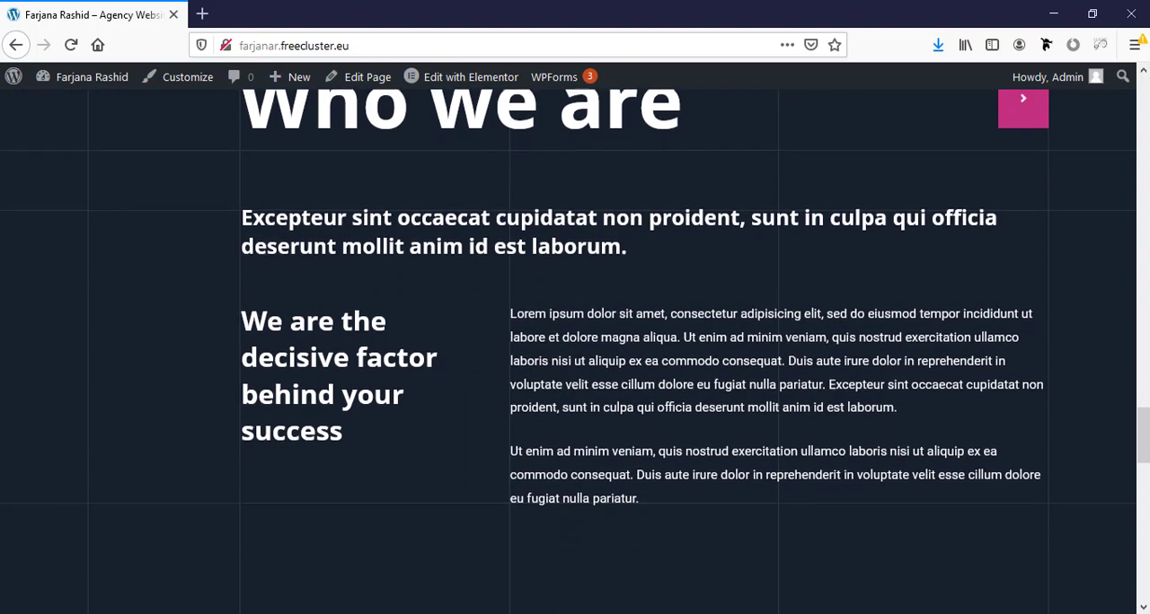
- Review the finished homepage from the Who we are section to the contact area, and its iPad preview
{"action": "scroll", "coordinate": [575, 350], "scroll_direction": "down", "scroll_amount": 4}
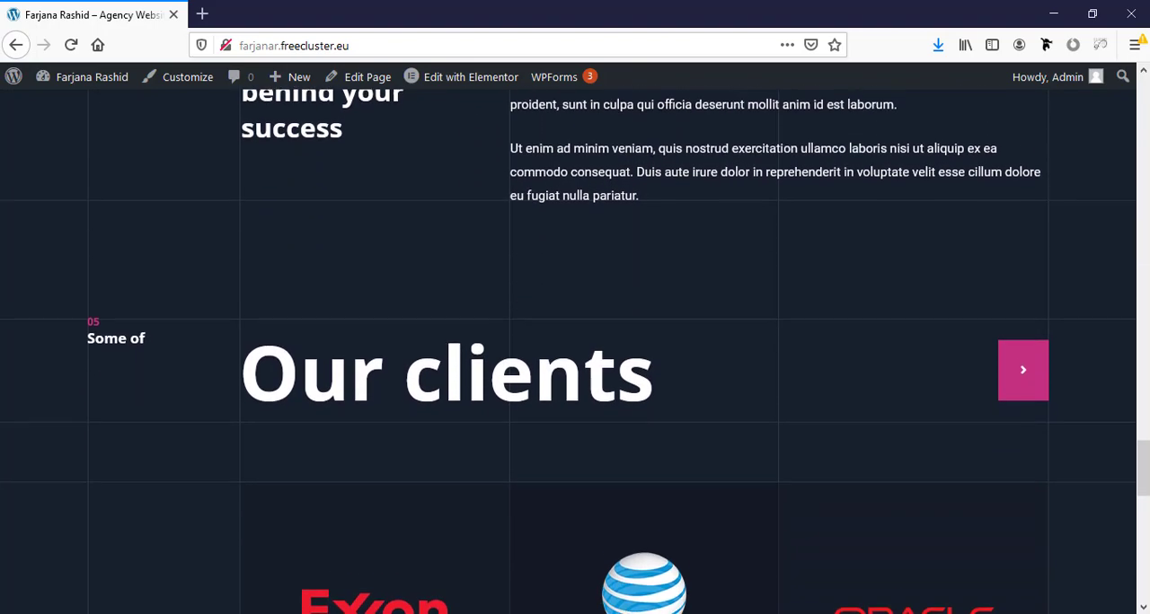
{"action": "scroll", "coordinate": [574, 350], "scroll_direction": "down", "scroll_amount": 4}
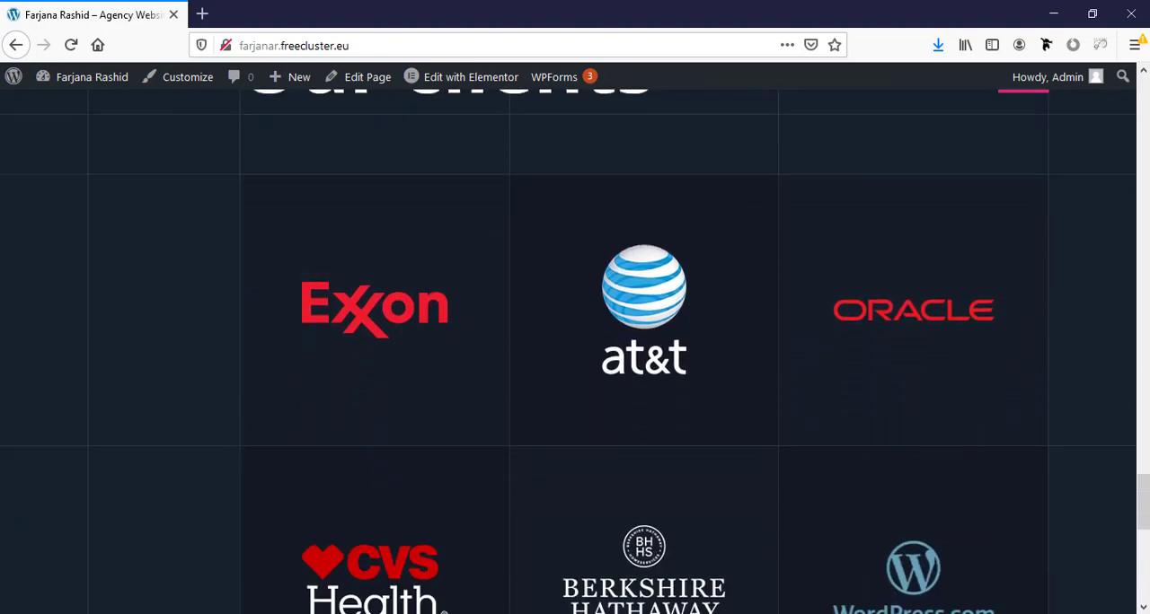
{"action": "scroll", "coordinate": [575, 350], "scroll_direction": "down", "scroll_amount": 4}
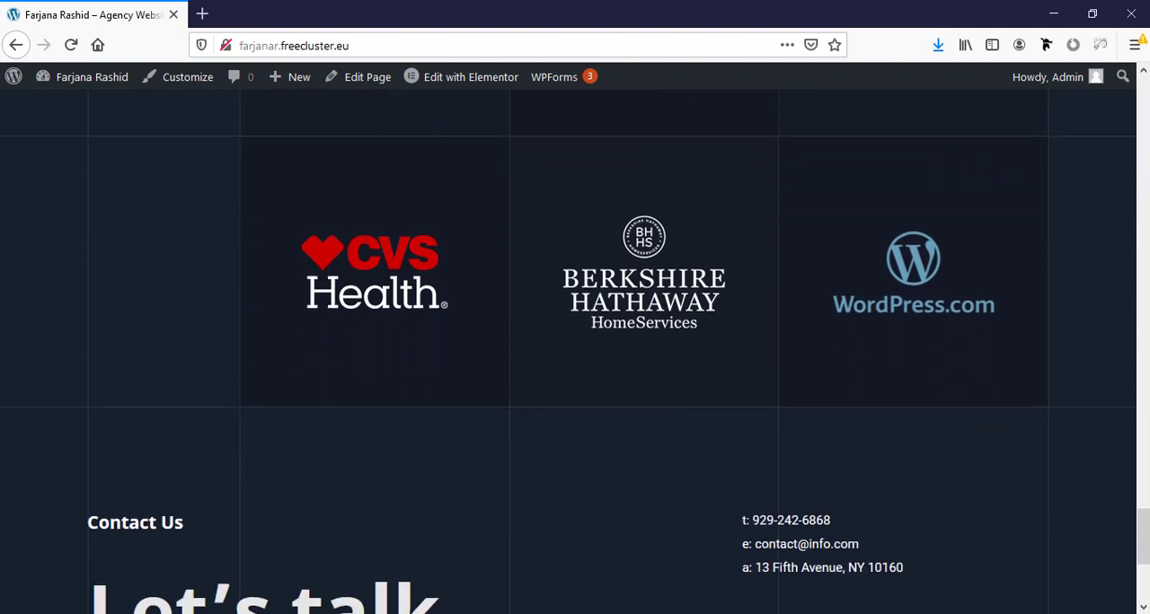
{"action": "scroll", "coordinate": [575, 350], "scroll_direction": "down", "scroll_amount": 2}
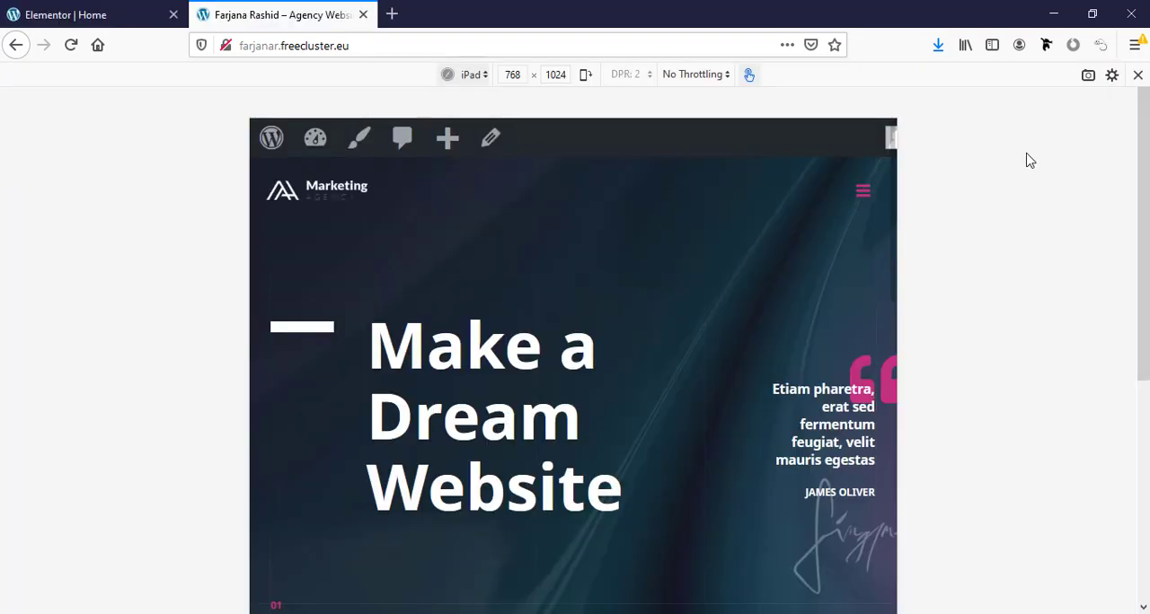
{"action": "scroll", "coordinate": [852, 282], "scroll_direction": "down", "scroll_amount": 10}
{"action": "scroll", "coordinate": [853, 282], "scroll_direction": "down", "scroll_amount": 8}
- Set the responsive preview to iPhone 6/7/8 and examine the homepage's mobile layout
{"action": "left_click", "coordinate": [468, 73]}
{"action": "left_click", "coordinate": [513, 147]}
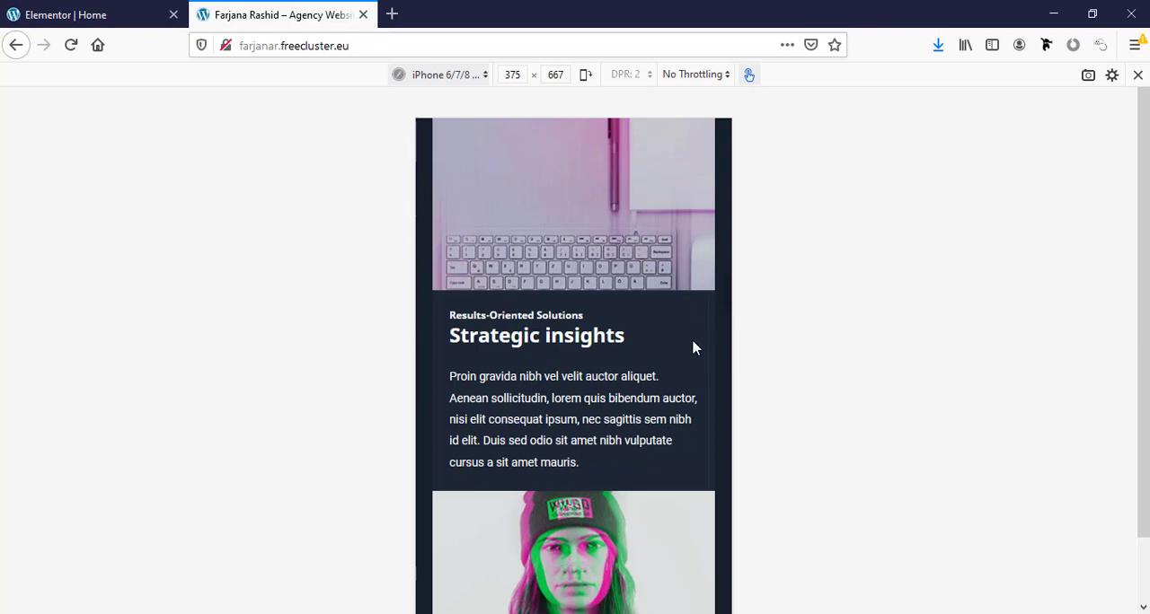
{"action": "scroll", "coordinate": [693, 348], "scroll_direction": "down", "scroll_amount": 5}
{"action": "scroll", "coordinate": [693, 348], "scroll_direction": "down", "scroll_amount": 8}
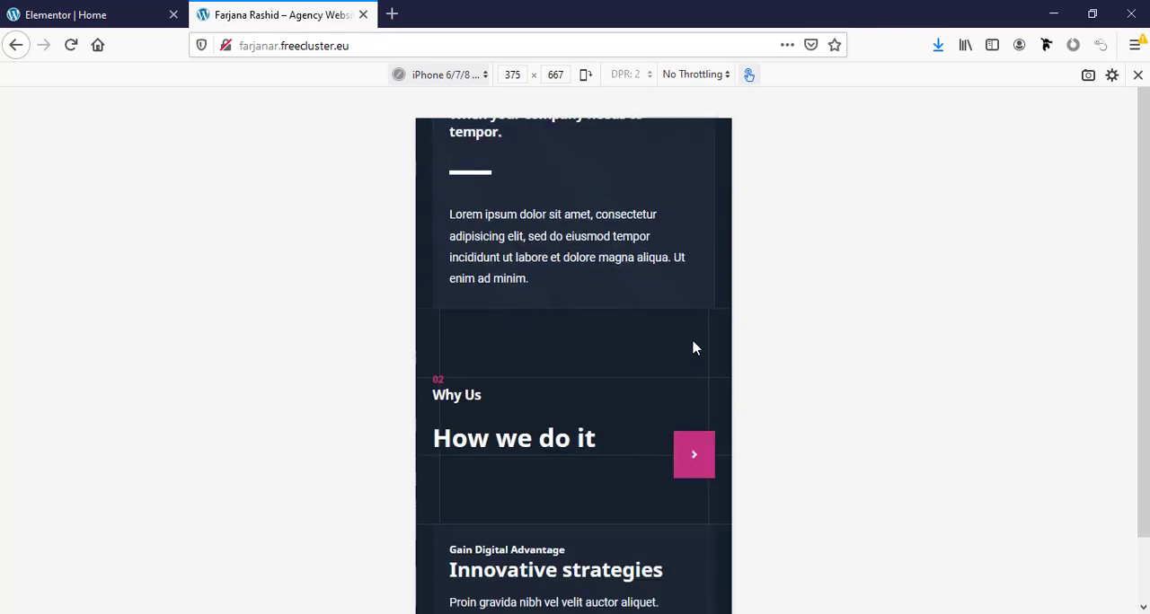
{"action": "scroll", "coordinate": [692, 347], "scroll_direction": "down", "scroll_amount": 7}
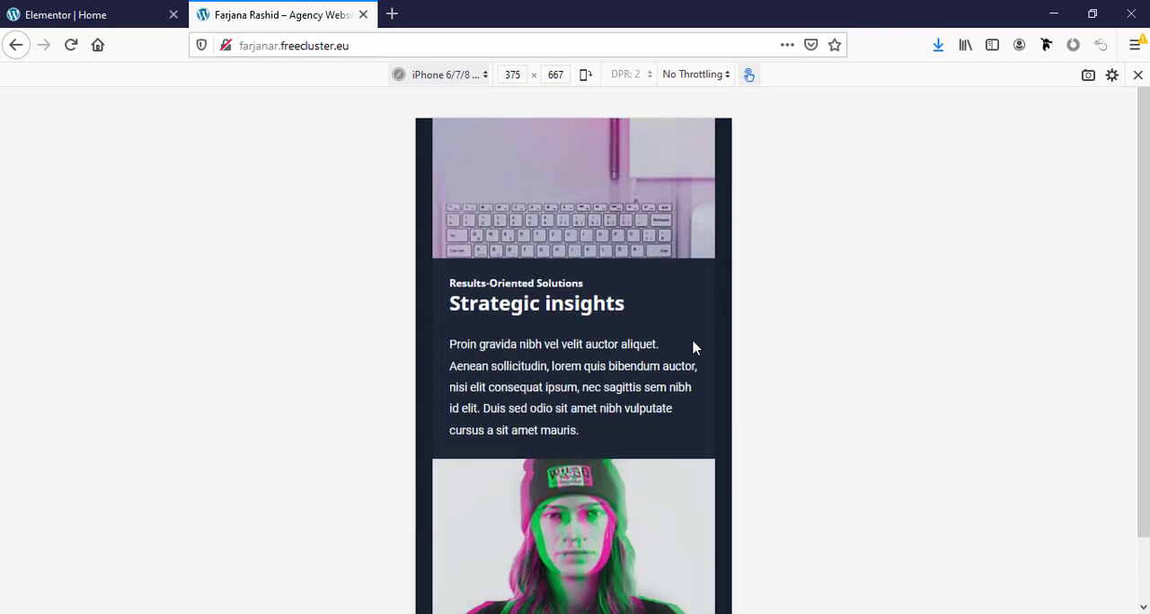
{"action": "scroll", "coordinate": [692, 348], "scroll_direction": "down", "scroll_amount": 7}
{"action": "scroll", "coordinate": [692, 347], "scroll_direction": "down", "scroll_amount": 3}
- Switch to the Elementor editor of the Home page and try to place a Text Editor widget in the hero section
{"action": "key", "text": "ctrl+shift+Tab"}
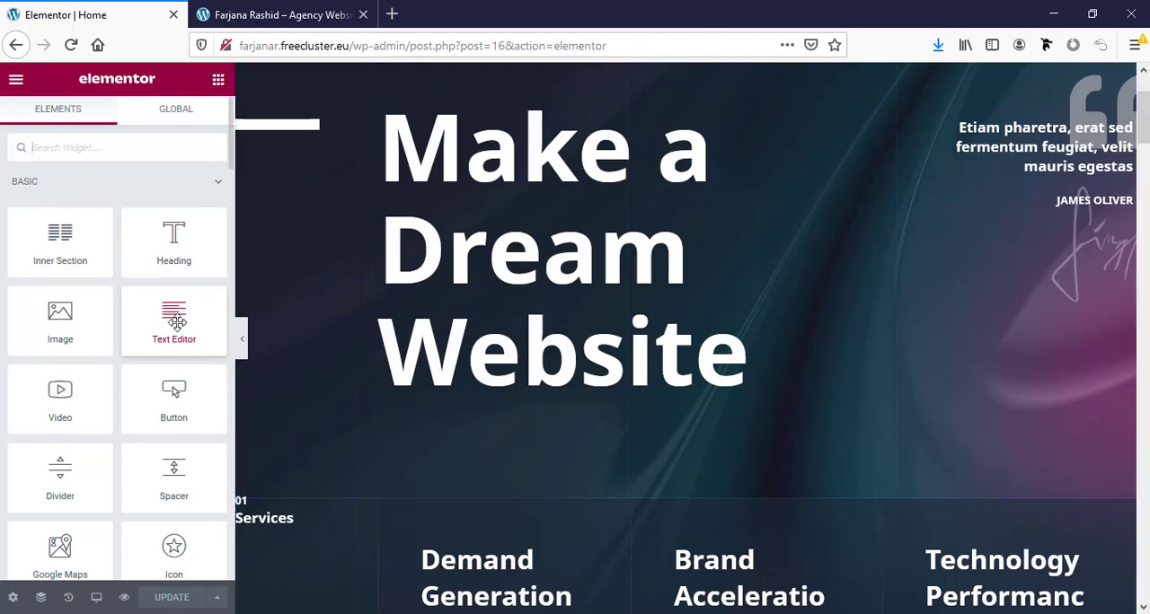
{"action": "left_click_drag", "start_coordinate": [177, 322], "coordinate": [496, 380]}
{"action": "scroll", "coordinate": [305, 455], "scroll_direction": "down", "scroll_amount": 5}
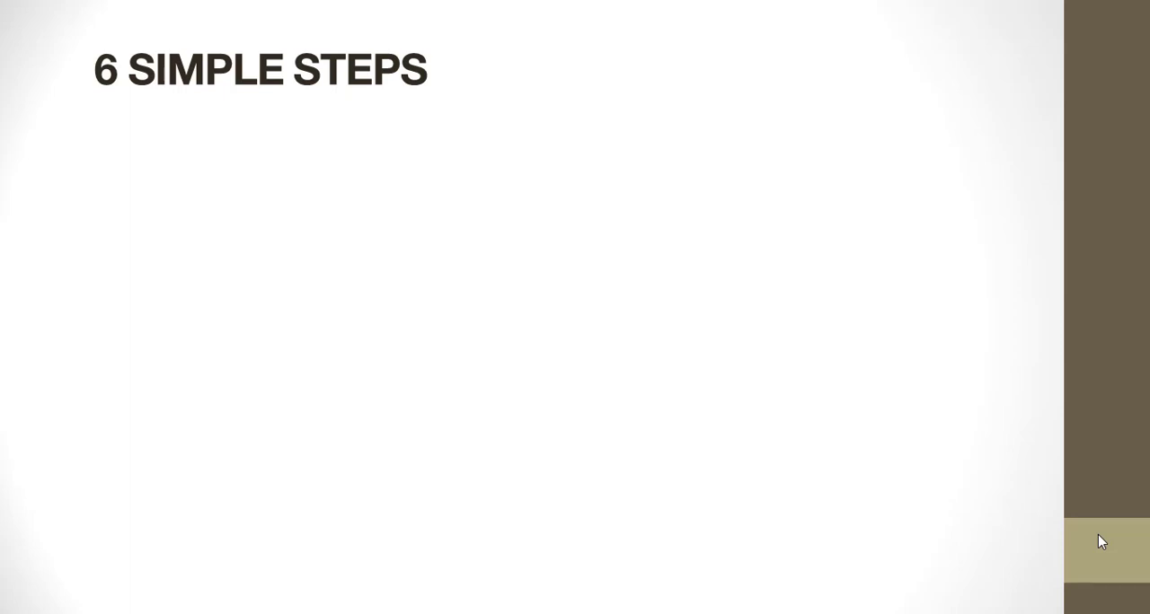
{"action": "key", "text": "Right"}
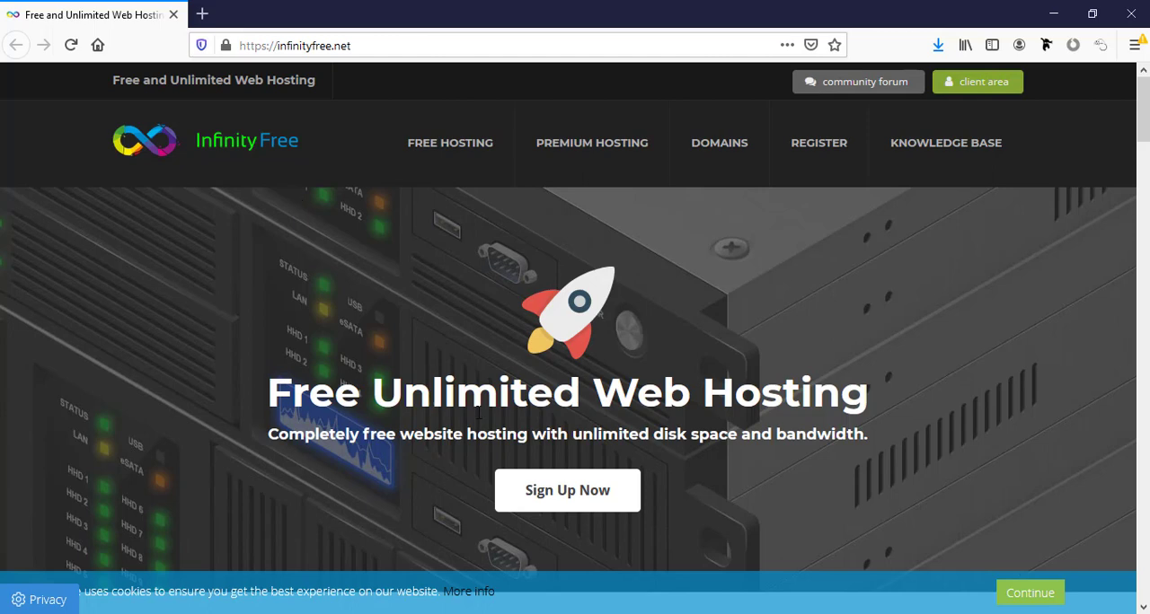
- Open the InfinityFree sign-up form and fill in the account's email address
{"action": "scroll", "coordinate": [465, 481], "scroll_direction": "down", "scroll_amount": 2}
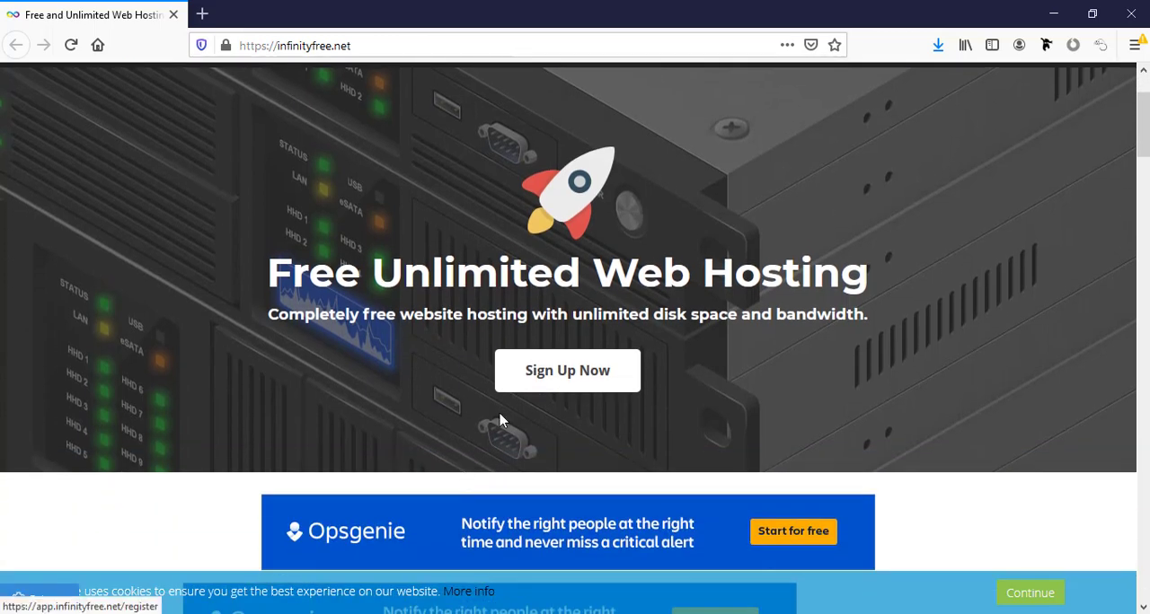
{"action": "left_click", "coordinate": [556, 382]}
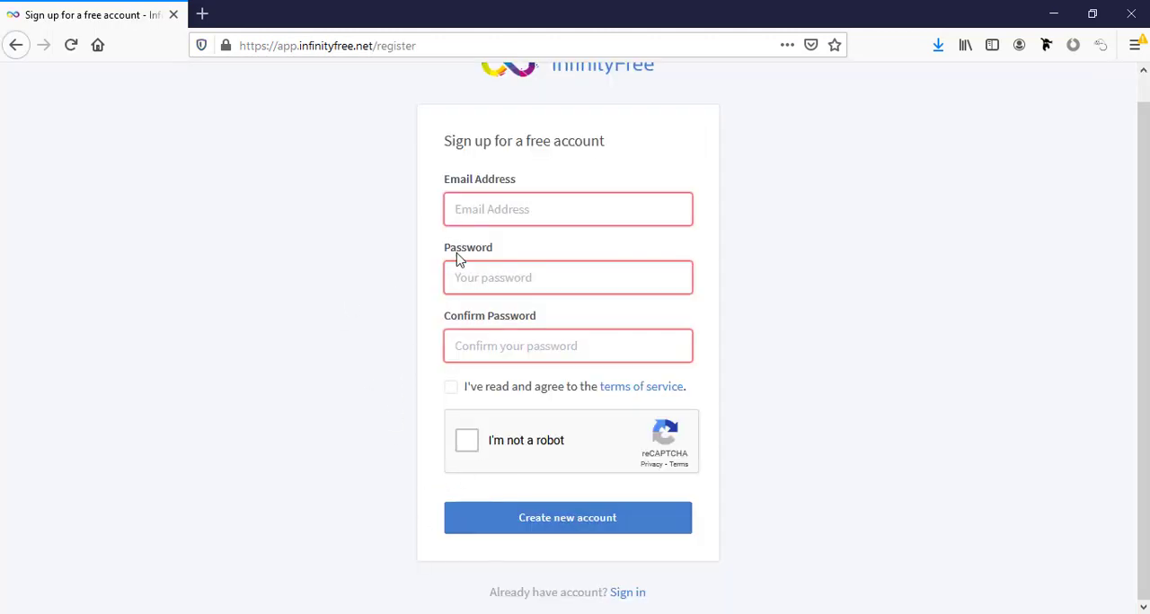
{"action": "left_click", "coordinate": [492, 204]}
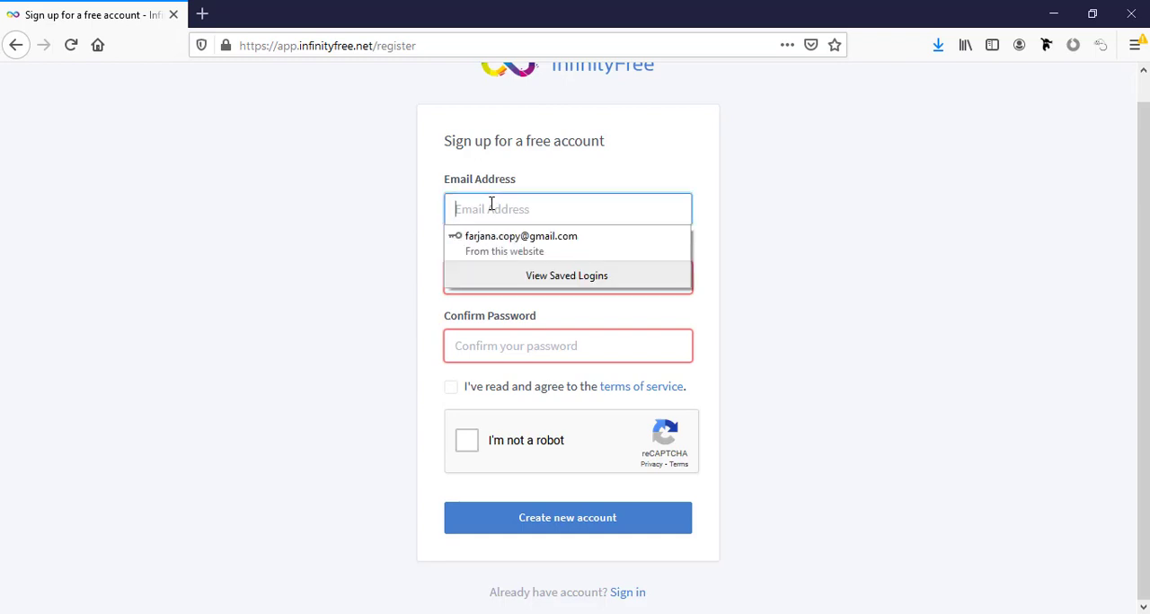
- Enter the account password in both the password and the confirmation fields
{"action": "left_click", "coordinate": [554, 278]}
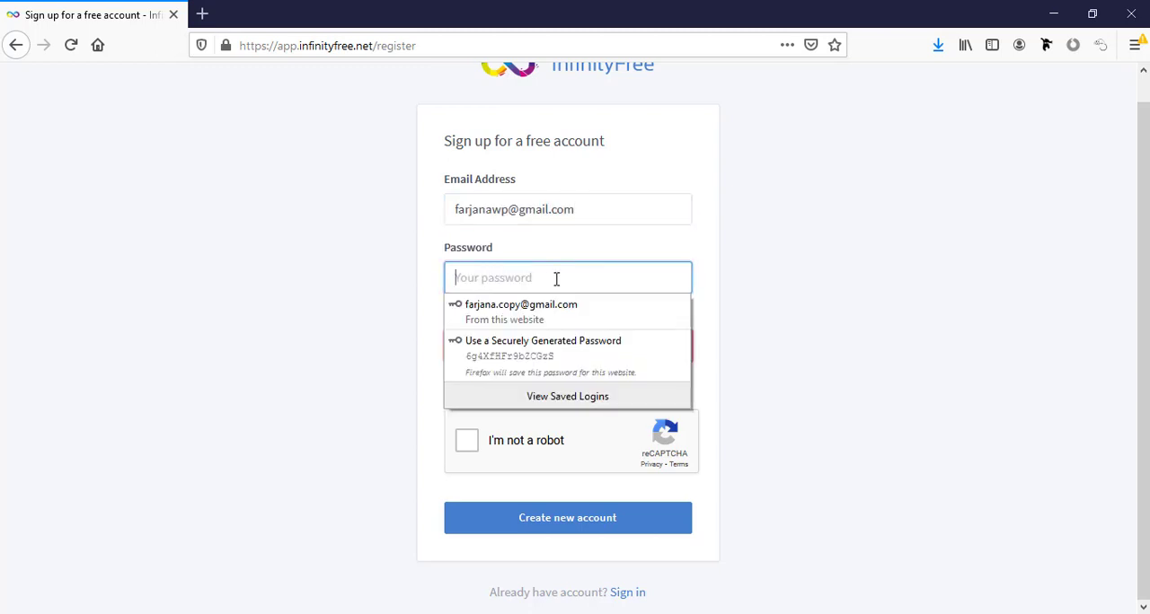
{"action": "key", "text": "ctrl+v"}
{"action": "left_click", "coordinate": [579, 351]}
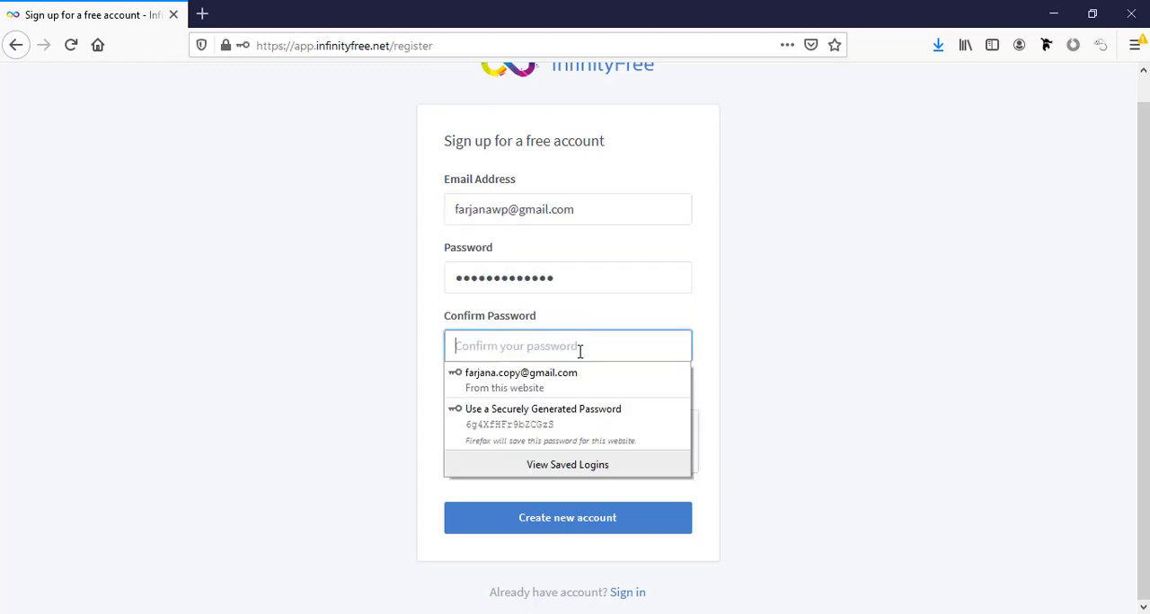
{"action": "key", "text": "ctrl+v"}
- Accept the terms of service, complete the reCAPTCHA check and submit the sign-up form
{"action": "left_click", "coordinate": [452, 389]}
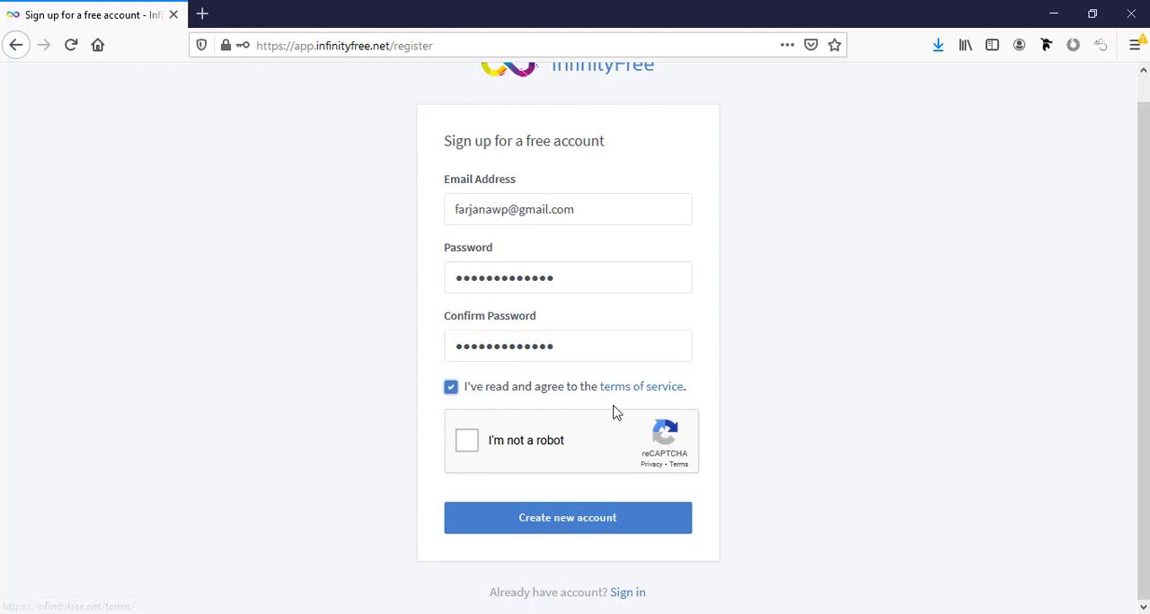
{"action": "left_click", "coordinate": [464, 442]}
{"action": "left_click", "coordinate": [547, 531]}
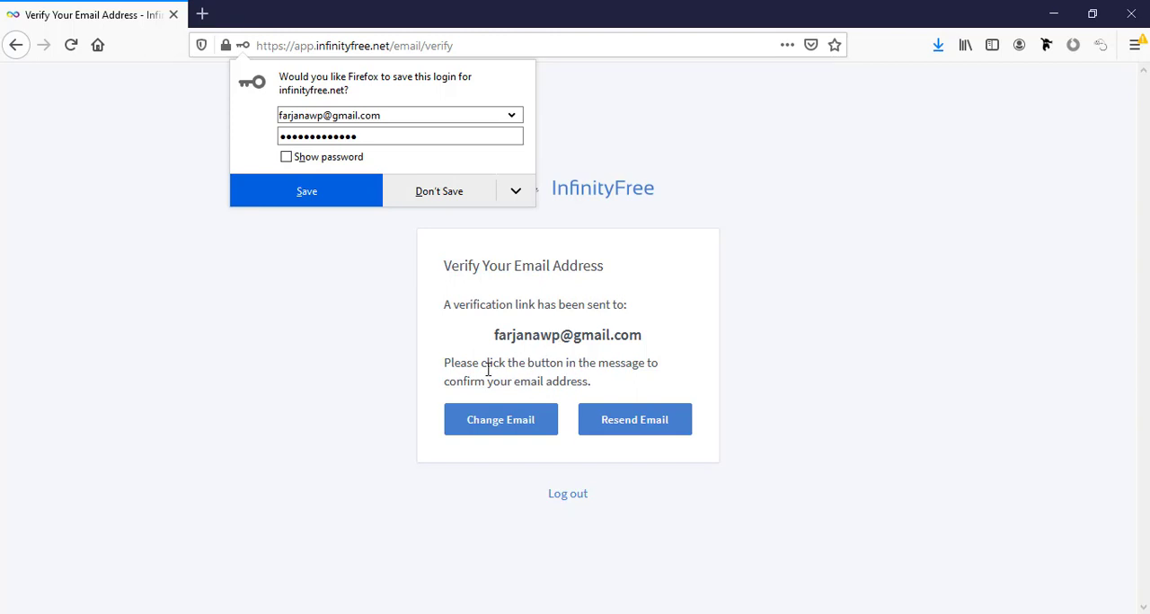
- Open Gmail in a new tab and verify the email address through the InfinityFree message
{"action": "left_click", "coordinate": [202, 13]}
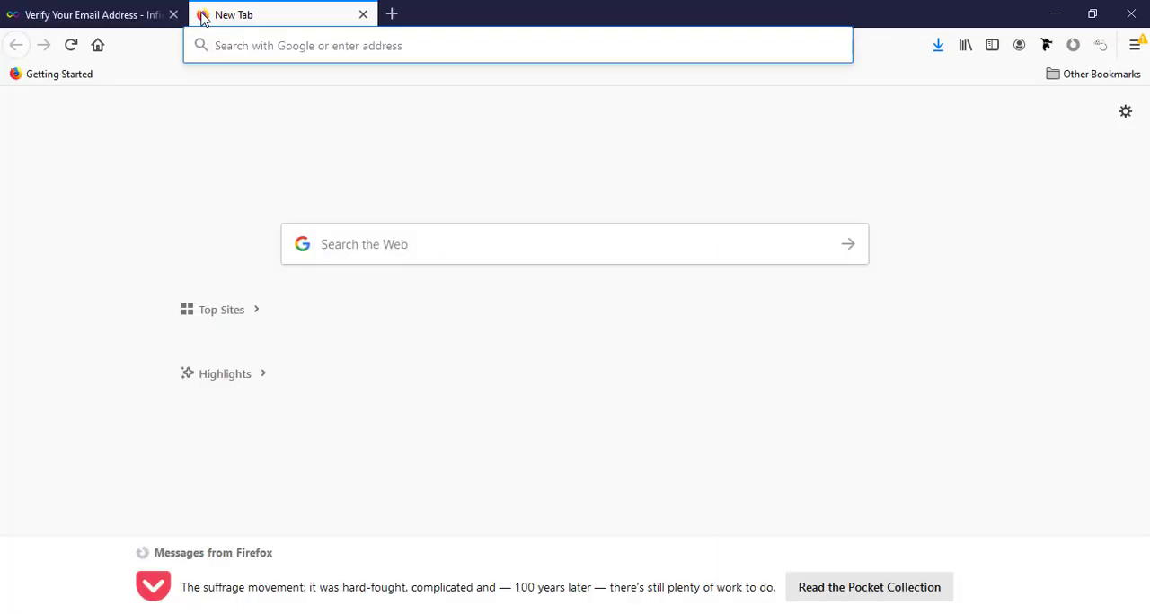
{"action": "type", "text": "ma"}
{"action": "key", "text": "Return"}
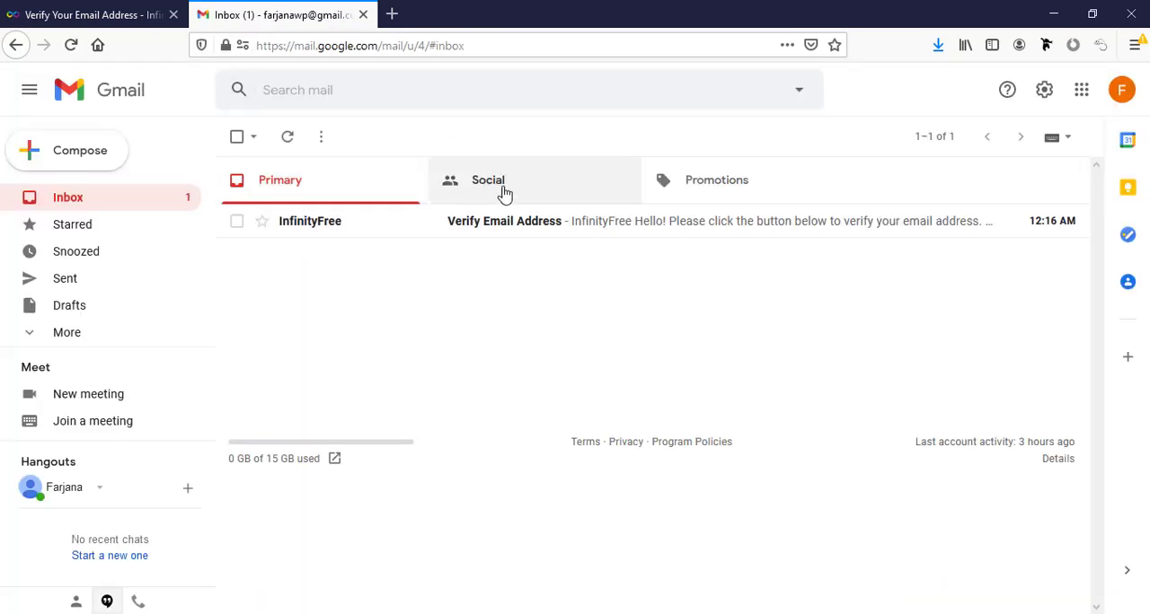
{"action": "left_click", "coordinate": [502, 220]}
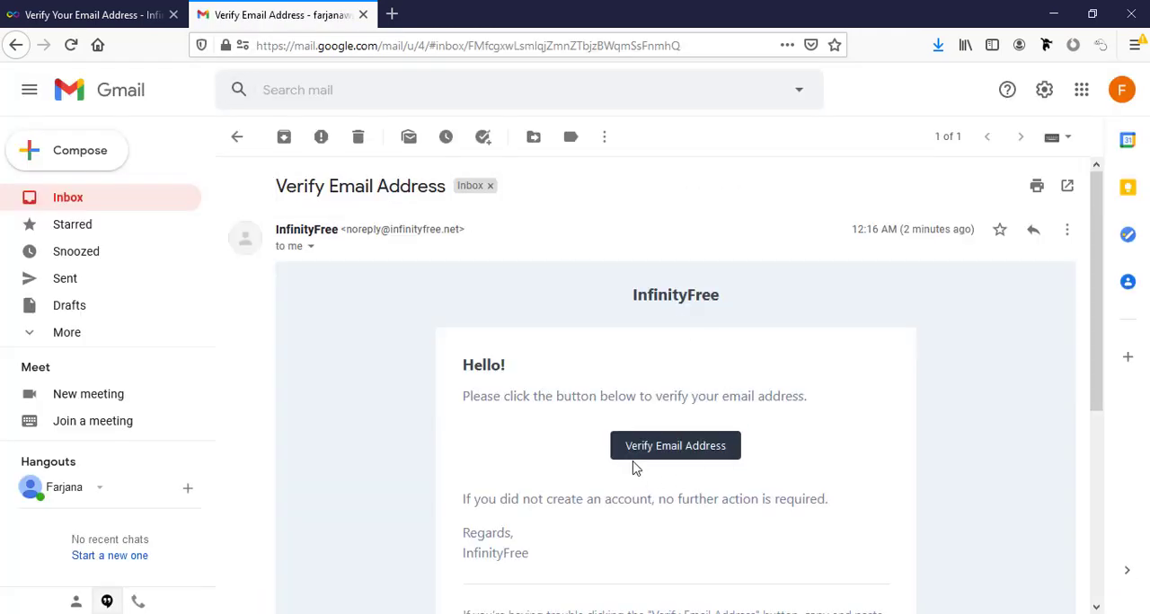
{"action": "left_click", "coordinate": [662, 449]}
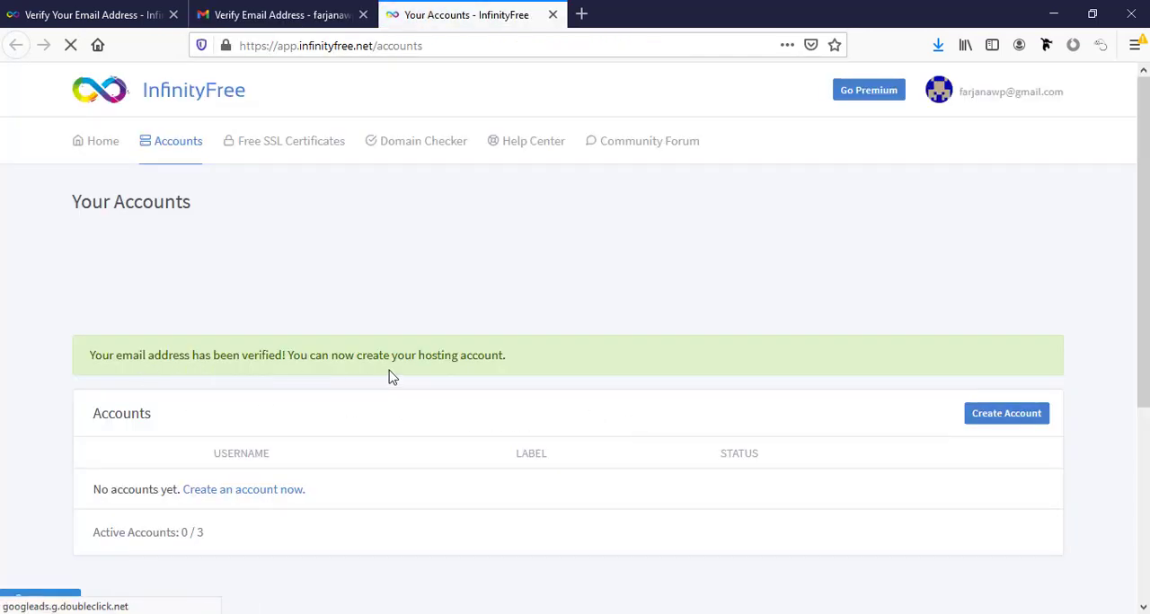
- Start creating a new hosting account from the empty accounts list
{"action": "scroll", "coordinate": [398, 372], "scroll_direction": "down", "scroll_amount": 2}
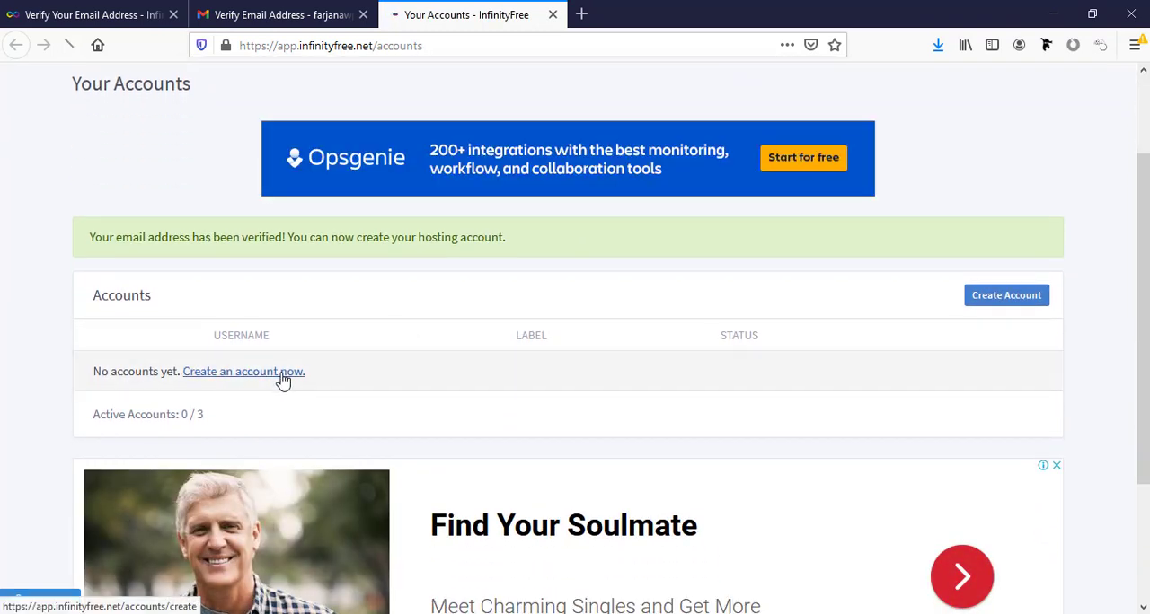
{"action": "scroll", "coordinate": [283, 380], "scroll_direction": "down", "scroll_amount": 1}
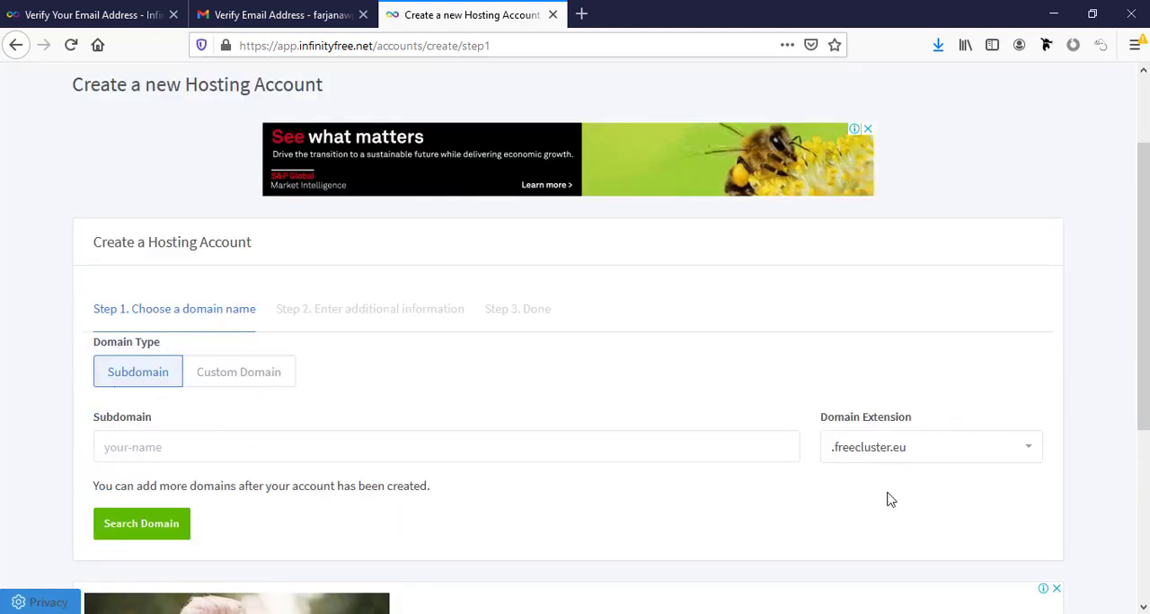
{"action": "left_click", "coordinate": [214, 380]}
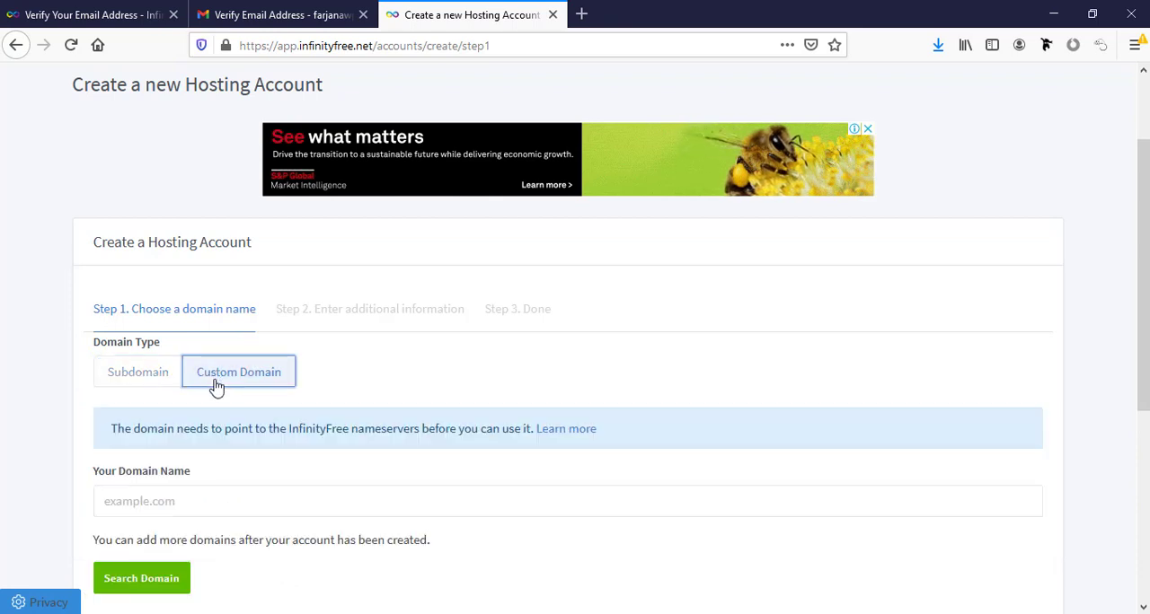
{"action": "left_click", "coordinate": [171, 506]}
{"action": "scroll", "coordinate": [171, 506], "scroll_direction": "down", "scroll_amount": 3}
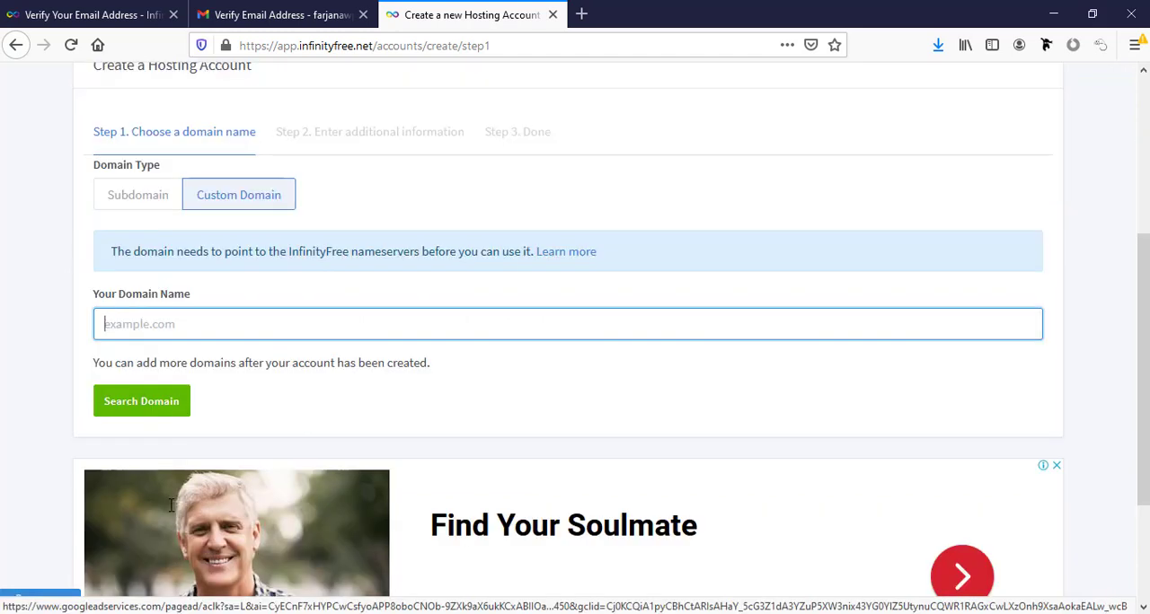
{"action": "left_click", "coordinate": [153, 196]}
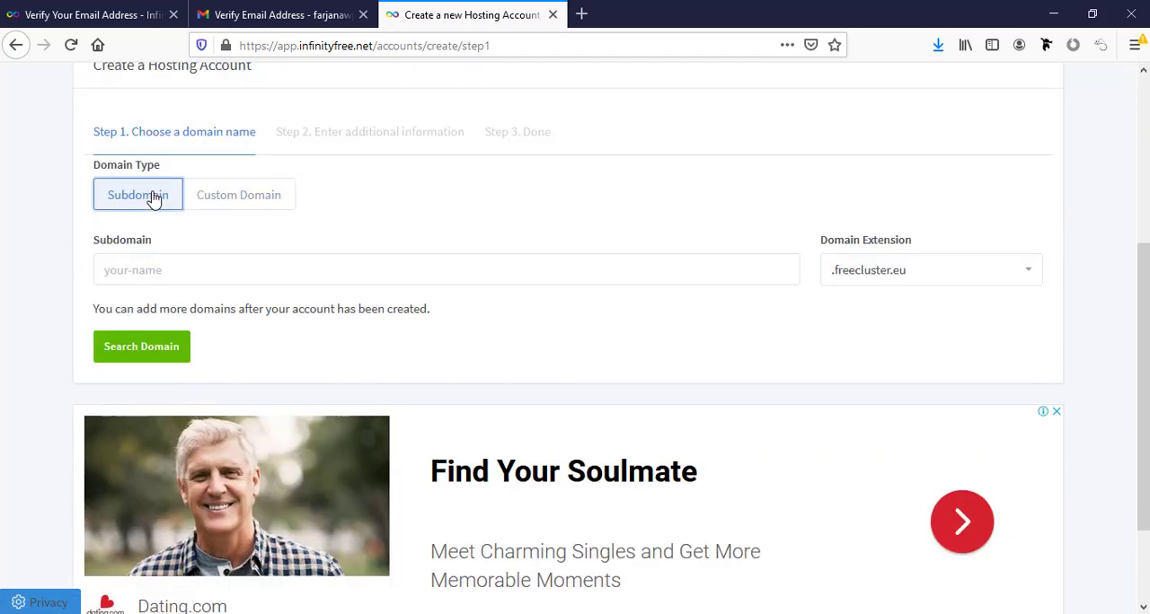
- Enter a subdomain based on the site owner's name with the .freecluster.eu extension and search for the domain
{"action": "left_click", "coordinate": [153, 275]}
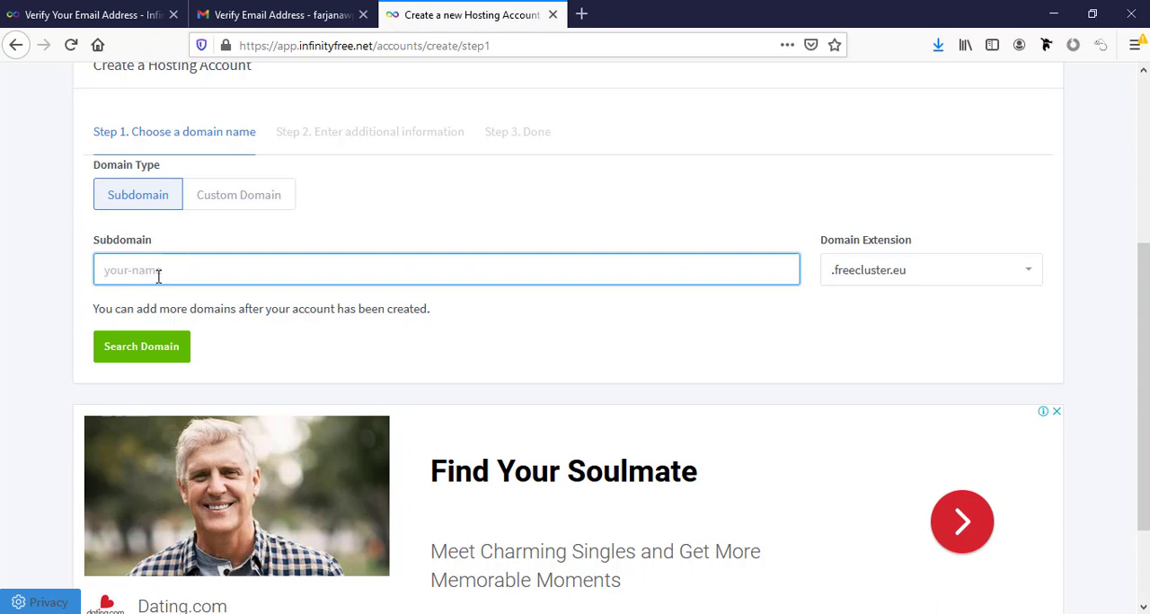
{"action": "type", "text": "farjana"}
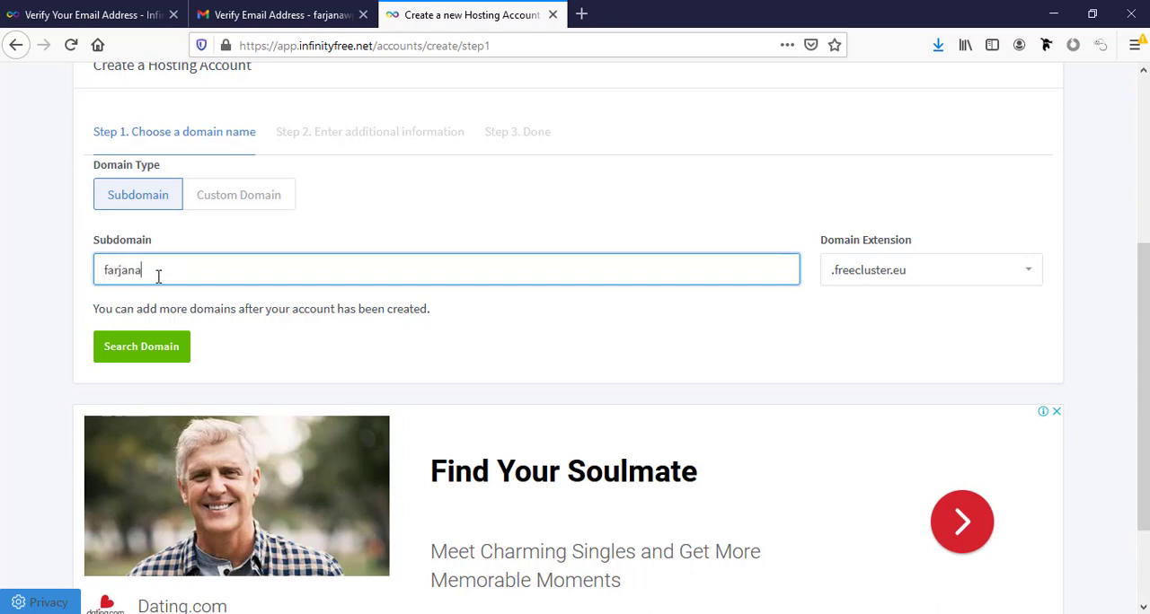
{"action": "type", "text": "r"}
{"action": "key", "text": "Return"}
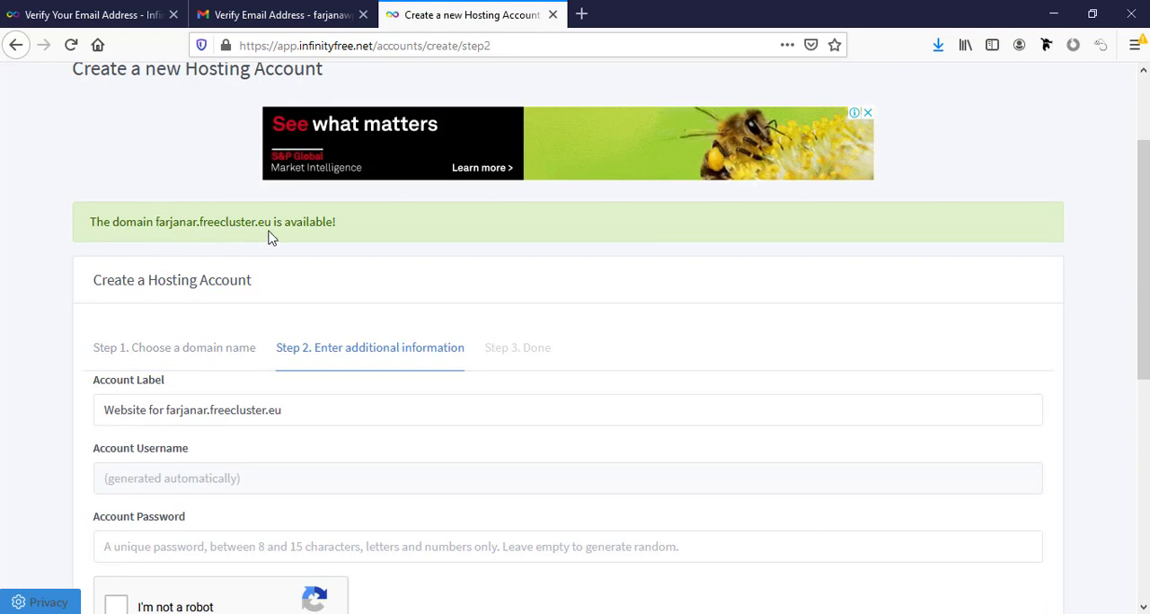
- Enter the hosting account password, complete the reCAPTCHA check and create the account with the suggested label
{"action": "scroll", "coordinate": [188, 301], "scroll_direction": "down", "scroll_amount": 2}
{"action": "scroll", "coordinate": [188, 301], "scroll_direction": "down", "scroll_amount": 2}
{"action": "scroll", "coordinate": [197, 321], "scroll_direction": "down", "scroll_amount": 1}
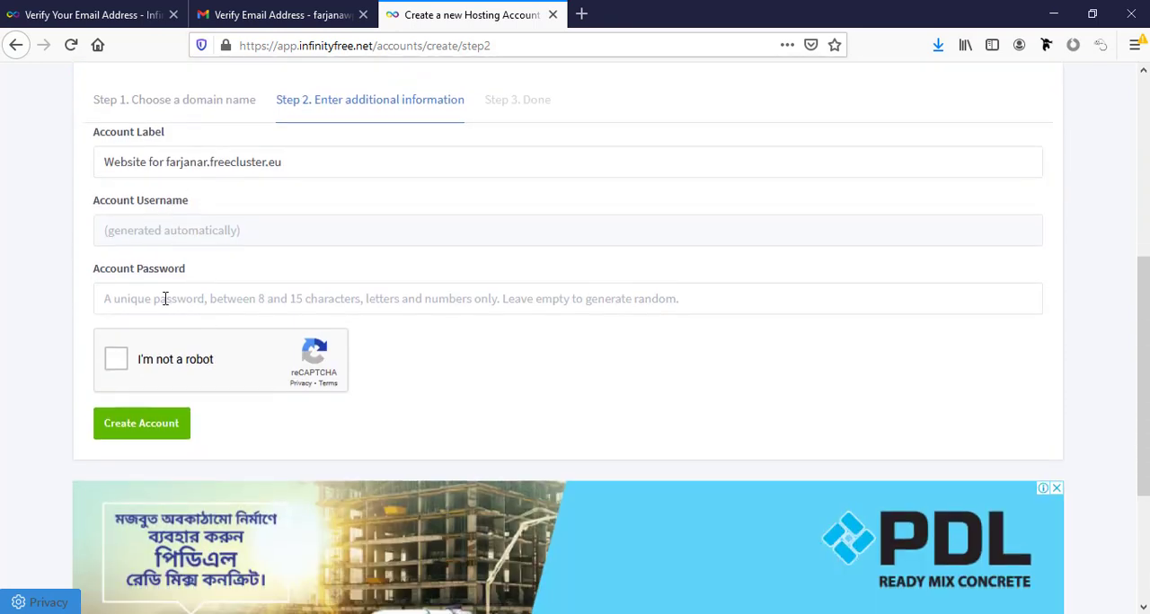
{"action": "left_click", "coordinate": [165, 299]}
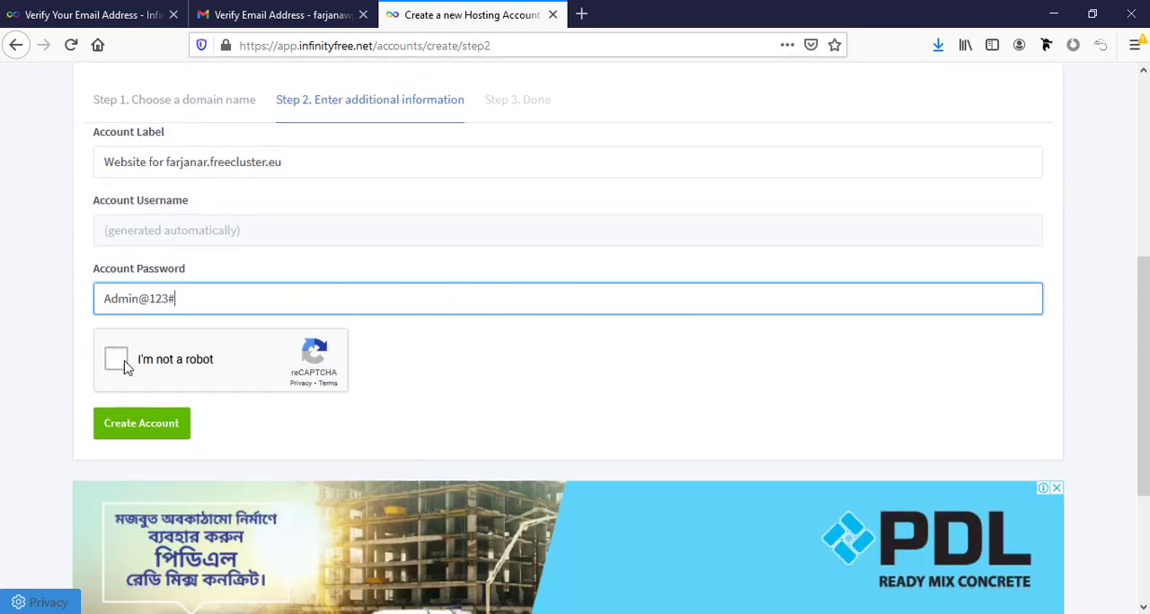
{"action": "left_click", "coordinate": [125, 366]}
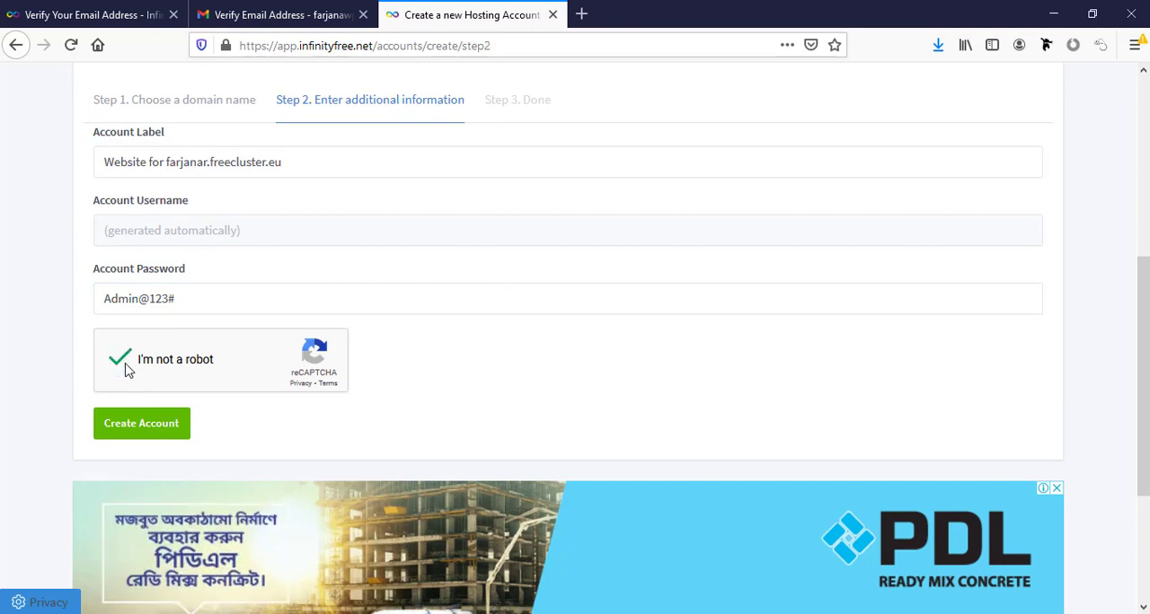
{"action": "left_click", "coordinate": [169, 430]}
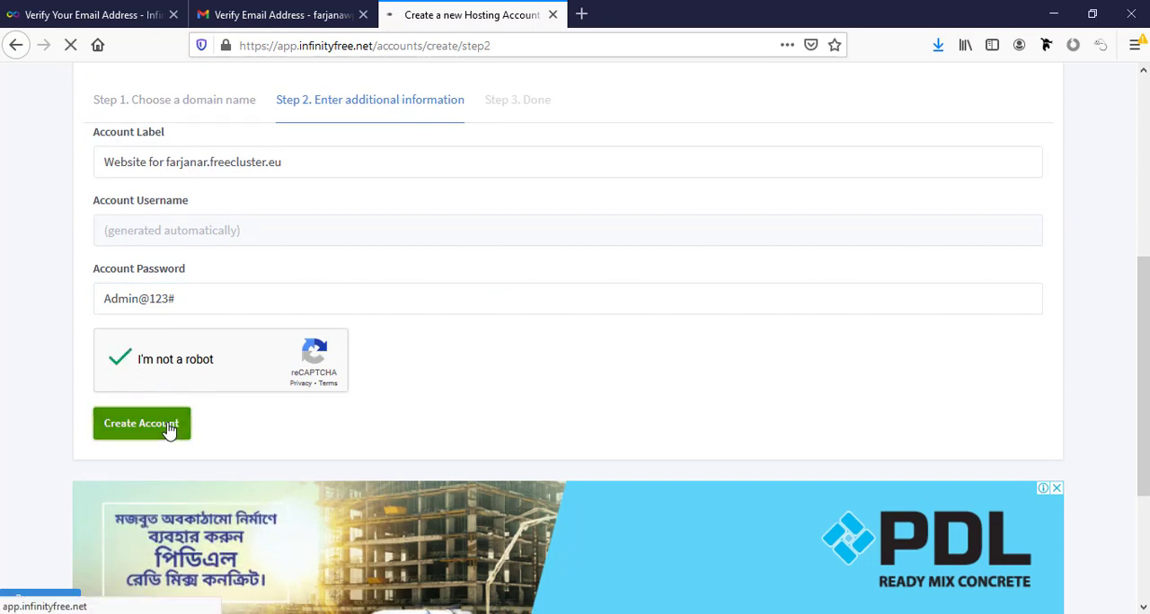
- Open the new hosting account's control panel and approve receiving service emails
{"action": "scroll", "coordinate": [219, 405], "scroll_direction": "down", "scroll_amount": 2}
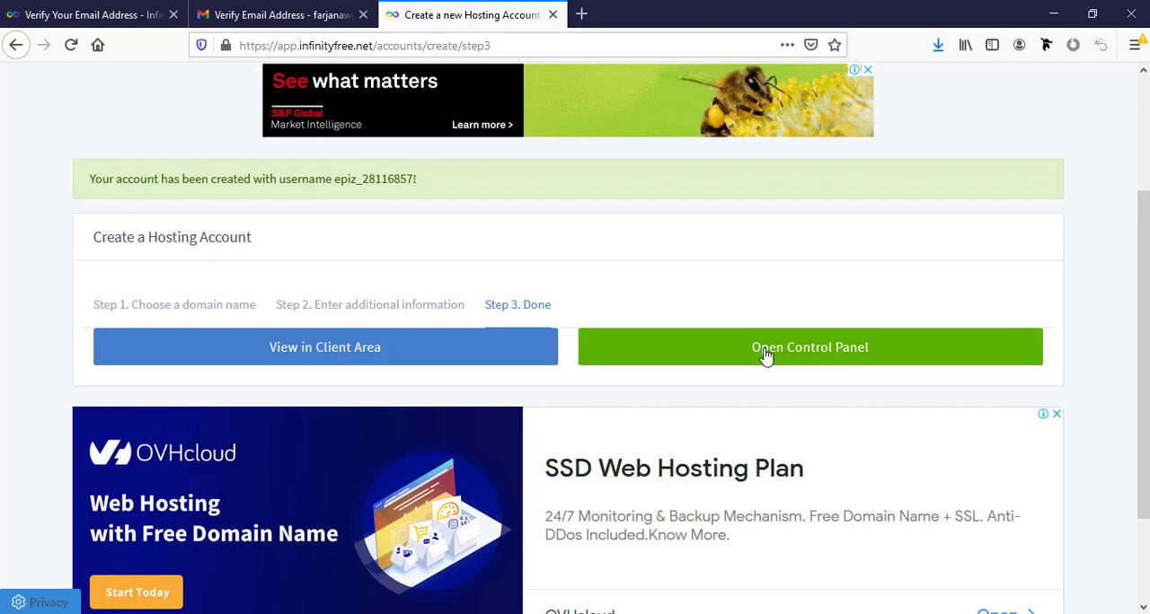
{"action": "left_click", "coordinate": [836, 350]}
{"action": "scroll", "coordinate": [768, 303], "scroll_direction": "down", "scroll_amount": 3}
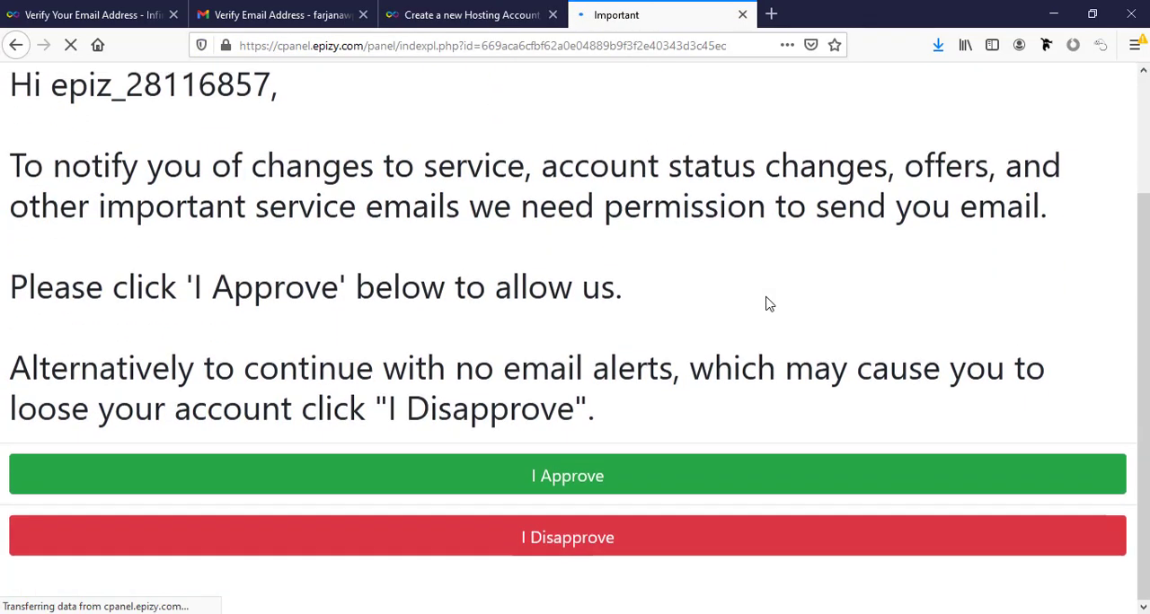
{"action": "left_click", "coordinate": [572, 512]}
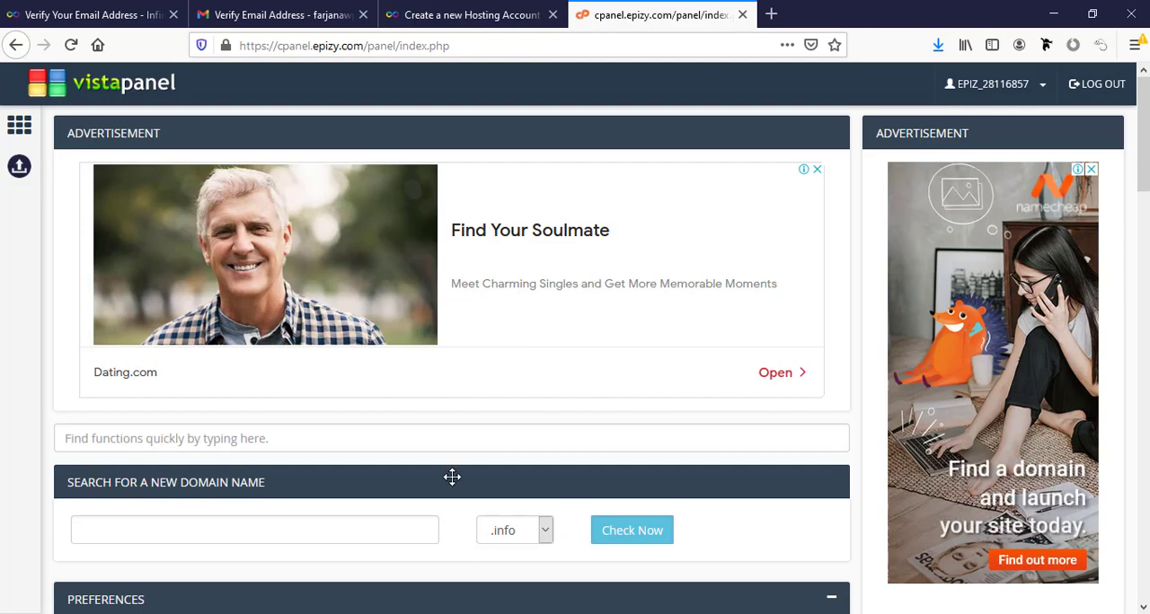
- Open the Softaculous Apps Installer from the Software section and start the WordPress installation form
{"action": "scroll", "coordinate": [452, 478], "scroll_direction": "down", "scroll_amount": 5}
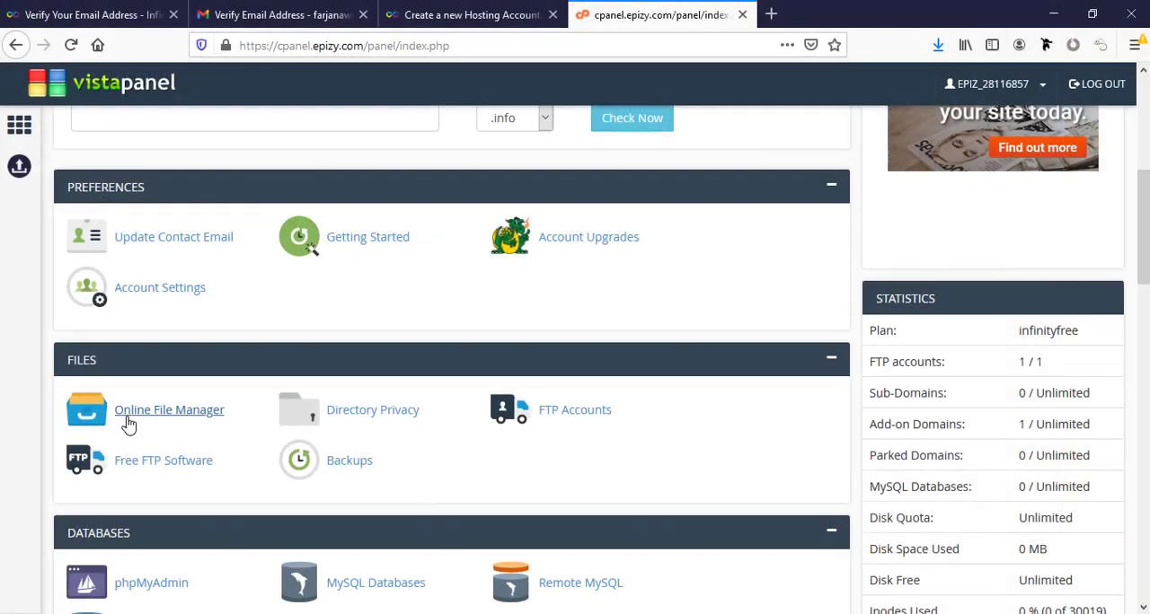
{"action": "scroll", "coordinate": [154, 444], "scroll_direction": "down", "scroll_amount": 1}
{"action": "scroll", "coordinate": [155, 444], "scroll_direction": "down", "scroll_amount": 10}
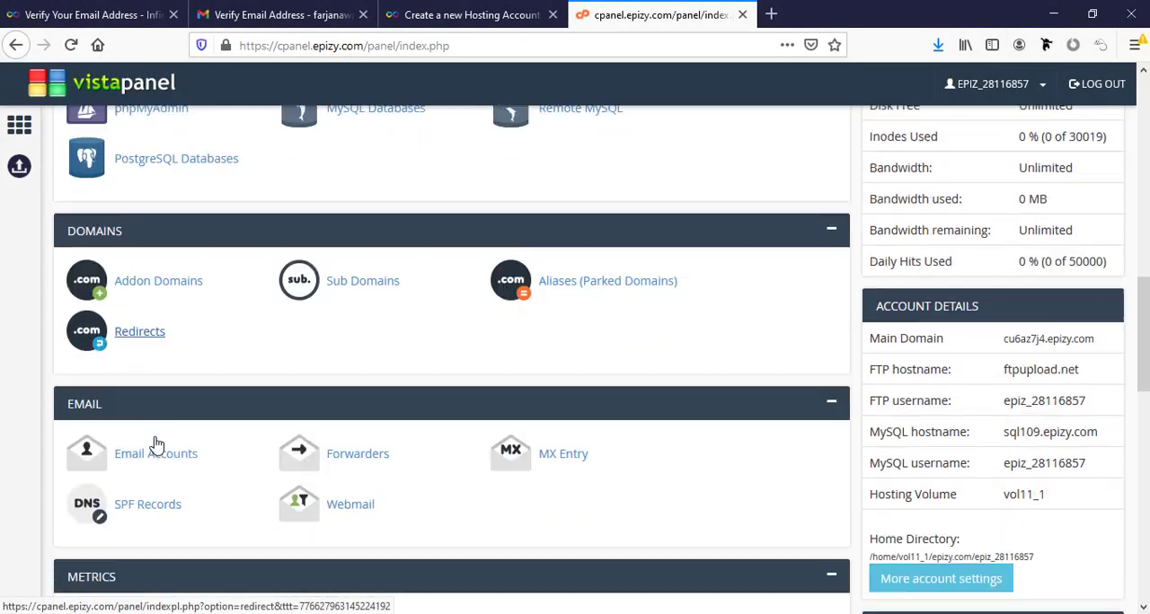
{"action": "scroll", "coordinate": [154, 443], "scroll_direction": "down", "scroll_amount": 8}
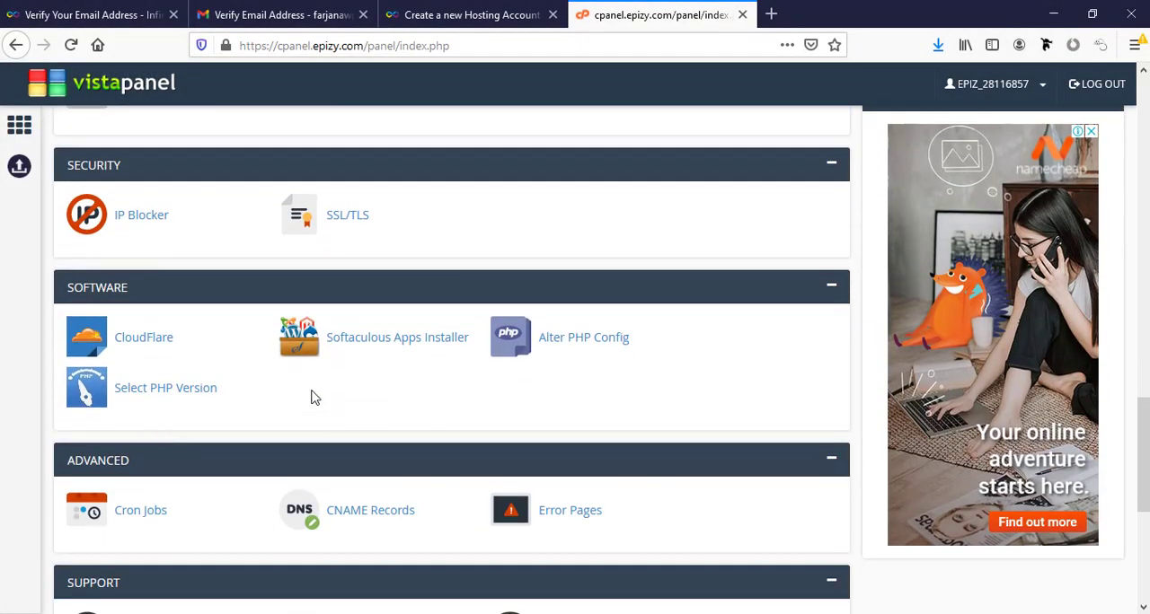
{"action": "left_click", "coordinate": [408, 345]}
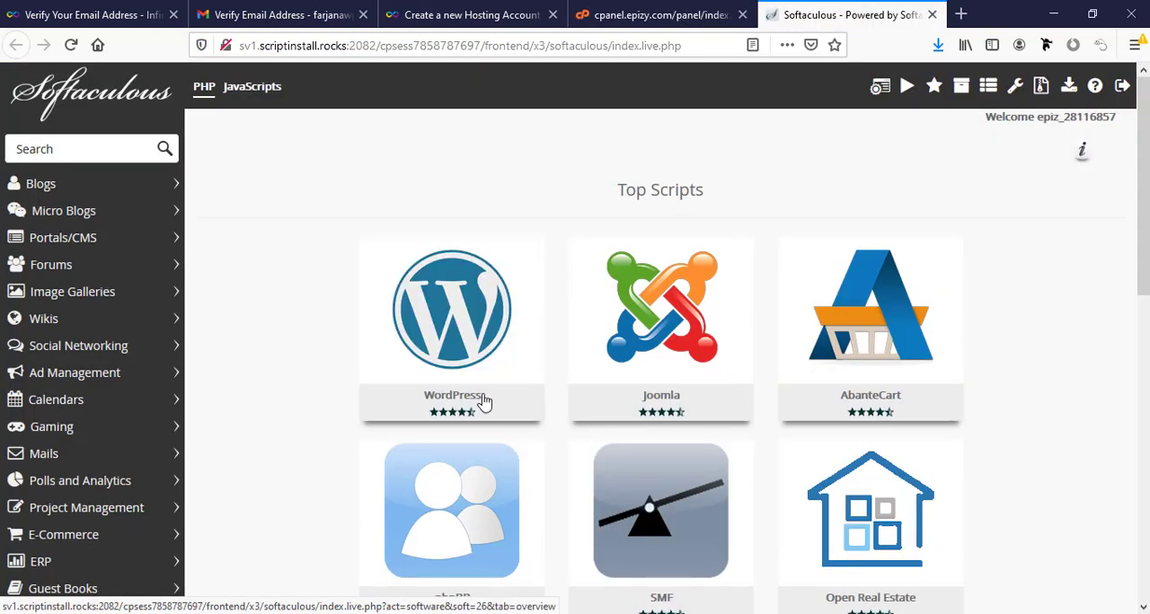
{"action": "left_click", "coordinate": [390, 359]}
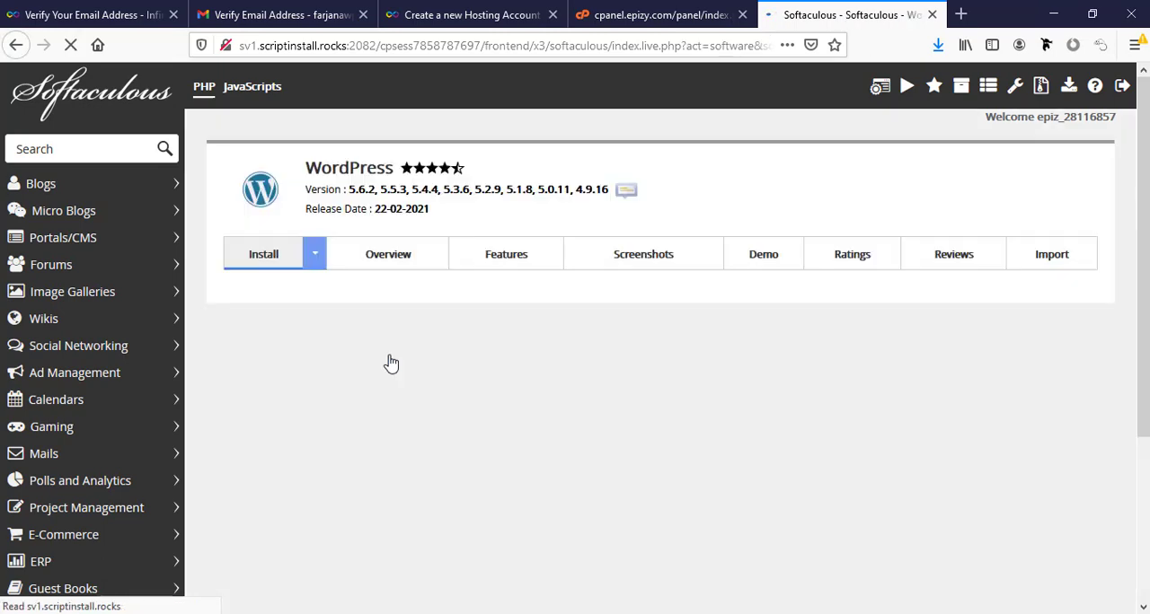
{"action": "scroll", "coordinate": [672, 424], "scroll_direction": "down", "scroll_amount": 2}
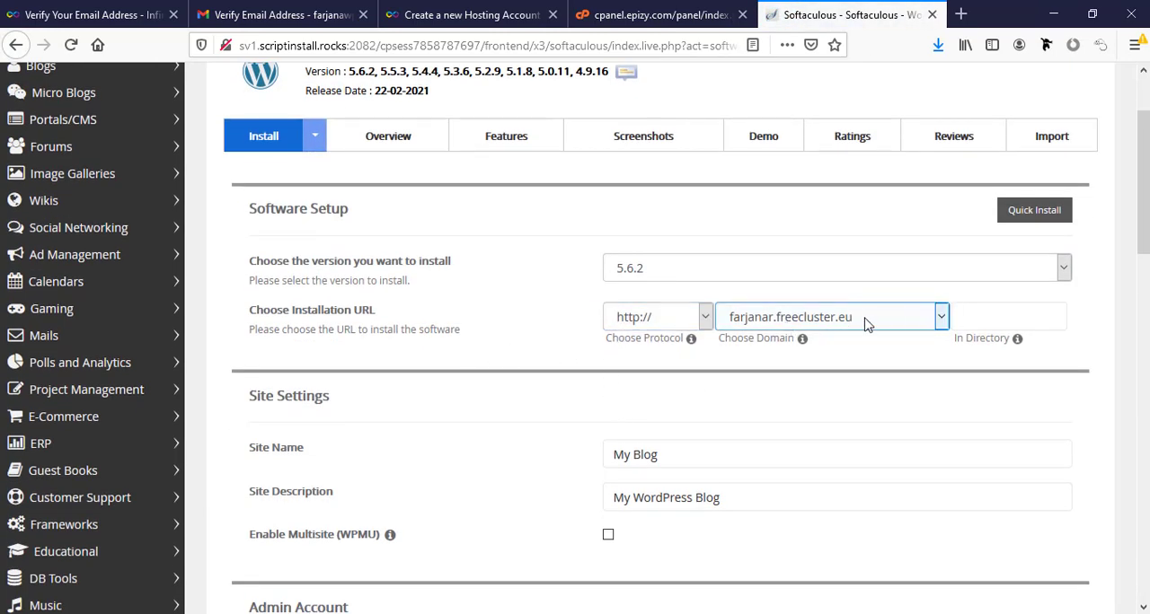
{"action": "scroll", "coordinate": [816, 333], "scroll_direction": "down", "scroll_amount": 3}
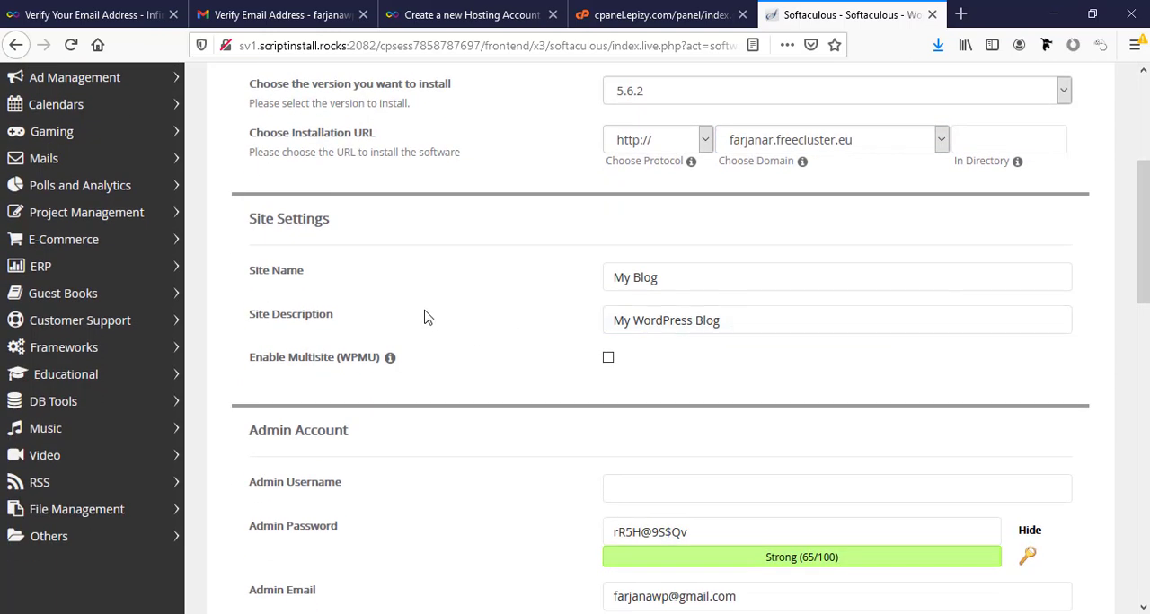
{"action": "scroll", "coordinate": [655, 225], "scroll_direction": "down", "scroll_amount": 1}
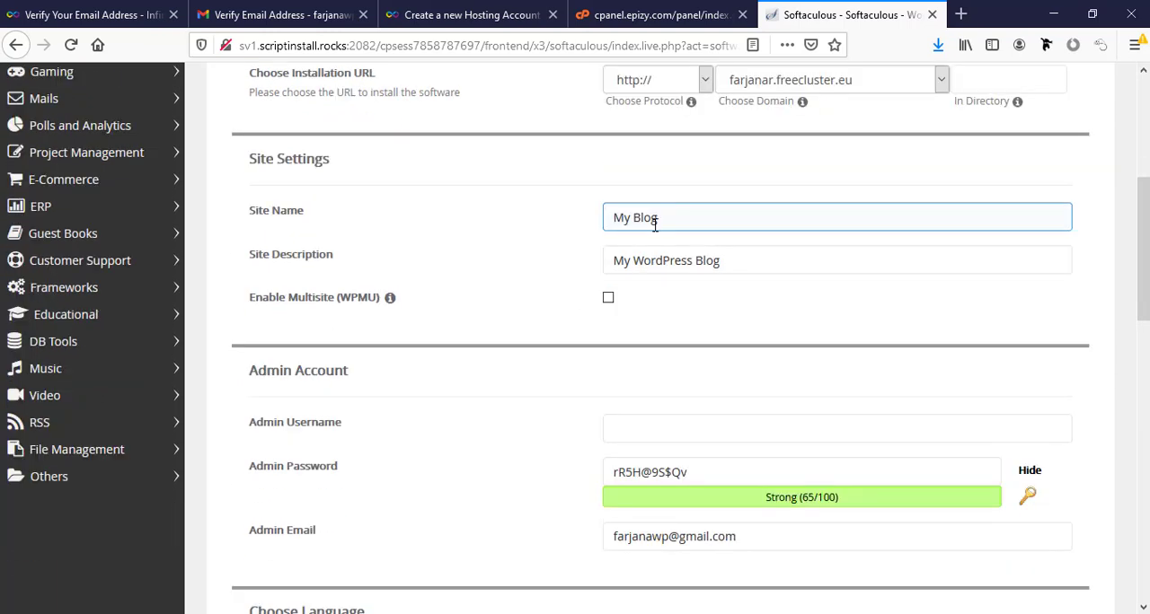
{"action": "triple_click", "coordinate": [645, 218]}
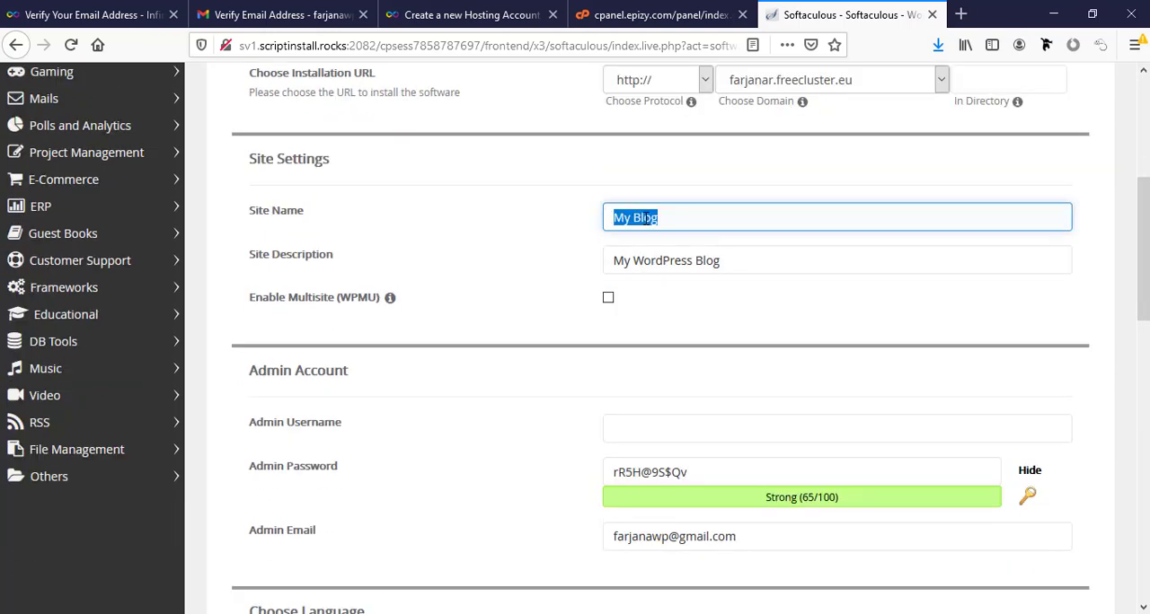
{"action": "type", "text": "Farjana Rashid"}
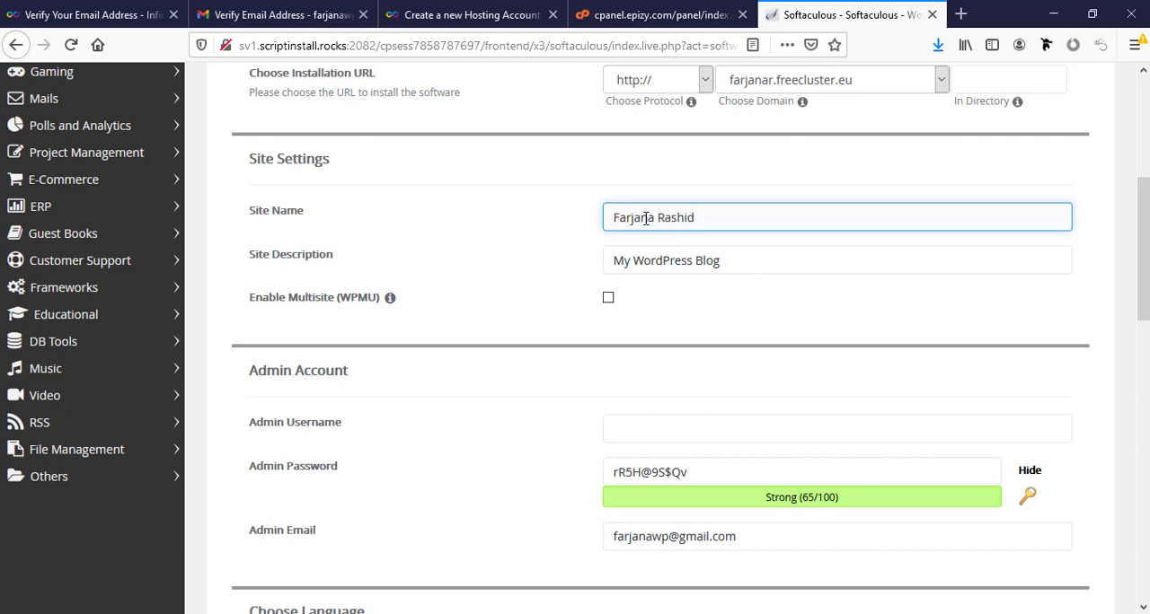
- Set the site description to "Agency Website"
{"action": "triple_click", "coordinate": [699, 260]}
{"action": "type", "text": "Busine"}
{"action": "key", "text": "BackSpace"}
{"action": "key", "text": "BackSpace"}
{"action": "key", "text": "BackSpace"}
{"action": "key", "text": "BackSpace"}
{"action": "key", "text": "BackSpace"}
{"action": "key", "text": "BackSpace"}
{"action": "type", "text": "Agency Website"}
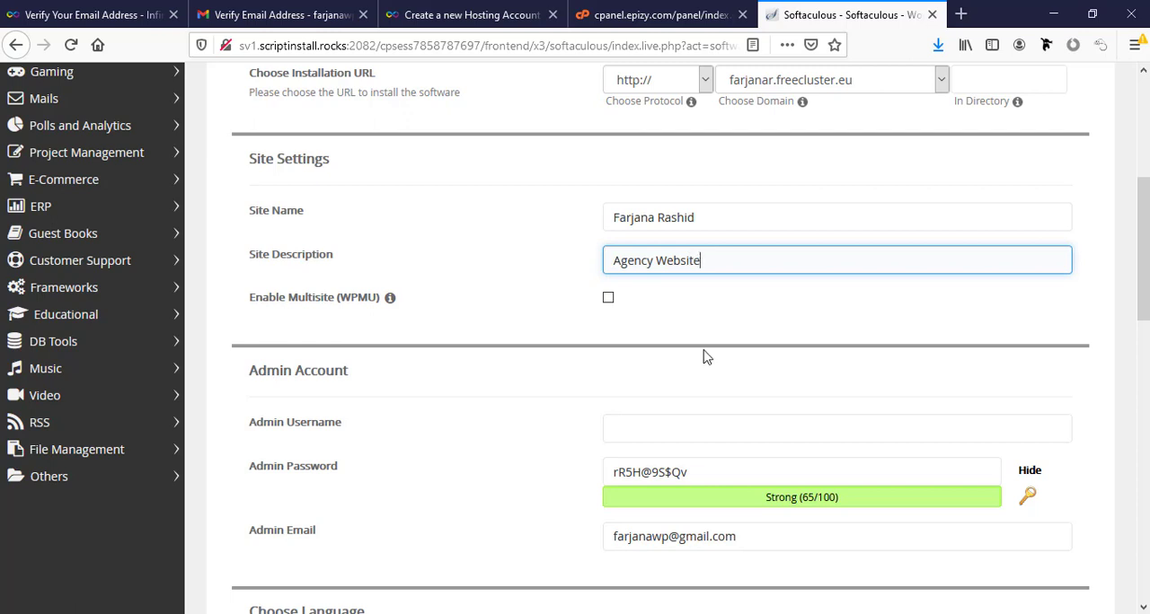
- Set the WordPress admin username to "Admin" and replace the generated admin password with a custom one
{"action": "scroll", "coordinate": [705, 352], "scroll_direction": "down", "scroll_amount": 2}
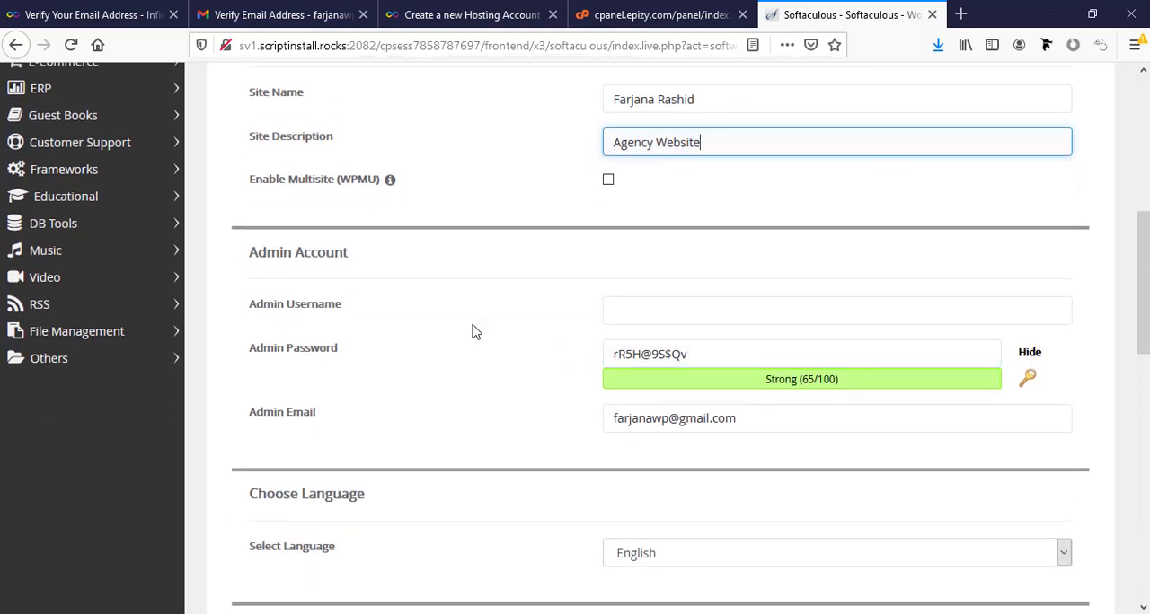
{"action": "left_click", "coordinate": [639, 320]}
{"action": "left_click", "coordinate": [643, 320]}
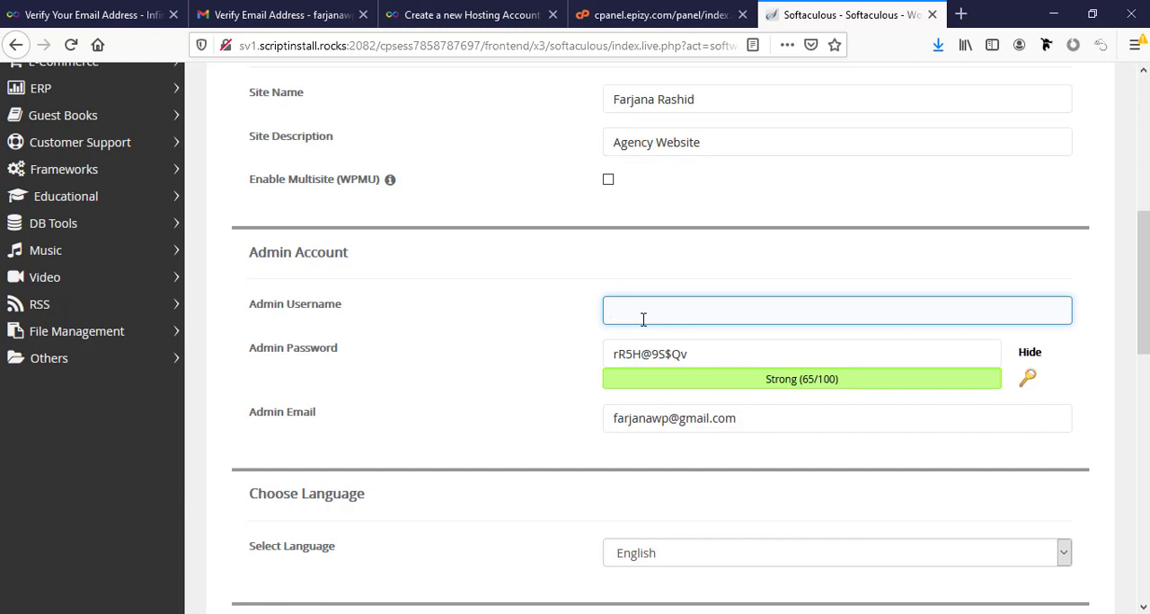
{"action": "type", "text": "Admin"}
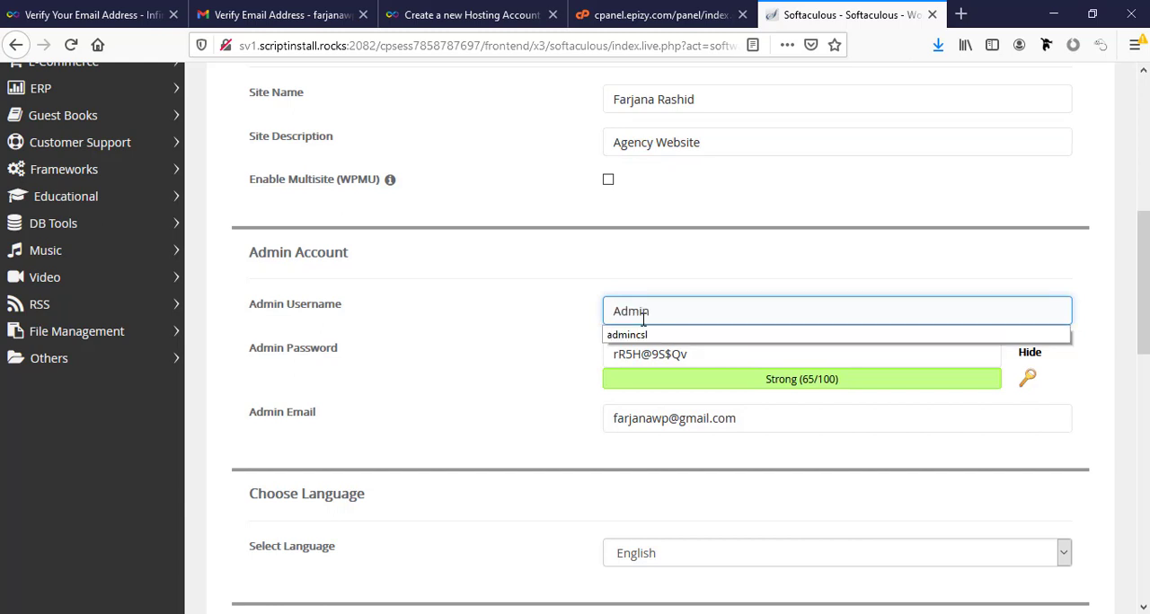
{"action": "left_click", "coordinate": [664, 352]}
{"action": "triple_click", "coordinate": [662, 356]}
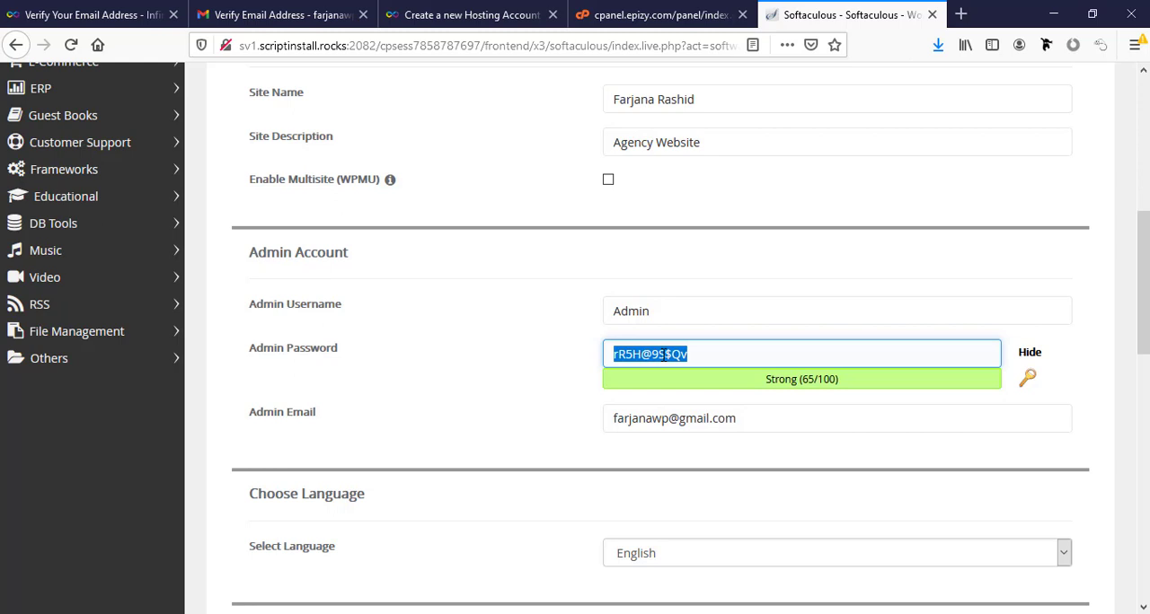
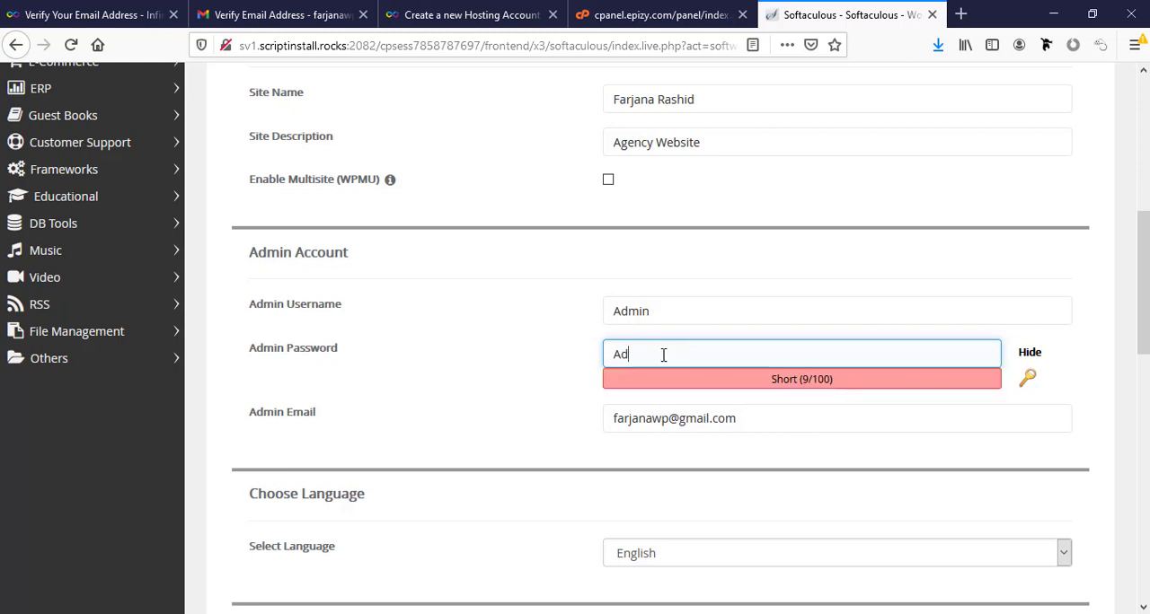
- Install WordPress in English with the optional plugins unselected and no theme chosen
{"action": "scroll", "coordinate": [636, 490], "scroll_direction": "down", "scroll_amount": 3}
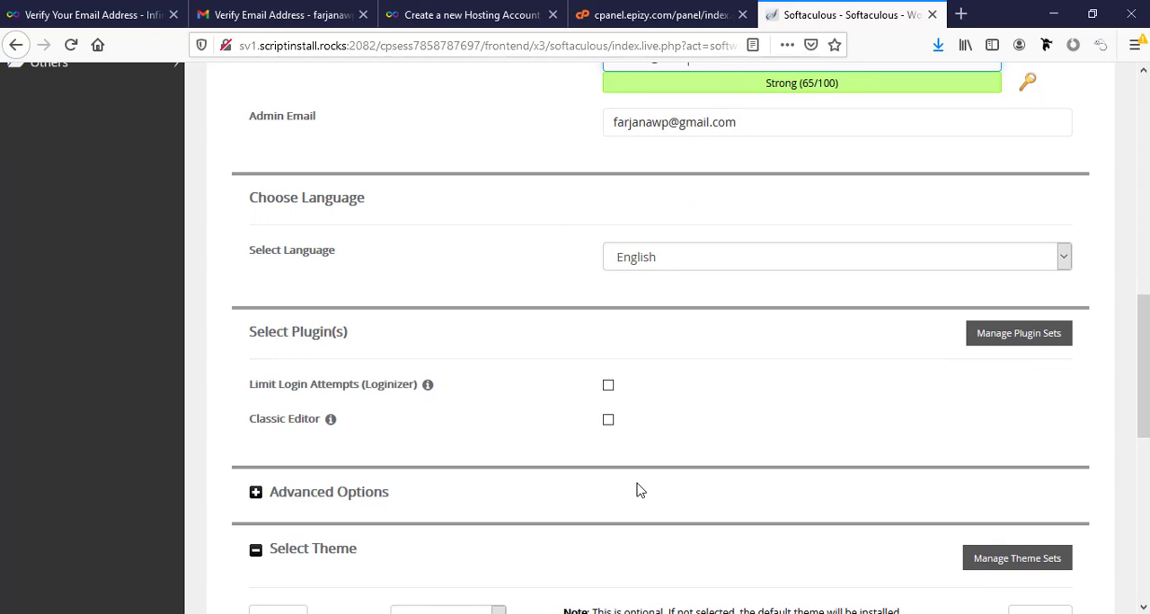
{"action": "scroll", "coordinate": [637, 489], "scroll_direction": "down", "scroll_amount": 5}
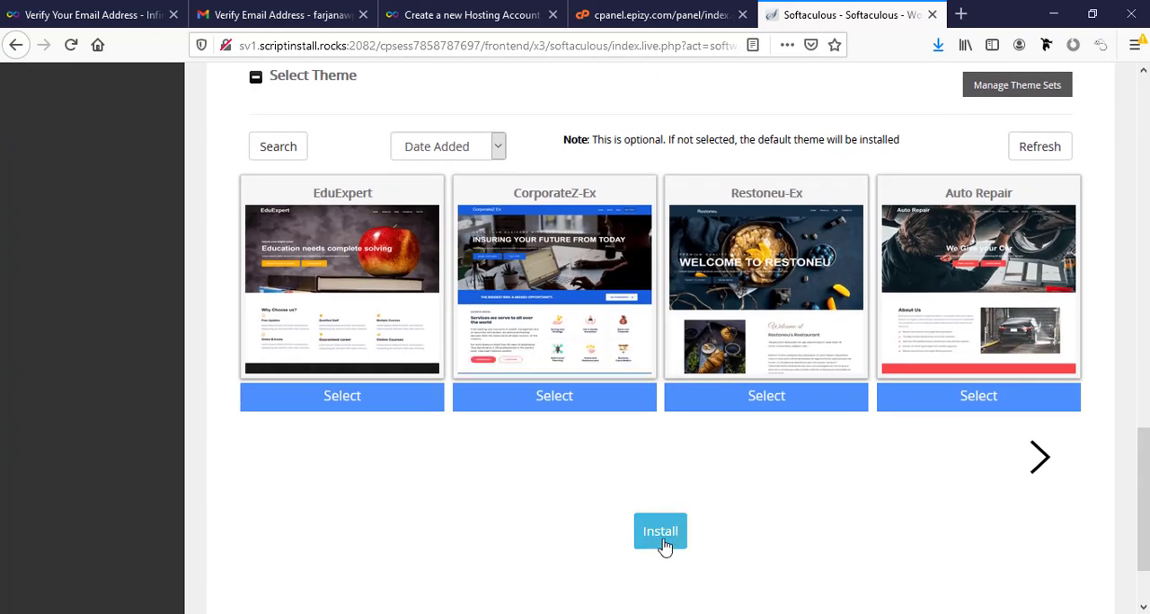
{"action": "scroll", "coordinate": [673, 530], "scroll_direction": "up", "scroll_amount": 5}
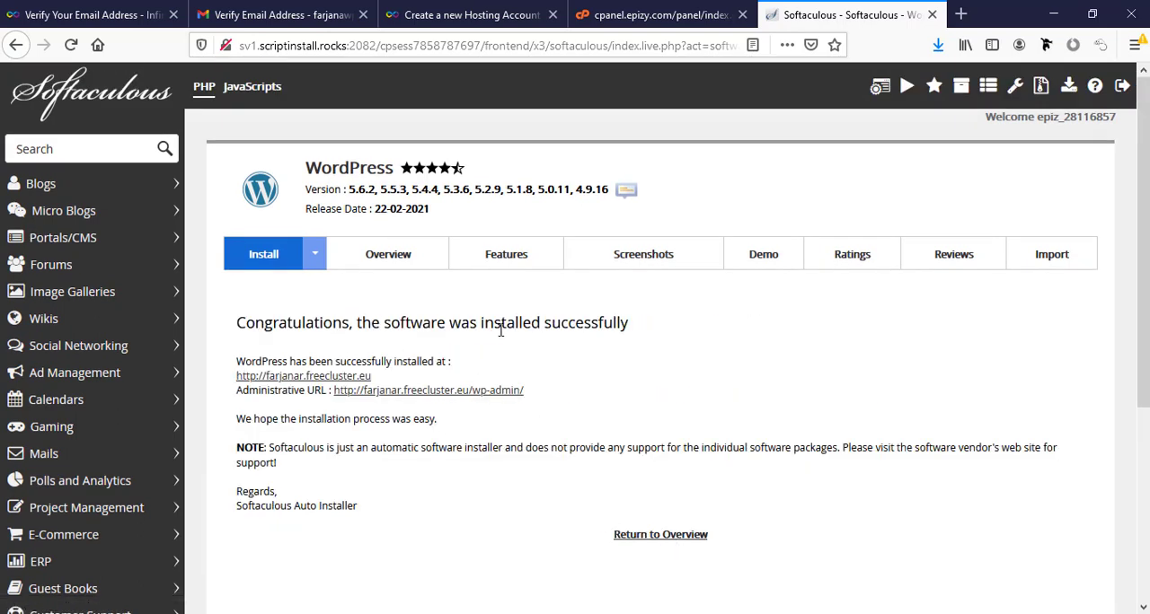
- Open the WordPress dashboard through the administrative URL, view the site's front page in a new tab and return to the dashboard
{"action": "scroll", "coordinate": [472, 395], "scroll_direction": "down", "scroll_amount": 1}
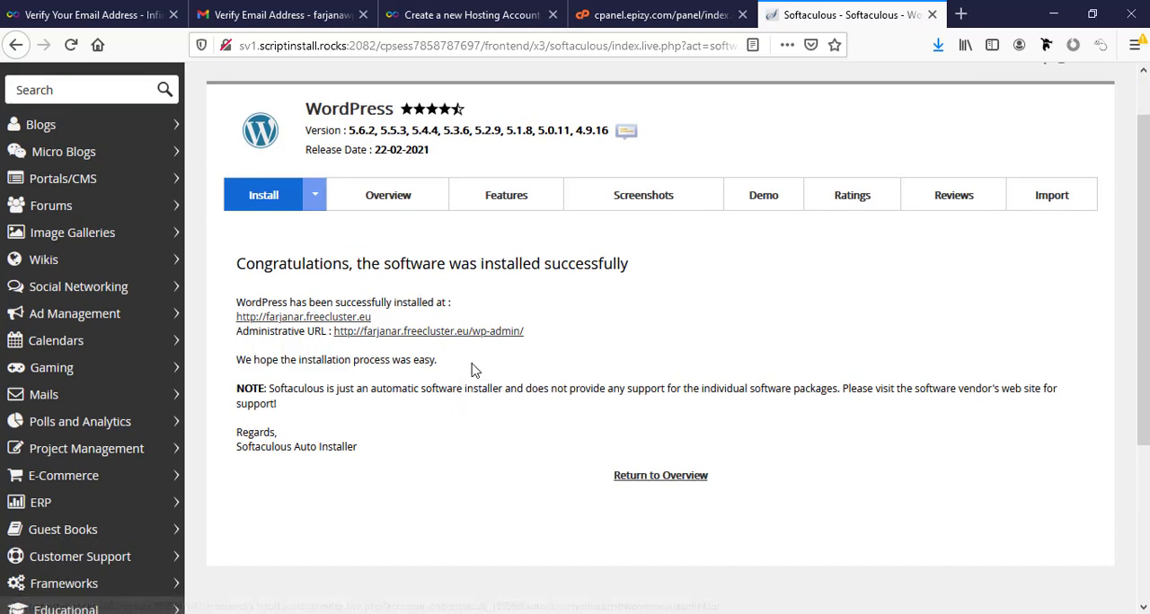
{"action": "left_click", "coordinate": [500, 333]}
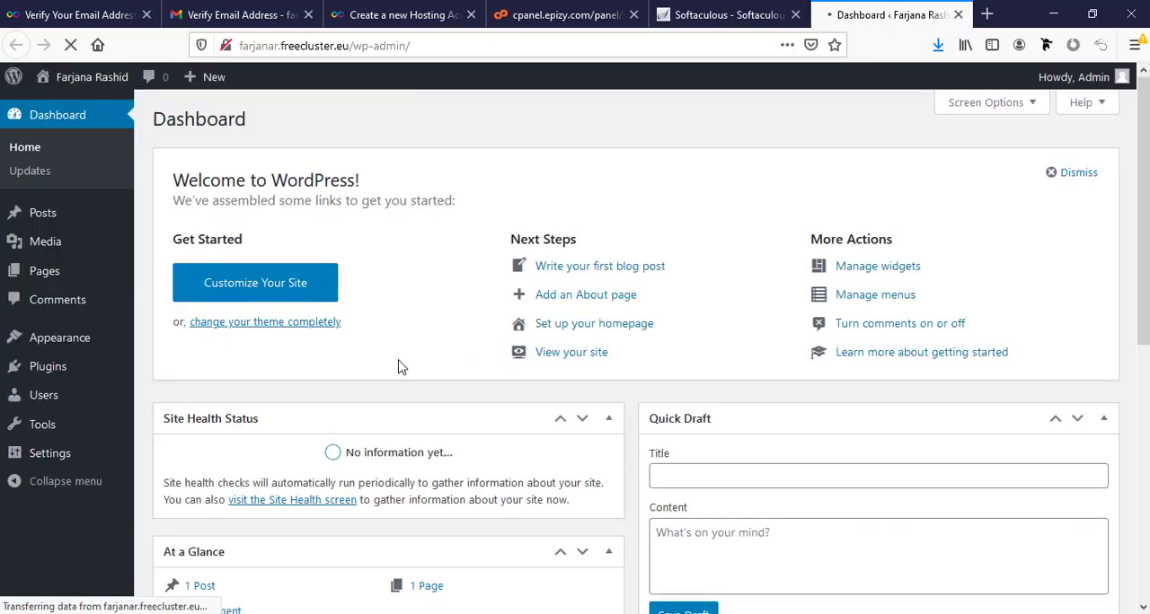
{"action": "left_click", "coordinate": [76, 107]}
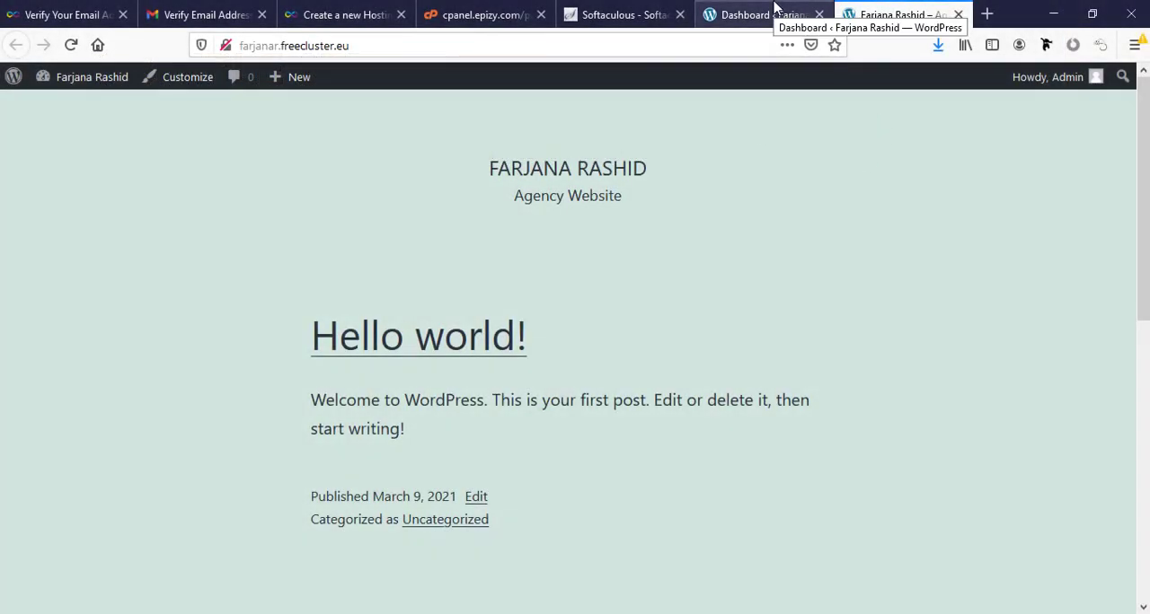
{"action": "left_click", "coordinate": [777, 11]}
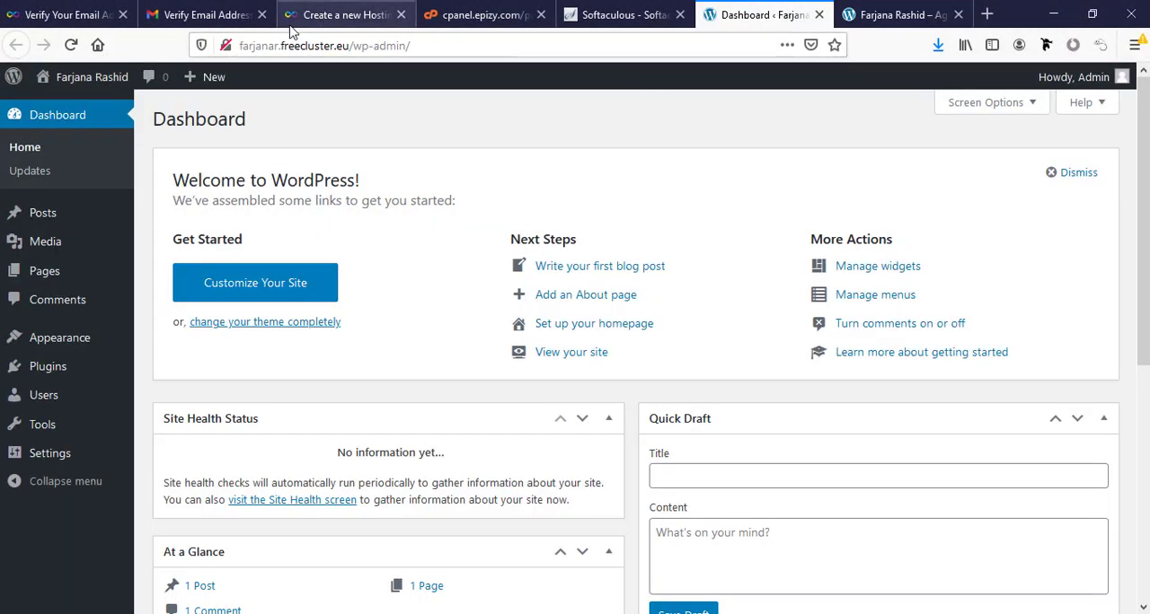
- Close the InfinityFree, Gmail, control panel and Softaculous tabs, keeping only the WordPress dashboard and the site's front page open
{"action": "left_click", "coordinate": [72, 15]}
{"action": "left_click", "coordinate": [123, 15]}
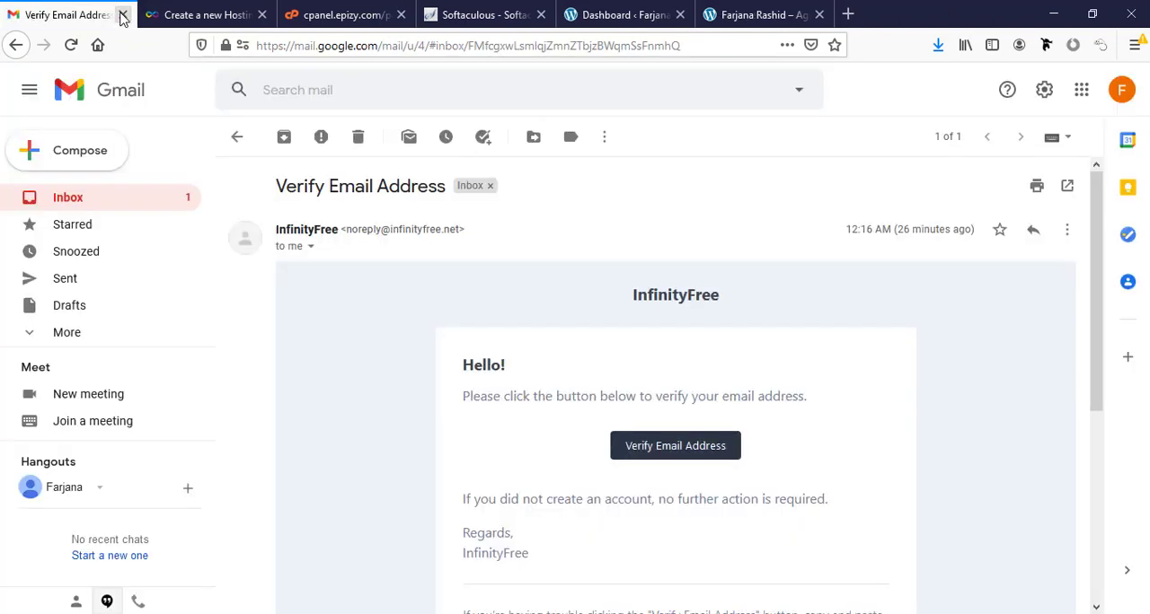
{"action": "left_click", "coordinate": [123, 15]}
{"action": "left_click", "coordinate": [123, 15]}
{"action": "left_click", "coordinate": [123, 15]}
{"action": "left_click", "coordinate": [123, 16]}
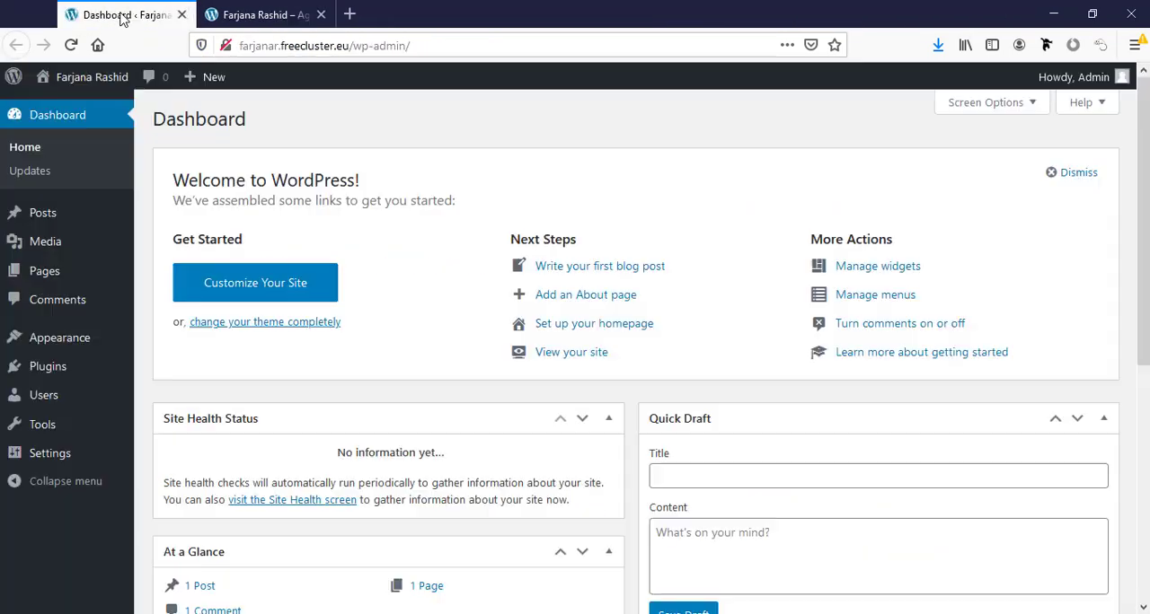
{"action": "left_click", "coordinate": [179, 14]}
{"action": "left_click", "coordinate": [108, 11]}
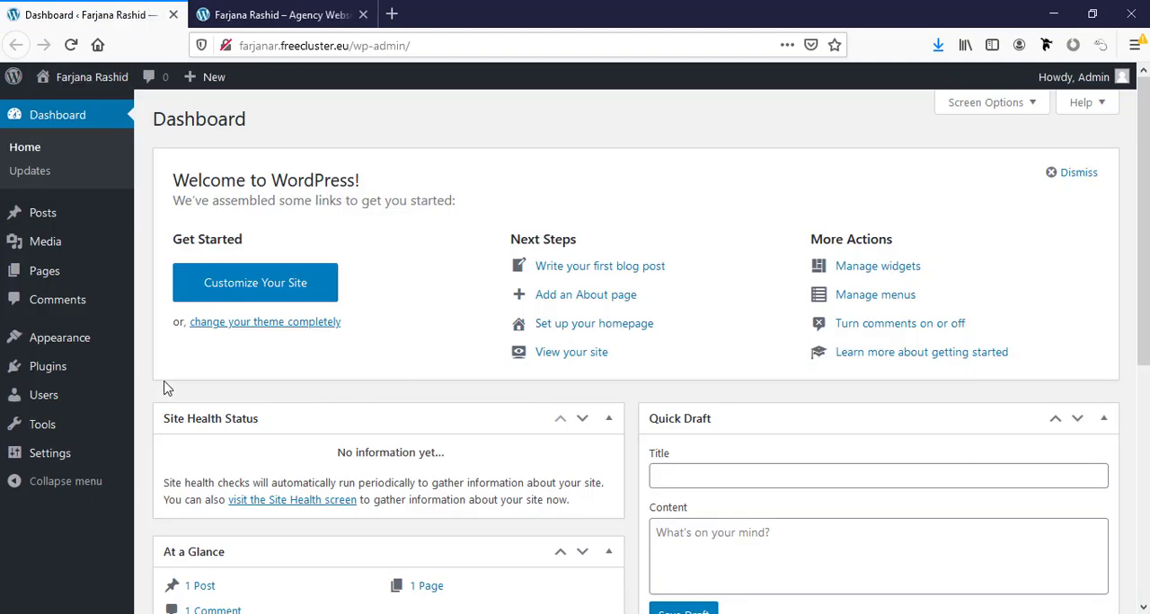
- Start adding a new theme in WordPress and search the theme directory for "Astra"
{"action": "mouse_move", "coordinate": [96, 344]}
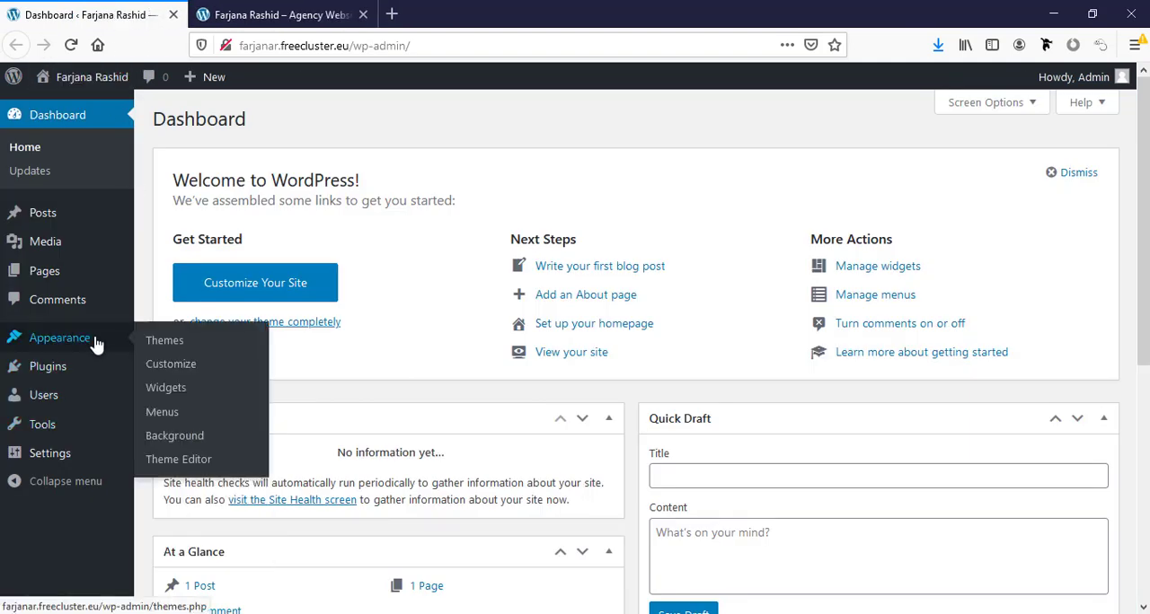
{"action": "left_click", "coordinate": [155, 340]}
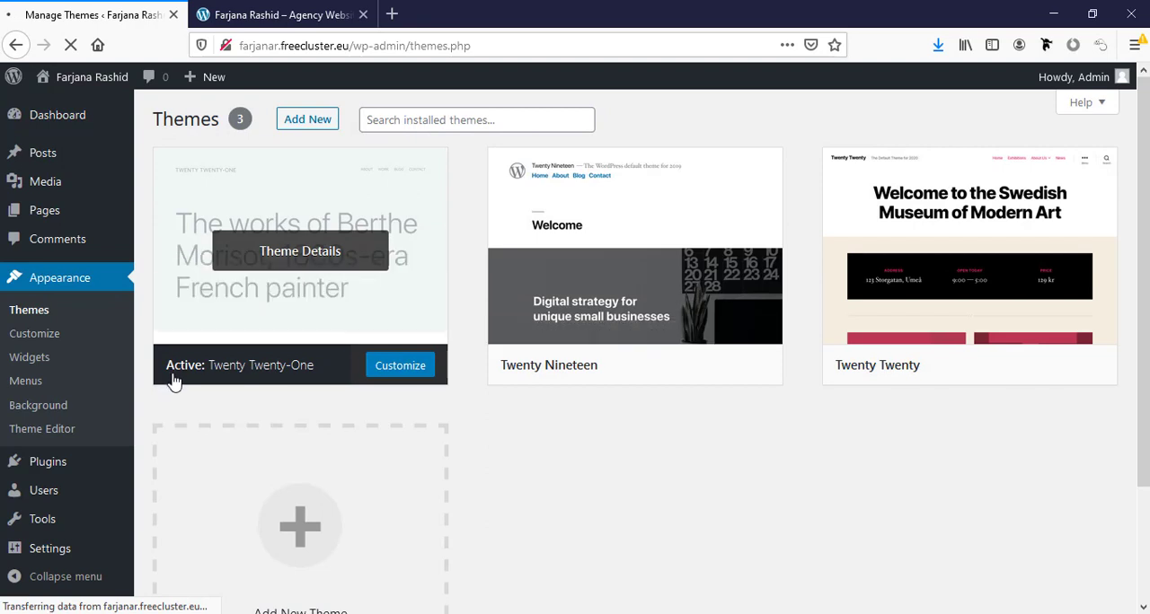
{"action": "mouse_move", "coordinate": [500, 290]}
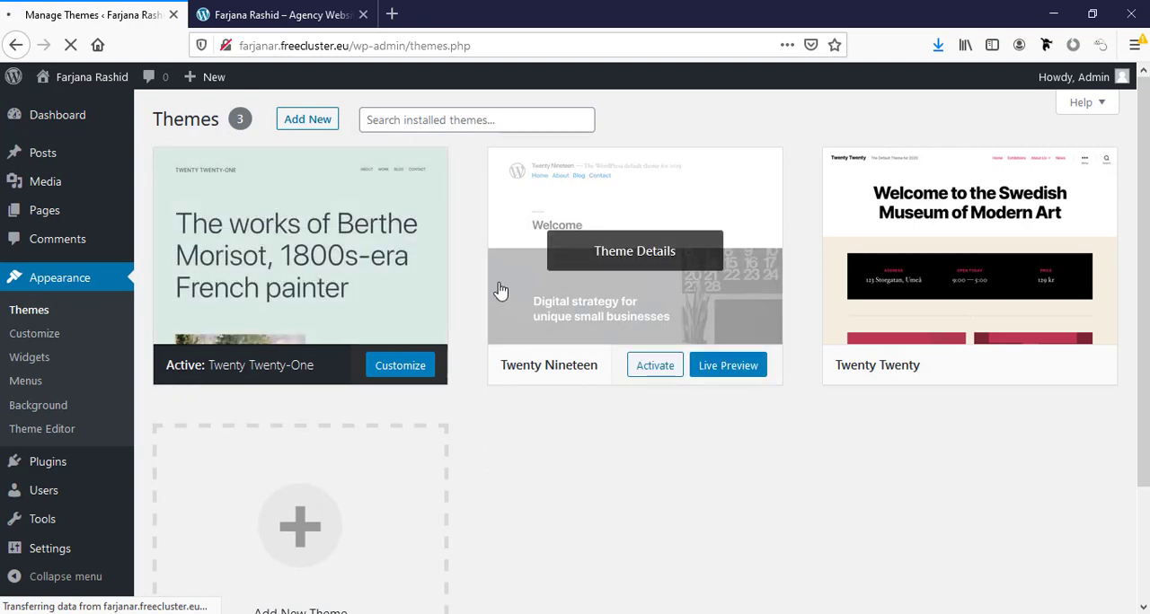
{"action": "left_click", "coordinate": [308, 124]}
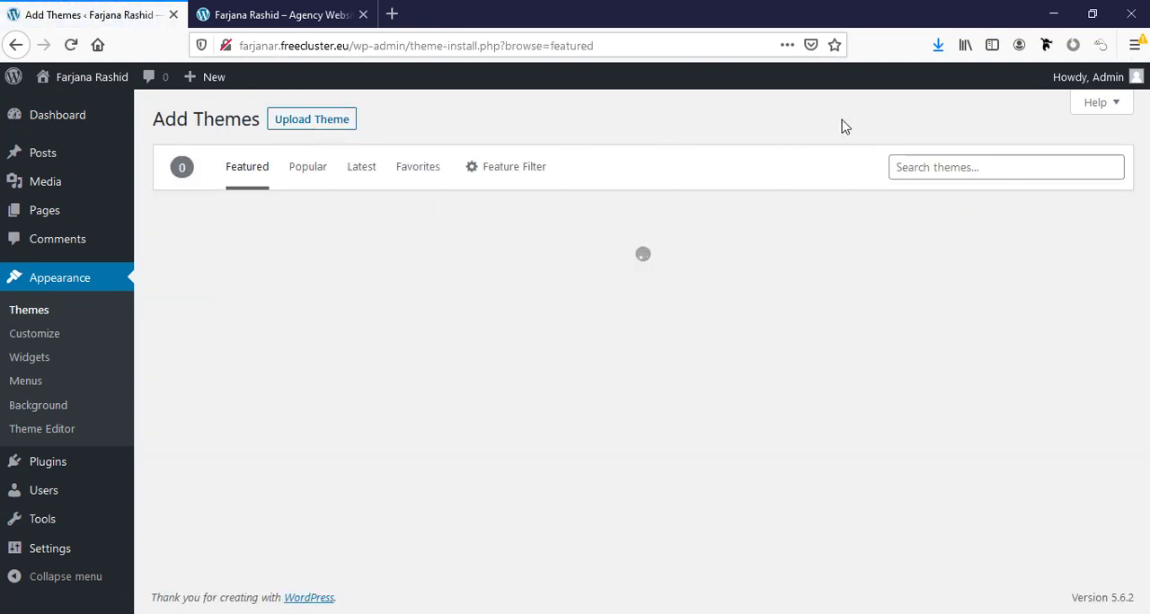
{"action": "left_click", "coordinate": [937, 170]}
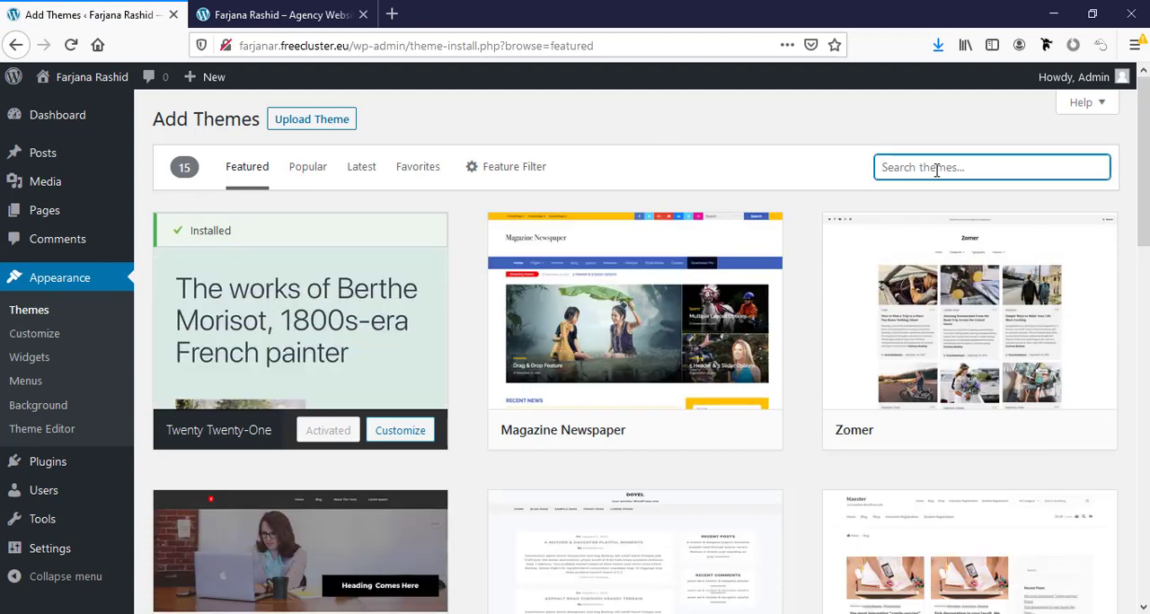
{"action": "type", "text": "Astra"}
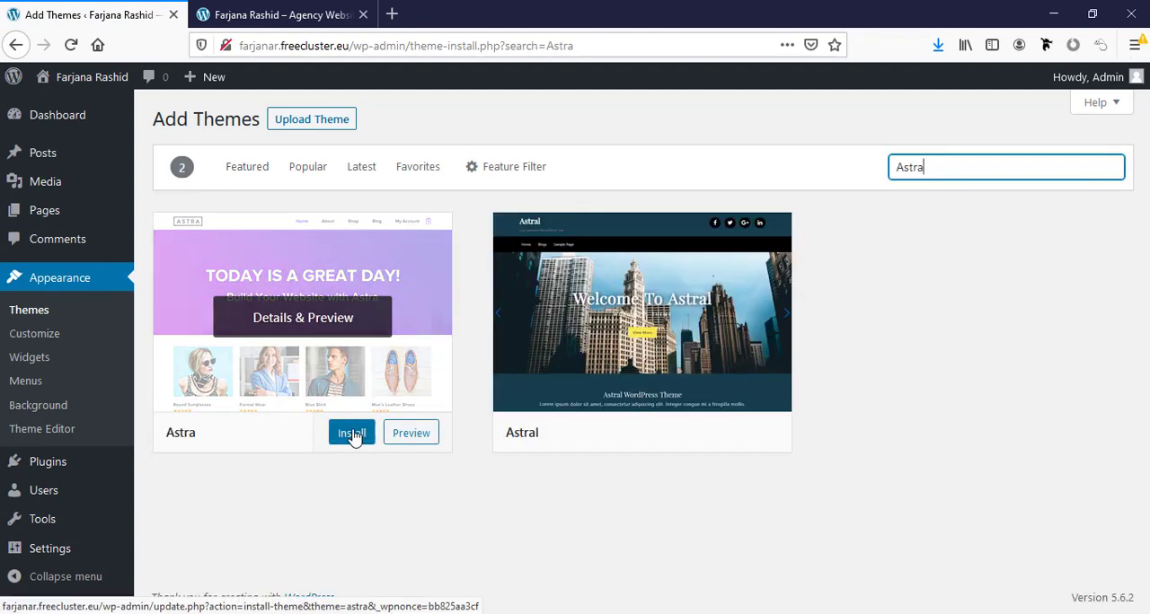
- Install and activate the Astra theme, and choose Elementor as the page builder for its starter templates
{"action": "left_click", "coordinate": [352, 434]}
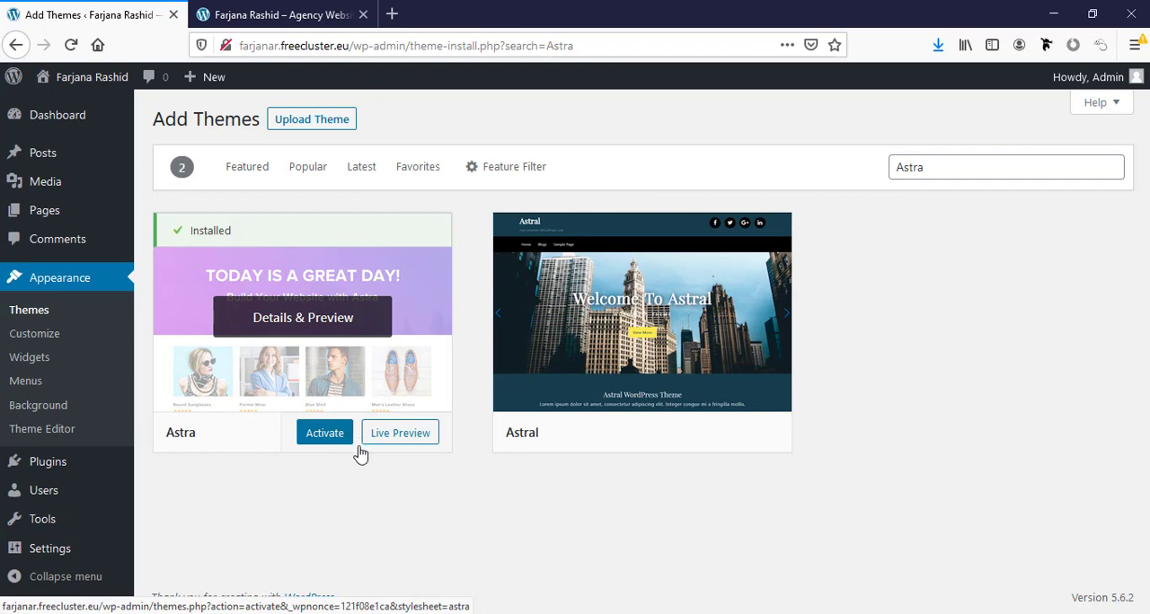
{"action": "left_click", "coordinate": [329, 440]}
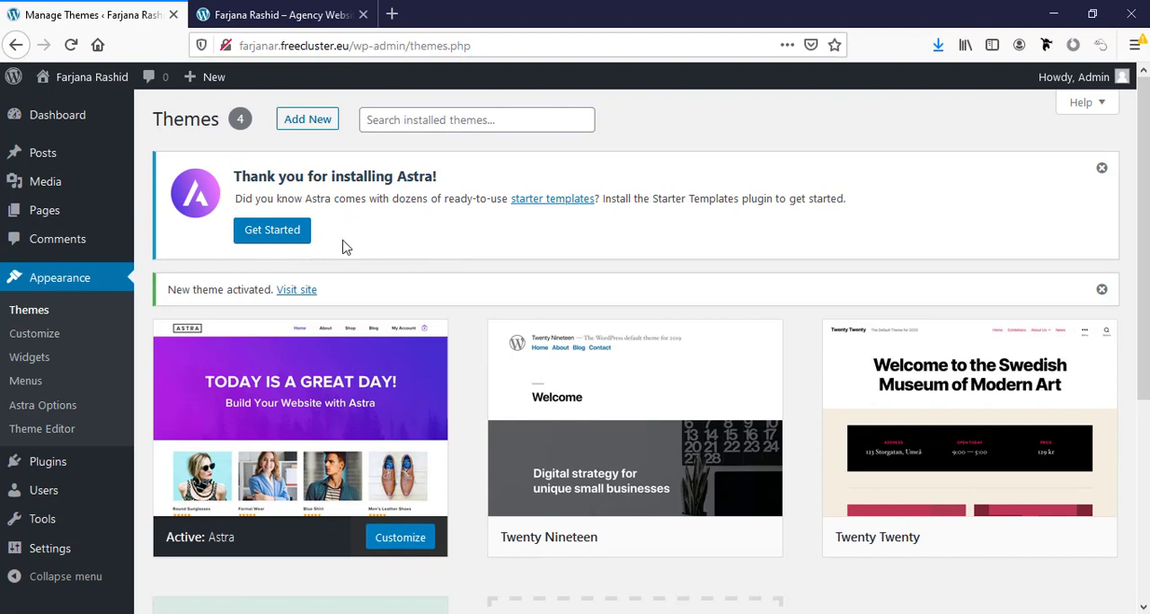
{"action": "left_click", "coordinate": [262, 235]}
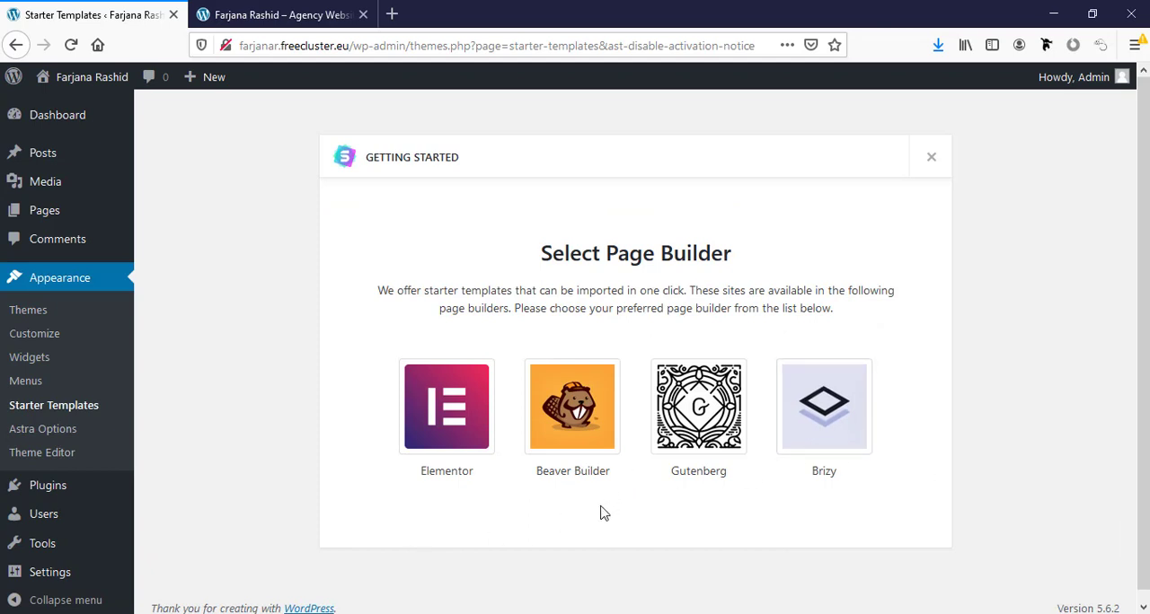
{"action": "left_click", "coordinate": [456, 411]}
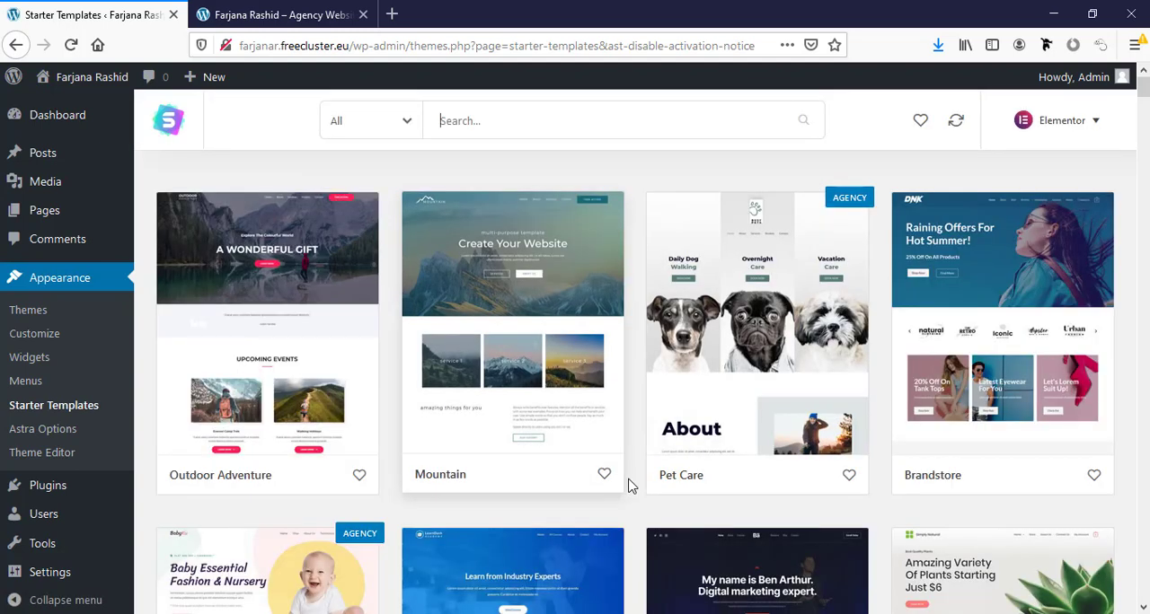
- Browse the starter templates and filter them to free ones in the Business category
{"action": "scroll", "coordinate": [628, 486], "scroll_direction": "down", "scroll_amount": 3}
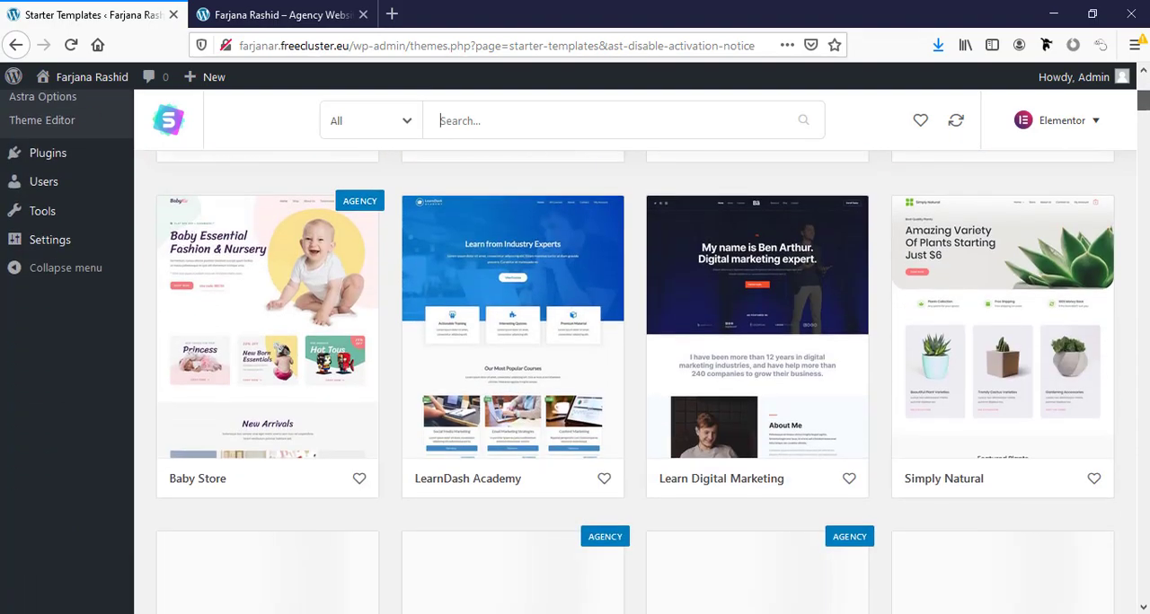
{"action": "scroll", "coordinate": [628, 486], "scroll_direction": "down", "scroll_amount": 12}
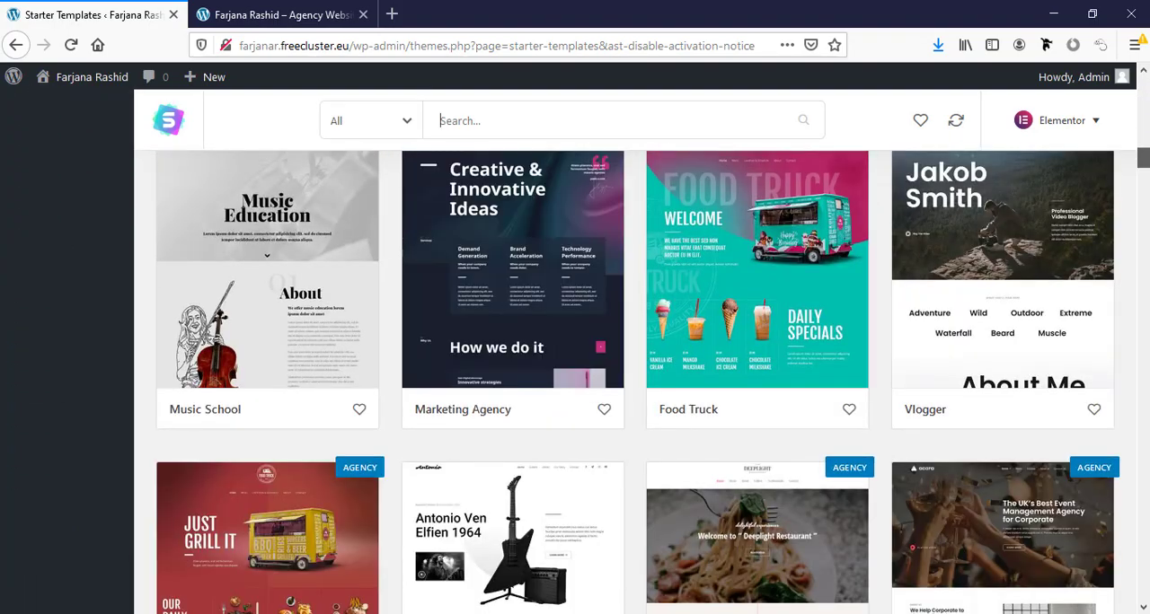
{"action": "scroll", "coordinate": [1076, 432], "scroll_direction": "down", "scroll_amount": 10}
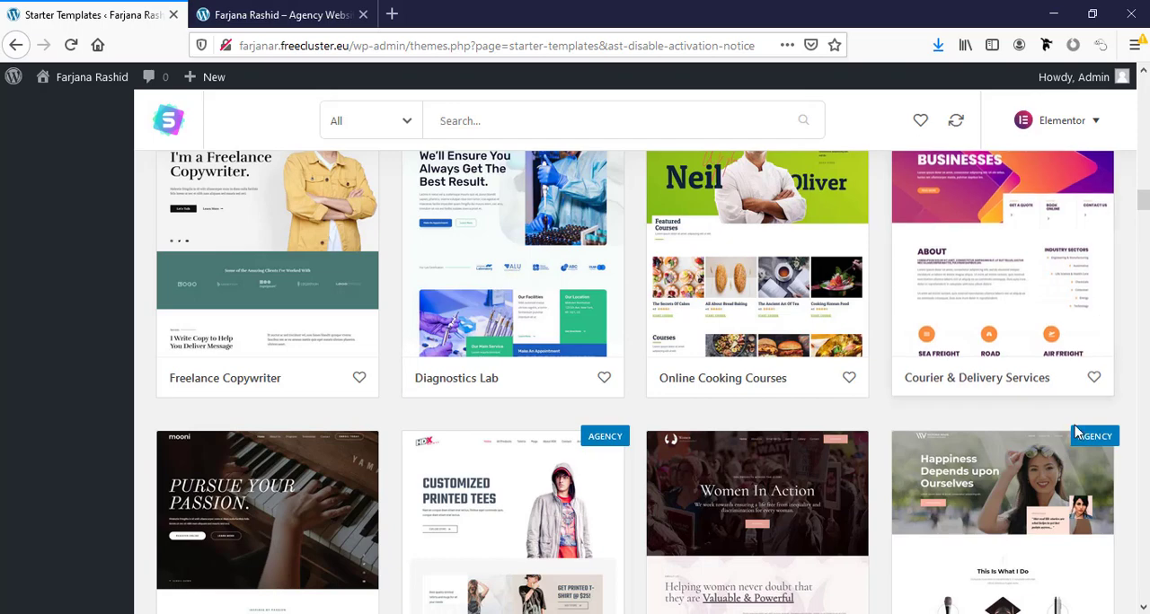
{"action": "scroll", "coordinate": [1078, 380], "scroll_direction": "up", "scroll_amount": 6}
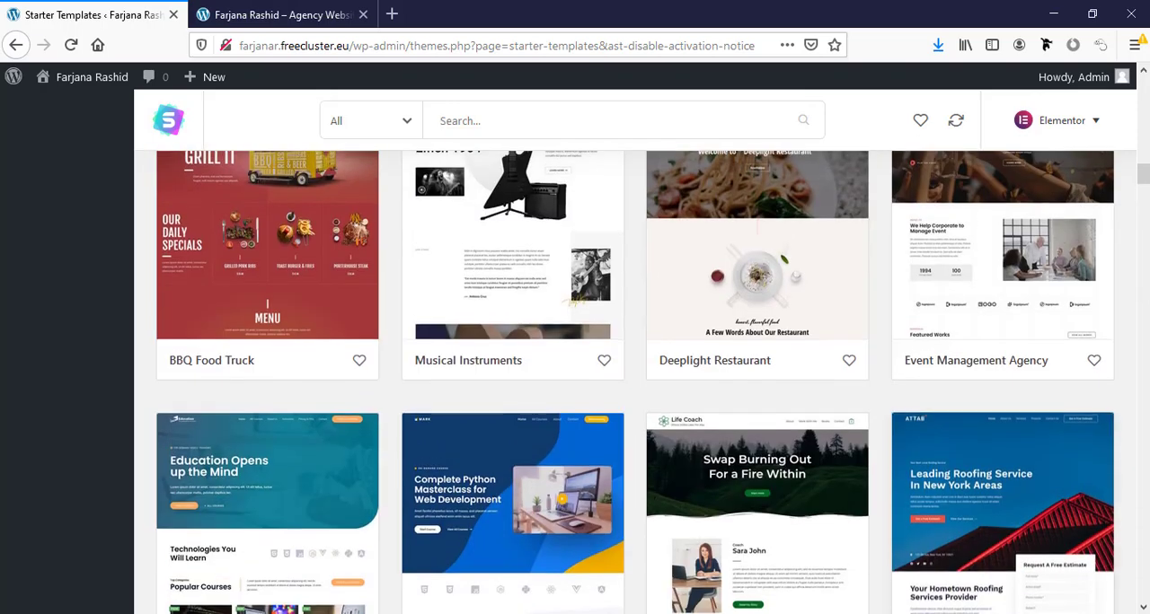
{"action": "left_click_drag", "start_coordinate": [1144, 177], "coordinate": [1144, 83]}
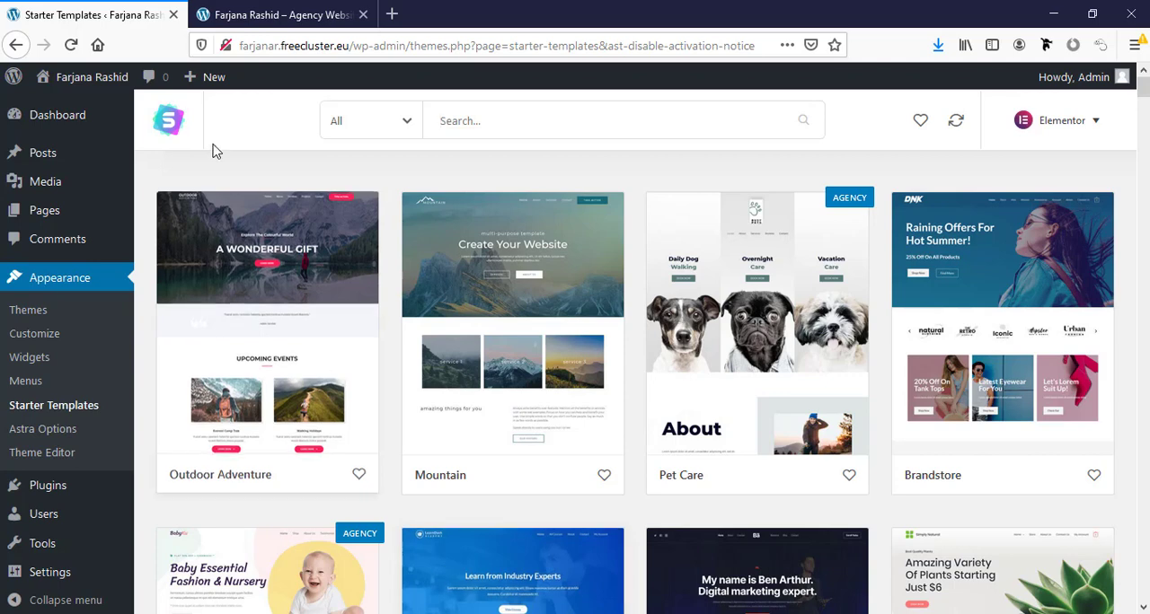
{"action": "left_click", "coordinate": [383, 126]}
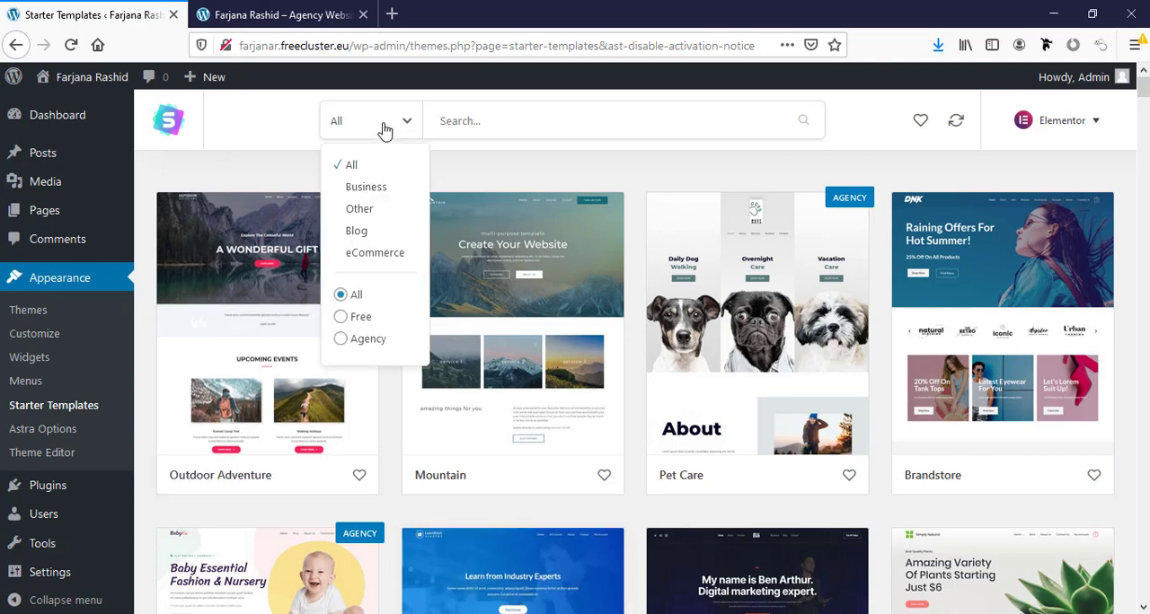
{"action": "left_click", "coordinate": [352, 319]}
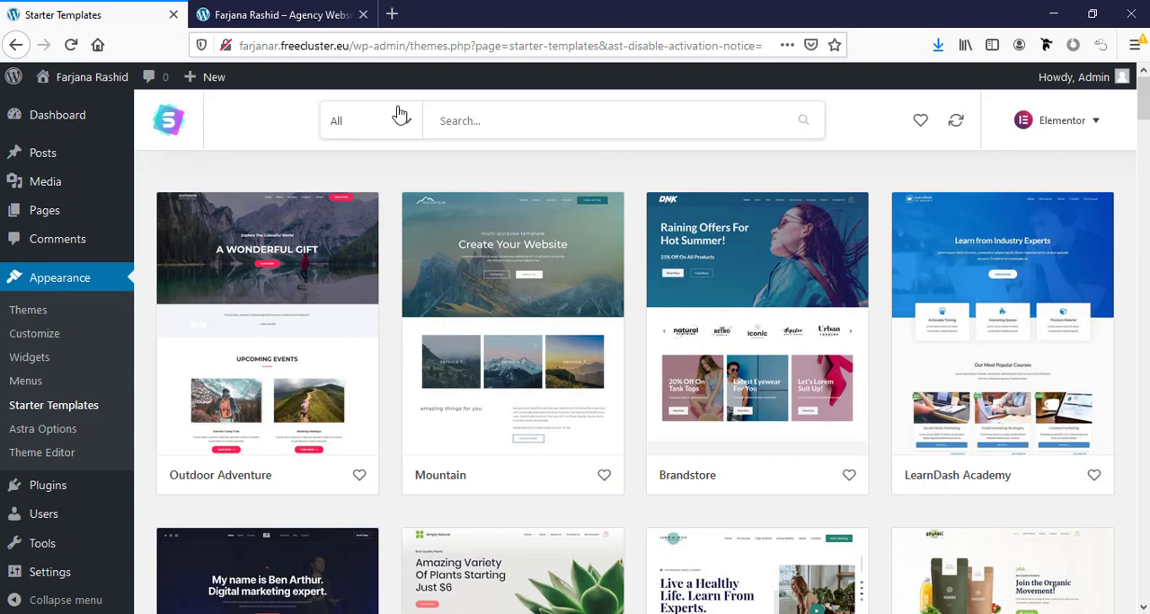
{"action": "left_click", "coordinate": [398, 118]}
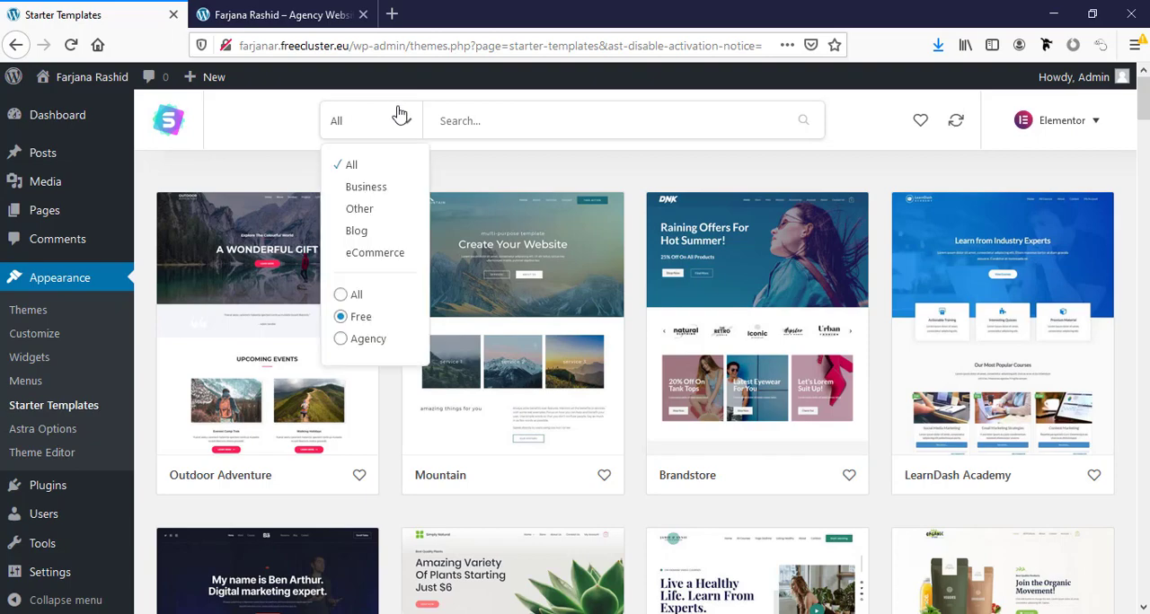
{"action": "left_click", "coordinate": [365, 189]}
- Search the starter templates for "agency" and open the Marketing Agency template
{"action": "scroll", "coordinate": [585, 326], "scroll_direction": "down", "scroll_amount": 4}
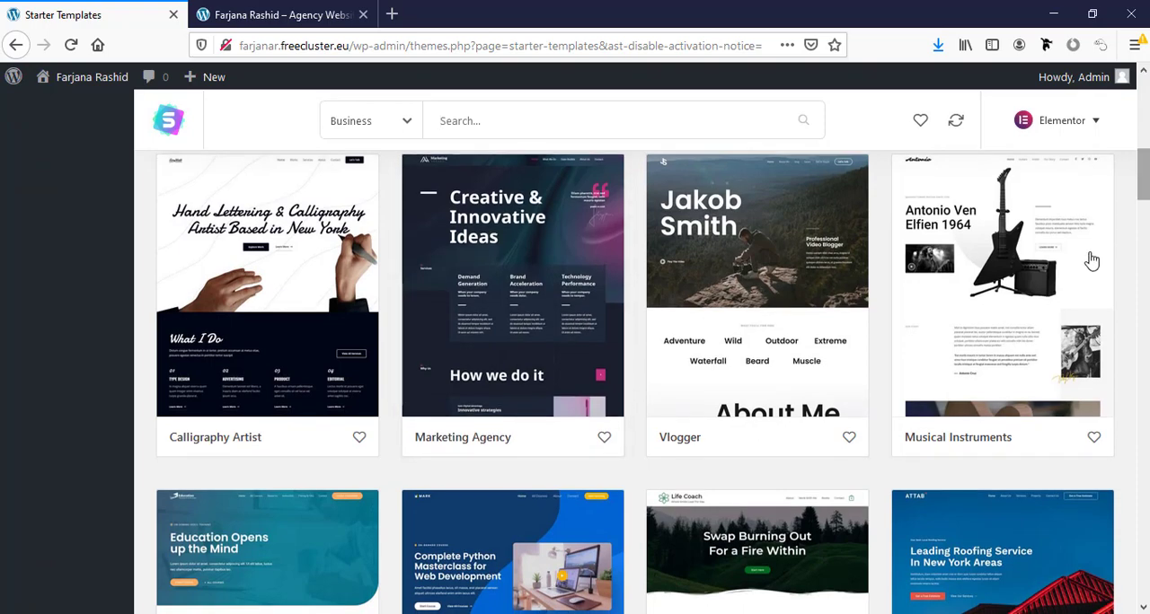
{"action": "scroll", "coordinate": [1105, 243], "scroll_direction": "down", "scroll_amount": 4}
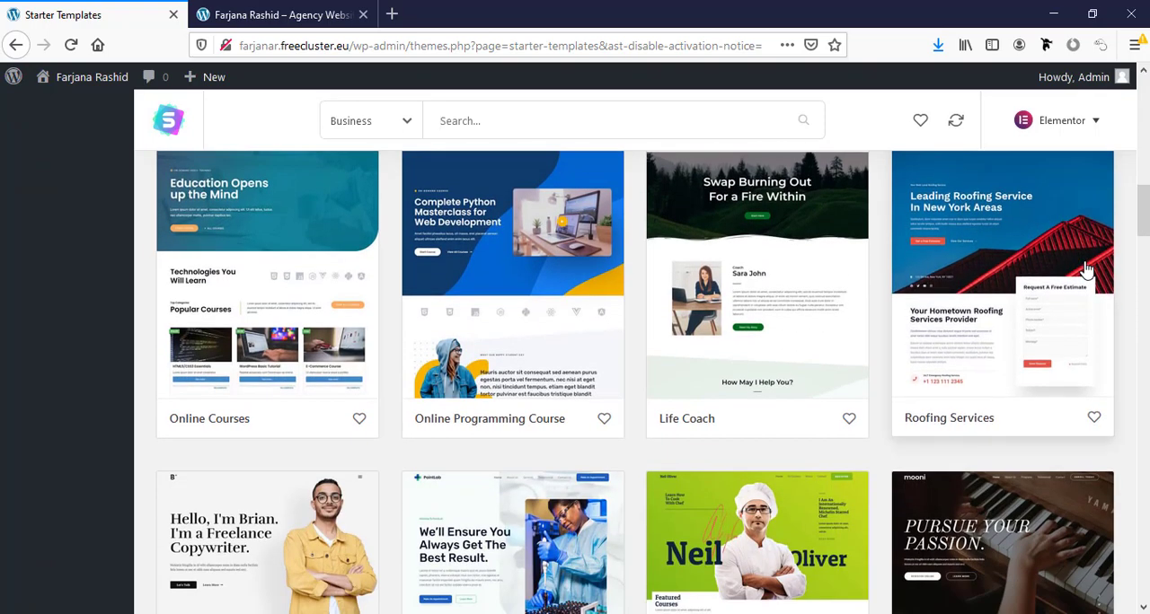
{"action": "scroll", "coordinate": [1086, 270], "scroll_direction": "up", "scroll_amount": 8}
{"action": "left_click", "coordinate": [473, 131]}
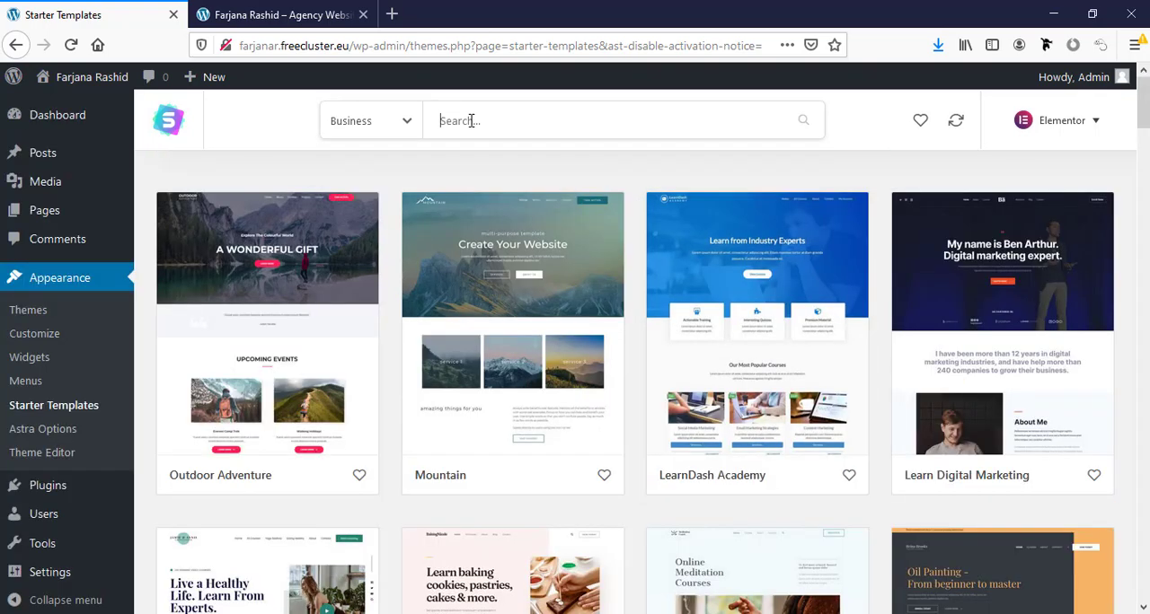
{"action": "type", "text": "agency"}
{"action": "left_click", "coordinate": [905, 233]}
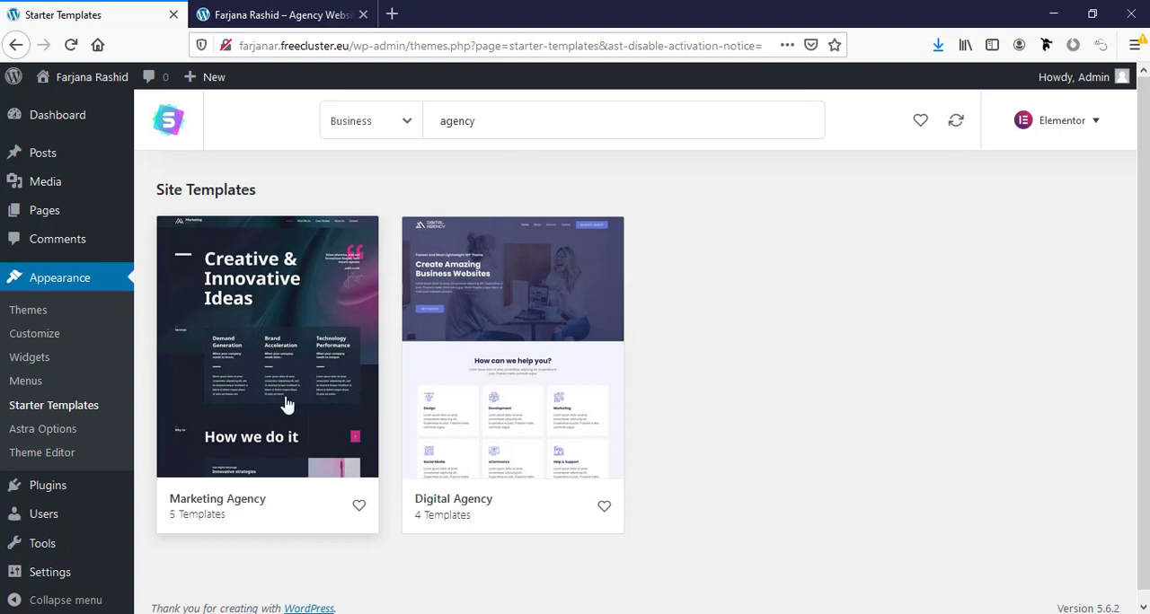
{"action": "left_click", "coordinate": [280, 352]}
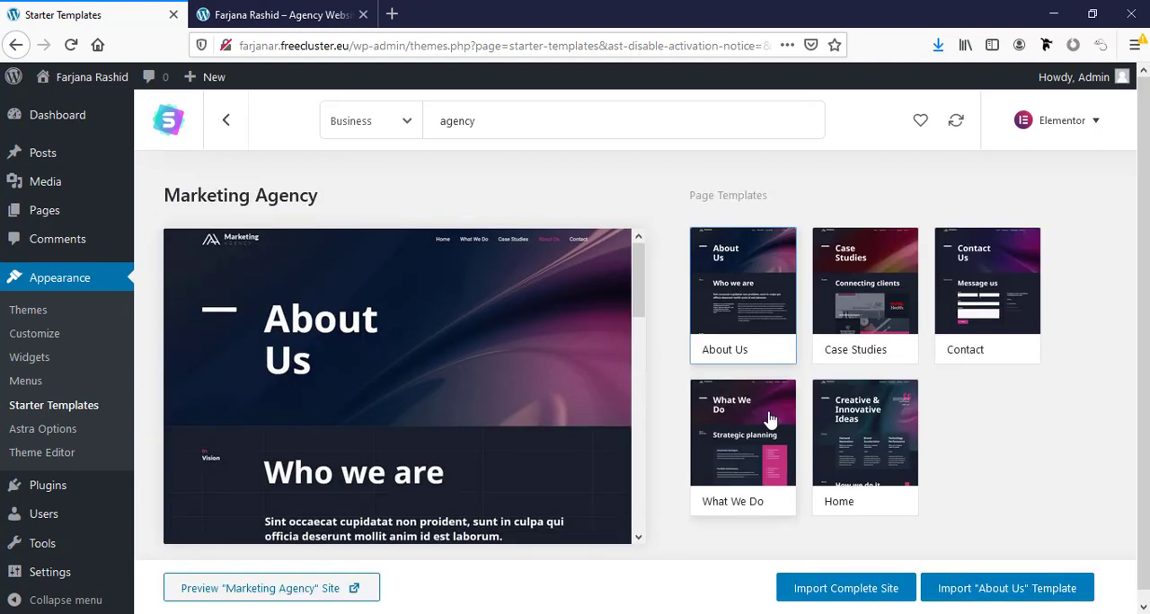
- Preview the template's Home page and import the complete site with the default import options, skipping the personal details form
{"action": "scroll", "coordinate": [758, 410], "scroll_direction": "down", "scroll_amount": 1}
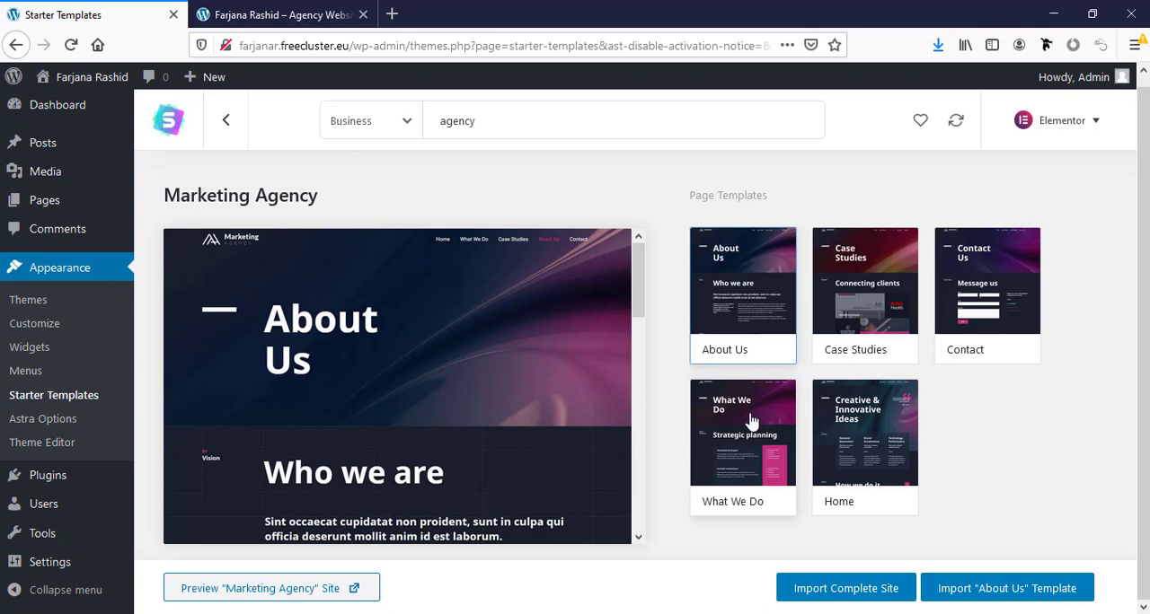
{"action": "left_click", "coordinate": [862, 487]}
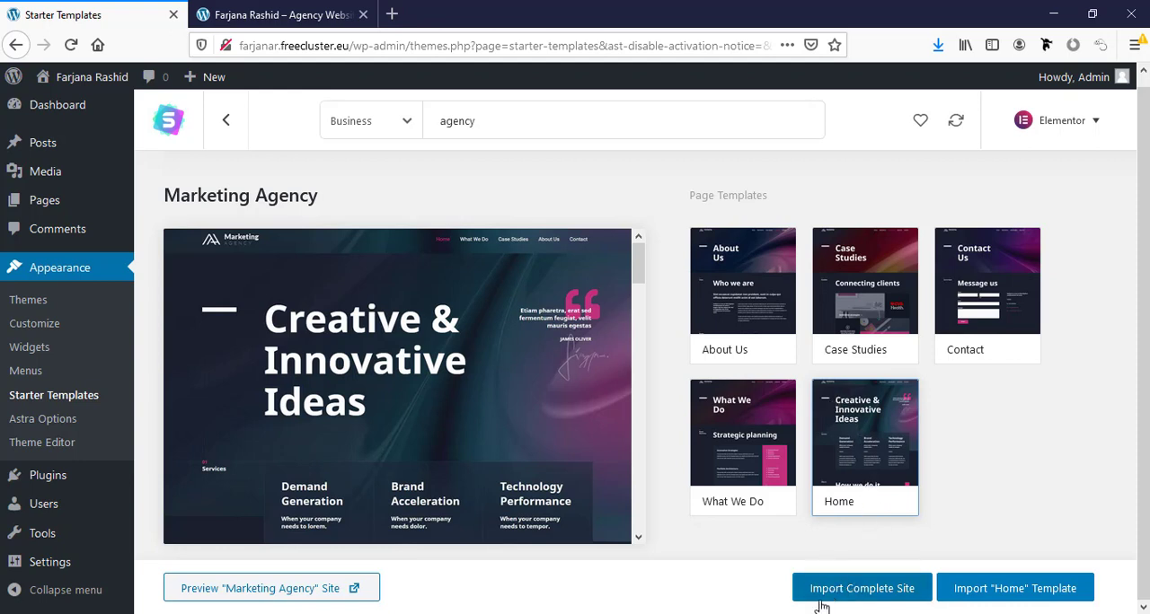
{"action": "left_click", "coordinate": [848, 600]}
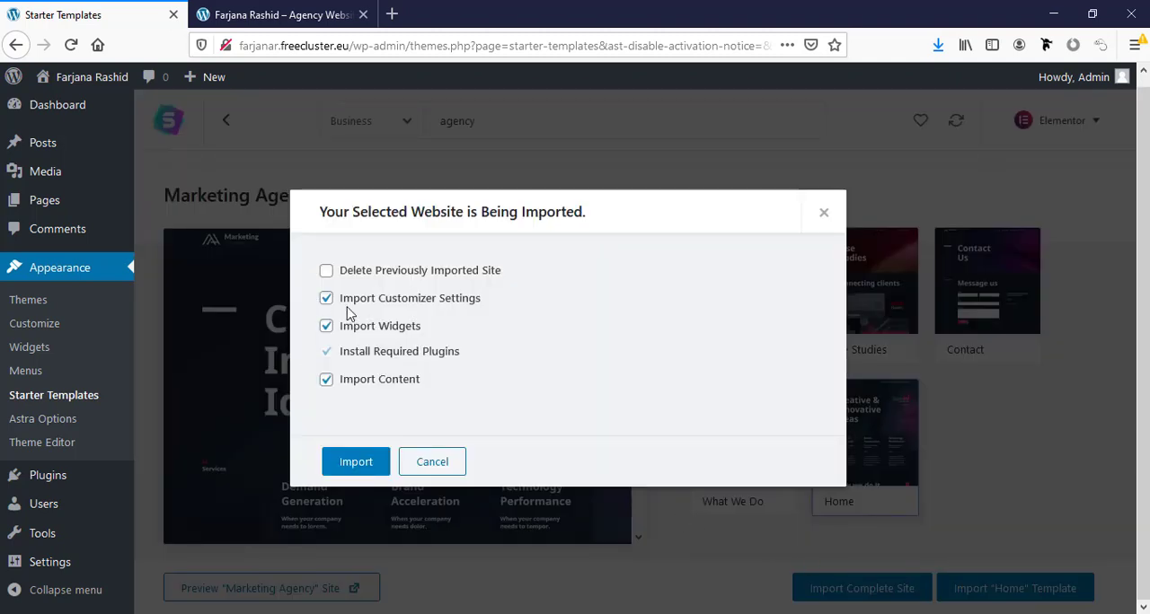
{"action": "left_click", "coordinate": [352, 465]}
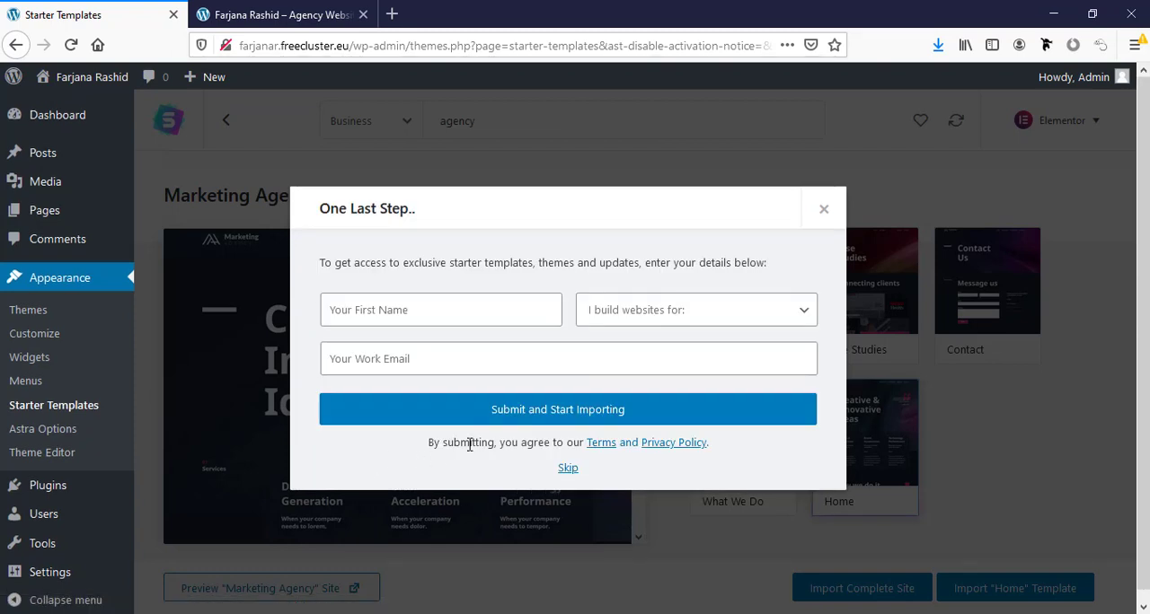
{"action": "left_click", "coordinate": [566, 468]}
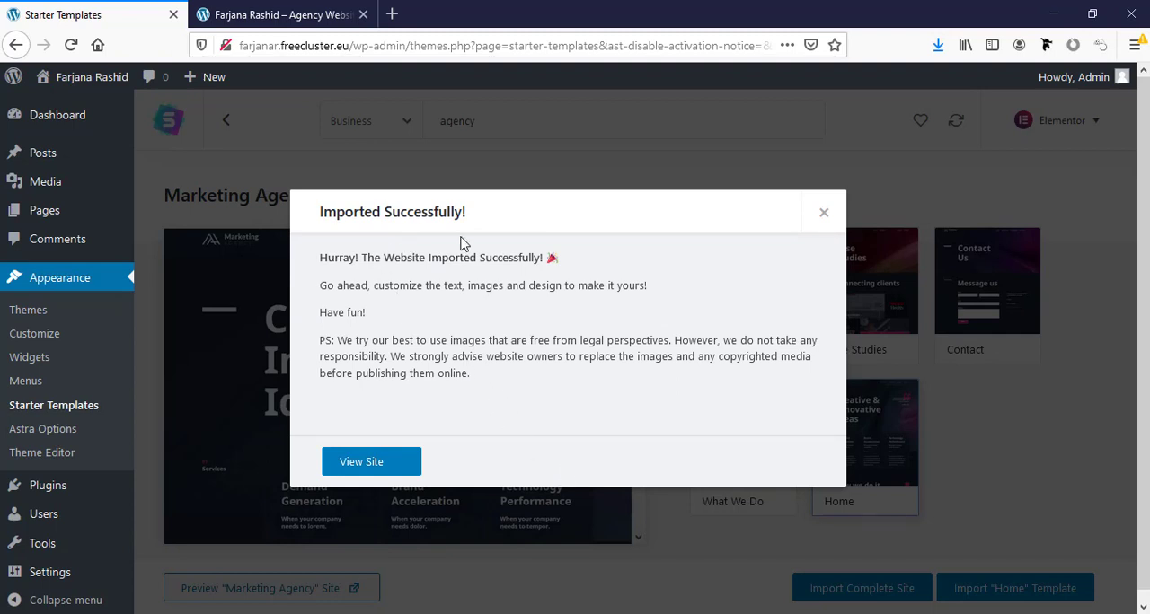
- View the imported website and look through its home page and What We Do page
{"action": "left_click", "coordinate": [383, 463]}
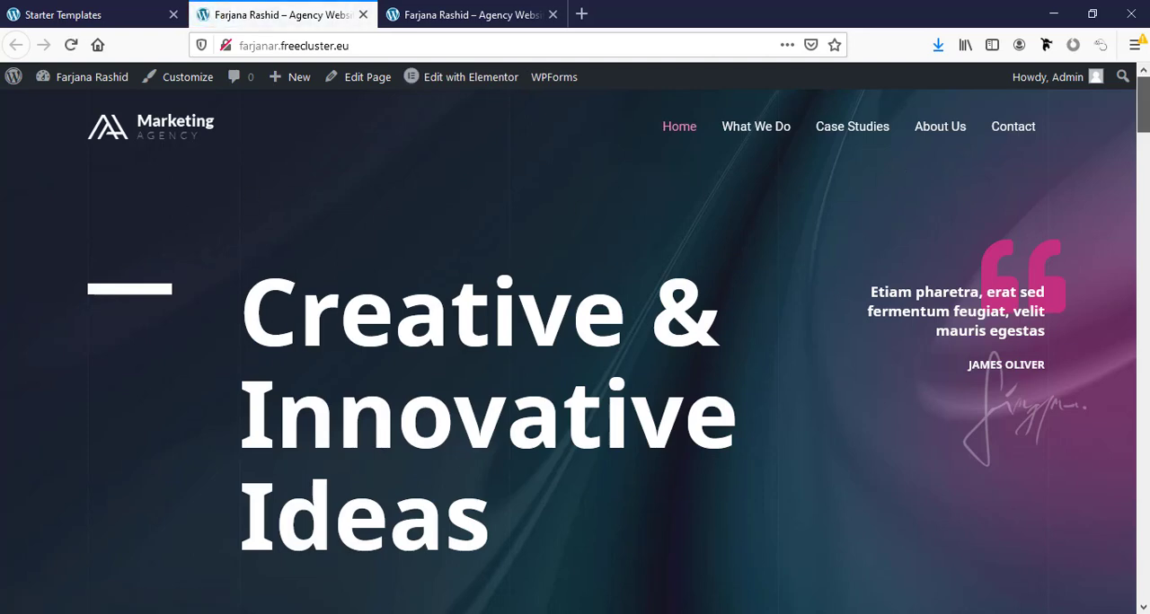
{"action": "scroll", "coordinate": [1137, 123], "scroll_direction": "down", "scroll_amount": 3}
{"action": "left_click_drag", "start_coordinate": [1142, 130], "coordinate": [1143, 102]}
{"action": "left_click", "coordinate": [753, 130]}
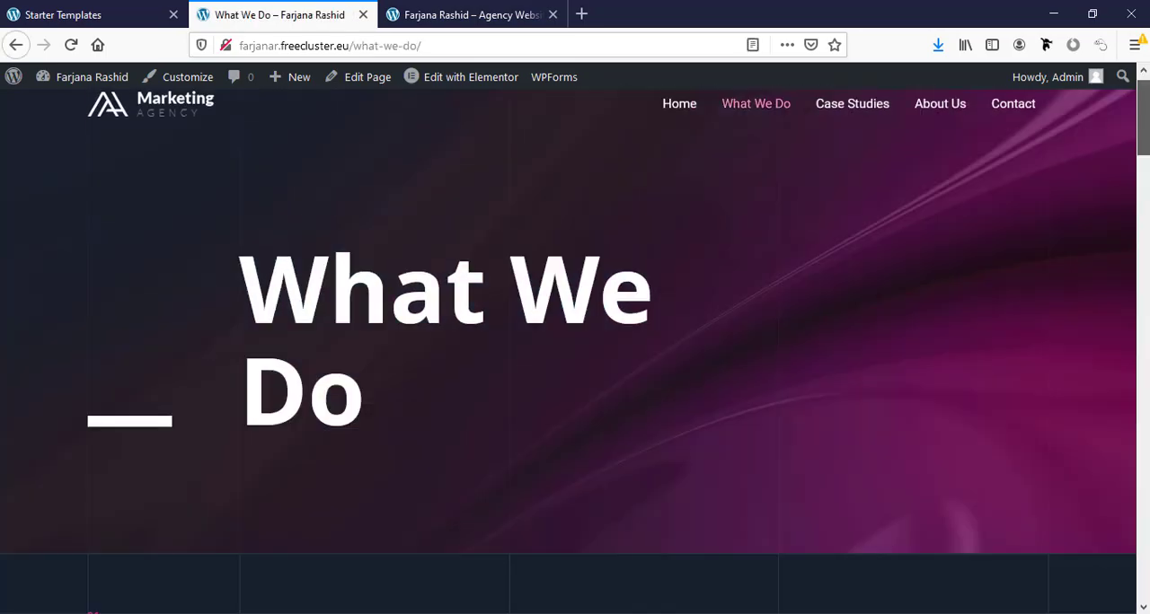
{"action": "scroll", "coordinate": [575, 351], "scroll_direction": "down", "scroll_amount": 6}
{"action": "scroll", "coordinate": [575, 350], "scroll_direction": "down", "scroll_amount": 15}
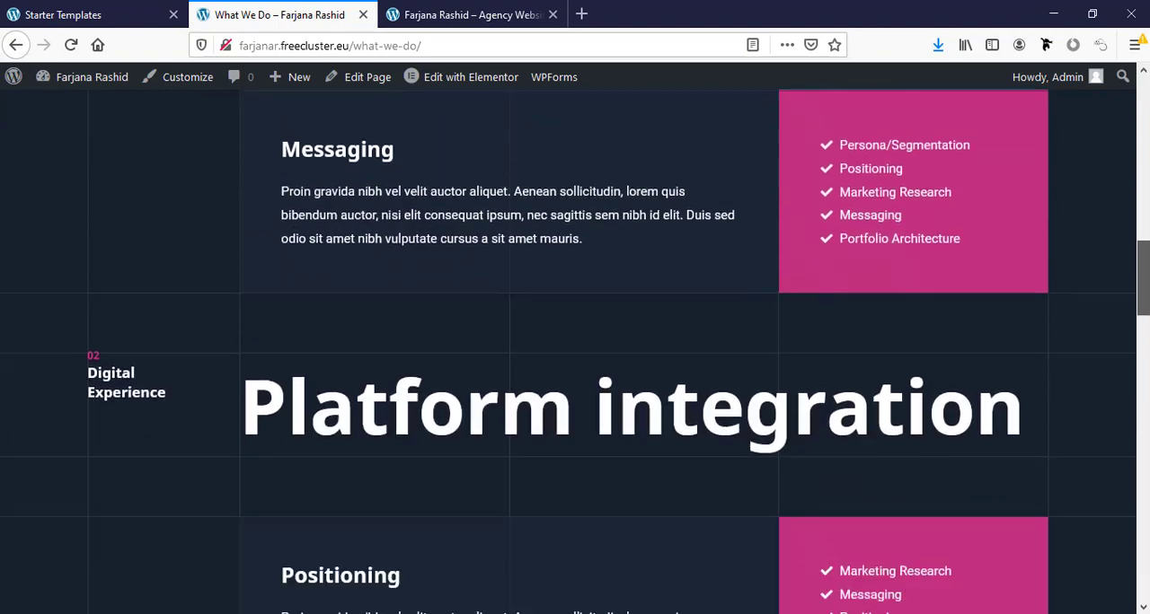
{"action": "scroll", "coordinate": [575, 350], "scroll_direction": "down", "scroll_amount": 12}
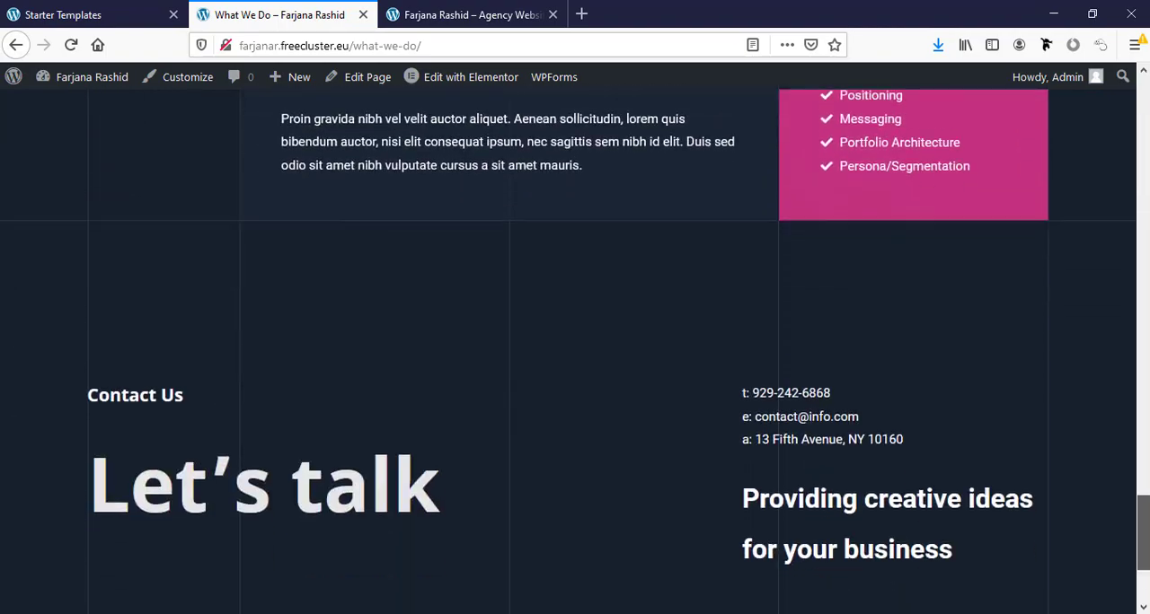
{"action": "left_click_drag", "start_coordinate": [1142, 544], "coordinate": [1107, 107]}
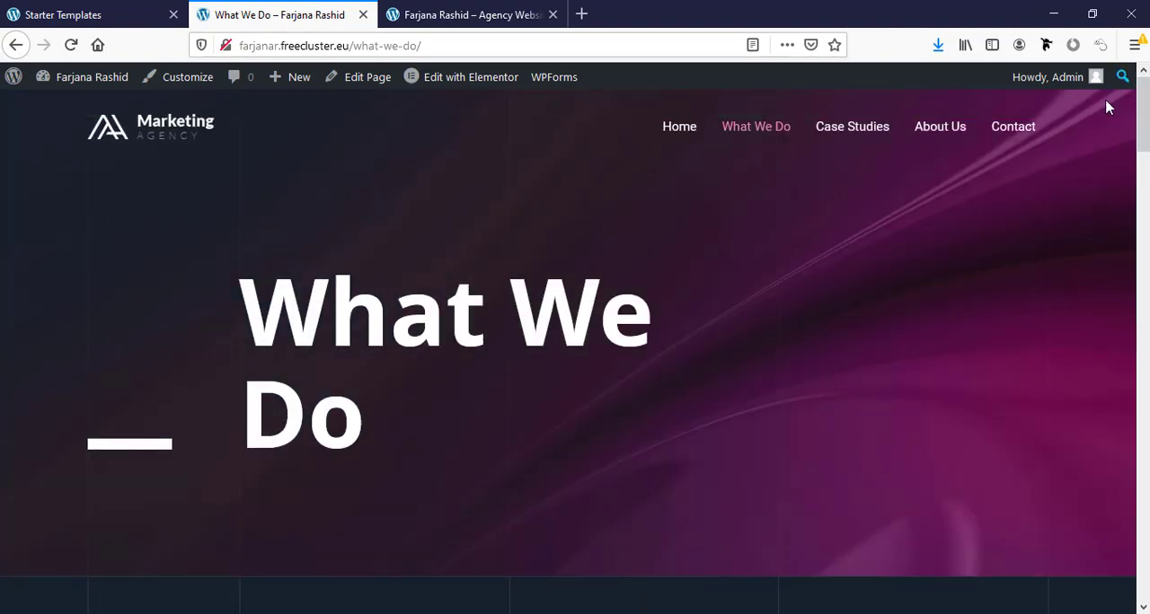
- Look through the Case Studies page of the imported website
{"action": "left_click", "coordinate": [858, 126]}
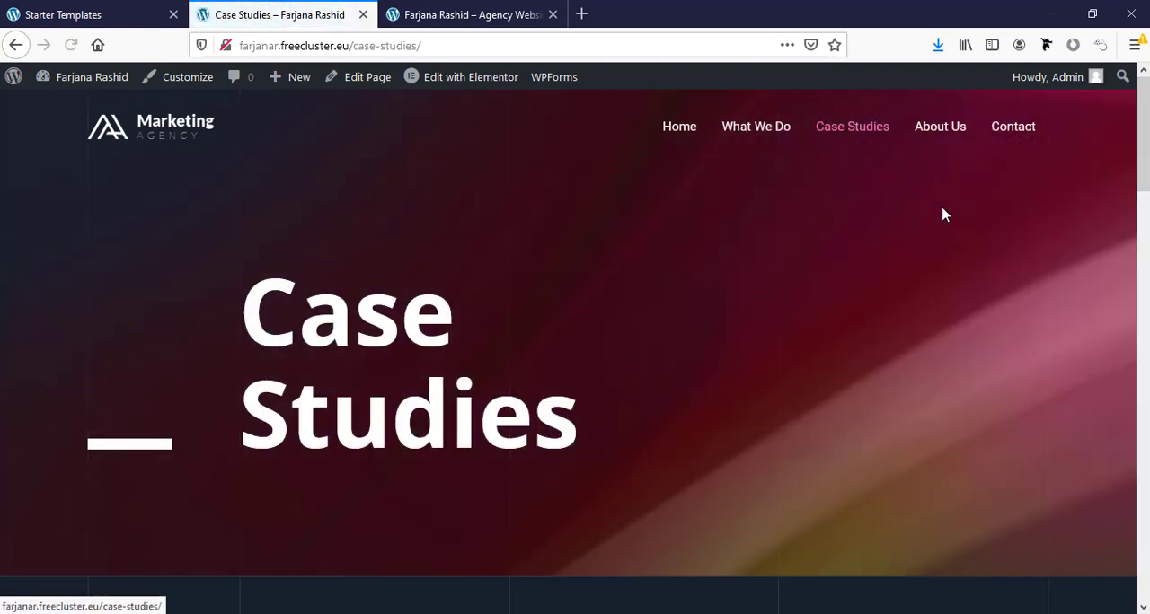
{"action": "scroll", "coordinate": [575, 359], "scroll_direction": "down", "scroll_amount": 3}
{"action": "scroll", "coordinate": [575, 351], "scroll_direction": "down", "scroll_amount": 8}
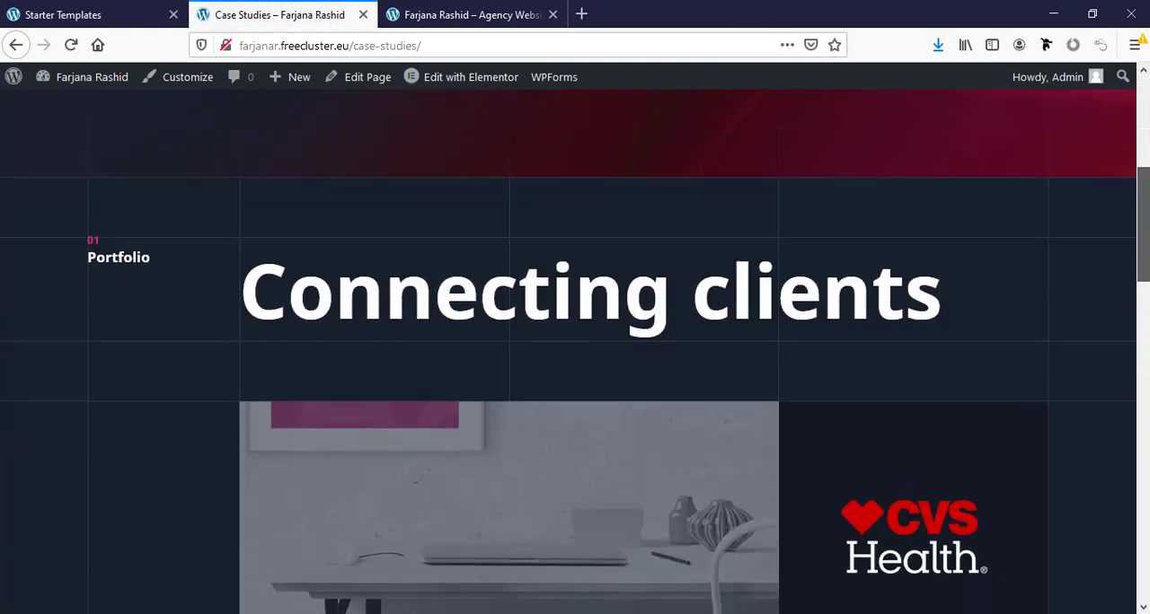
{"action": "scroll", "coordinate": [575, 350], "scroll_direction": "down", "scroll_amount": 12}
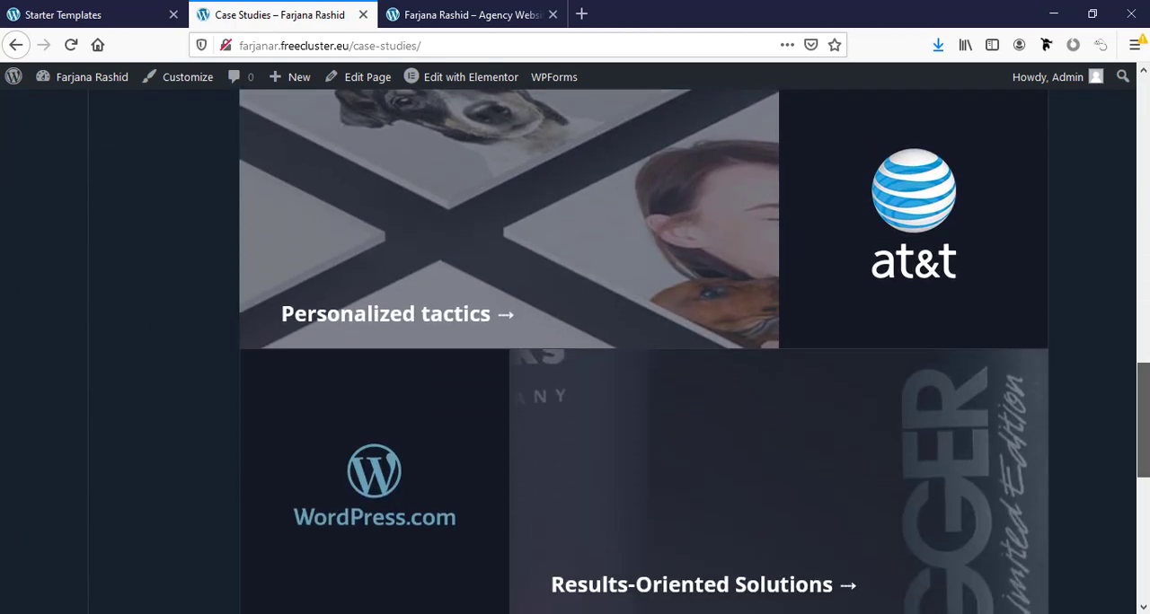
{"action": "left_click_drag", "start_coordinate": [1145, 543], "coordinate": [1144, 135]}
- Look through the About Us and Contact pages, and return to the browser tab showing the site's home page
{"action": "left_click", "coordinate": [940, 126]}
{"action": "scroll", "coordinate": [821, 97], "scroll_direction": "down", "scroll_amount": 20}
{"action": "left_click_drag", "start_coordinate": [1144, 539], "coordinate": [1143, 117]}
{"action": "left_click", "coordinate": [1003, 129]}
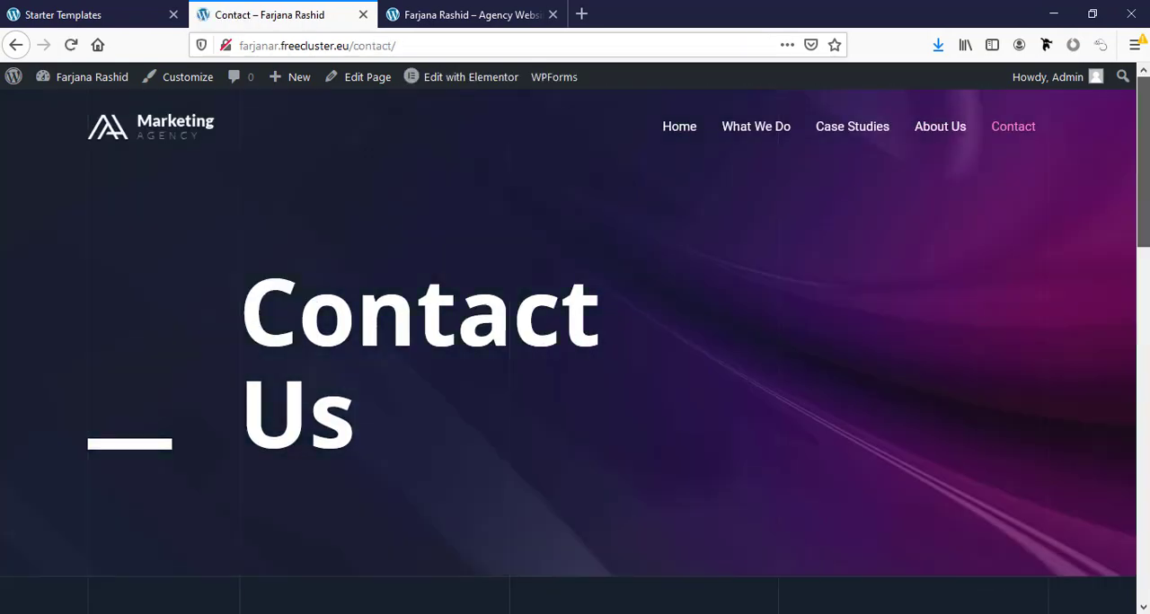
{"action": "scroll", "coordinate": [574, 350], "scroll_direction": "down", "scroll_amount": 1}
{"action": "left_click_drag", "start_coordinate": [1141, 189], "coordinate": [1140, 159]}
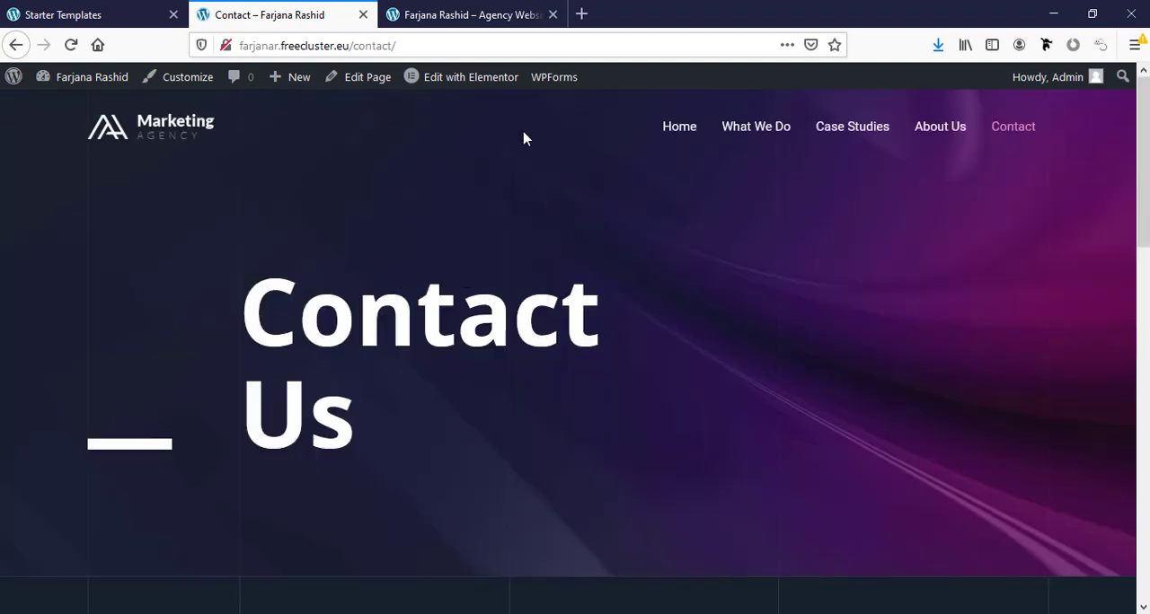
{"action": "left_click", "coordinate": [480, 14]}
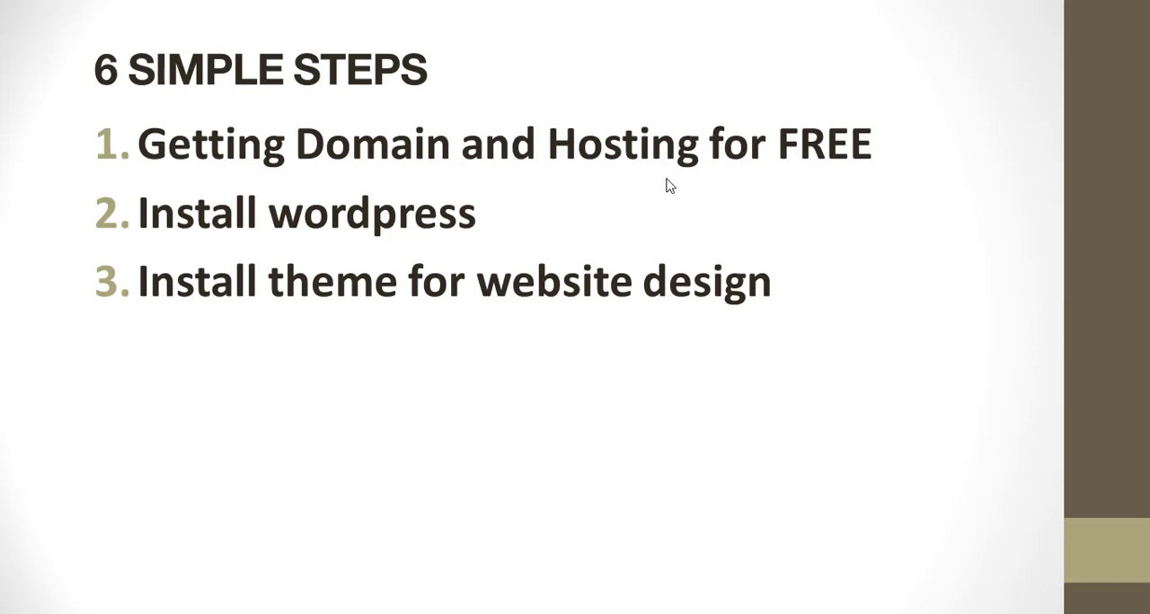
{"action": "left_click", "coordinate": [667, 179]}
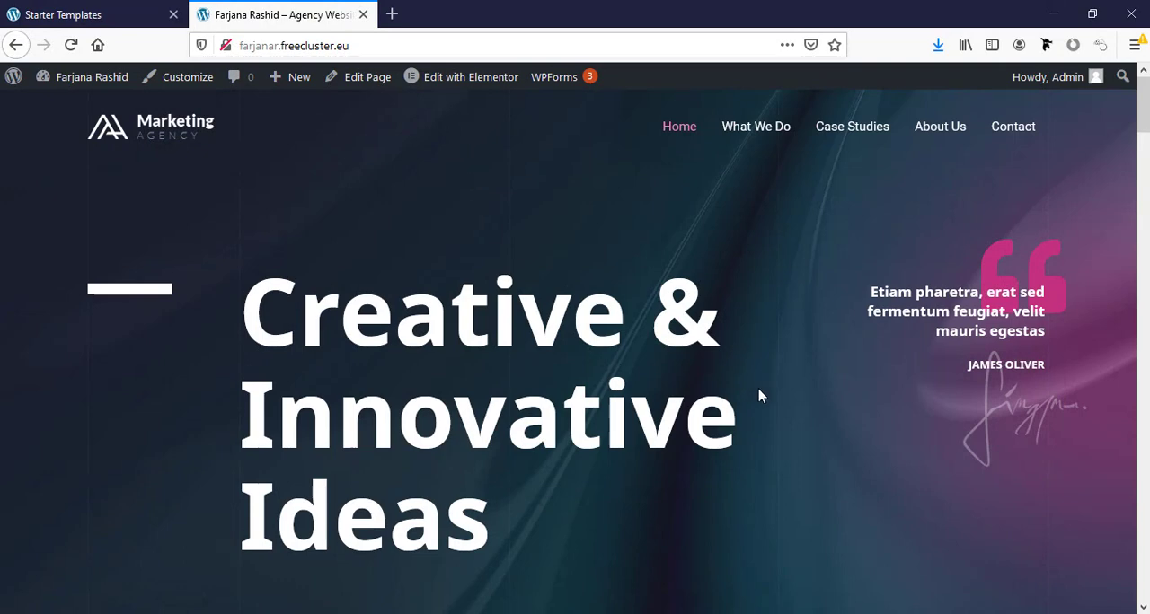
- Open the site's home page for editing in Elementor
{"action": "left_click", "coordinate": [441, 81]}
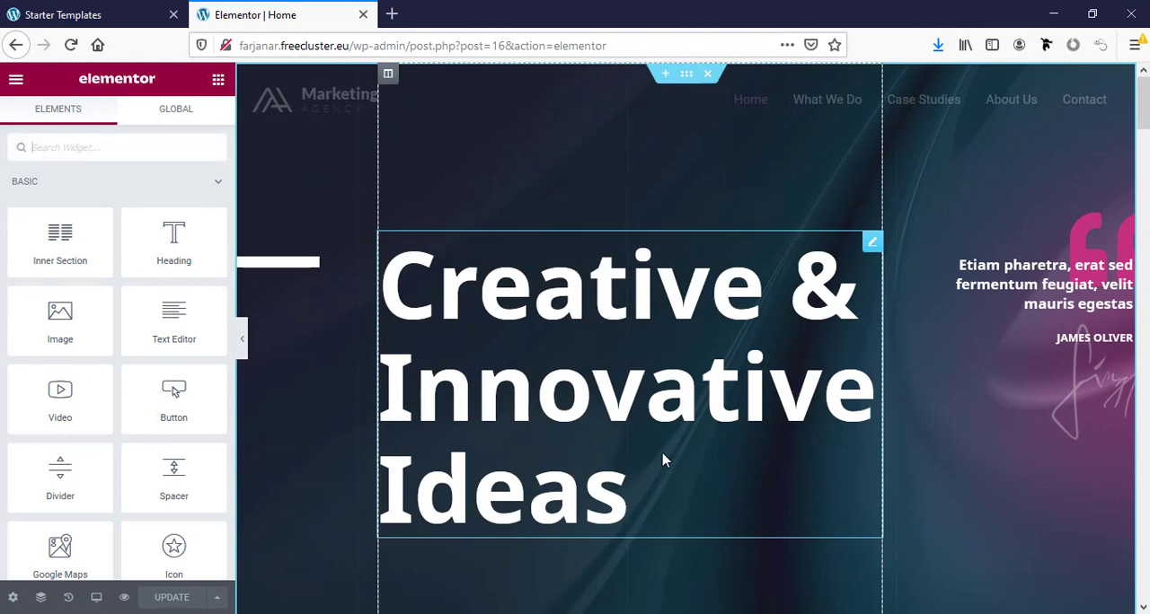
- Replace the home page's hero heading text with "Make a Dream Website"
{"action": "left_click", "coordinate": [522, 384]}
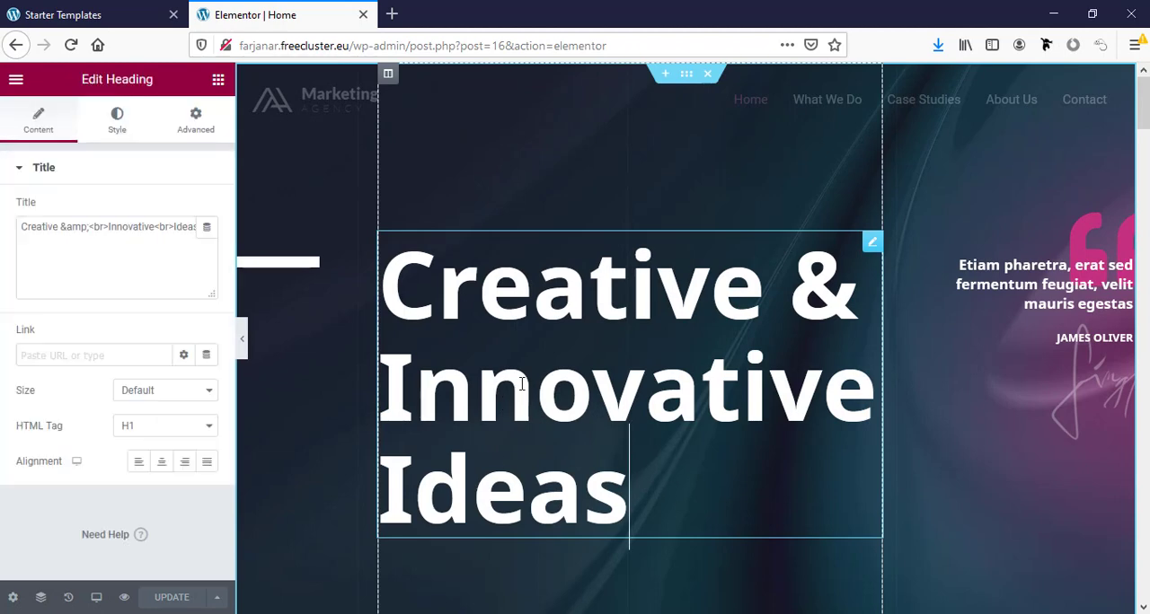
{"action": "left_click", "coordinate": [43, 230]}
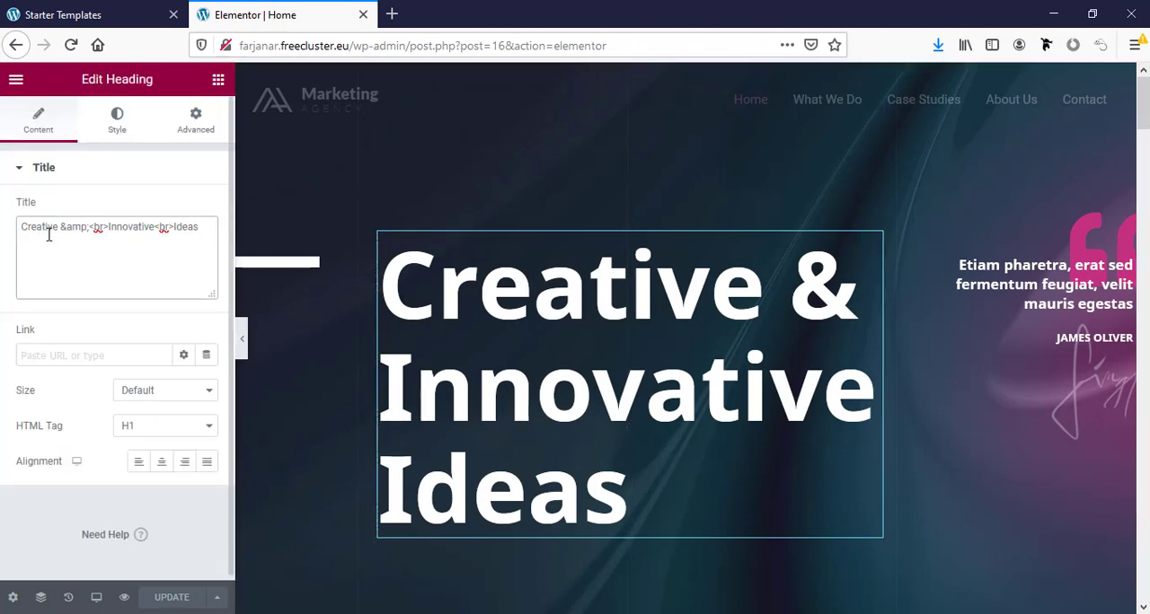
{"action": "double_click", "coordinate": [56, 228]}
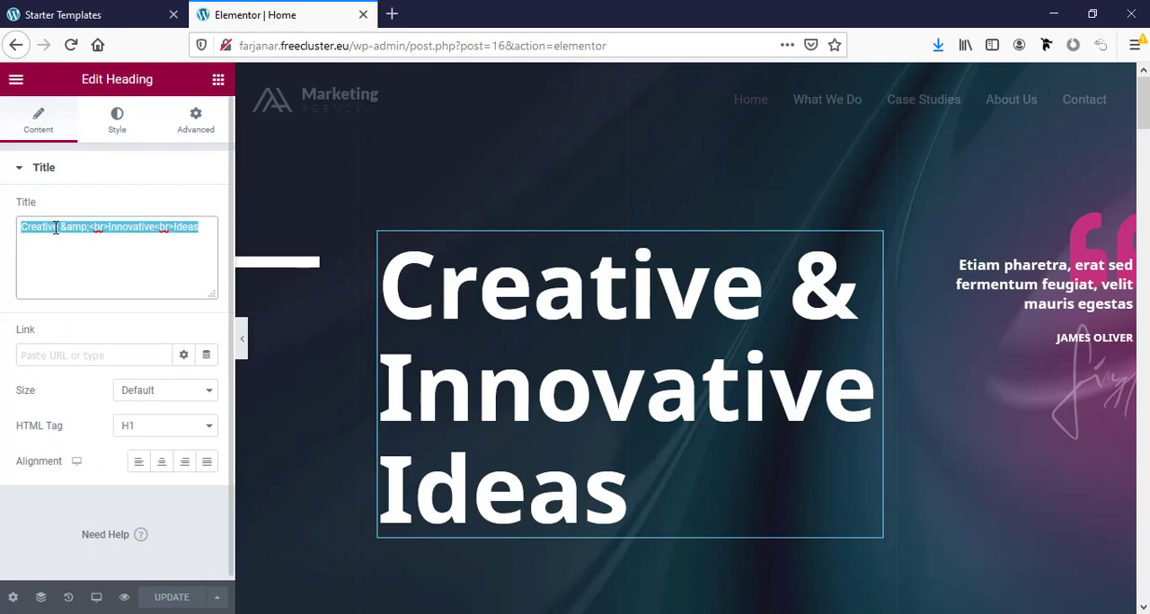
{"action": "key", "text": "ctrl+a"}
{"action": "type", "text": "Ma"}
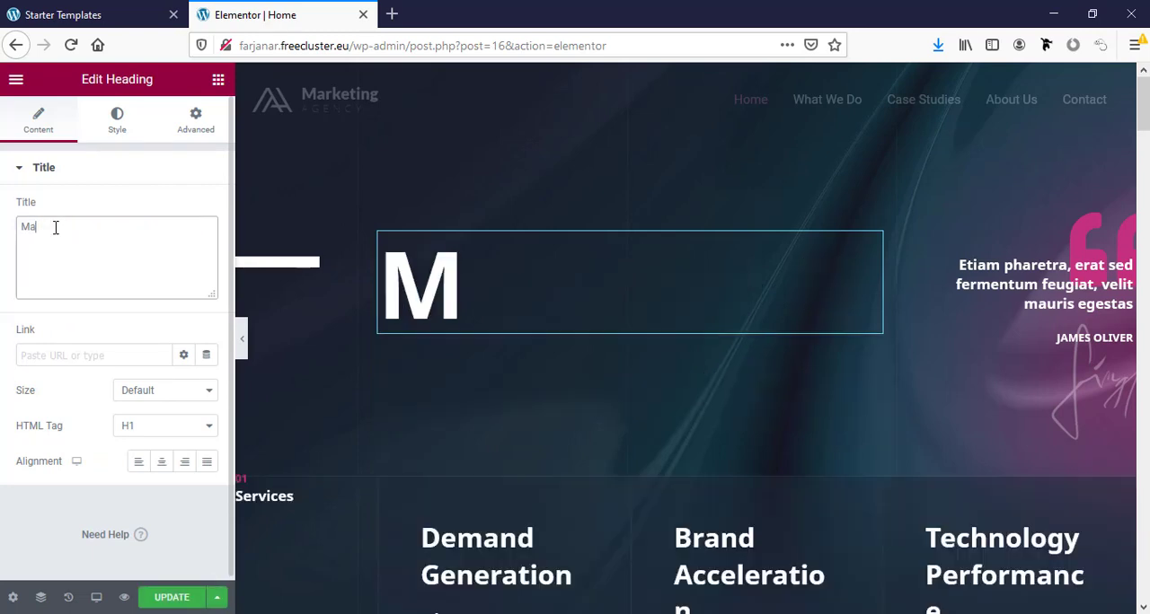
{"action": "type", "text": "ke a dream Website"}
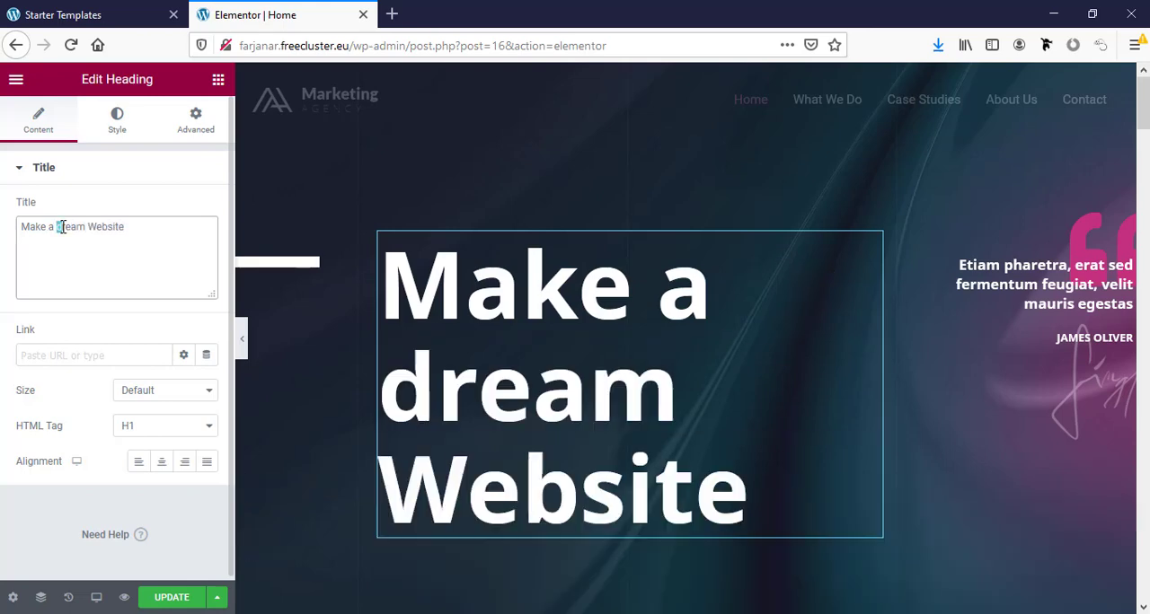
{"action": "left_click", "coordinate": [63, 227]}
{"action": "key", "text": "BackSpace"}
{"action": "type", "text": "D"}
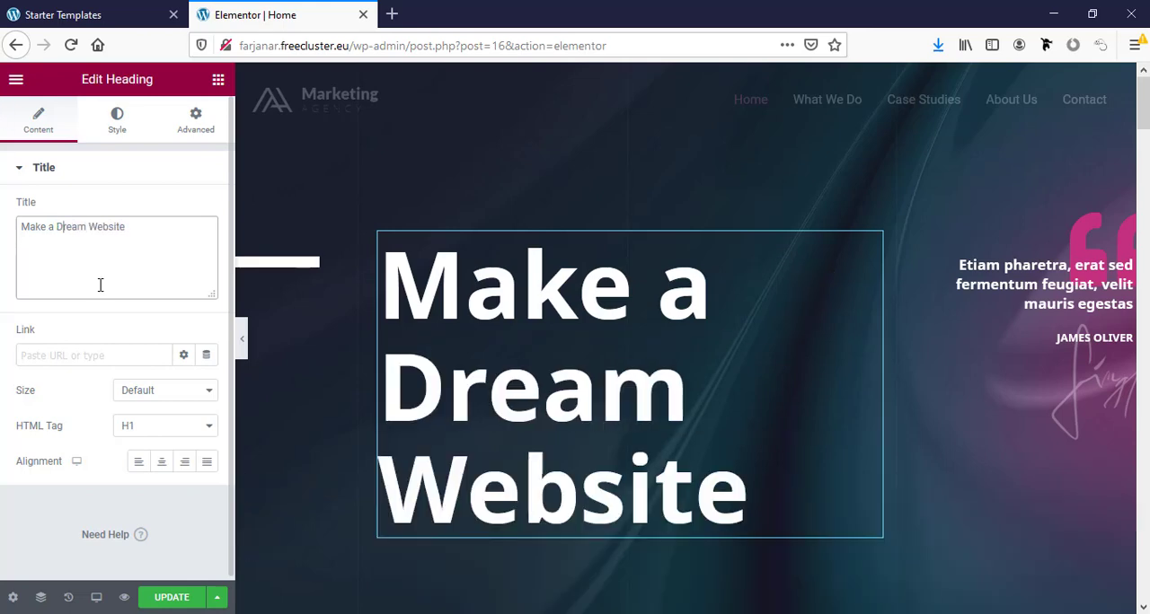
- Inspect the editable text of the hero quote and the service headings on the home page
{"action": "scroll", "coordinate": [1030, 351], "scroll_direction": "down", "scroll_amount": 1}
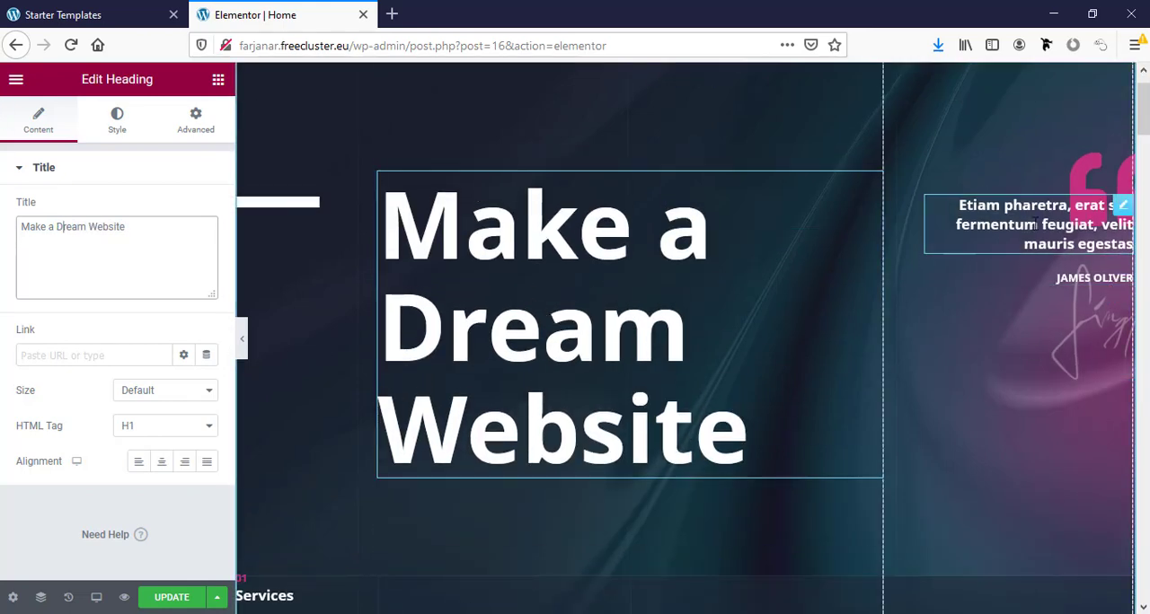
{"action": "left_click", "coordinate": [1089, 245]}
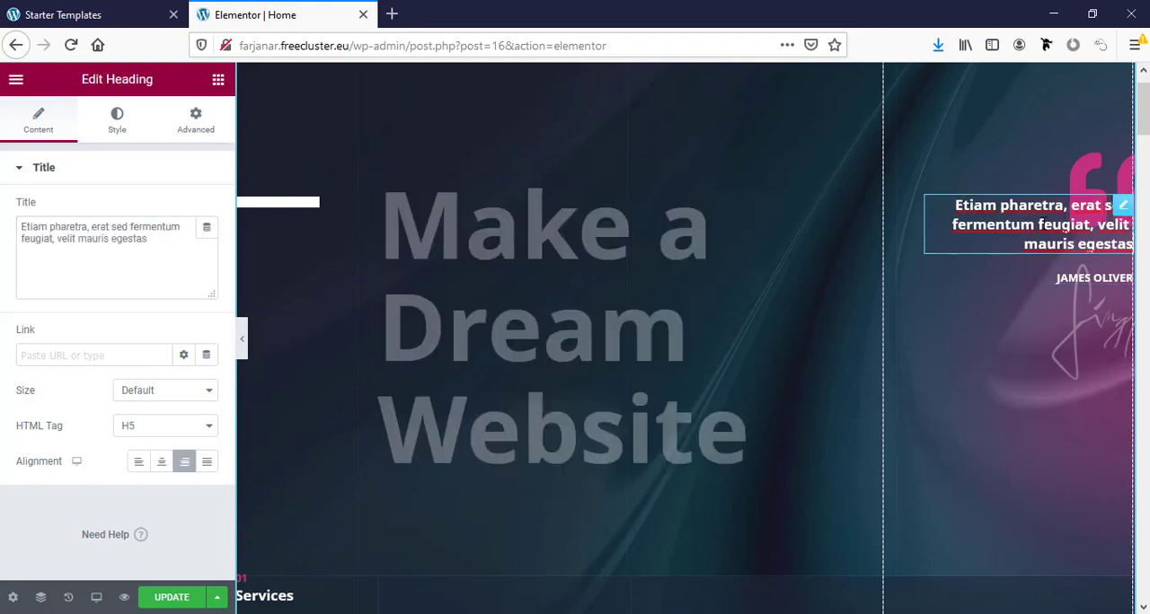
{"action": "left_click", "coordinate": [93, 227]}
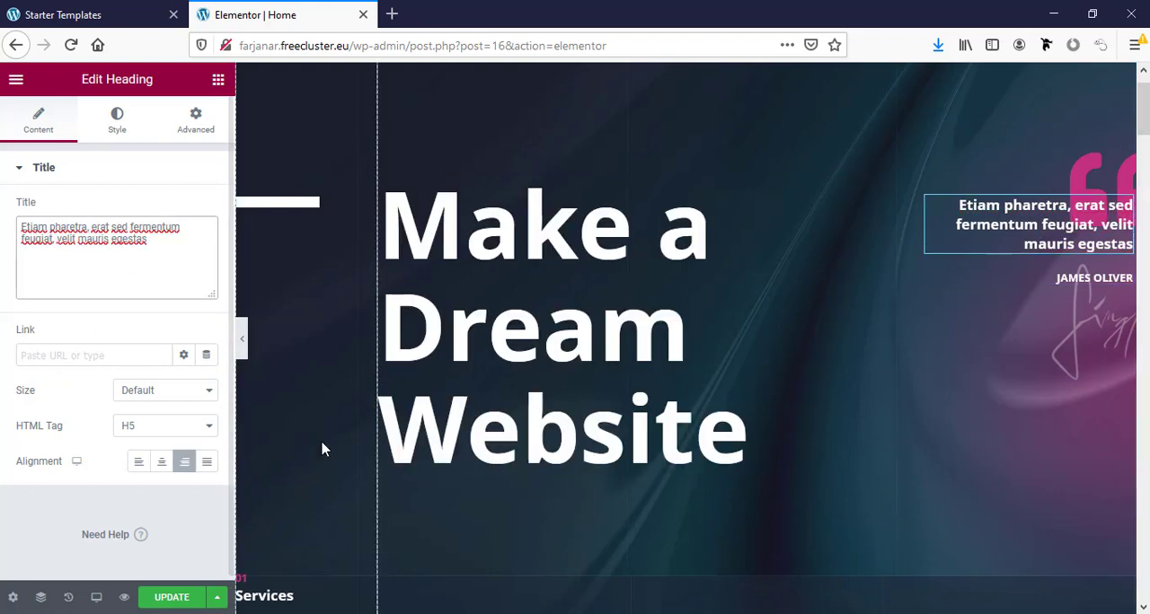
{"action": "scroll", "coordinate": [320, 449], "scroll_direction": "down", "scroll_amount": 5}
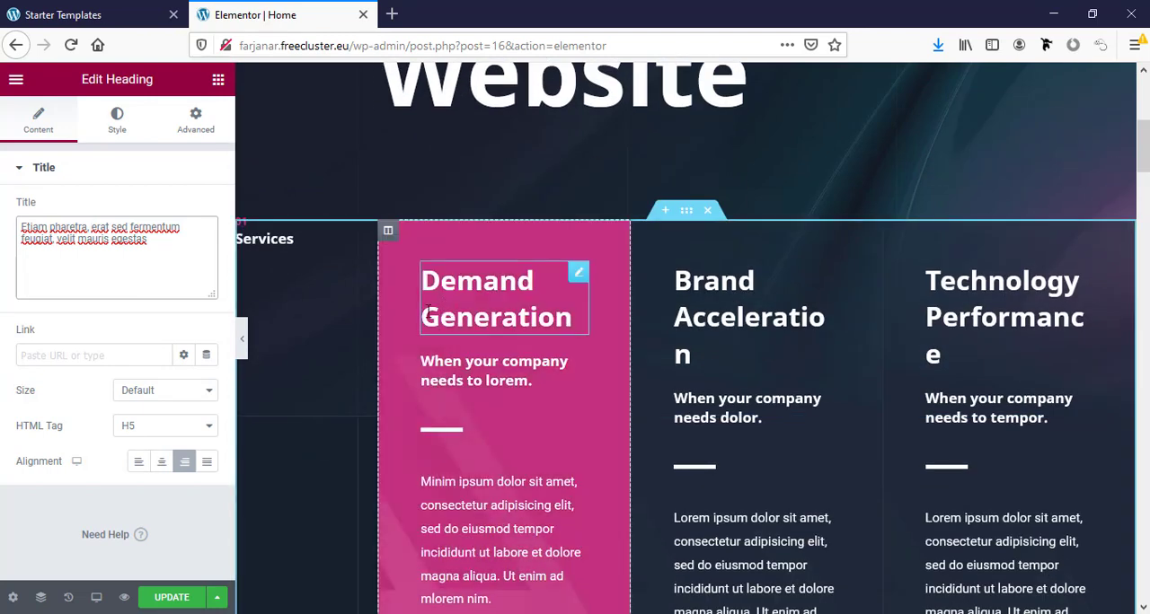
{"action": "left_click", "coordinate": [467, 307]}
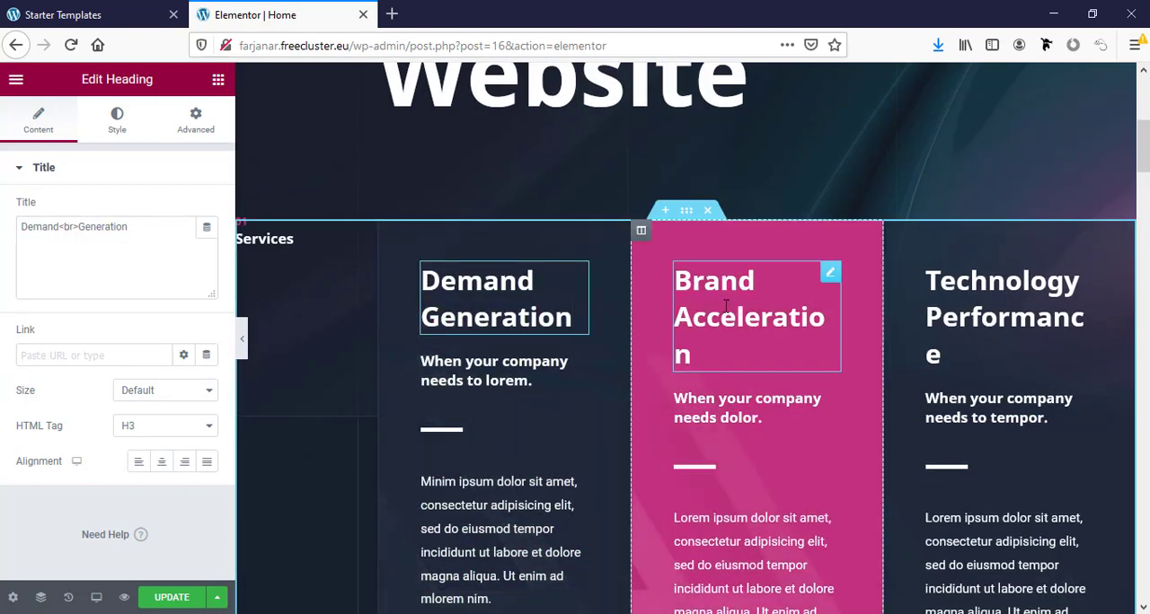
{"action": "scroll", "coordinate": [660, 395], "scroll_direction": "down", "scroll_amount": 5}
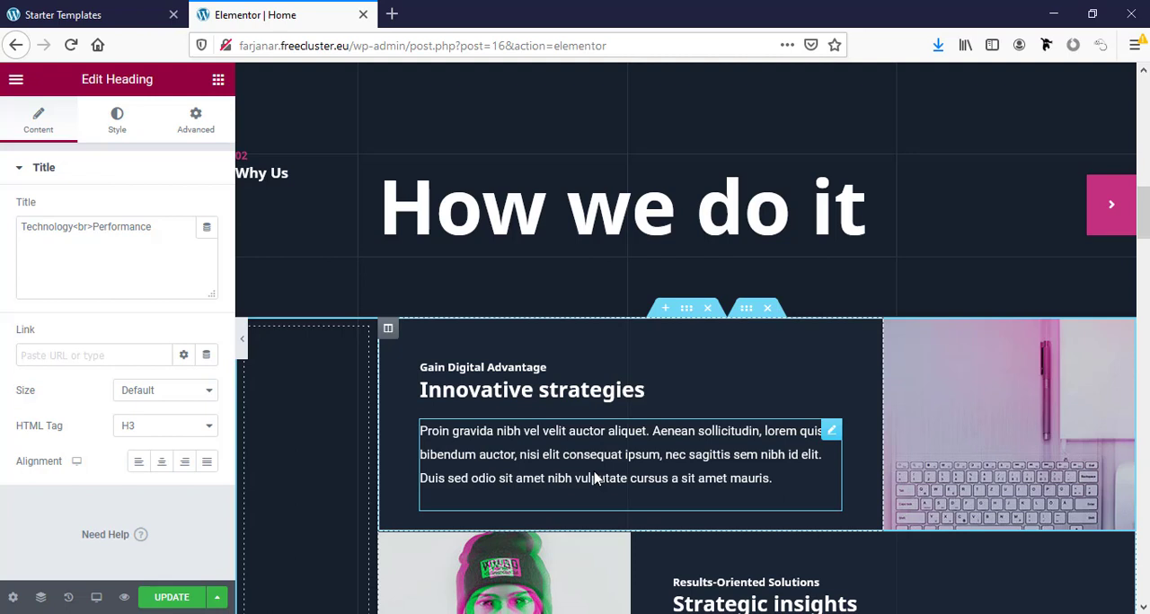
{"action": "scroll", "coordinate": [593, 477], "scroll_direction": "down", "scroll_amount": 2}
- Inspect the background image setting of the column beside "Innovative strategies" and browse the media library for replacement images
{"action": "left_click", "coordinate": [968, 207]}
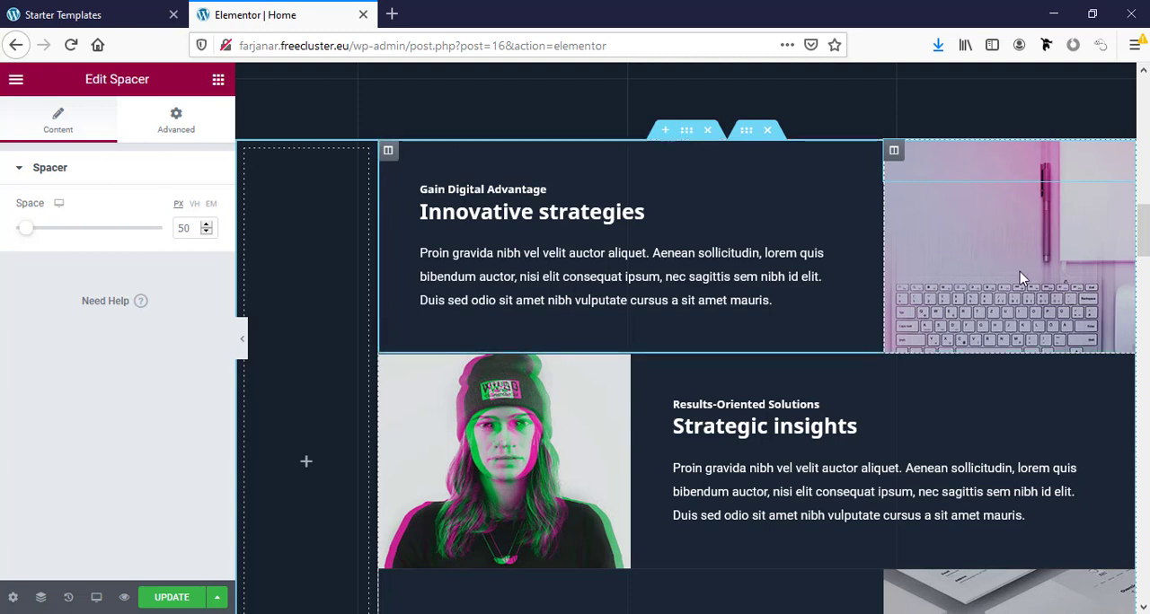
{"action": "left_click", "coordinate": [894, 154]}
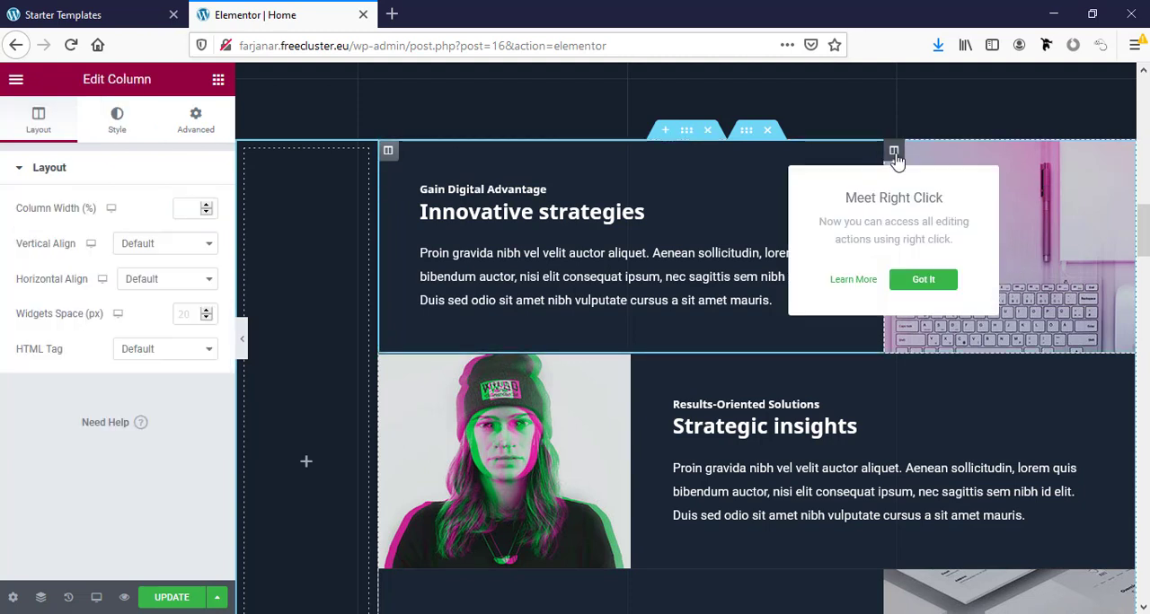
{"action": "left_click", "coordinate": [109, 126]}
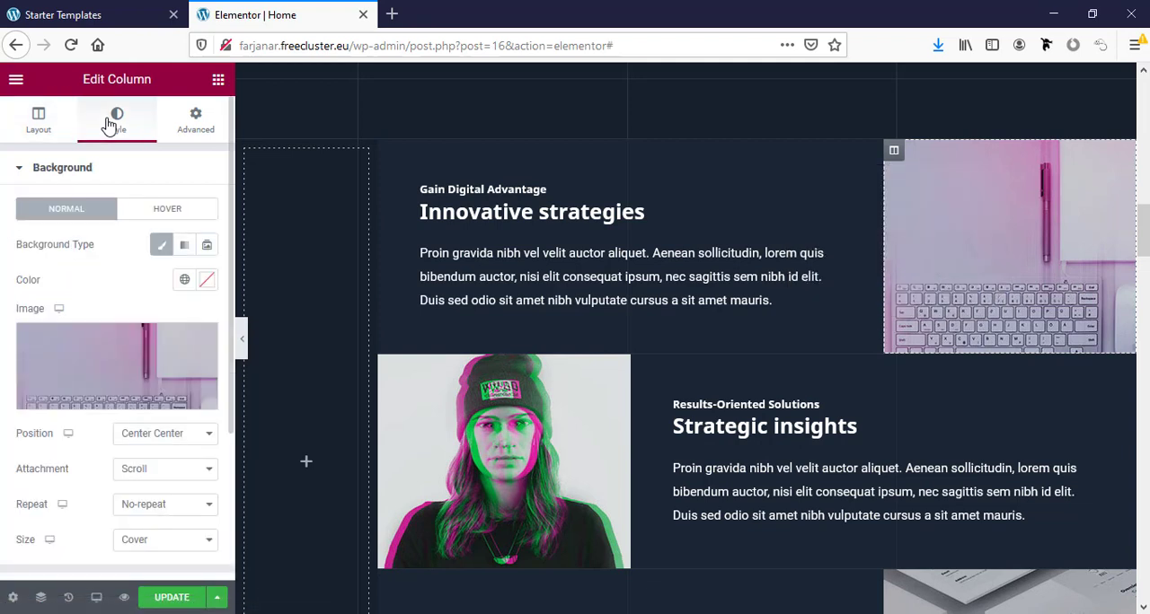
{"action": "left_click", "coordinate": [86, 362]}
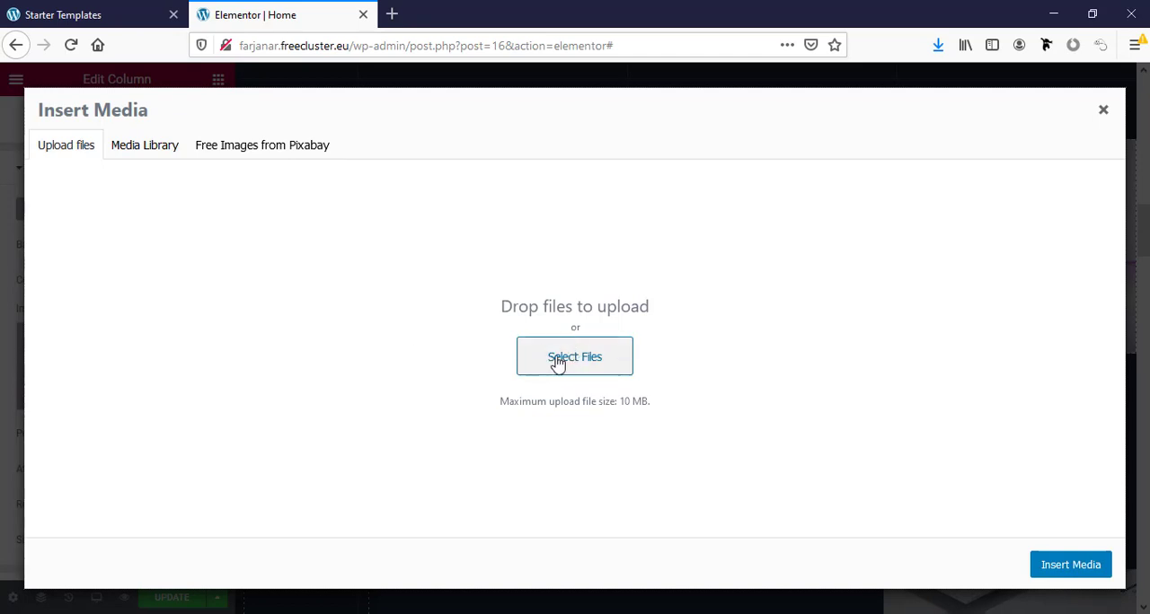
{"action": "left_click", "coordinate": [153, 146]}
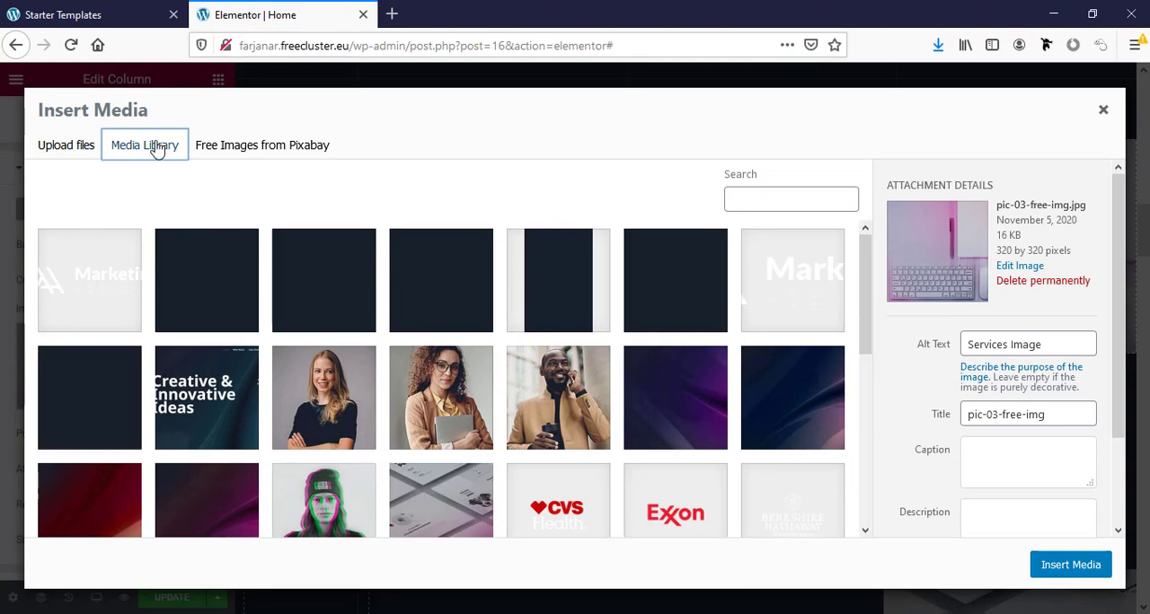
{"action": "scroll", "coordinate": [157, 153], "scroll_direction": "down", "scroll_amount": 2}
{"action": "left_click", "coordinate": [1102, 108]}
- Look through the rest of the home page and check the image replacement options for the CVS Health client logo
{"action": "scroll", "coordinate": [578, 436], "scroll_direction": "down", "scroll_amount": 3}
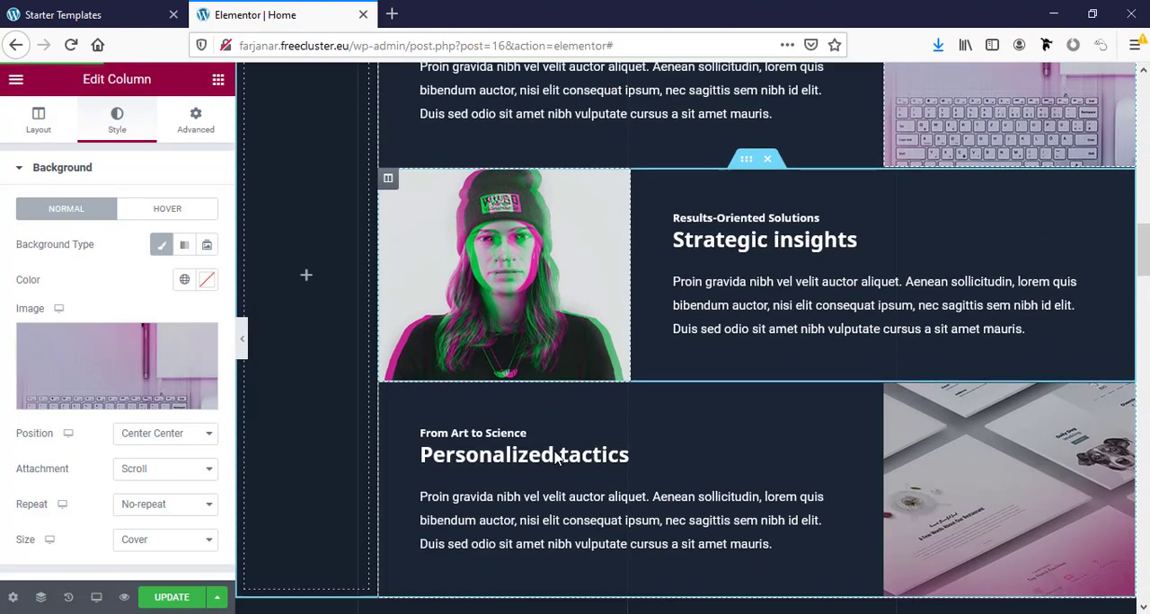
{"action": "scroll", "coordinate": [537, 384], "scroll_direction": "down", "scroll_amount": 10}
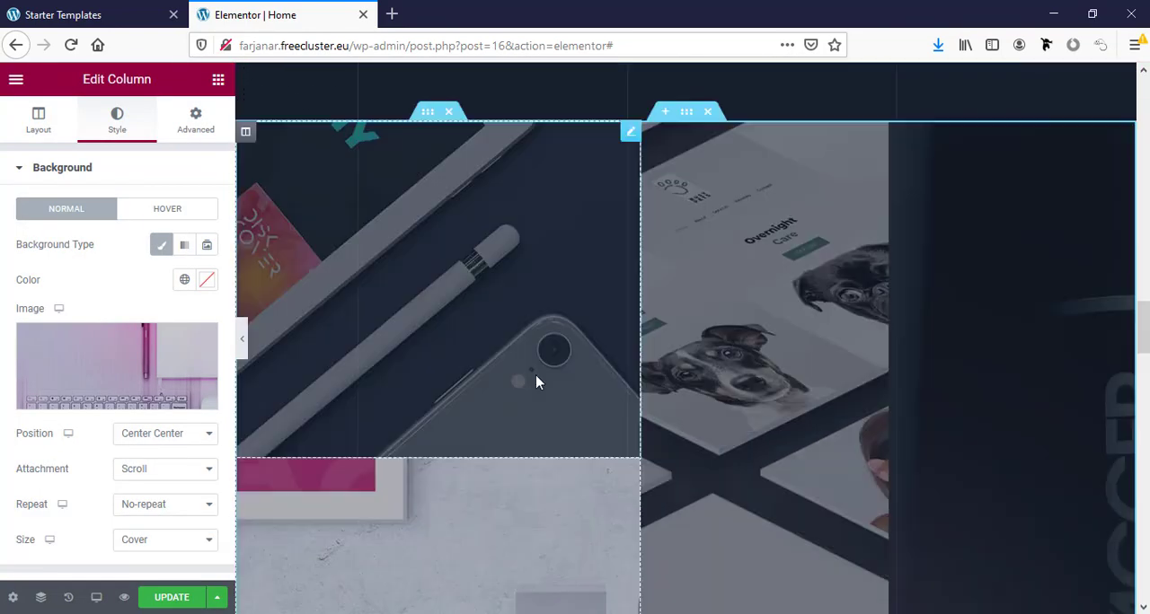
{"action": "scroll", "coordinate": [535, 375], "scroll_direction": "down", "scroll_amount": 10}
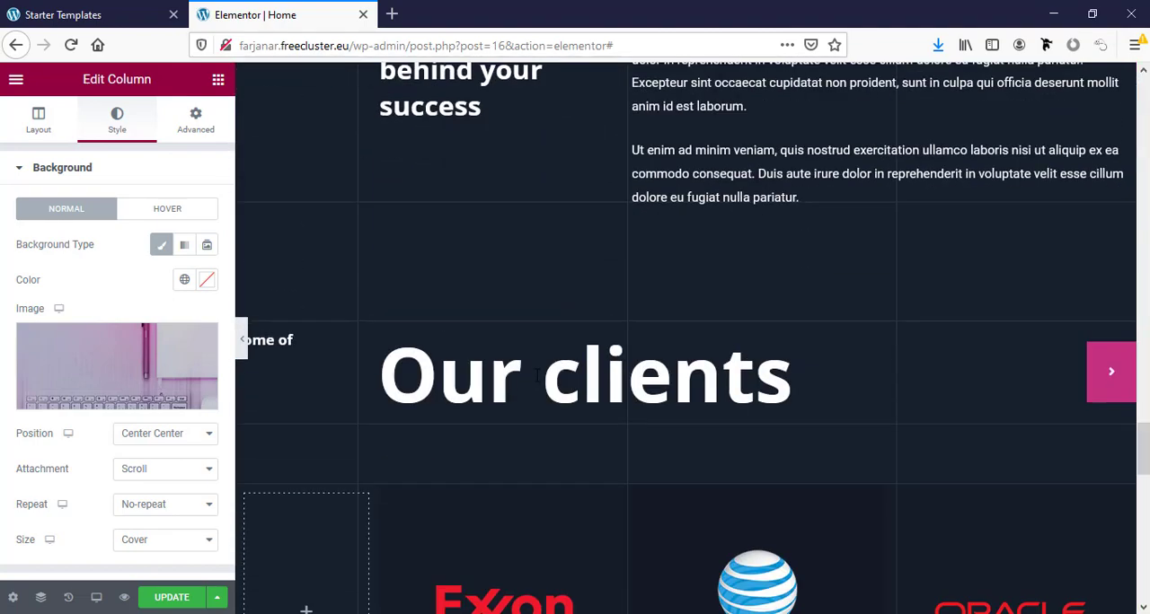
{"action": "scroll", "coordinate": [536, 377], "scroll_direction": "down", "scroll_amount": 5}
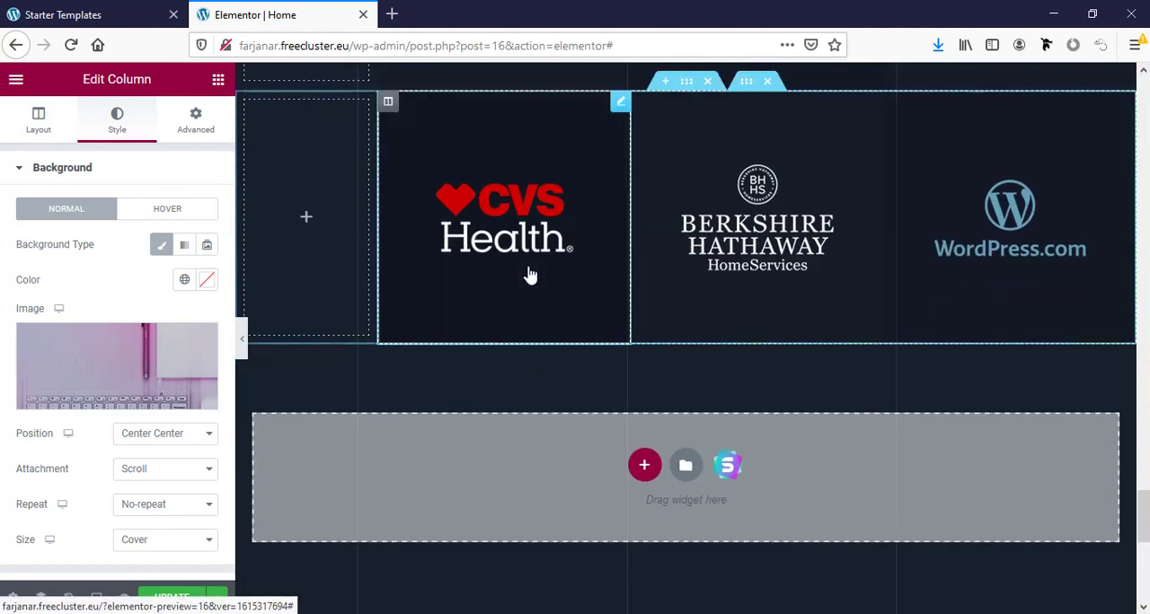
{"action": "scroll", "coordinate": [503, 360], "scroll_direction": "up", "scroll_amount": 2}
{"action": "left_click", "coordinate": [519, 330]}
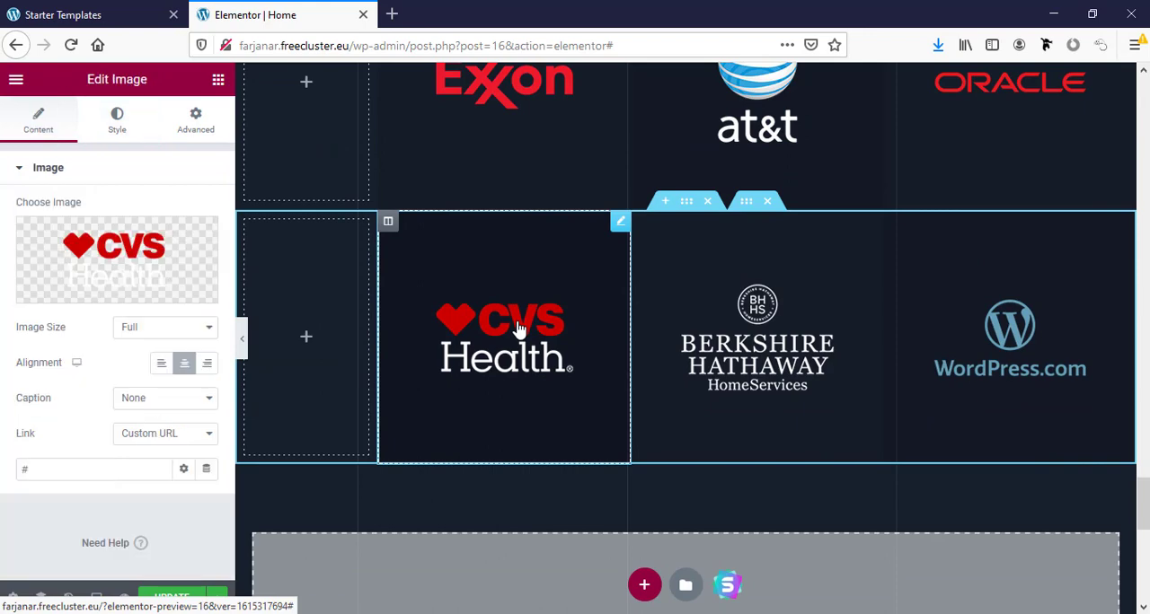
{"action": "mouse_move", "coordinate": [101, 273]}
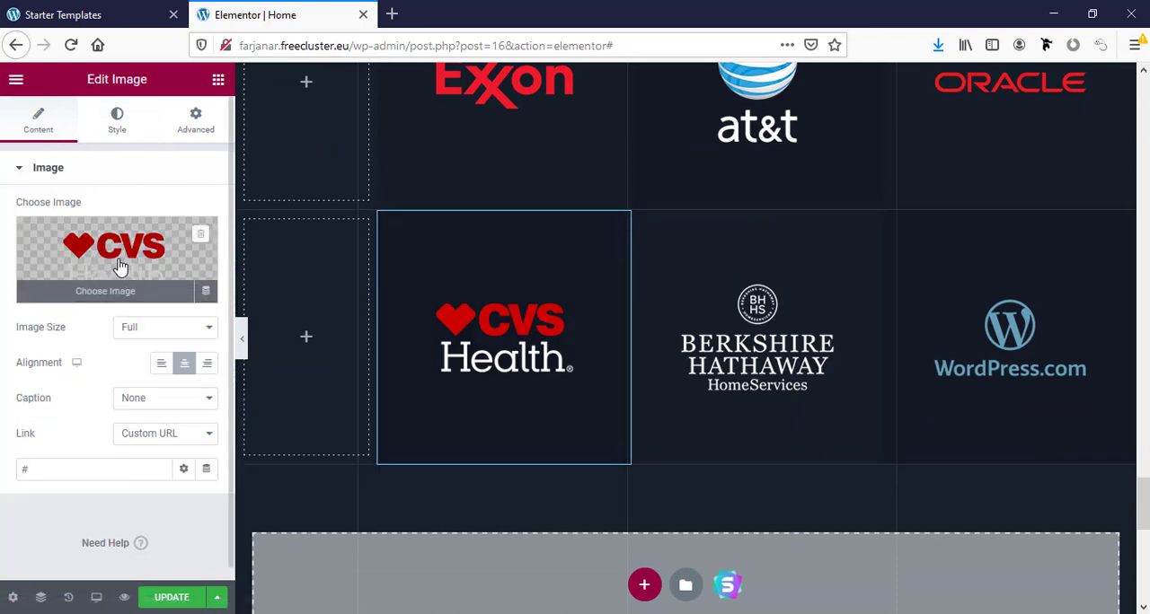
{"action": "left_click", "coordinate": [120, 267]}
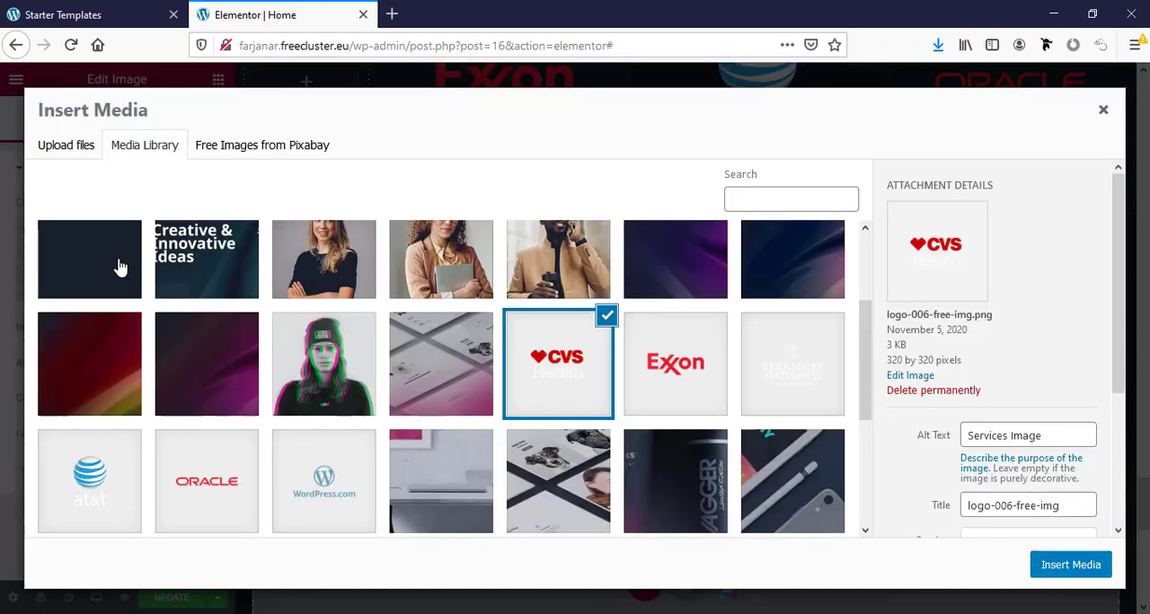
{"action": "left_click", "coordinate": [61, 147]}
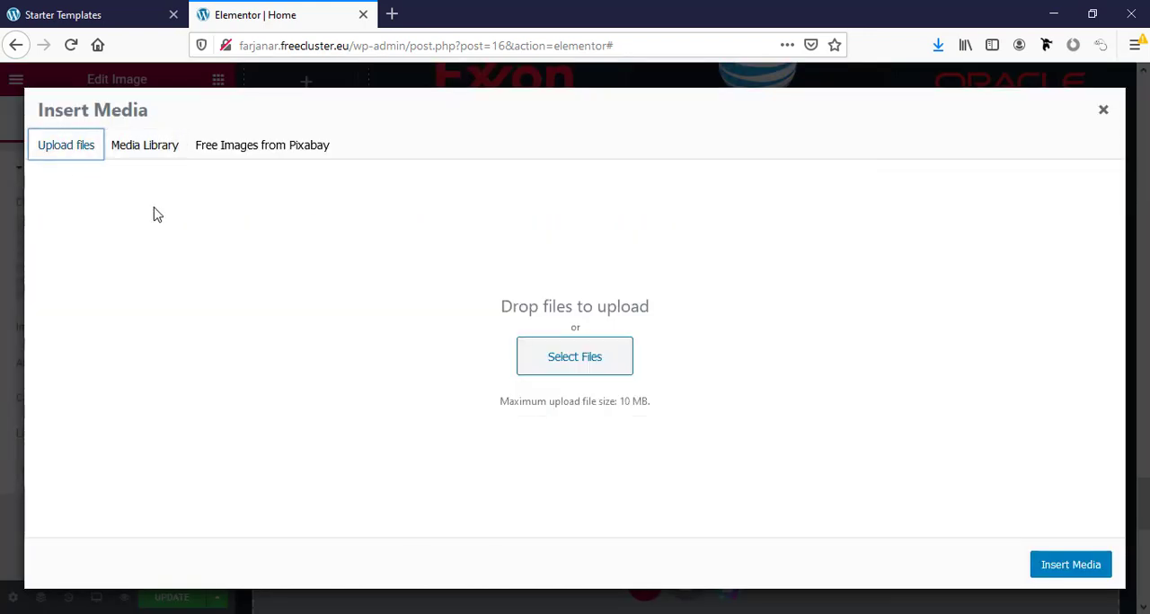
{"action": "left_click", "coordinate": [1103, 109]}
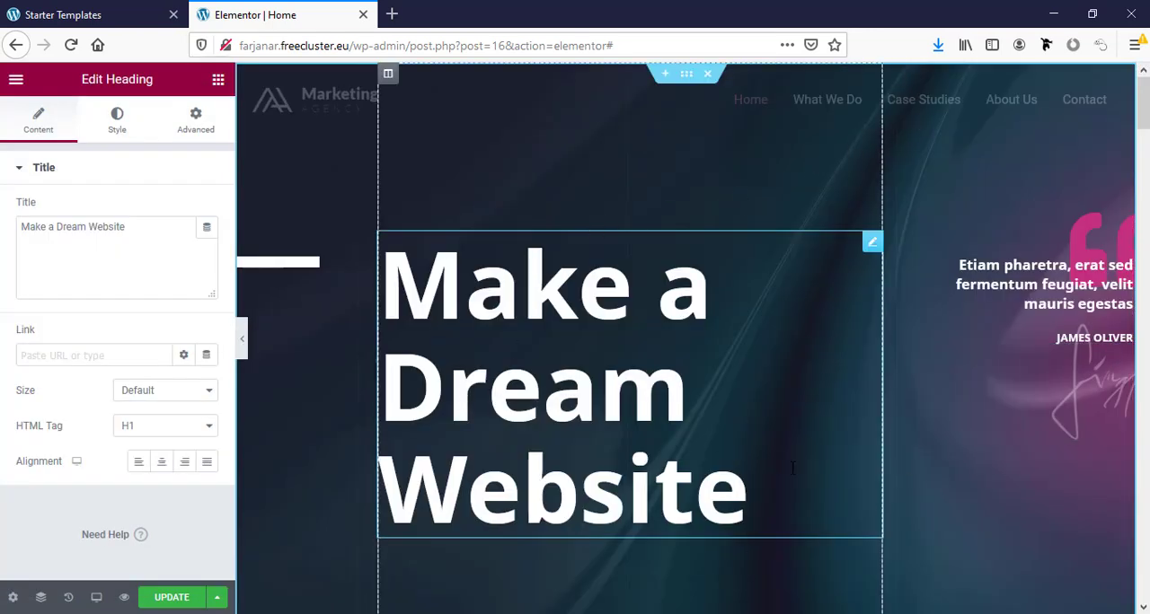
- Save the changes to the home page and view the published page
{"action": "left_click", "coordinate": [174, 602]}
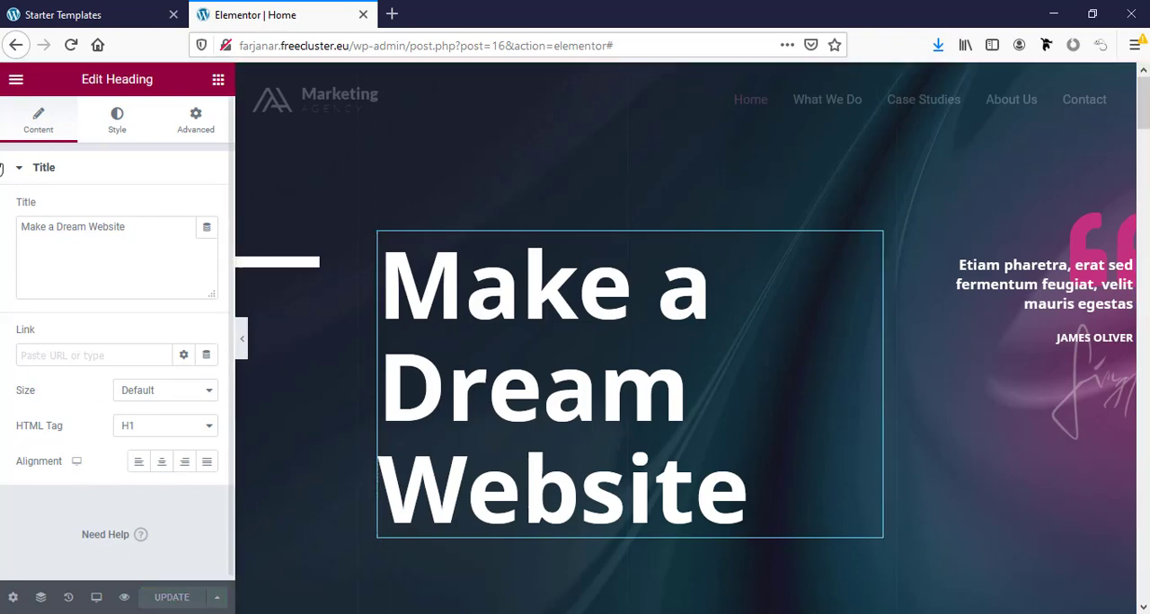
{"action": "left_click", "coordinate": [18, 80]}
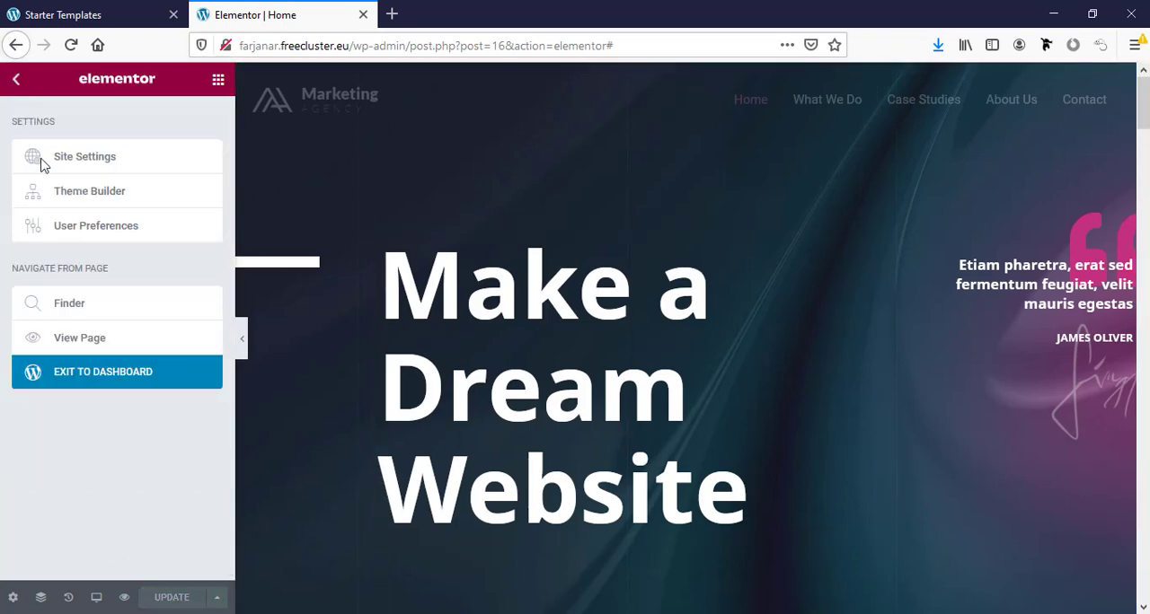
{"action": "left_click", "coordinate": [96, 337]}
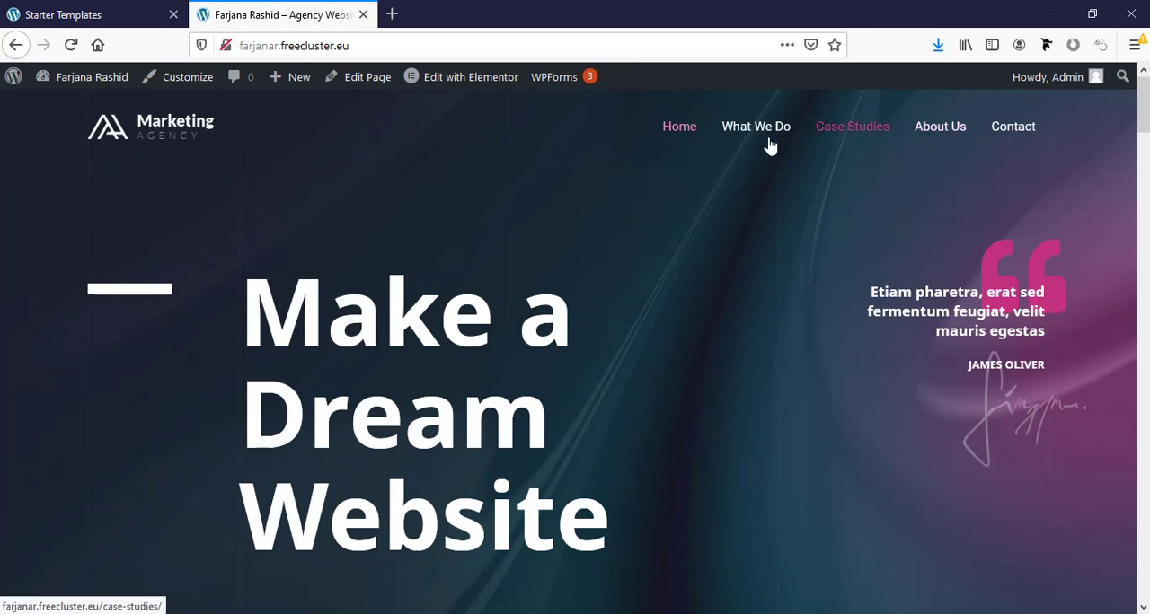
- Replace the header logo in the theme customizer with the uploaded logo-1.png from the portfolio folder, skipping cropping
{"action": "left_click", "coordinate": [192, 79]}
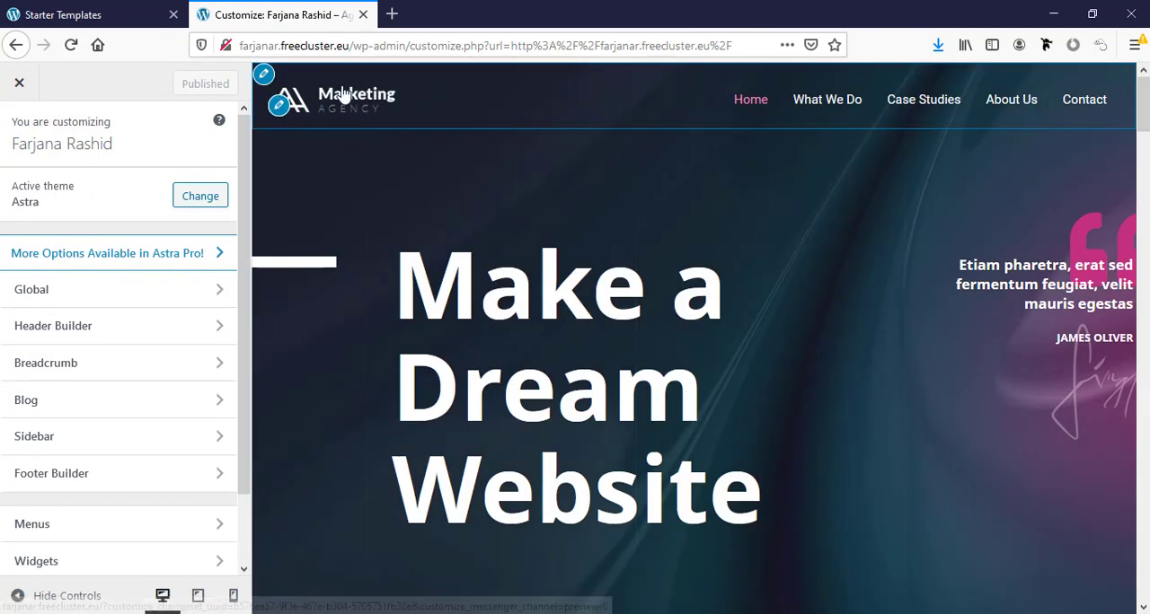
{"action": "left_click", "coordinate": [280, 106]}
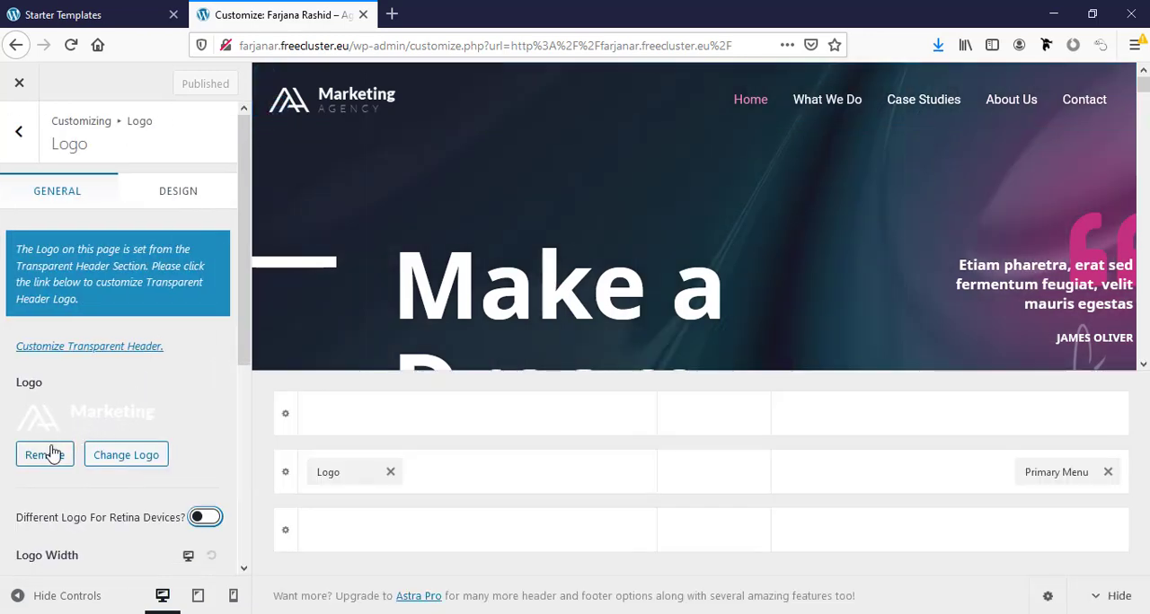
{"action": "left_click", "coordinate": [123, 458]}
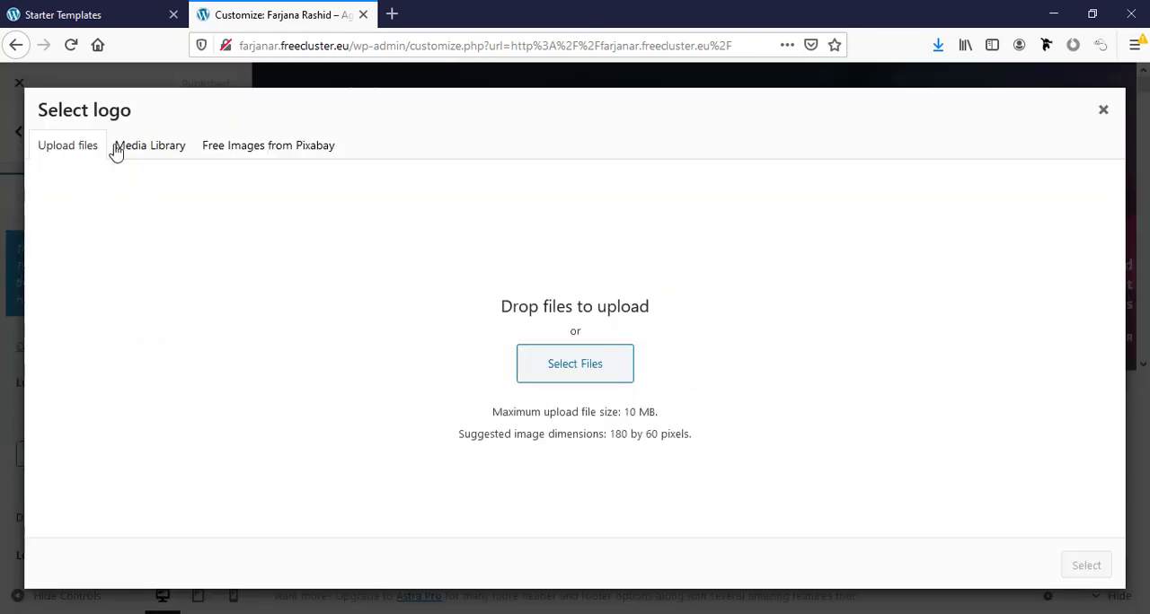
{"action": "left_click", "coordinate": [561, 365]}
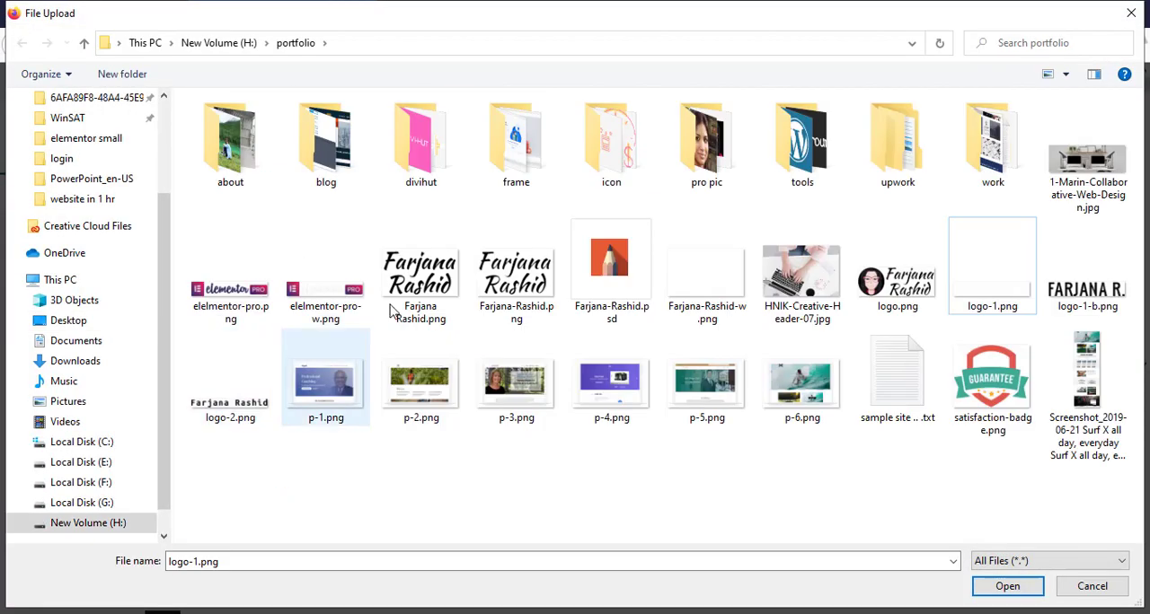
{"action": "left_click", "coordinate": [965, 250]}
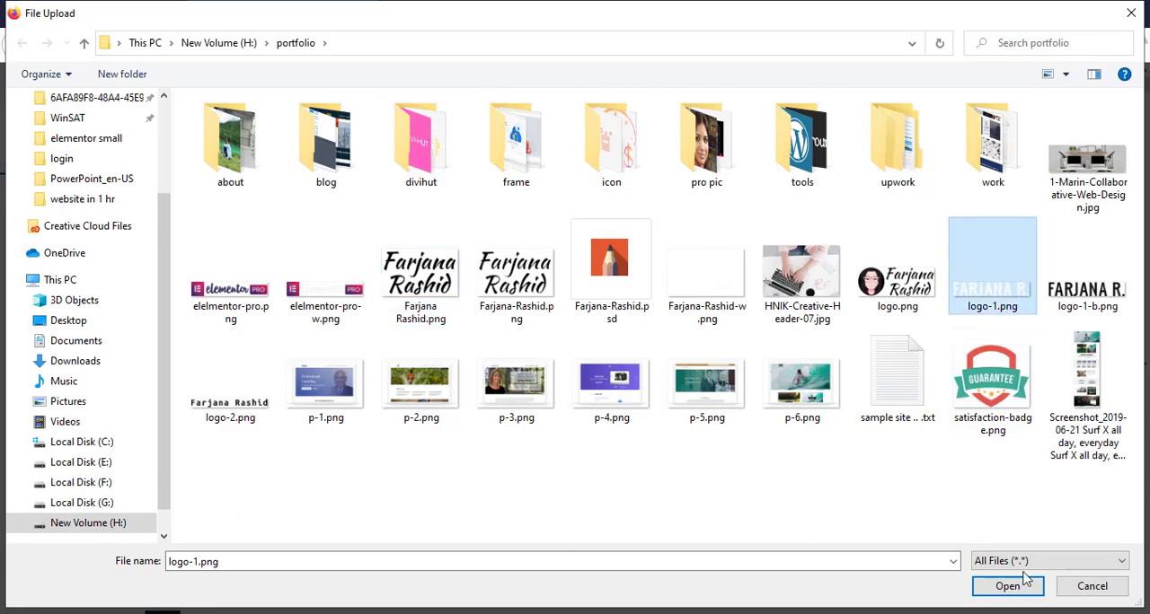
{"action": "left_click", "coordinate": [1007, 587]}
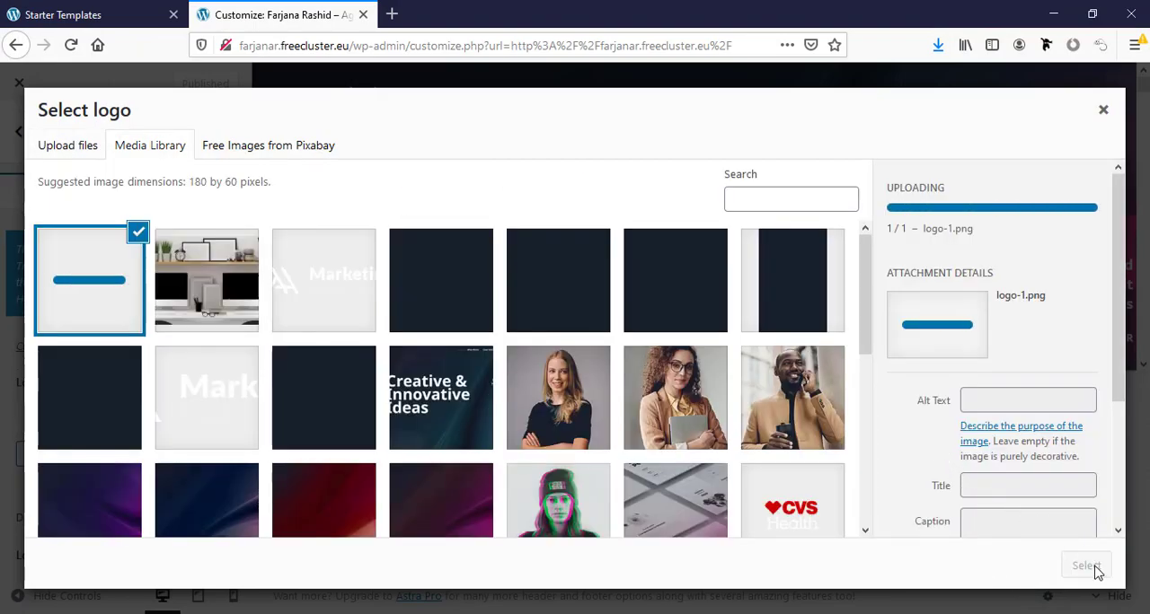
{"action": "left_click", "coordinate": [1092, 575]}
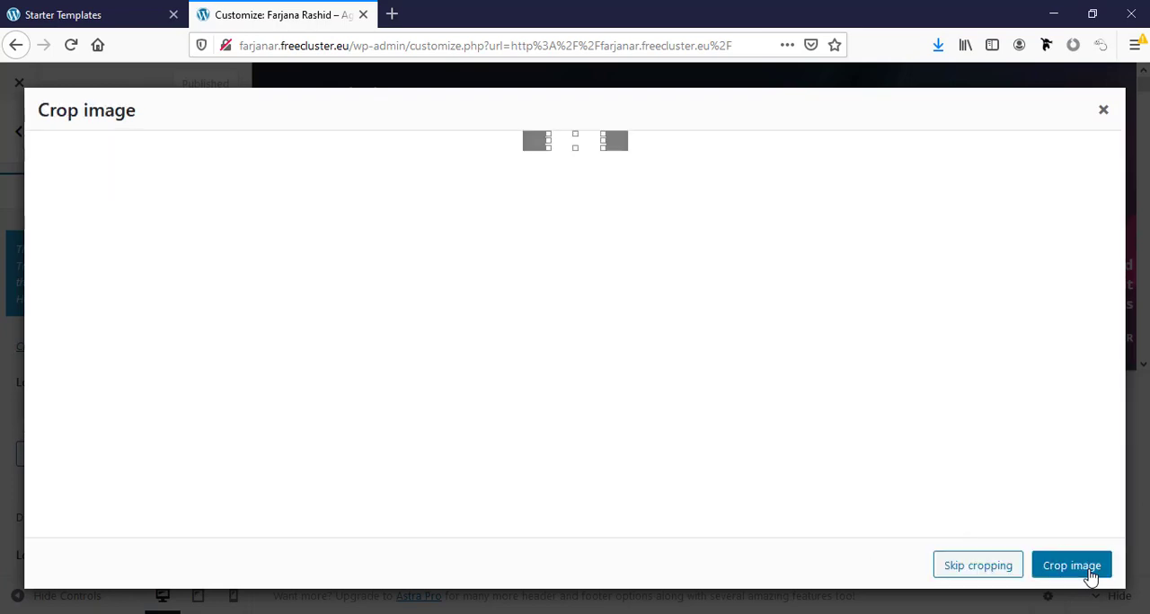
{"action": "left_click", "coordinate": [976, 571]}
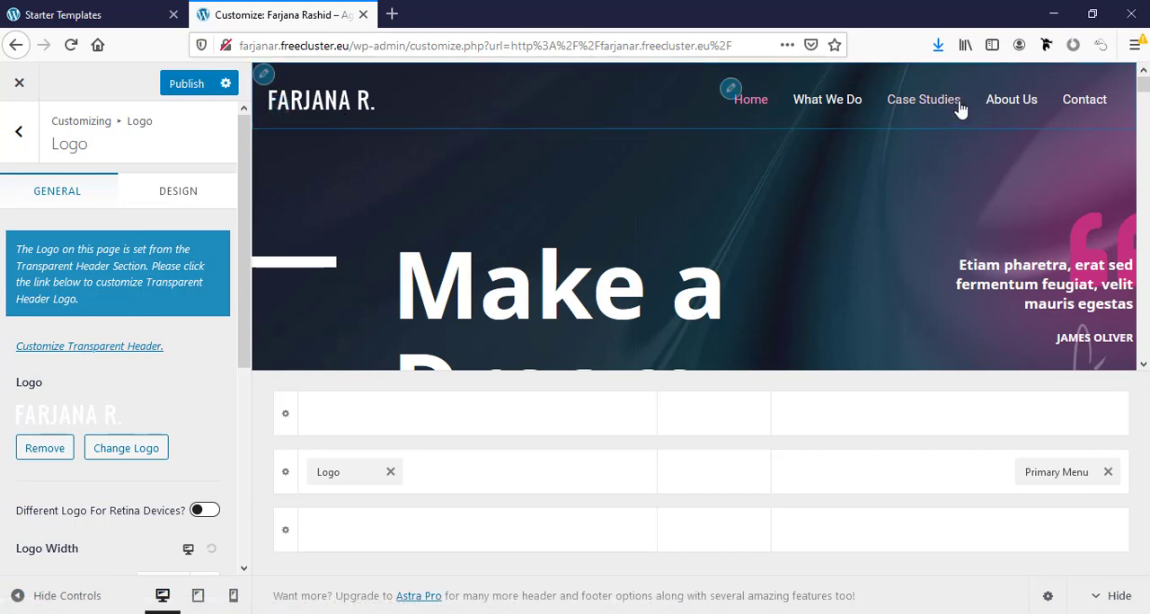
- Try #9a3737 as the primary menu's normal text colour in its design settings and return it to white
{"action": "left_click", "coordinate": [731, 90]}
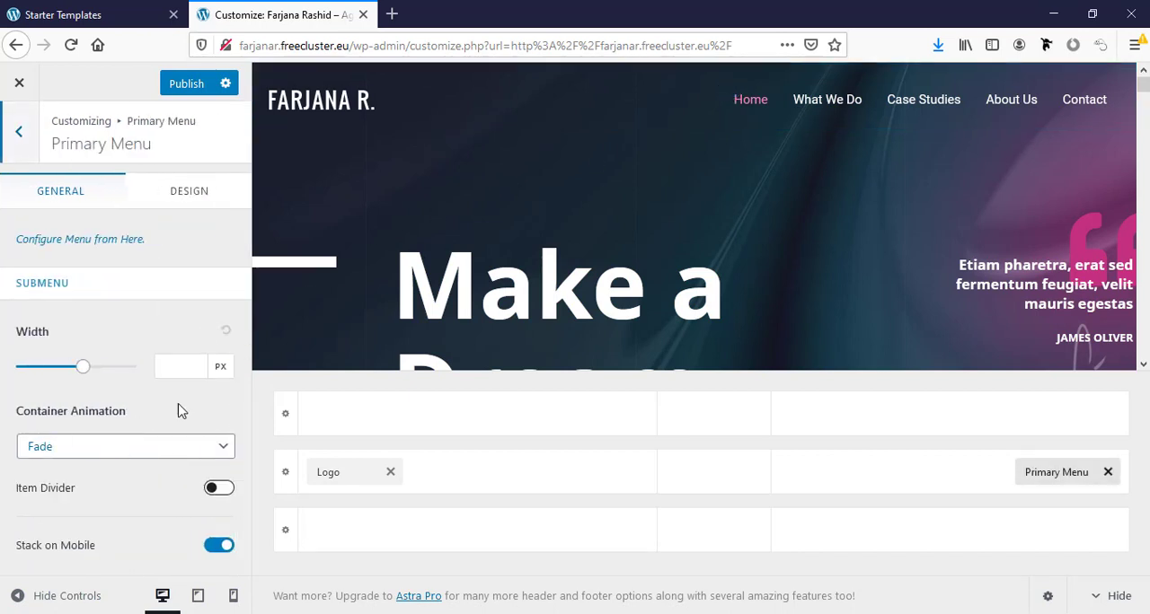
{"action": "left_click", "coordinate": [176, 191]}
{"action": "scroll", "coordinate": [196, 329], "scroll_direction": "down", "scroll_amount": 3}
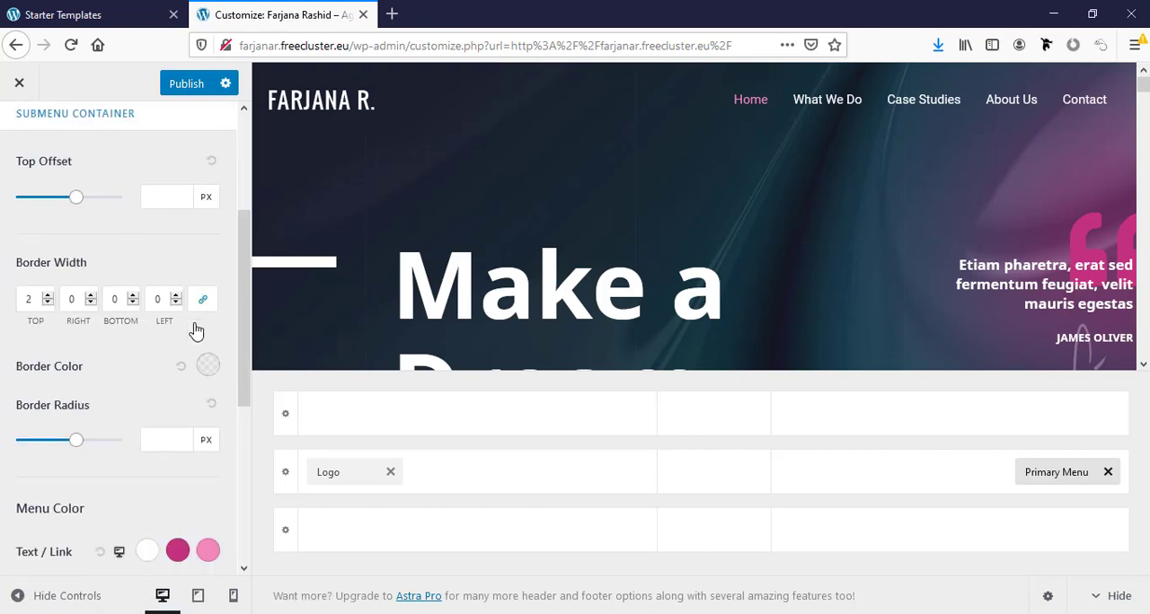
{"action": "scroll", "coordinate": [196, 328], "scroll_direction": "down", "scroll_amount": 3}
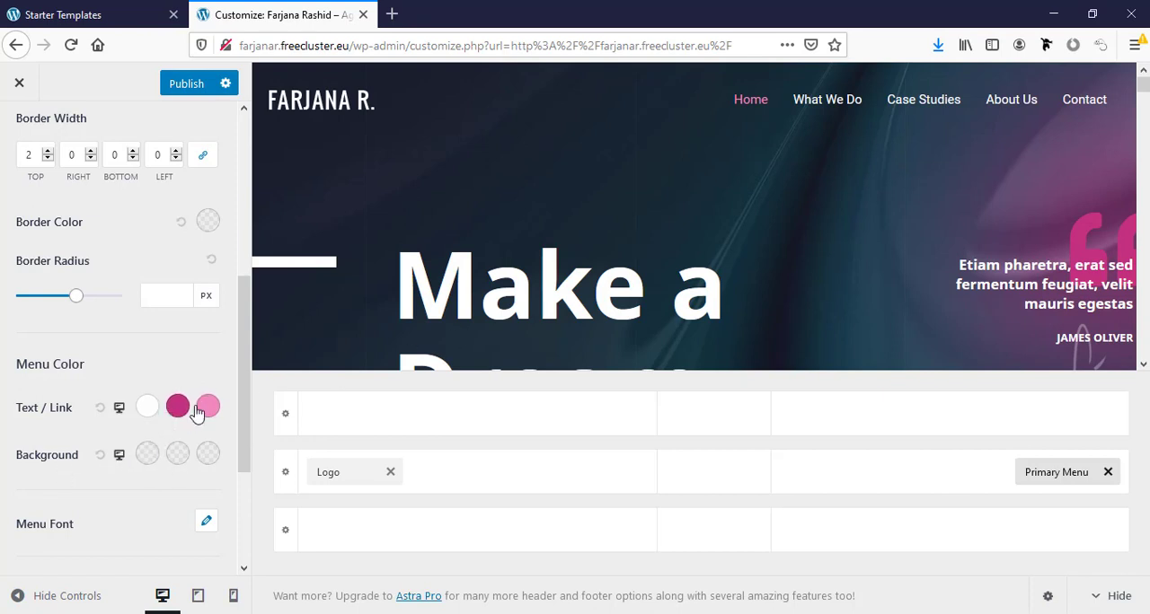
{"action": "left_click", "coordinate": [147, 409]}
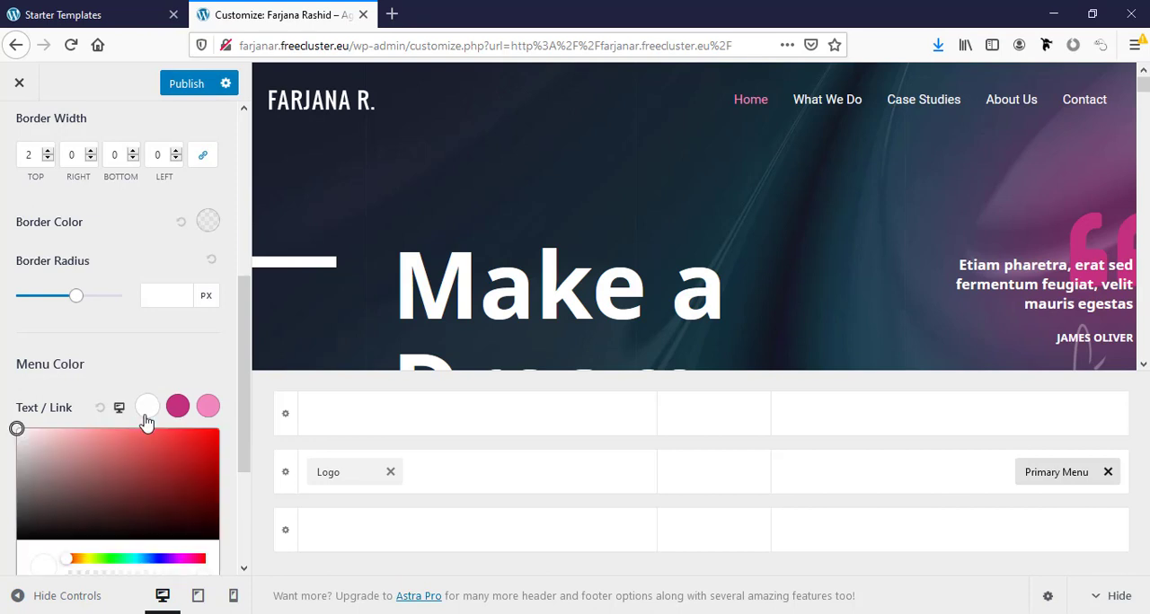
{"action": "mouse_move", "coordinate": [126, 503]}
{"action": "left_mouse_down"}
{"action": "mouse_move", "coordinate": [180, 462]}
{"action": "mouse_move", "coordinate": [147, 473]}
{"action": "left_mouse_up"}
{"action": "scroll", "coordinate": [48, 532], "scroll_direction": "down", "scroll_amount": 1}
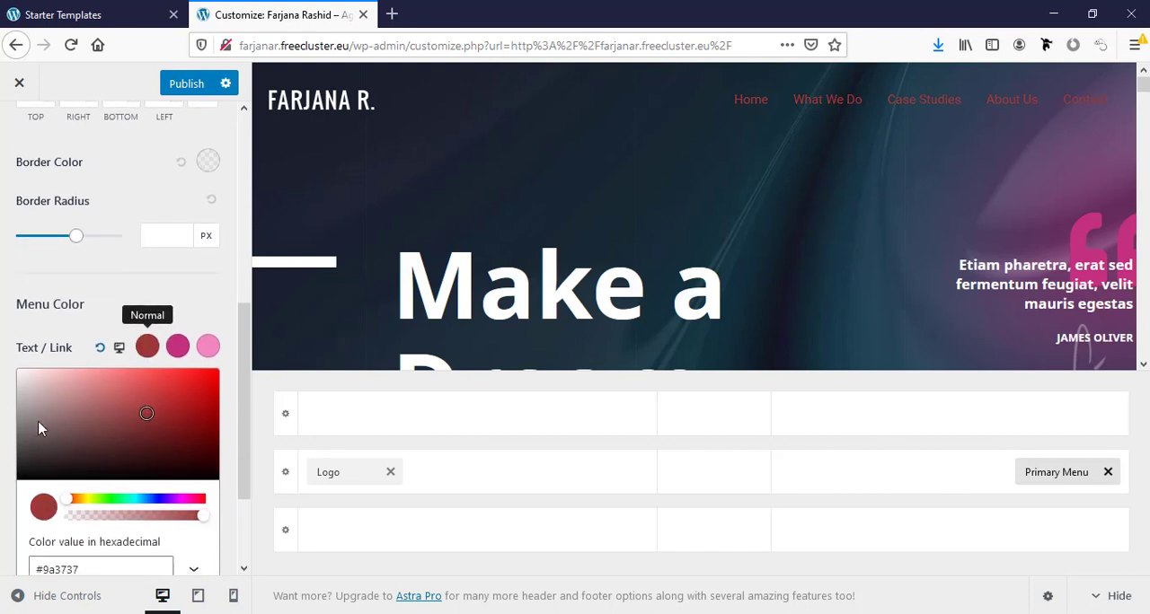
{"action": "left_click_drag", "start_coordinate": [22, 378], "coordinate": [13, 365]}
{"action": "scroll", "coordinate": [163, 395], "scroll_direction": "down", "scroll_amount": 3}
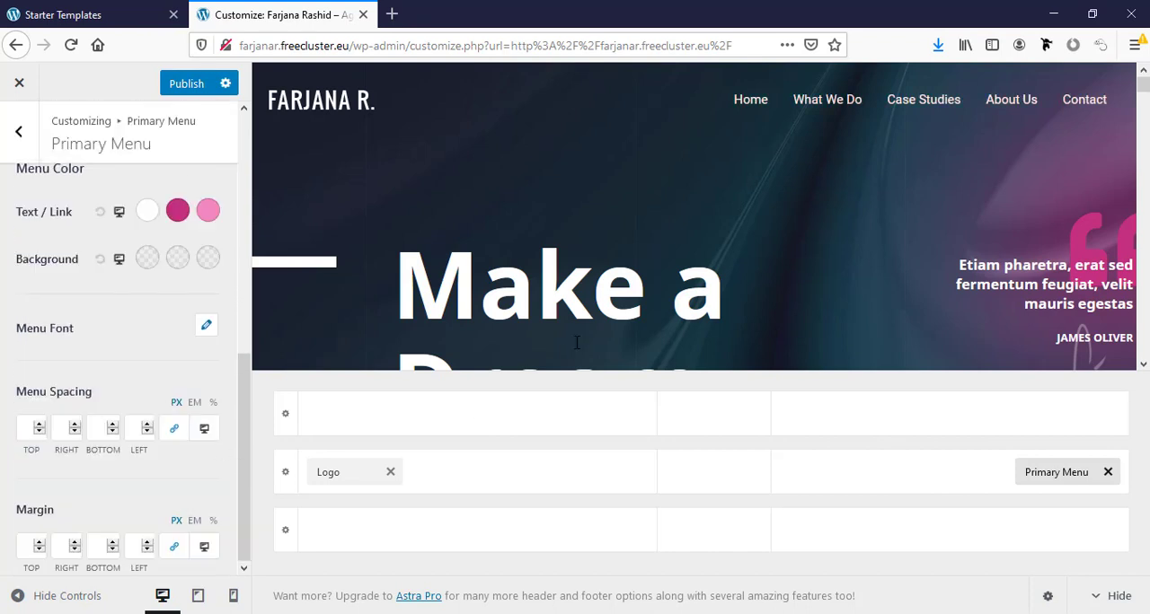
- Inspect the editable copyright text and the "Powered by" text in the site footer
{"action": "scroll", "coordinate": [784, 342], "scroll_direction": "down", "scroll_amount": 5}
{"action": "left_click_drag", "start_coordinate": [1145, 112], "coordinate": [1139, 473]}
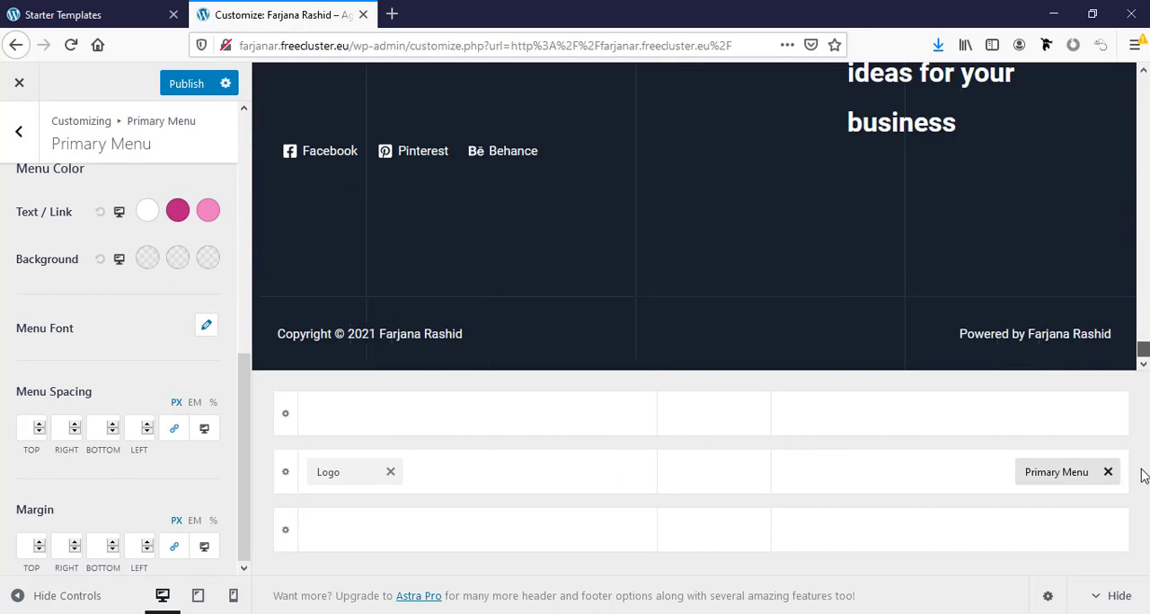
{"action": "left_click", "coordinate": [286, 338]}
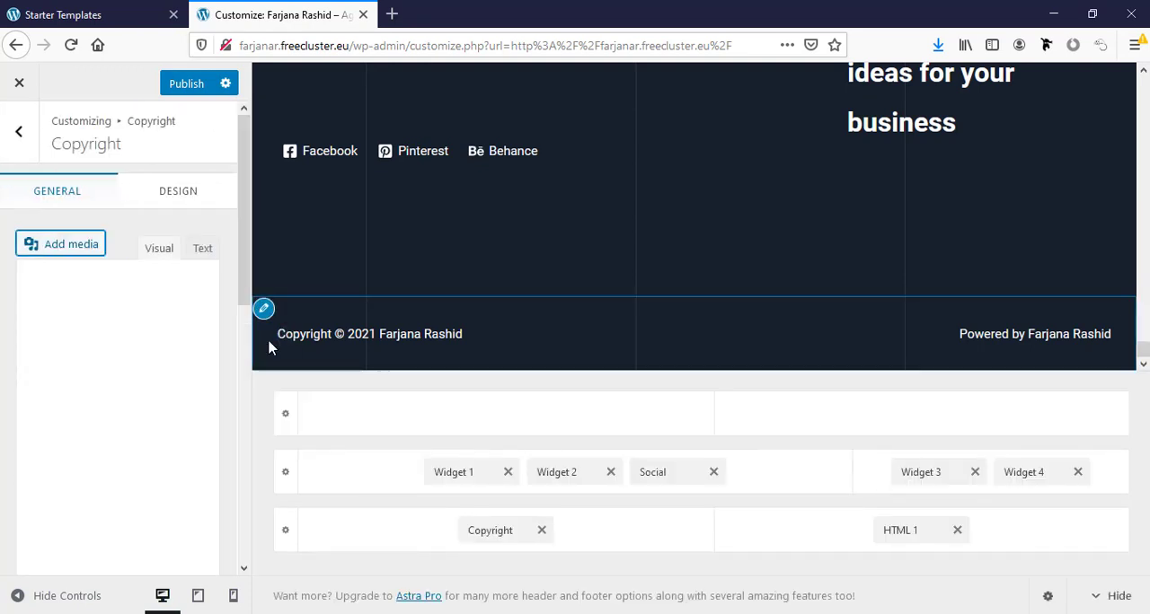
{"action": "left_click", "coordinate": [42, 433]}
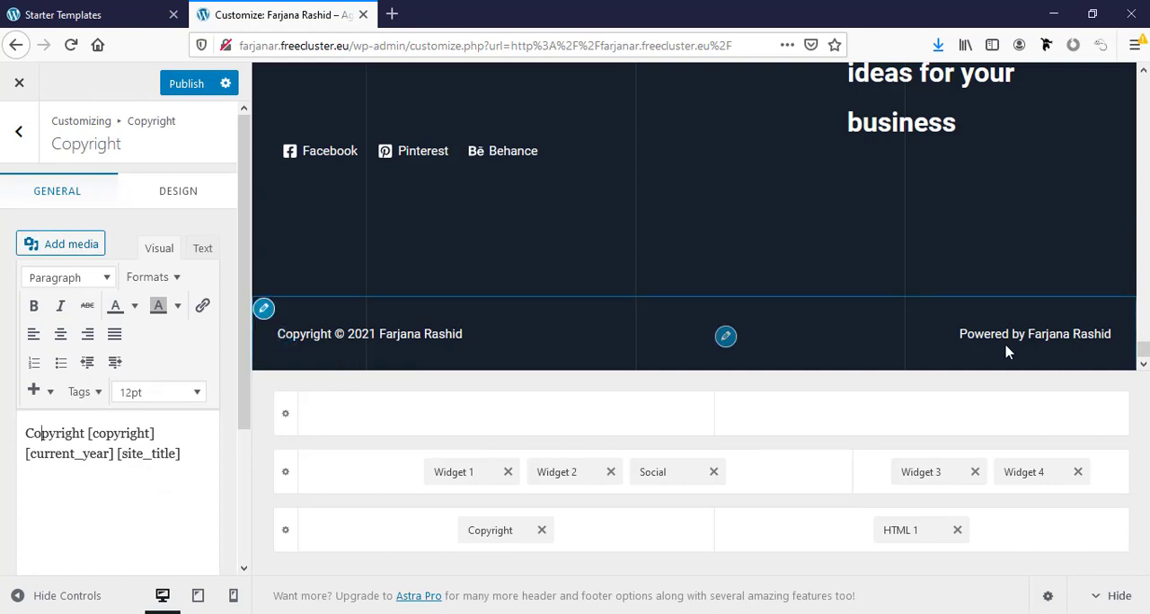
{"action": "left_click", "coordinate": [725, 338]}
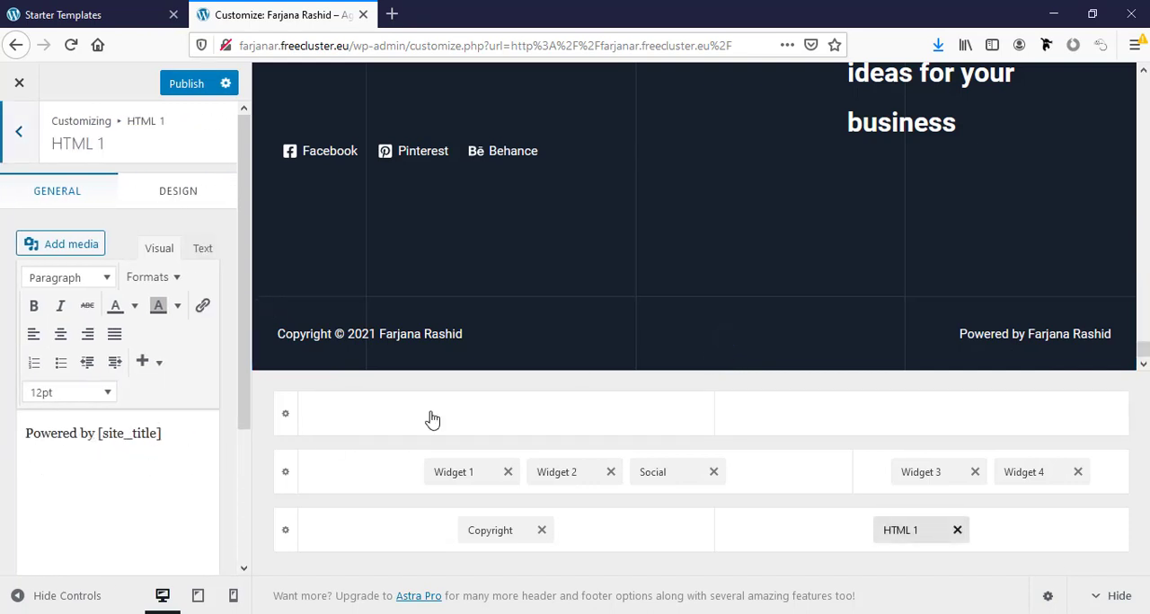
- Inspect the primary footer's layout settings and the "Providing creative ideas for your business" text widget
{"action": "scroll", "coordinate": [689, 284], "scroll_direction": "up", "scroll_amount": 3}
{"action": "scroll", "coordinate": [629, 314], "scroll_direction": "down", "scroll_amount": 1}
{"action": "scroll", "coordinate": [377, 297], "scroll_direction": "up", "scroll_amount": 2}
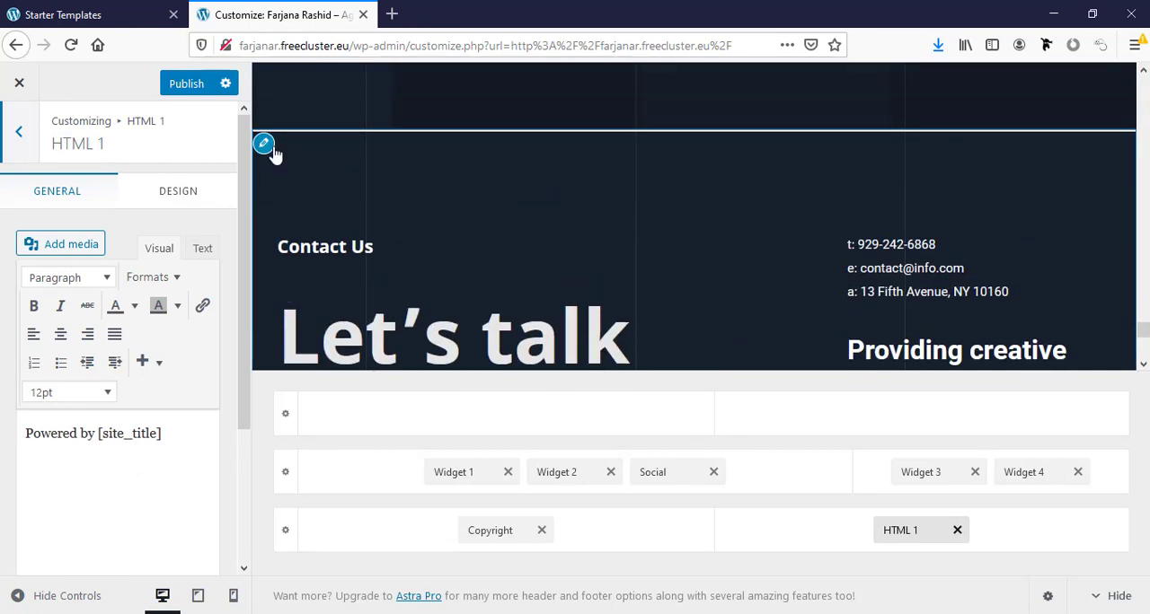
{"action": "scroll", "coordinate": [1042, 196], "scroll_direction": "down", "scroll_amount": 3}
{"action": "scroll", "coordinate": [970, 215], "scroll_direction": "up", "scroll_amount": 2}
{"action": "scroll", "coordinate": [809, 225], "scroll_direction": "up", "scroll_amount": 1}
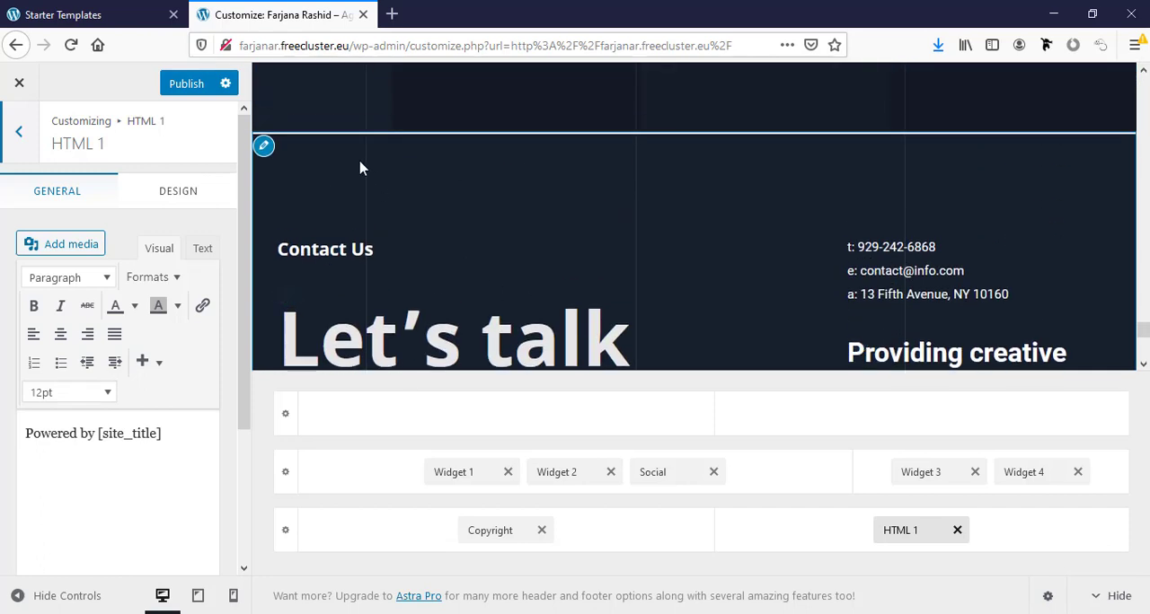
{"action": "left_click", "coordinate": [264, 148]}
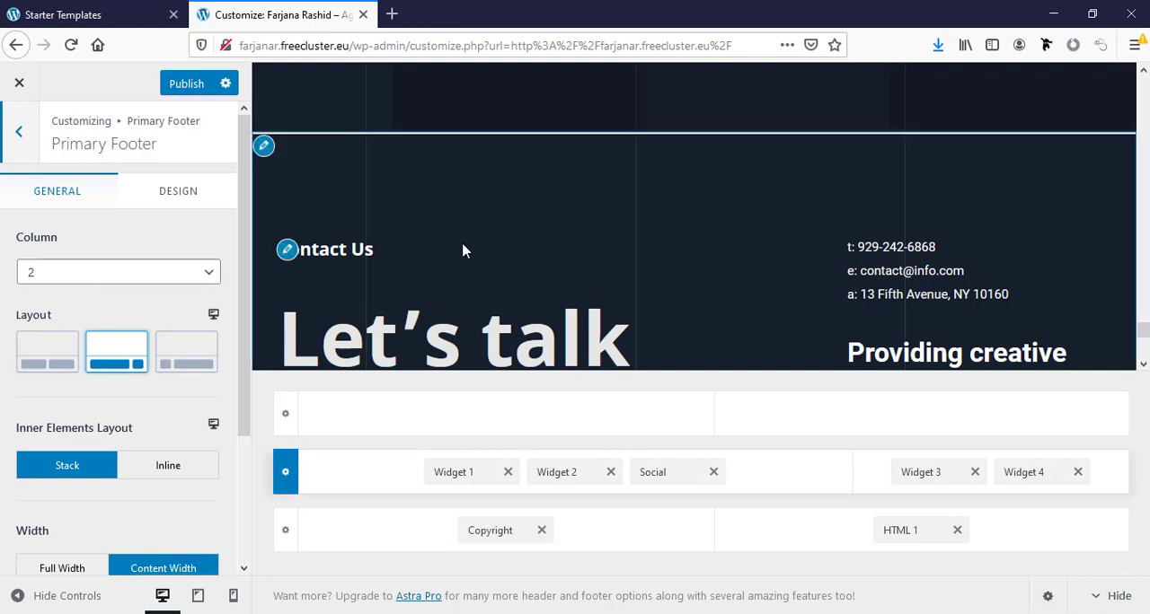
{"action": "scroll", "coordinate": [462, 250], "scroll_direction": "down", "scroll_amount": 2}
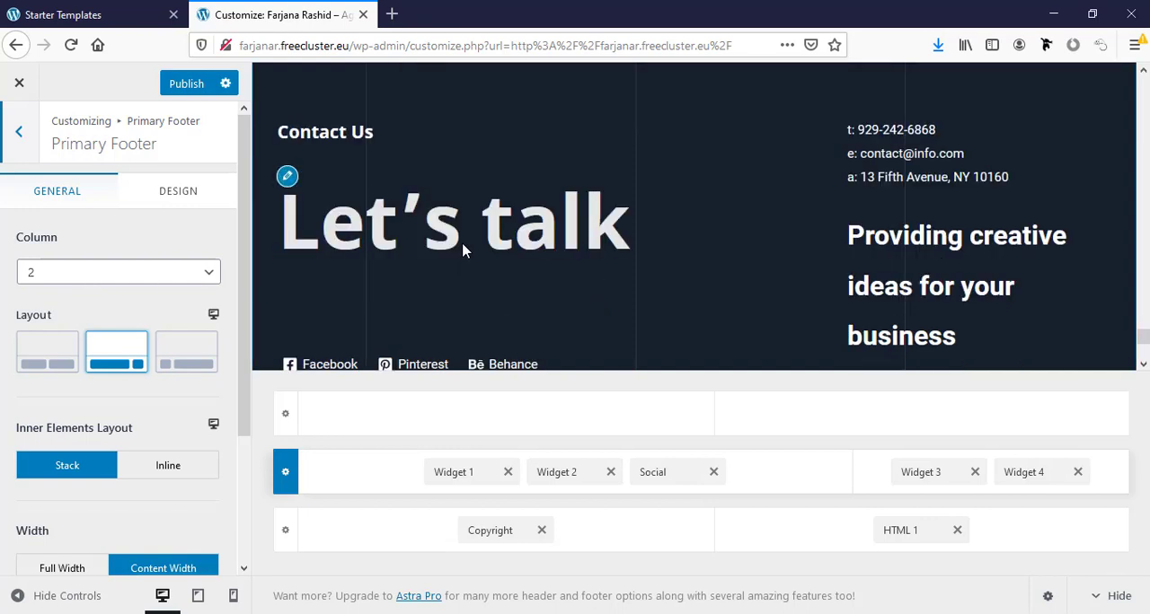
{"action": "left_click", "coordinate": [285, 175]}
{"action": "left_click", "coordinate": [857, 225]}
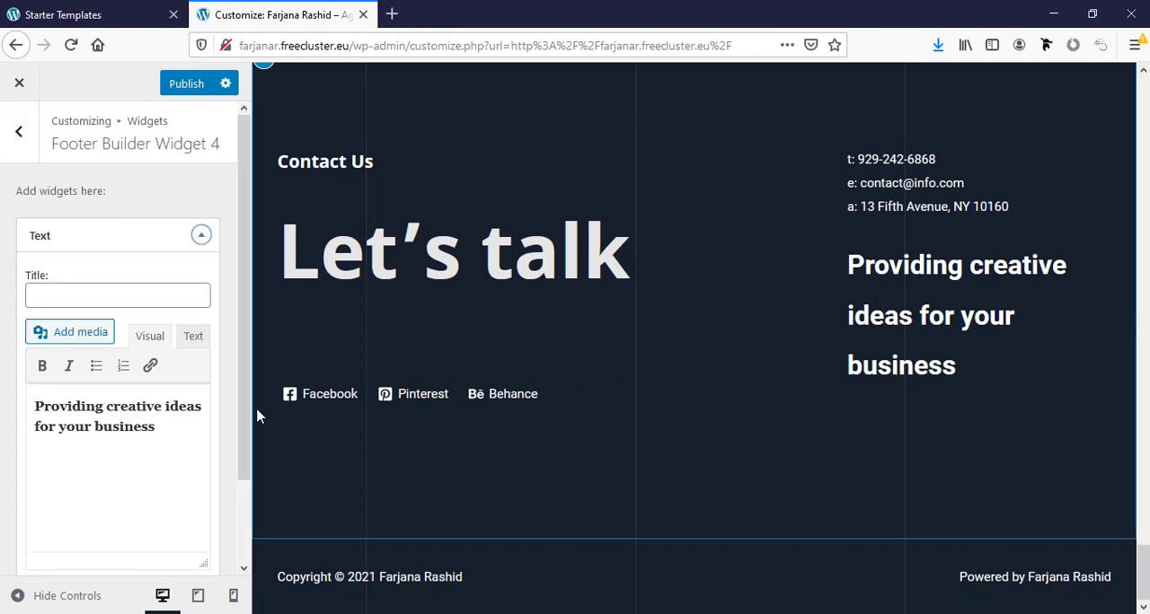
- Inspect the label, URL and icon settings of the footer's Facebook social link
{"action": "left_click", "coordinate": [286, 401]}
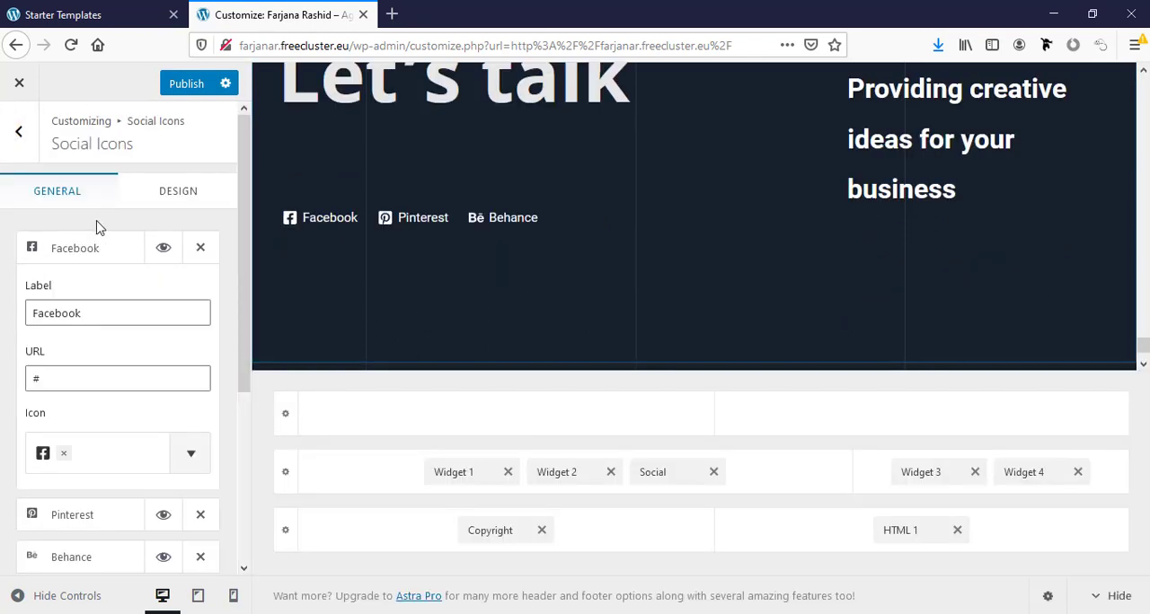
{"action": "left_click", "coordinate": [75, 246]}
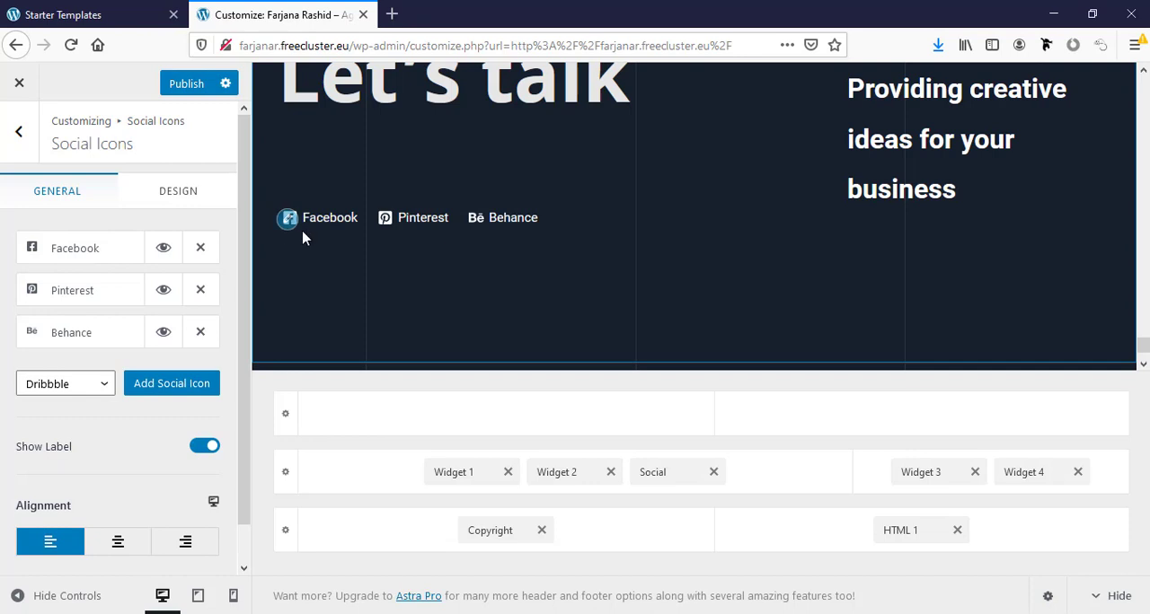
{"action": "left_click", "coordinate": [71, 251]}
{"action": "left_click", "coordinate": [47, 372]}
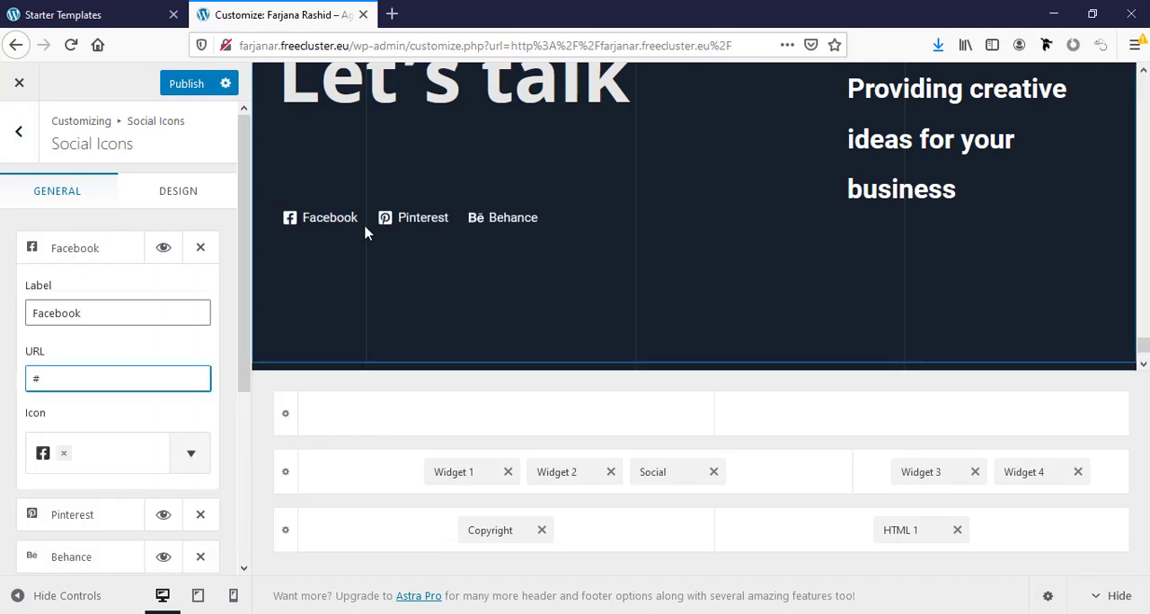
- Publish the customizer changes and return to the live home page
{"action": "scroll", "coordinate": [1069, 297], "scroll_direction": "up", "scroll_amount": 3}
{"action": "scroll", "coordinate": [1069, 296], "scroll_direction": "up", "scroll_amount": 10}
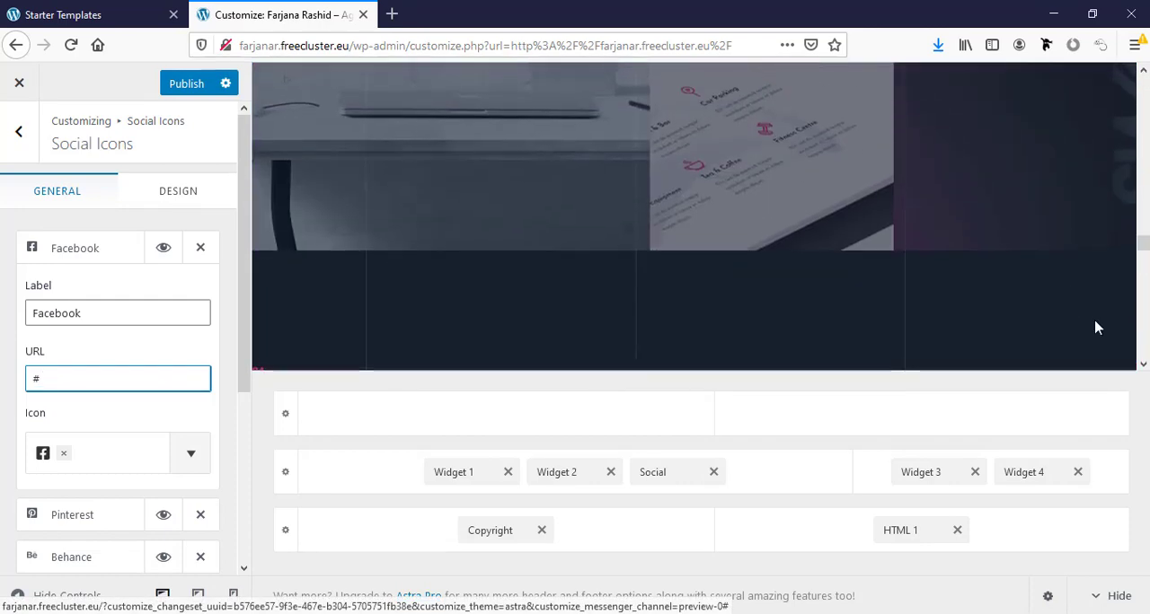
{"action": "scroll", "coordinate": [508, 216], "scroll_direction": "up", "scroll_amount": 3}
{"action": "scroll", "coordinate": [510, 217], "scroll_direction": "up", "scroll_amount": 7}
{"action": "scroll", "coordinate": [710, 197], "scroll_direction": "up", "scroll_amount": 10}
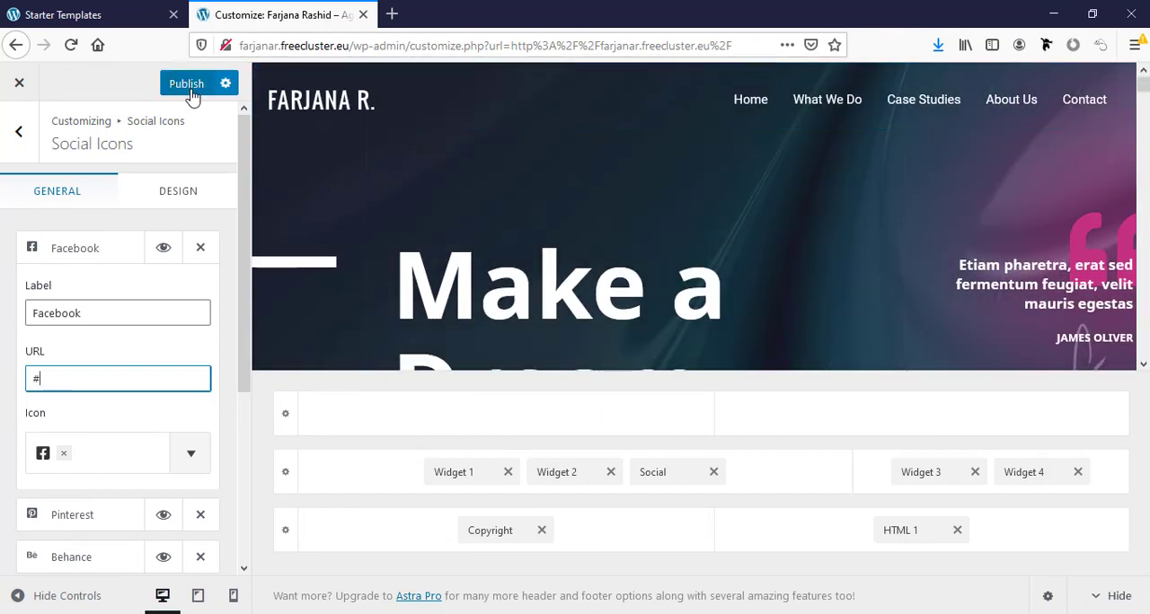
{"action": "left_click", "coordinate": [188, 92]}
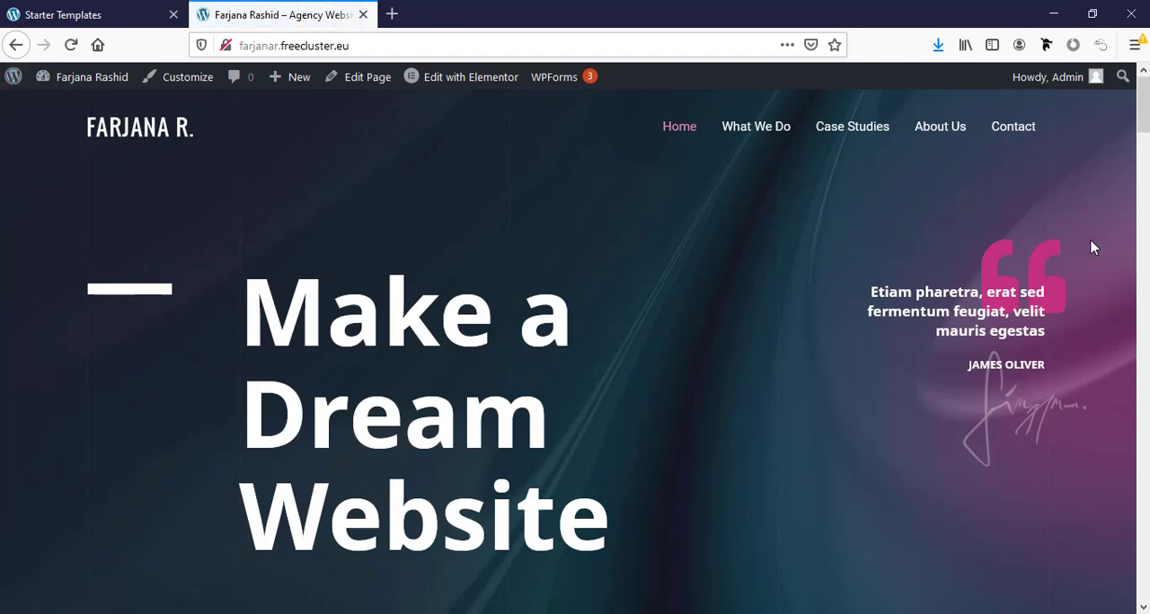
- View the live What We Do page and look through its content
{"action": "left_click", "coordinate": [758, 137]}
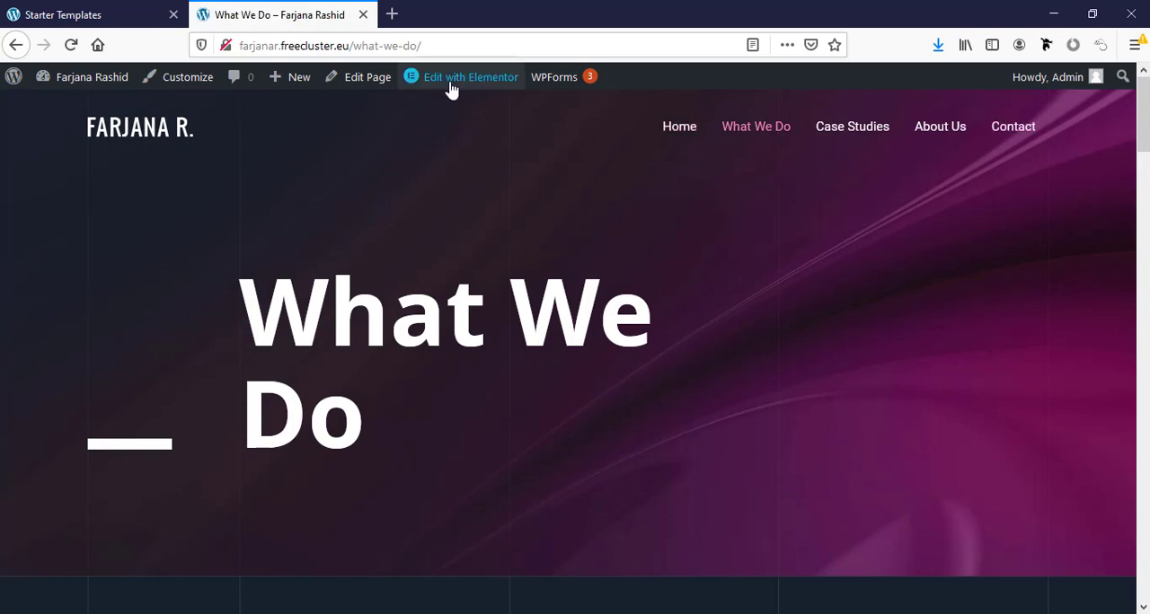
{"action": "mouse_move", "coordinate": [451, 88]}
{"action": "left_click", "coordinate": [472, 129]}
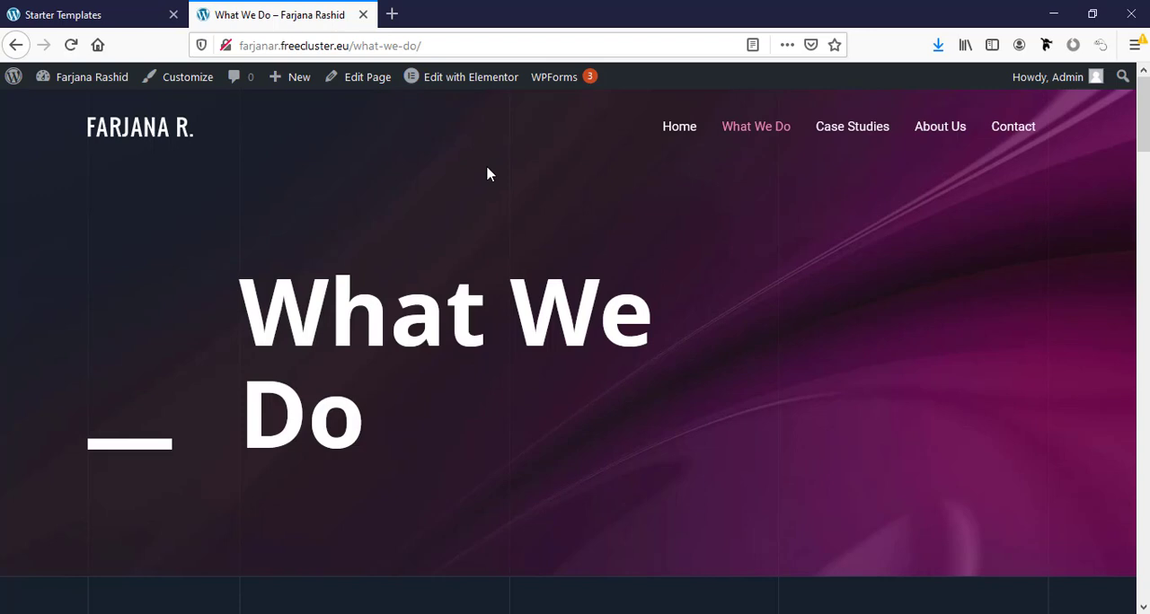
{"action": "mouse_move", "coordinate": [432, 87]}
{"action": "scroll", "coordinate": [341, 460], "scroll_direction": "down", "scroll_amount": 3}
{"action": "scroll", "coordinate": [341, 460], "scroll_direction": "up", "scroll_amount": 2}
{"action": "scroll", "coordinate": [341, 460], "scroll_direction": "up", "scroll_amount": 2}
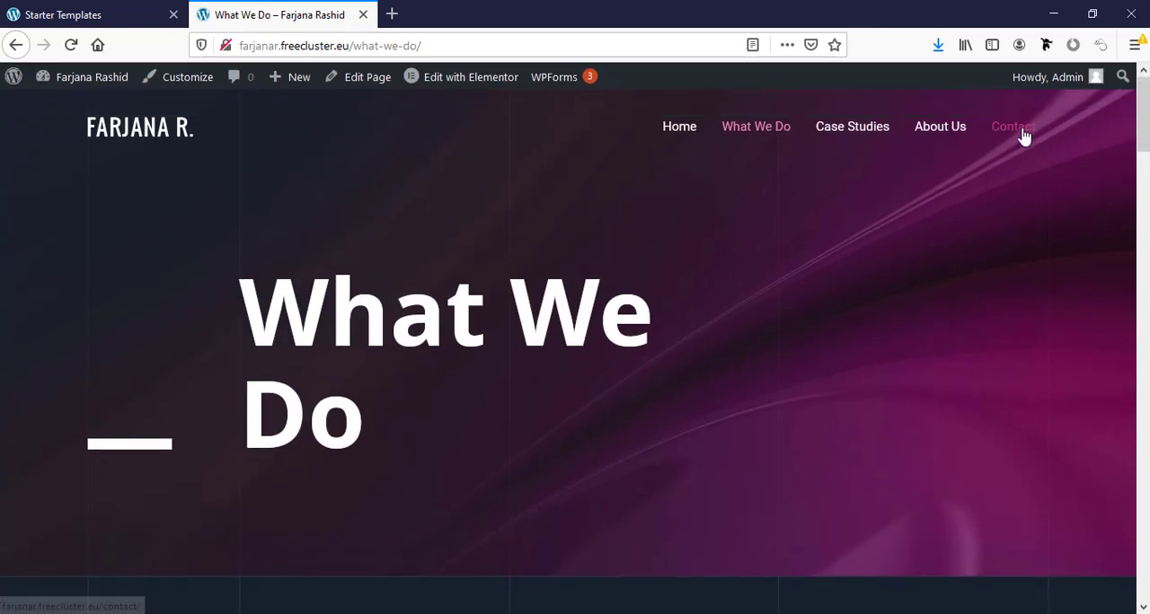
- Go to the Contact page and open it for editing in Elementor
{"action": "left_click", "coordinate": [1020, 131]}
{"action": "scroll", "coordinate": [422, 411], "scroll_direction": "down", "scroll_amount": 8}
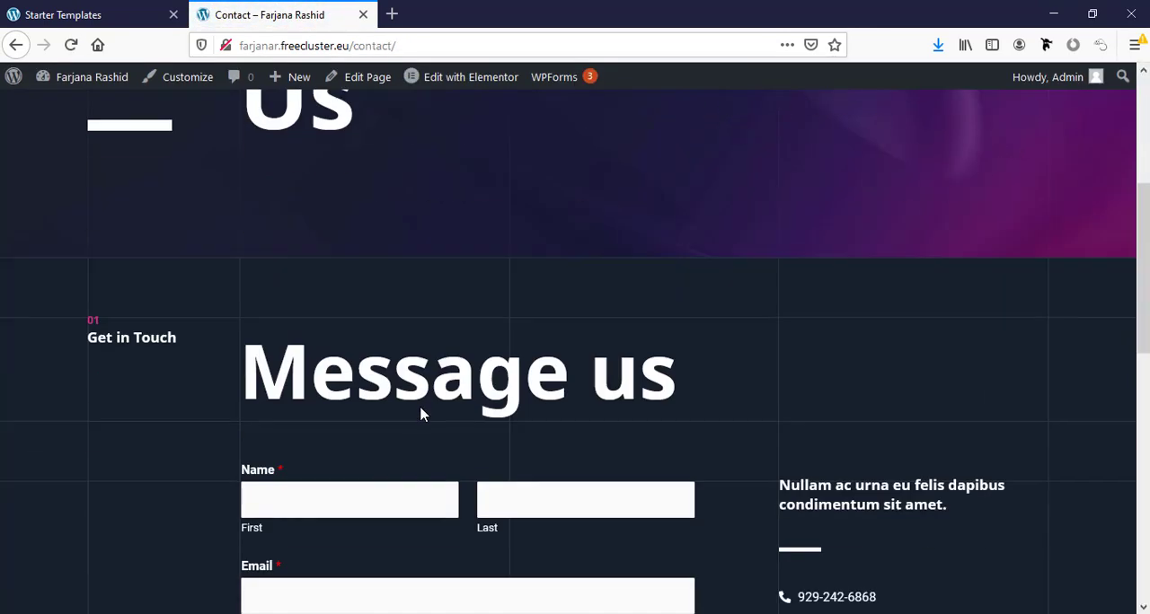
{"action": "scroll", "coordinate": [421, 414], "scroll_direction": "up", "scroll_amount": 5}
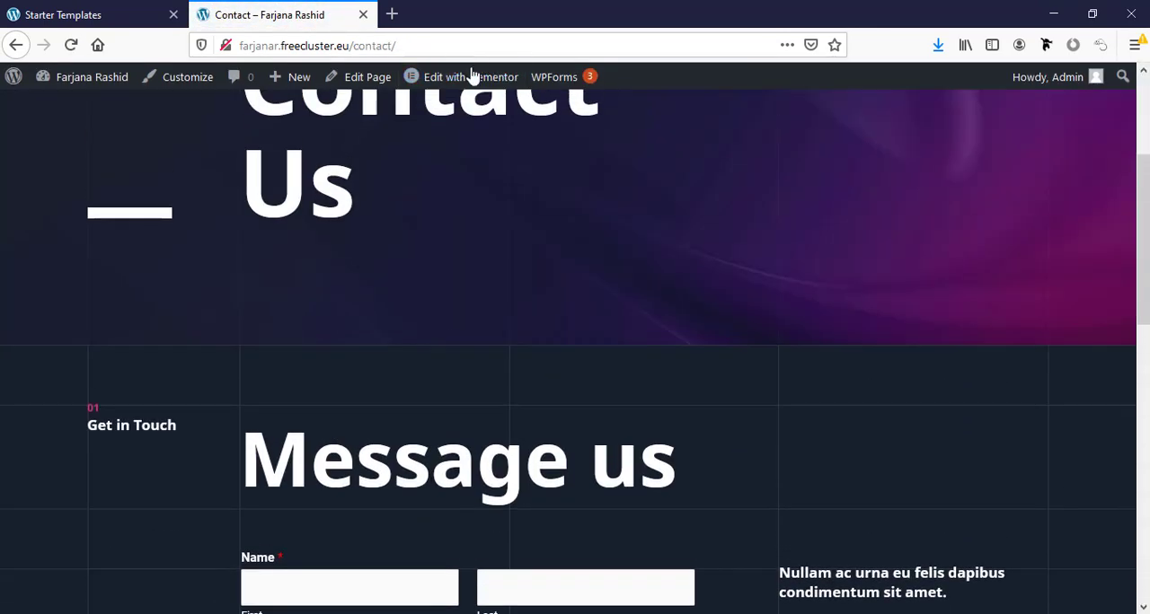
{"action": "left_click", "coordinate": [461, 88]}
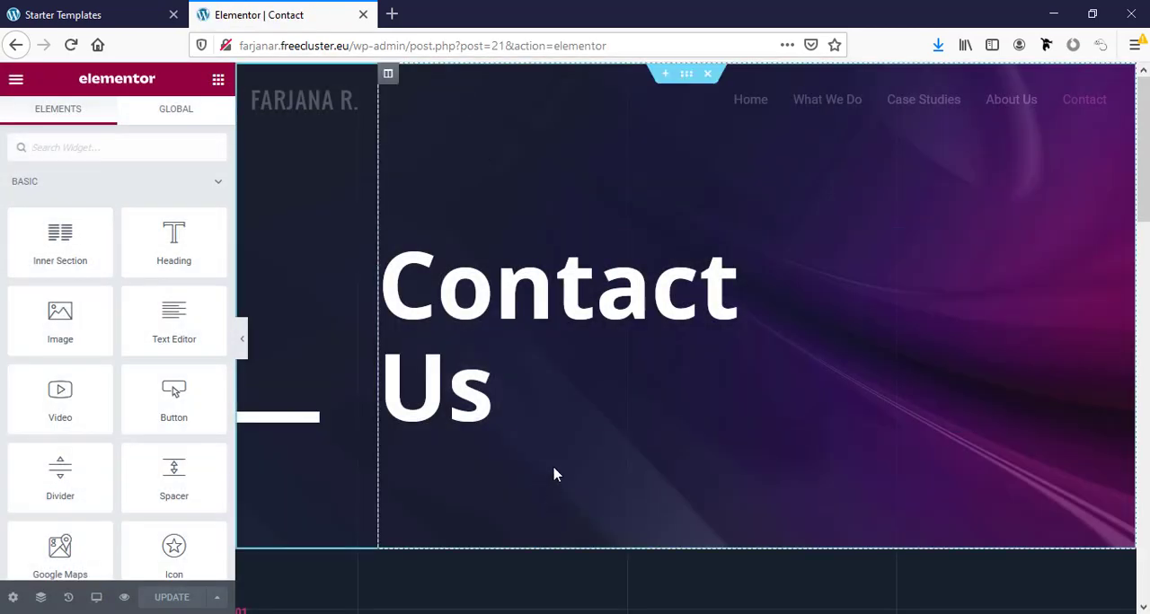
- Select the contact form's shortcode widget under Message us and look at its shortcode
{"action": "scroll", "coordinate": [539, 485], "scroll_direction": "down", "scroll_amount": 5}
{"action": "left_click", "coordinate": [442, 267]}
{"action": "left_click", "coordinate": [680, 260]}
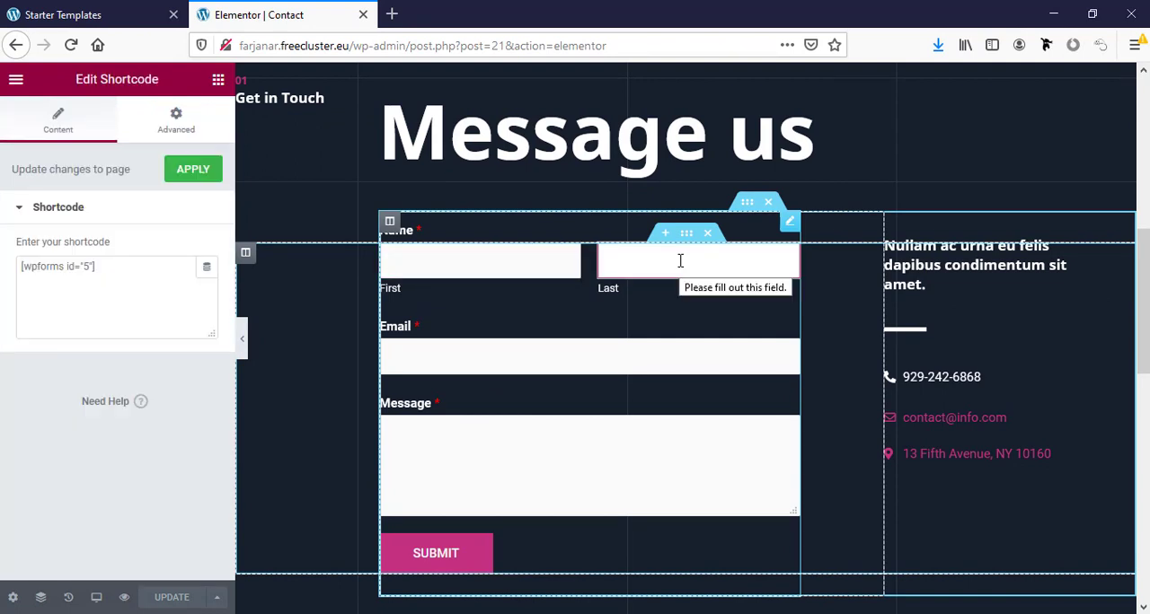
{"action": "left_click", "coordinate": [789, 224]}
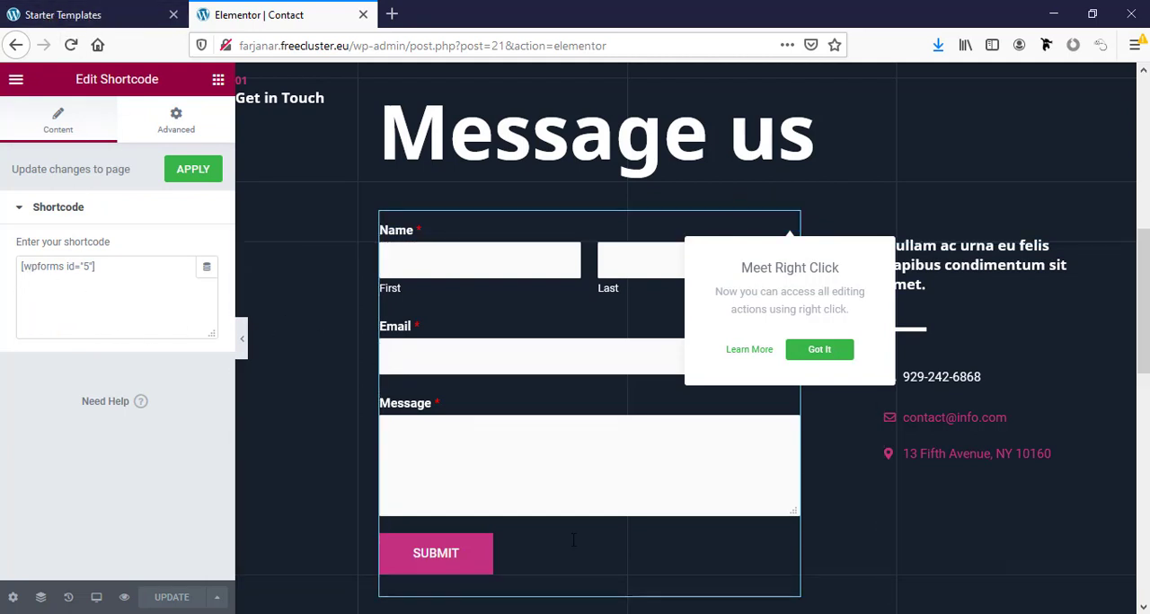
- Return to the WordPress dashboard and open the Contact Form from the WPForms overview in the form builder
{"action": "left_click", "coordinate": [63, 13]}
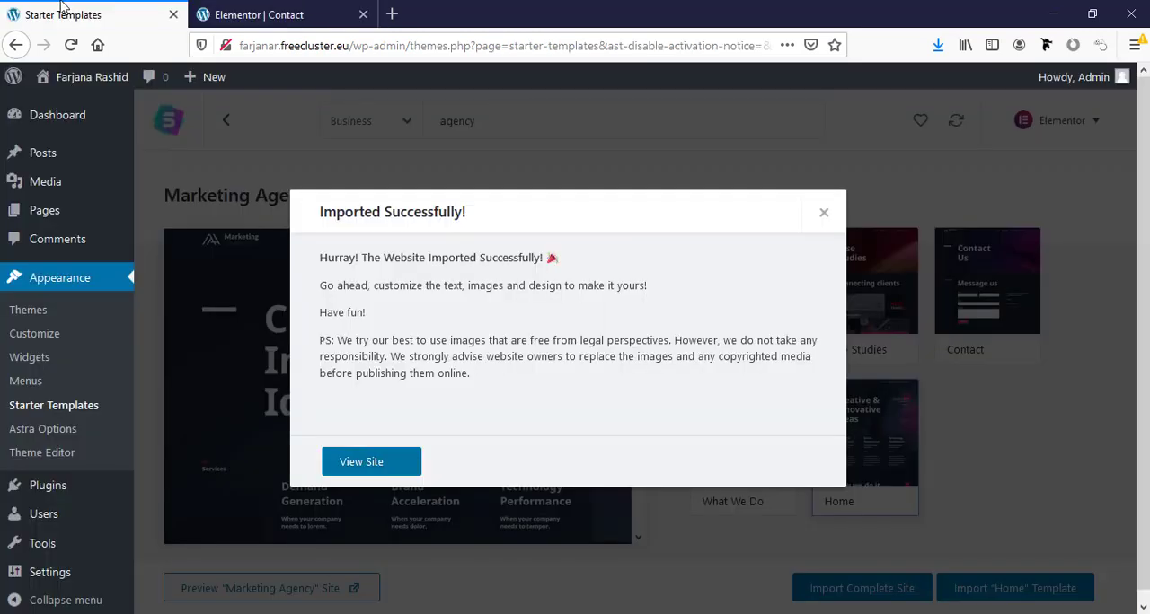
{"action": "left_click", "coordinate": [825, 212]}
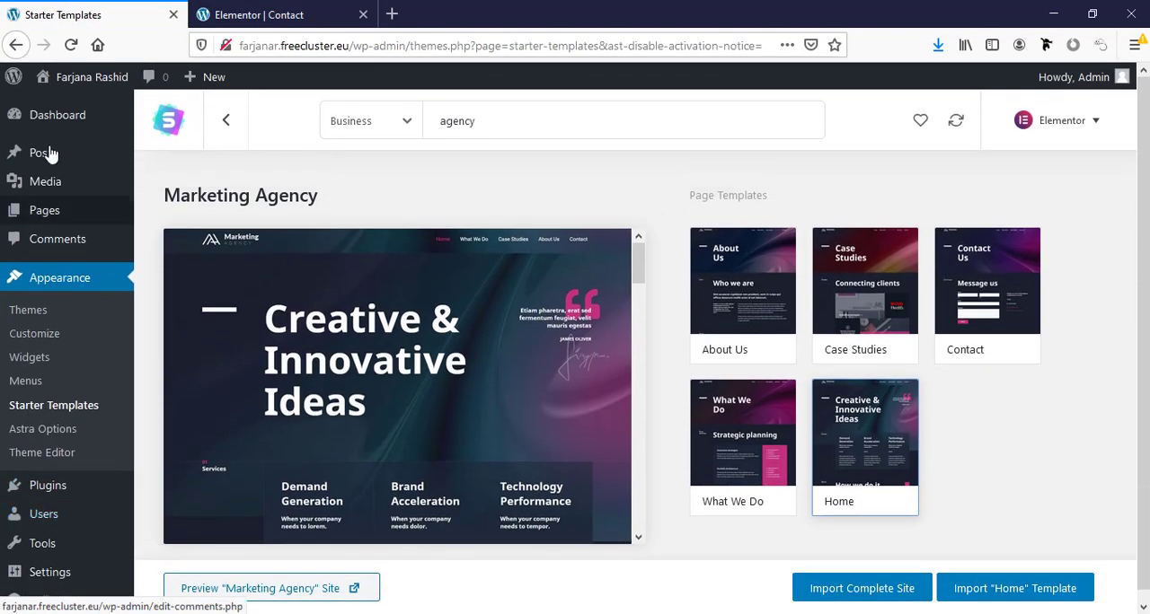
{"action": "left_click", "coordinate": [63, 120]}
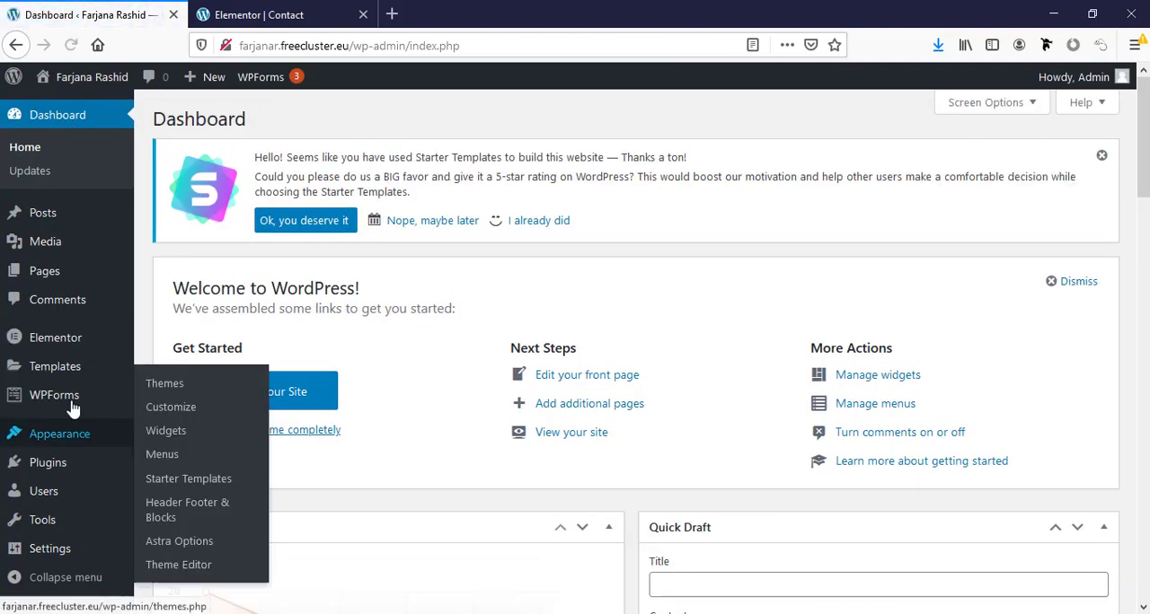
{"action": "left_click", "coordinate": [70, 402]}
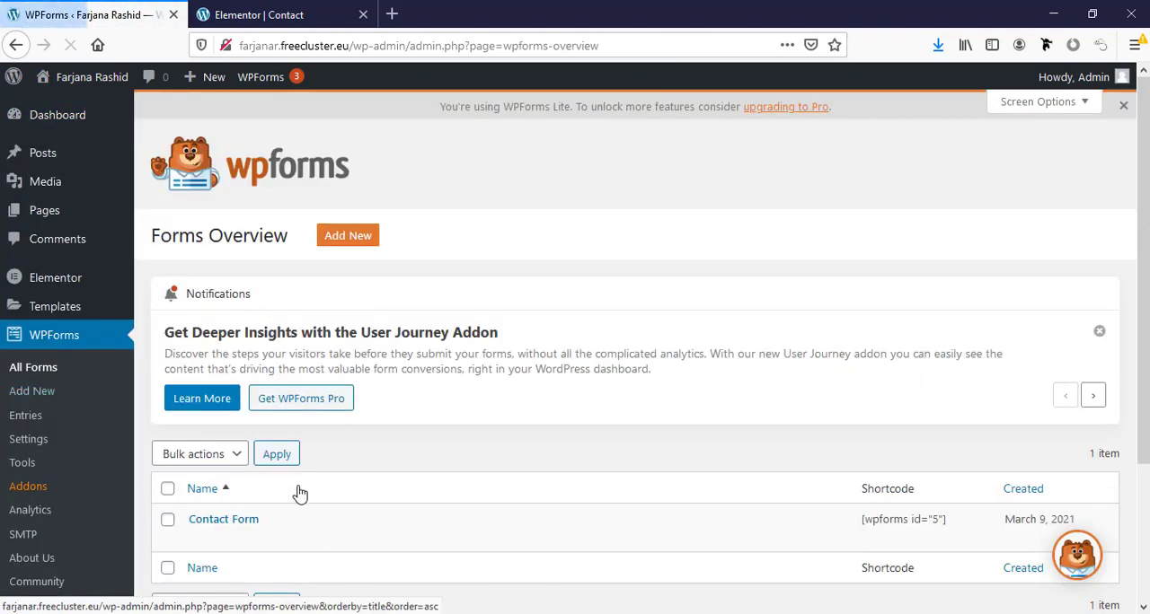
{"action": "scroll", "coordinate": [250, 474], "scroll_direction": "down", "scroll_amount": 1}
{"action": "left_click", "coordinate": [306, 12]}
{"action": "left_click", "coordinate": [94, 14]}
{"action": "left_click", "coordinate": [199, 482]}
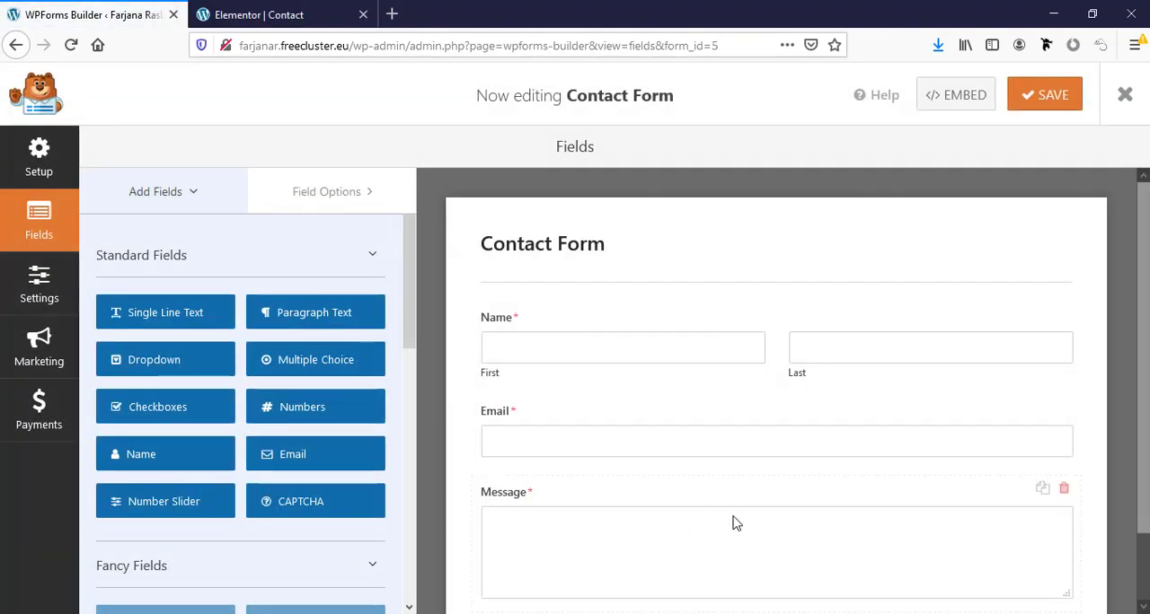
- Select the form's Name field and examine its label, format, description and required options
{"action": "scroll", "coordinate": [778, 488], "scroll_direction": "down", "scroll_amount": 1}
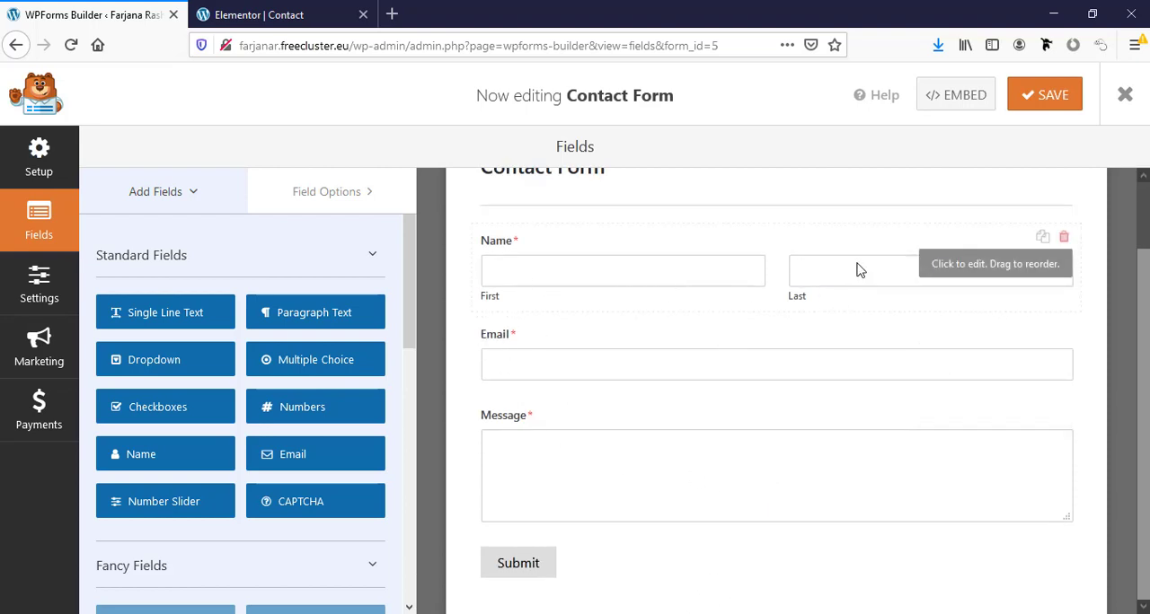
{"action": "left_click", "coordinate": [950, 272]}
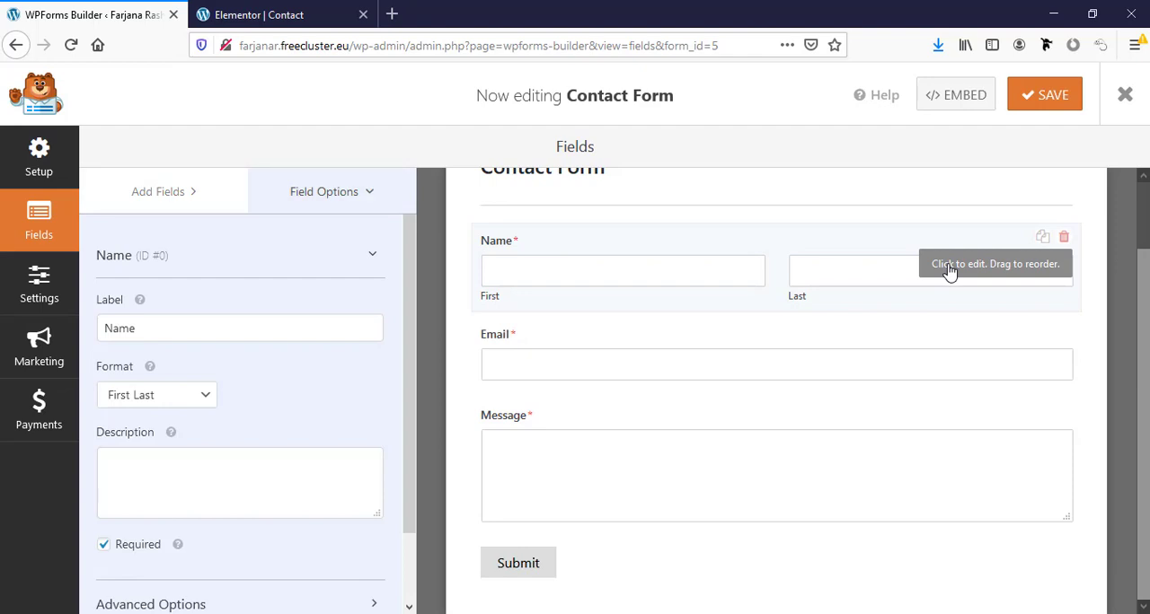
{"action": "left_click", "coordinate": [137, 329]}
{"action": "scroll", "coordinate": [150, 422], "scroll_direction": "down", "scroll_amount": 2}
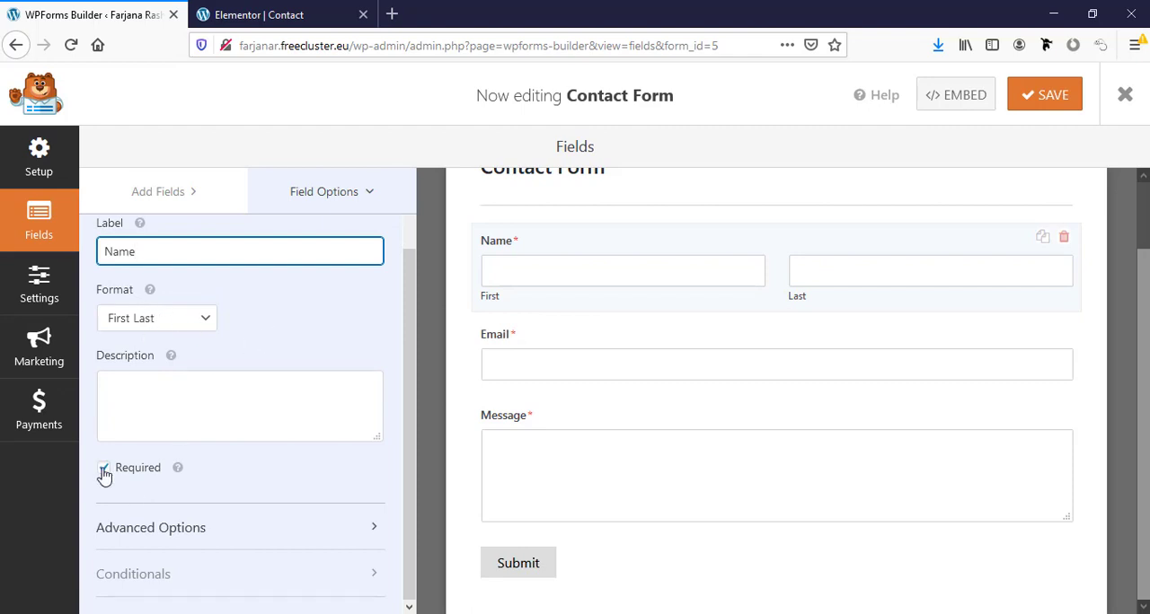
{"action": "scroll", "coordinate": [159, 480], "scroll_direction": "down", "scroll_amount": 2}
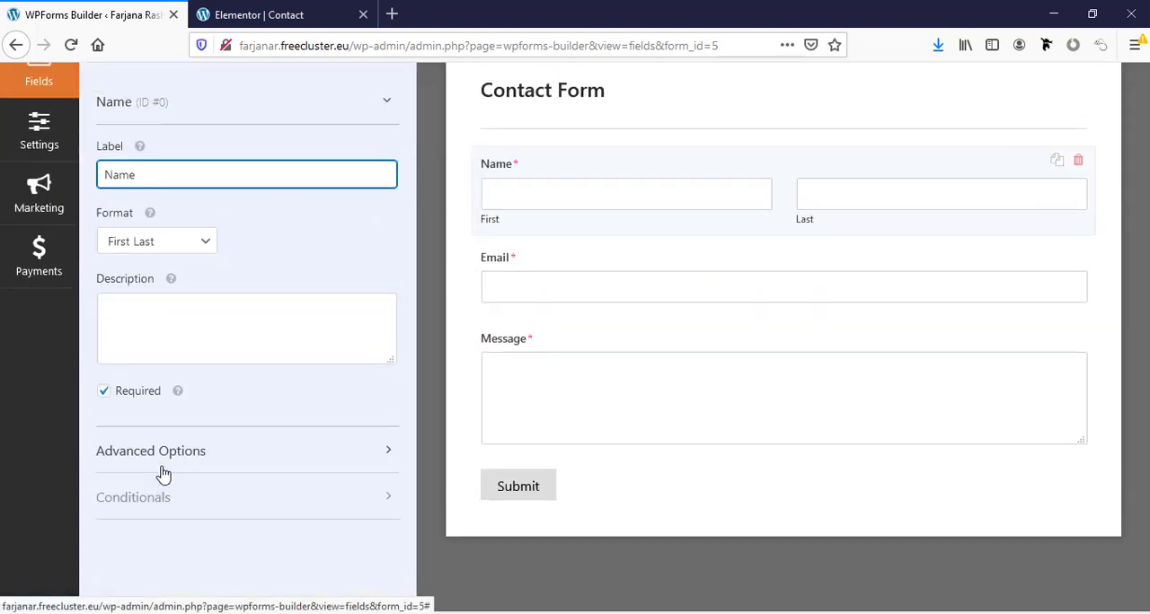
{"action": "scroll", "coordinate": [164, 481], "scroll_direction": "up", "scroll_amount": 2}
{"action": "scroll", "coordinate": [154, 541], "scroll_direction": "down", "scroll_amount": 2}
{"action": "scroll", "coordinate": [159, 560], "scroll_direction": "up", "scroll_amount": 1}
- Expand the Name field's advanced options and examine its size, placeholder, default value and label-hiding settings
{"action": "left_click", "coordinate": [167, 532]}
{"action": "scroll", "coordinate": [173, 521], "scroll_direction": "down", "scroll_amount": 4}
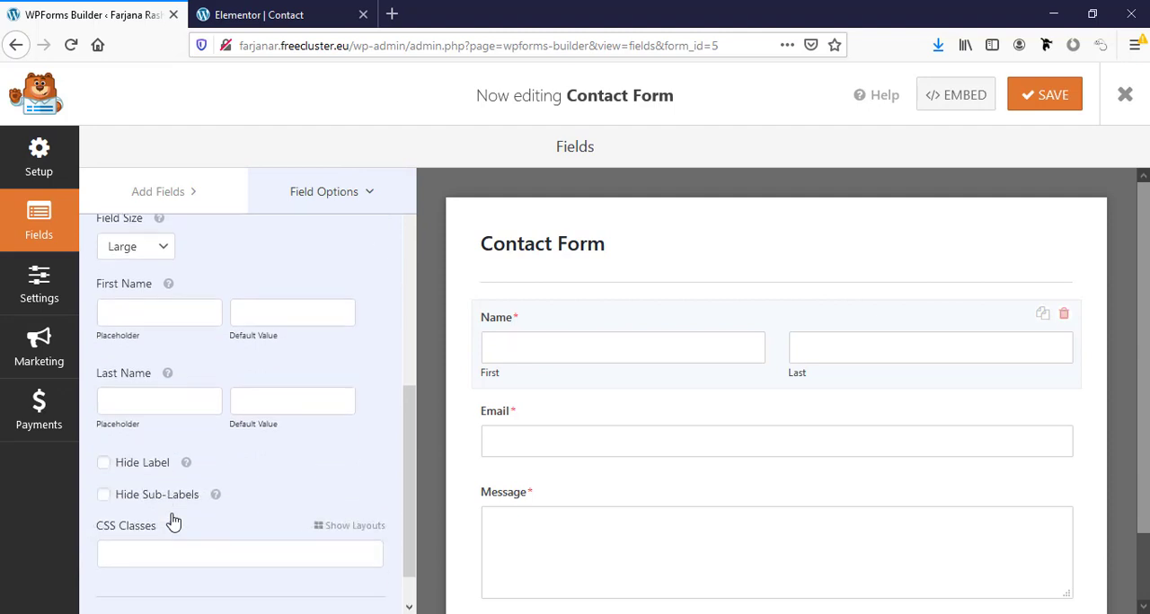
{"action": "scroll", "coordinate": [171, 517], "scroll_direction": "down", "scroll_amount": 1}
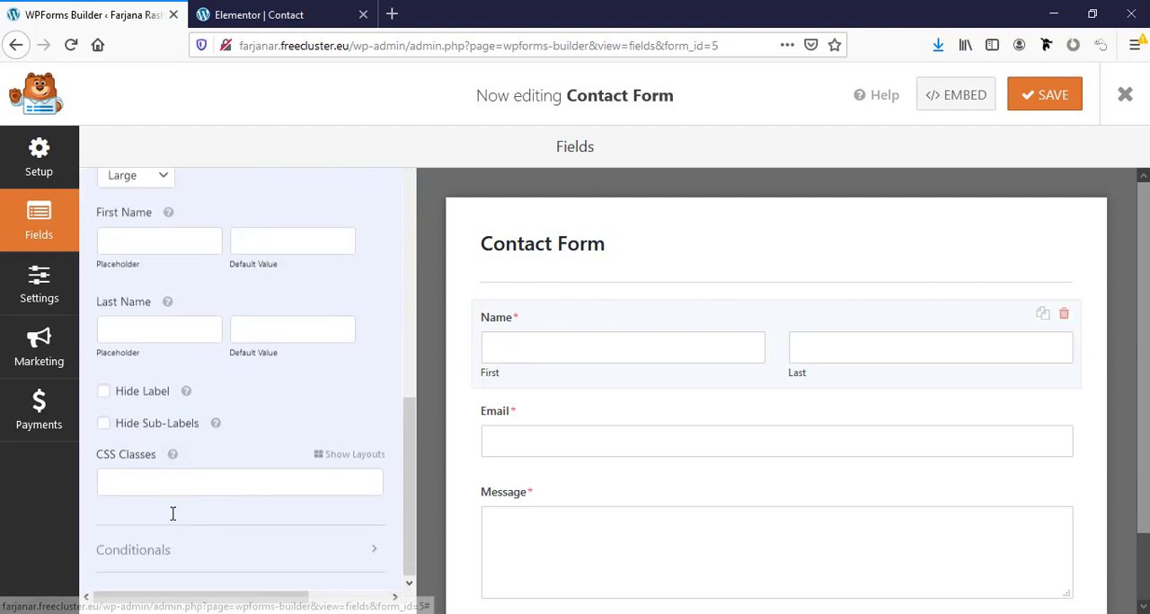
{"action": "scroll", "coordinate": [173, 513], "scroll_direction": "up", "scroll_amount": 2}
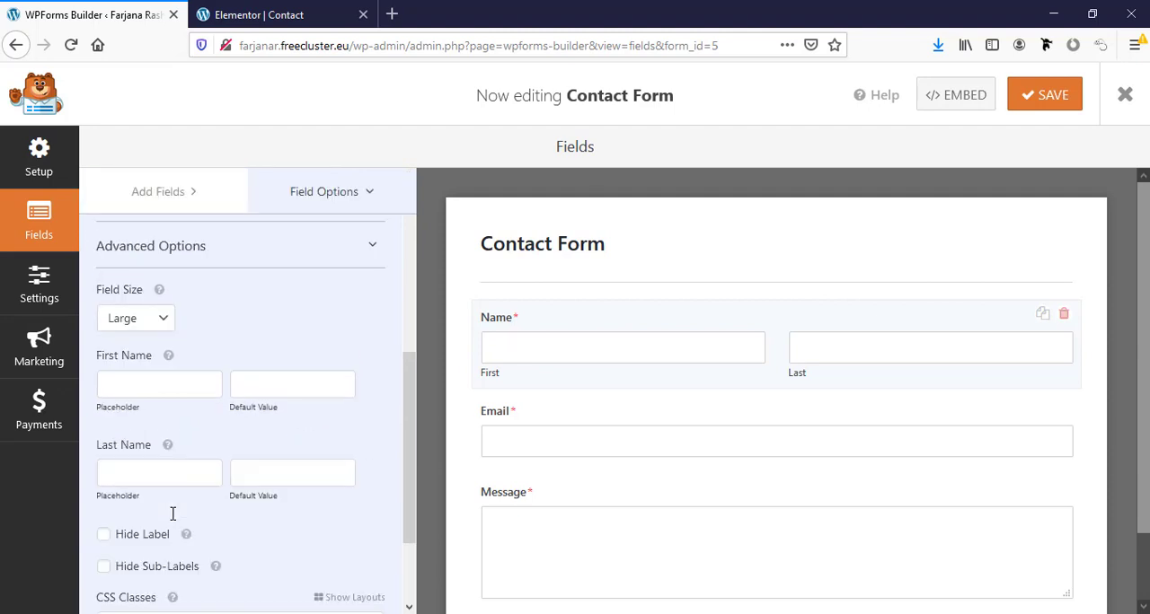
{"action": "scroll", "coordinate": [172, 519], "scroll_direction": "down", "scroll_amount": 2}
{"action": "scroll", "coordinate": [172, 518], "scroll_direction": "up", "scroll_amount": 5}
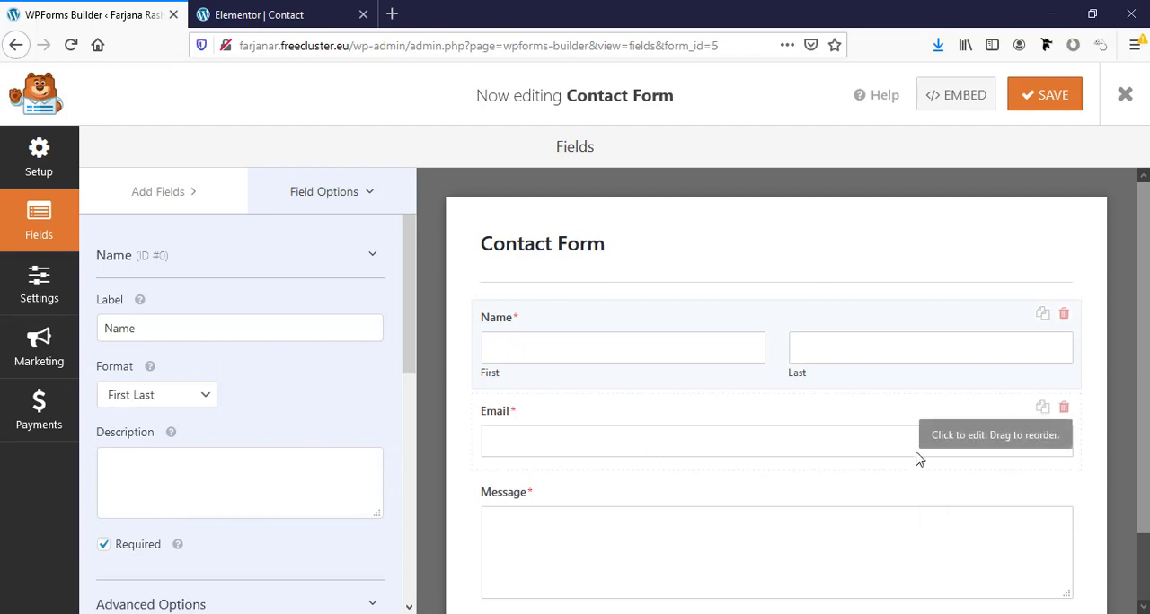
- Select the form's Email field and examine its label, description, required and email confirmation options
{"action": "left_click", "coordinate": [995, 447]}
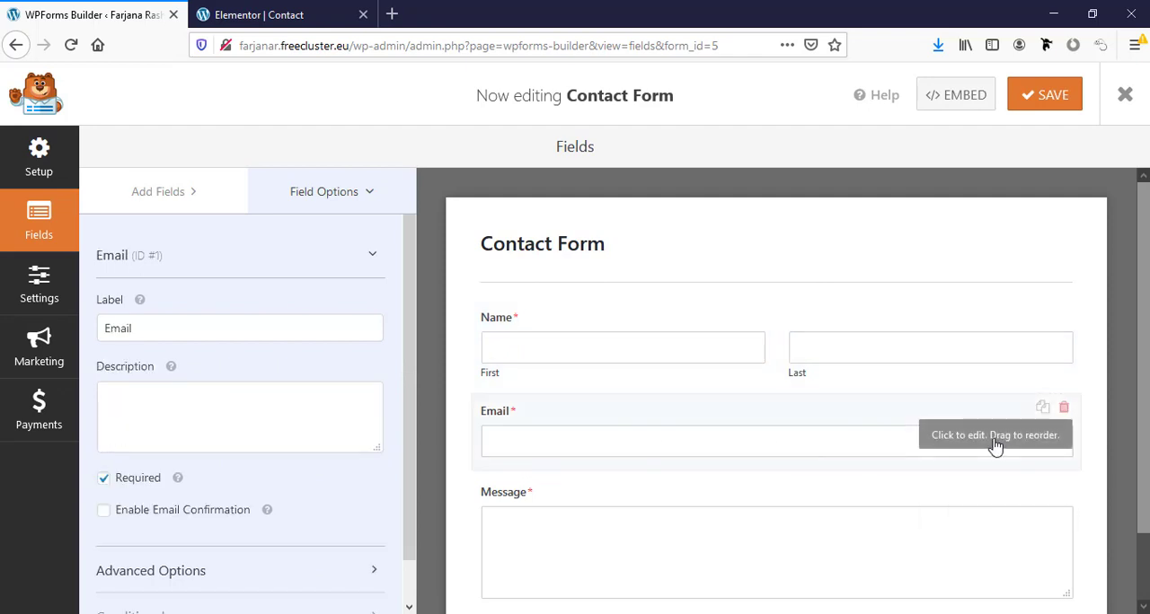
{"action": "left_click", "coordinate": [141, 330]}
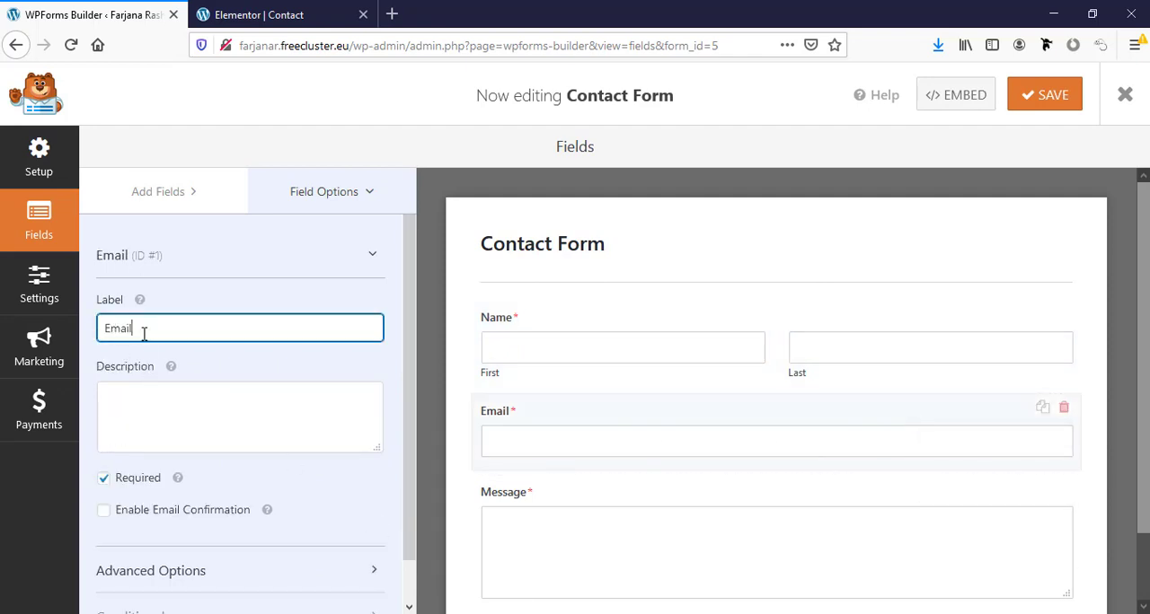
{"action": "scroll", "coordinate": [153, 437], "scroll_direction": "down", "scroll_amount": 1}
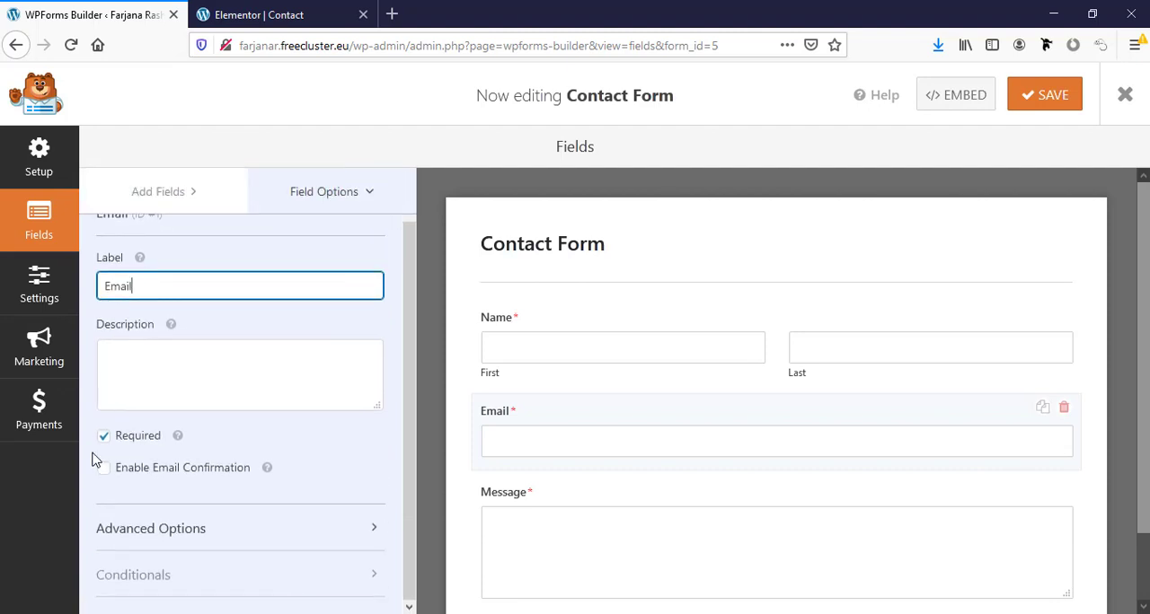
{"action": "scroll", "coordinate": [131, 471], "scroll_direction": "down", "scroll_amount": 3}
{"action": "scroll", "coordinate": [146, 473], "scroll_direction": "up", "scroll_amount": 3}
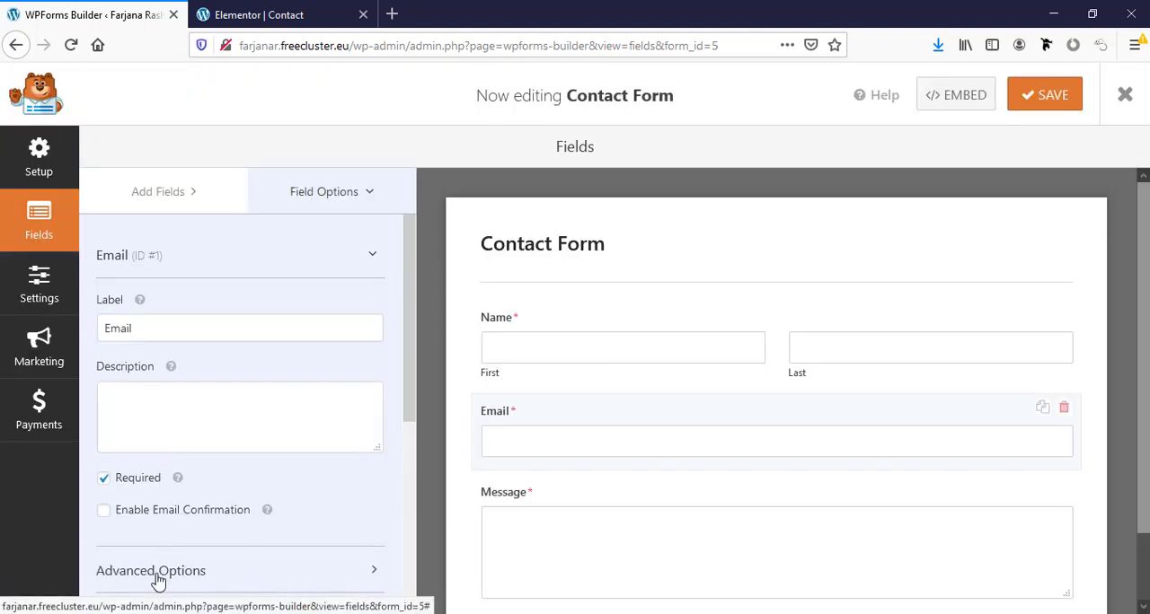
- Expand the Email field's advanced options and examine its size, placeholder, default value and allowlist settings
{"action": "left_click", "coordinate": [157, 575]}
{"action": "scroll", "coordinate": [238, 447], "scroll_direction": "down", "scroll_amount": 5}
{"action": "scroll", "coordinate": [238, 447], "scroll_direction": "down", "scroll_amount": 3}
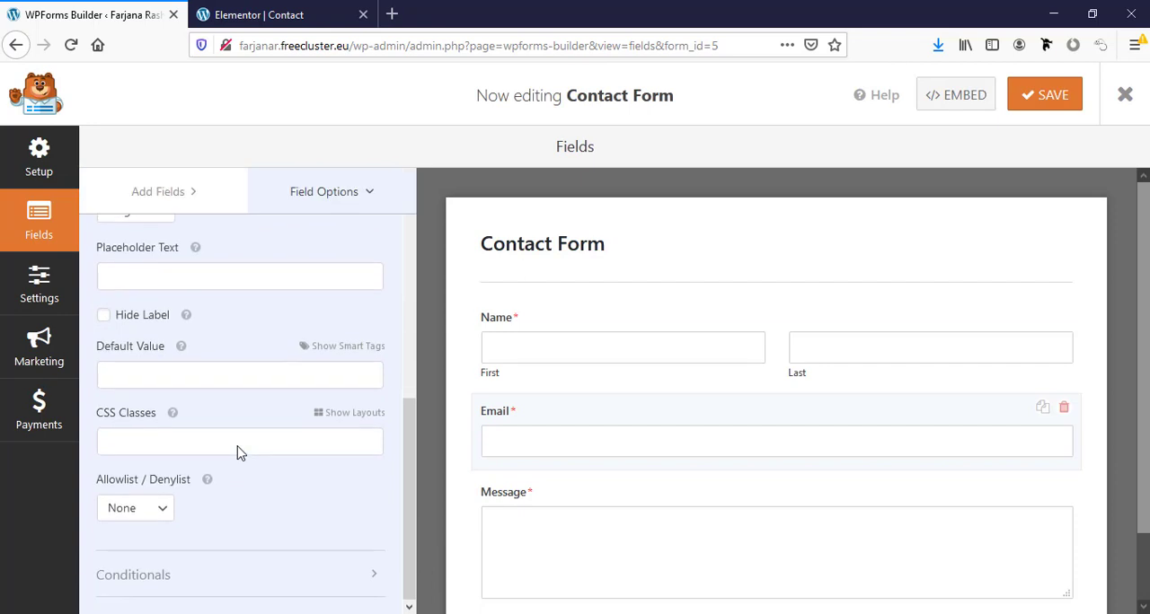
{"action": "scroll", "coordinate": [238, 449], "scroll_direction": "up", "scroll_amount": 6}
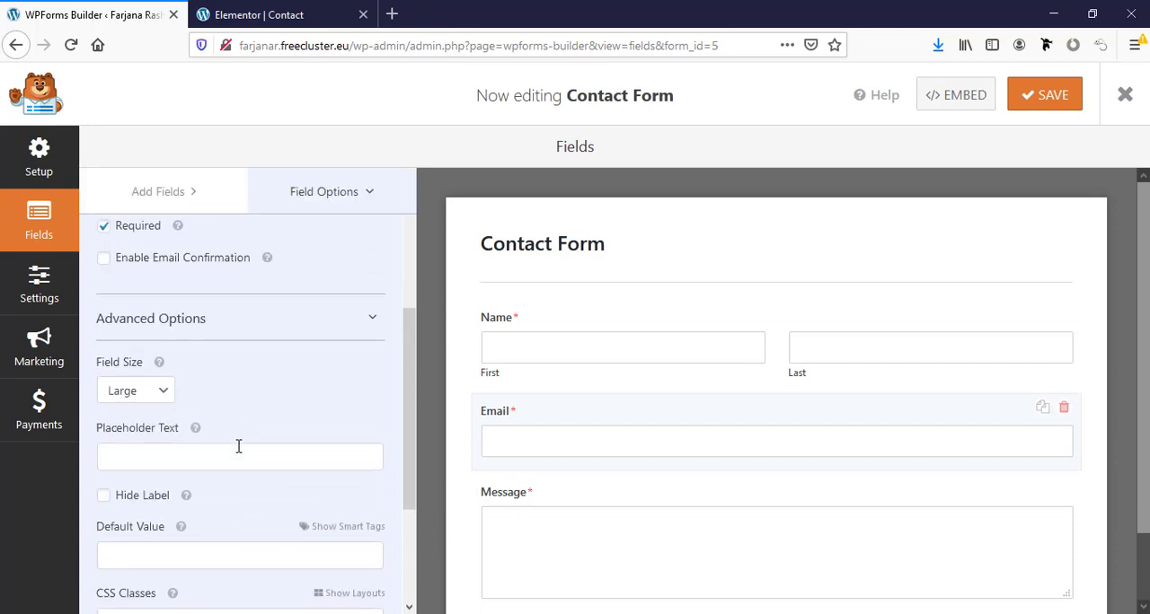
{"action": "scroll", "coordinate": [698, 460], "scroll_direction": "down", "scroll_amount": 2}
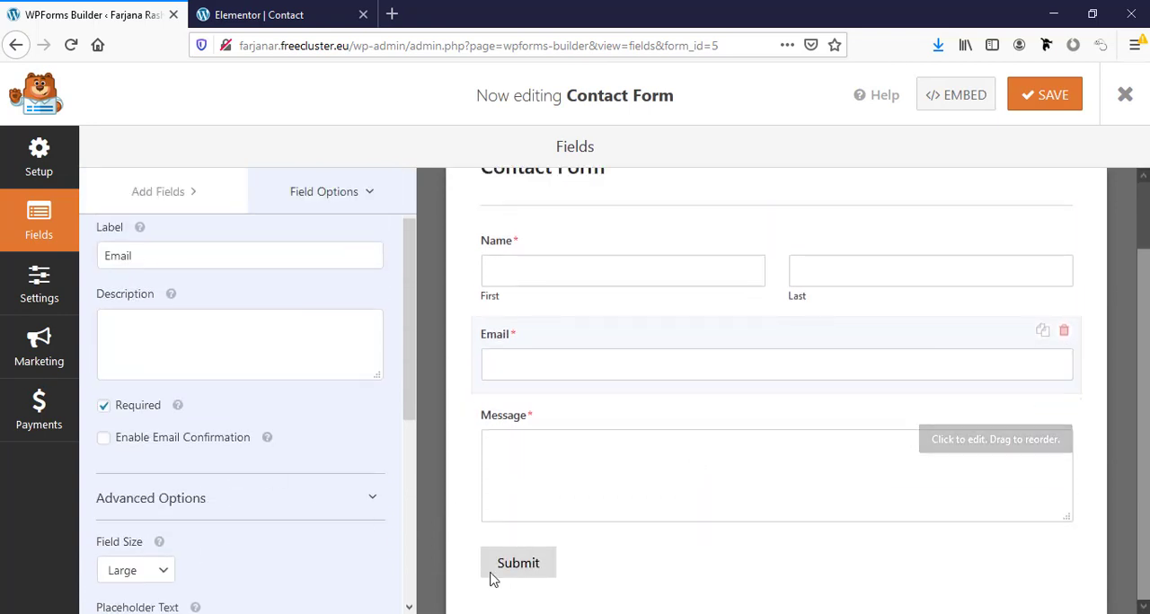
- Open the form's general settings and examine the form name, submit button text and anti-spam options
{"action": "left_click", "coordinate": [40, 288]}
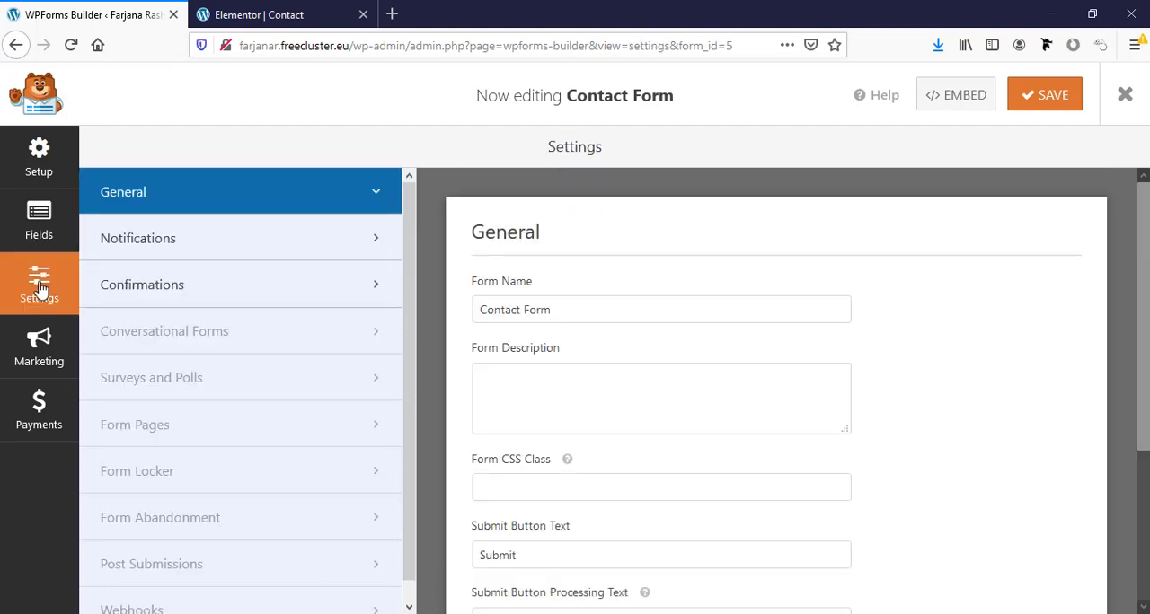
{"action": "scroll", "coordinate": [528, 431], "scroll_direction": "down", "scroll_amount": 4}
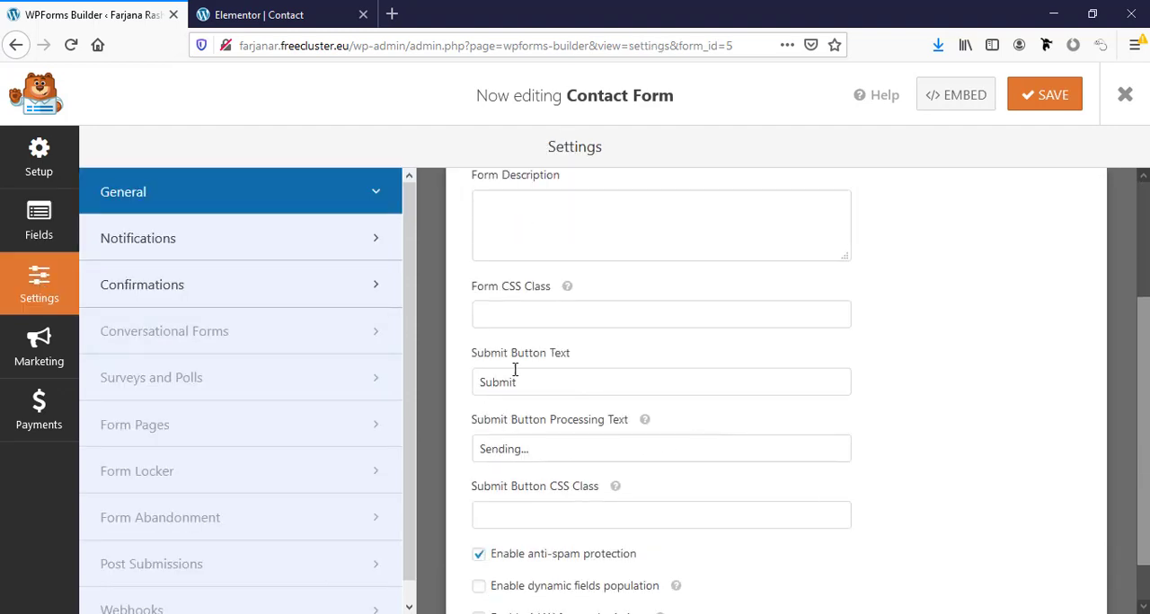
{"action": "left_click", "coordinate": [545, 385]}
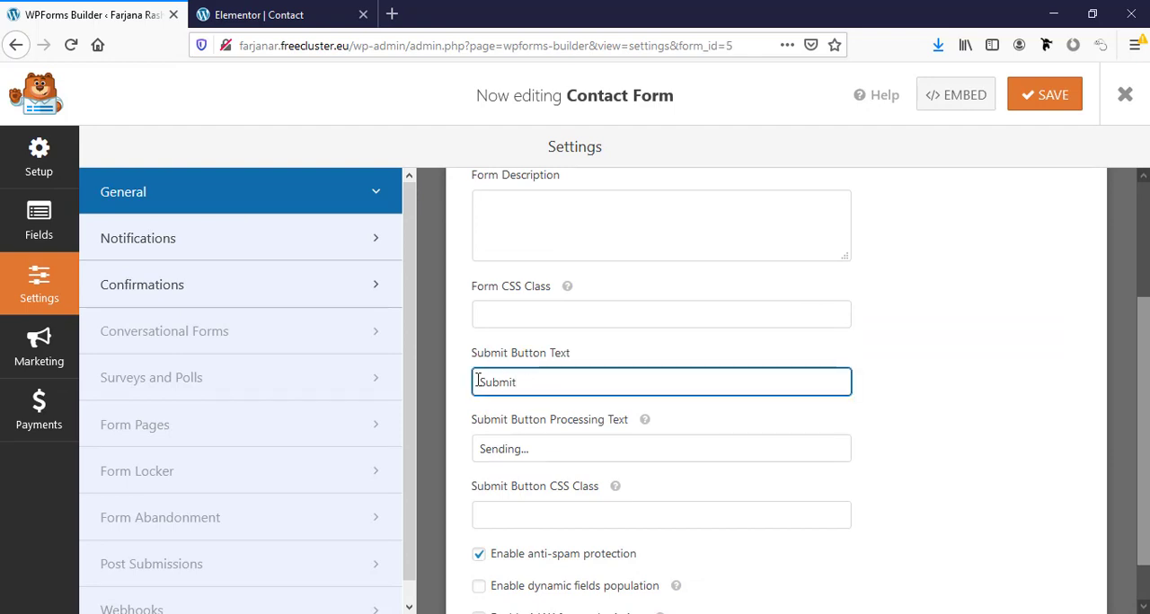
{"action": "scroll", "coordinate": [524, 434], "scroll_direction": "down", "scroll_amount": 2}
{"action": "scroll", "coordinate": [534, 440], "scroll_direction": "up", "scroll_amount": 6}
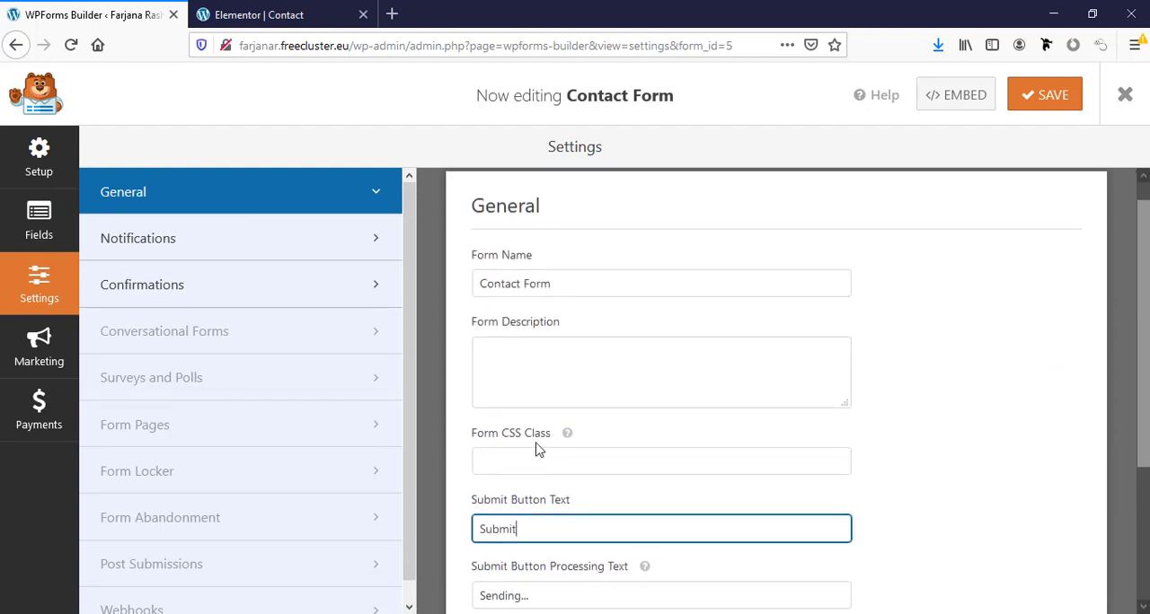
{"action": "left_click", "coordinate": [518, 312]}
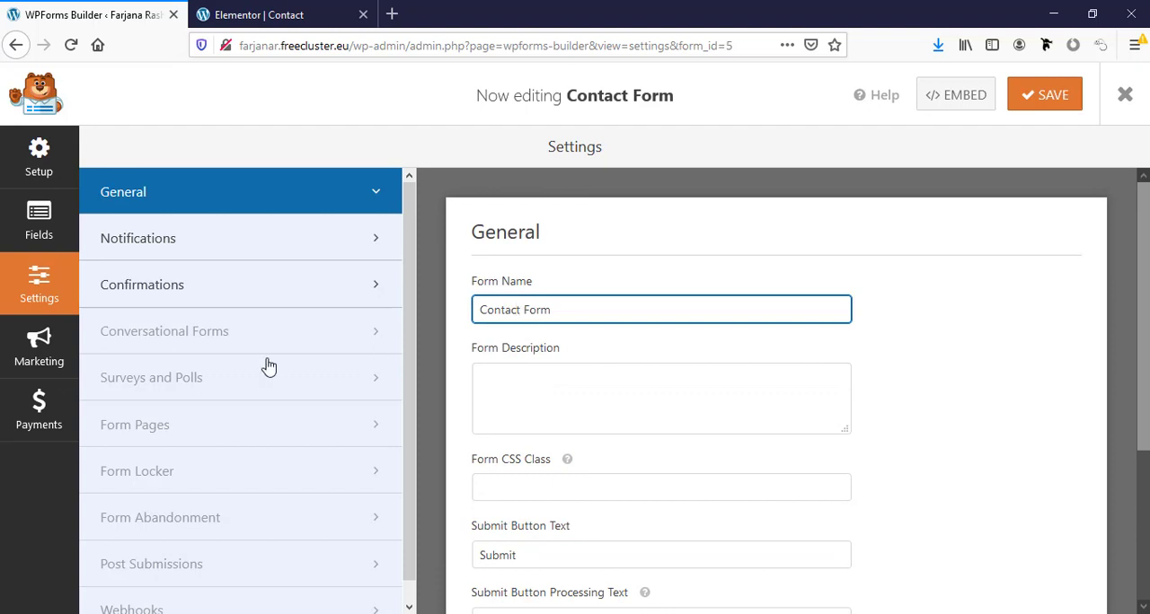
- Review the form's notification settings, including the recipient, subject, sender, reply-to and message, checking against the form on the Contact page
{"action": "left_click", "coordinate": [177, 239]}
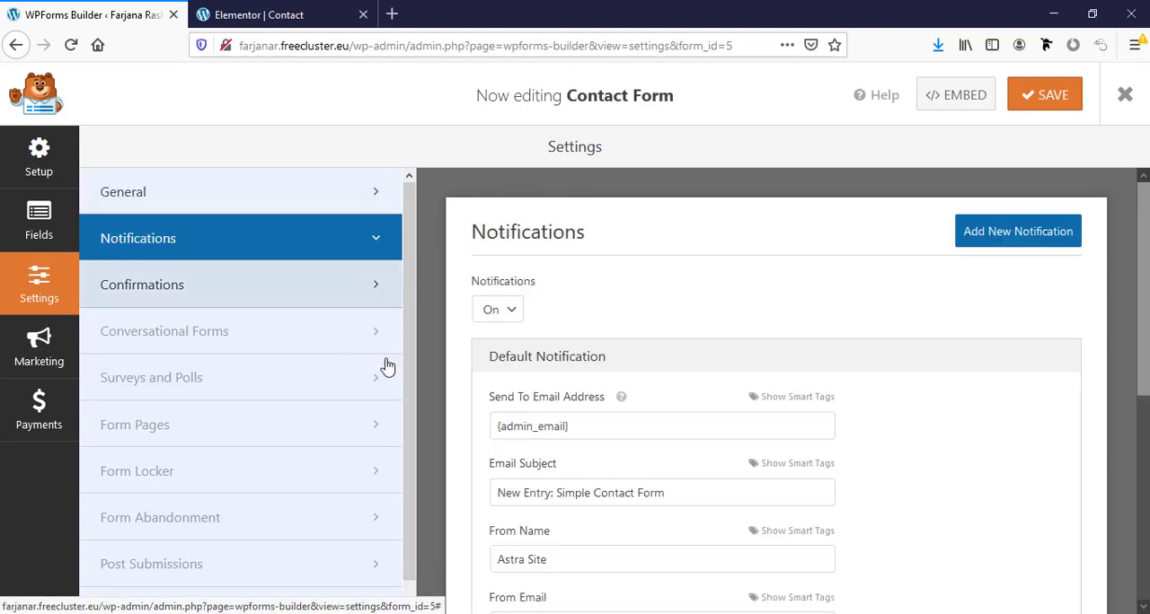
{"action": "scroll", "coordinate": [593, 459], "scroll_direction": "down", "scroll_amount": 1}
{"action": "left_click", "coordinate": [498, 368]}
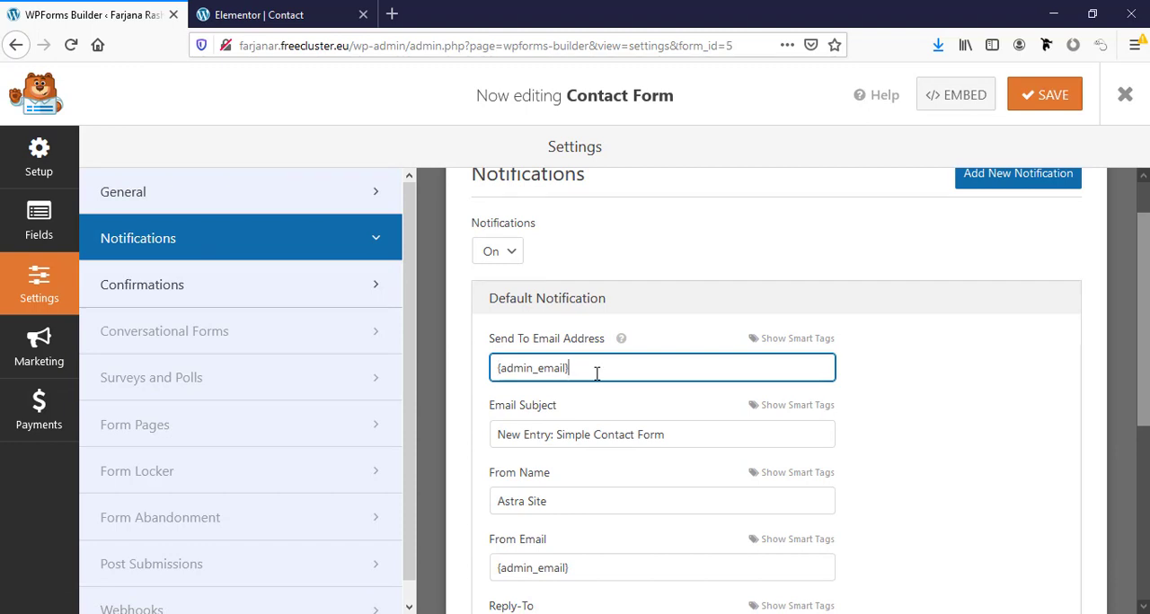
{"action": "left_click", "coordinate": [261, 14]}
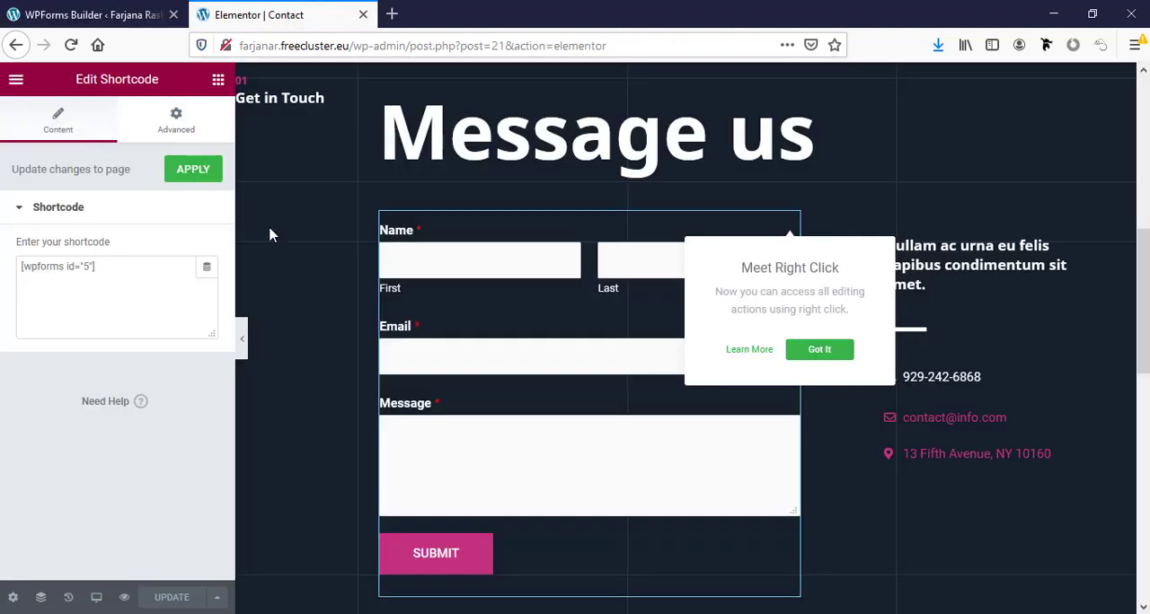
{"action": "left_click", "coordinate": [84, 8]}
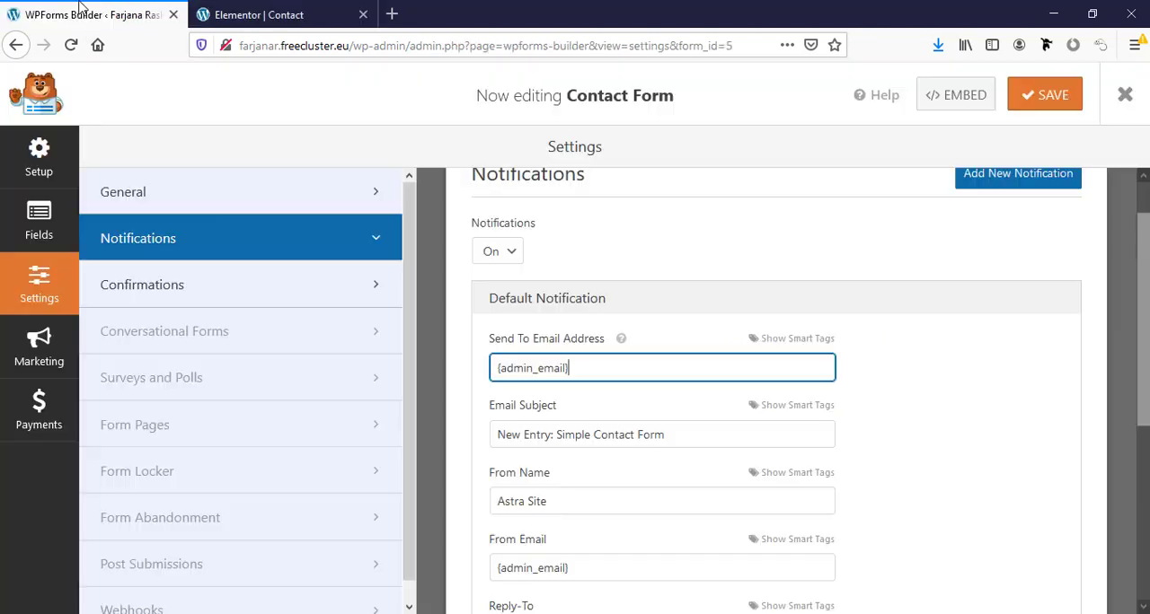
{"action": "left_click_drag", "start_coordinate": [571, 368], "coordinate": [427, 365]}
{"action": "scroll", "coordinate": [508, 440], "scroll_direction": "down", "scroll_amount": 1}
{"action": "double_click", "coordinate": [530, 373]}
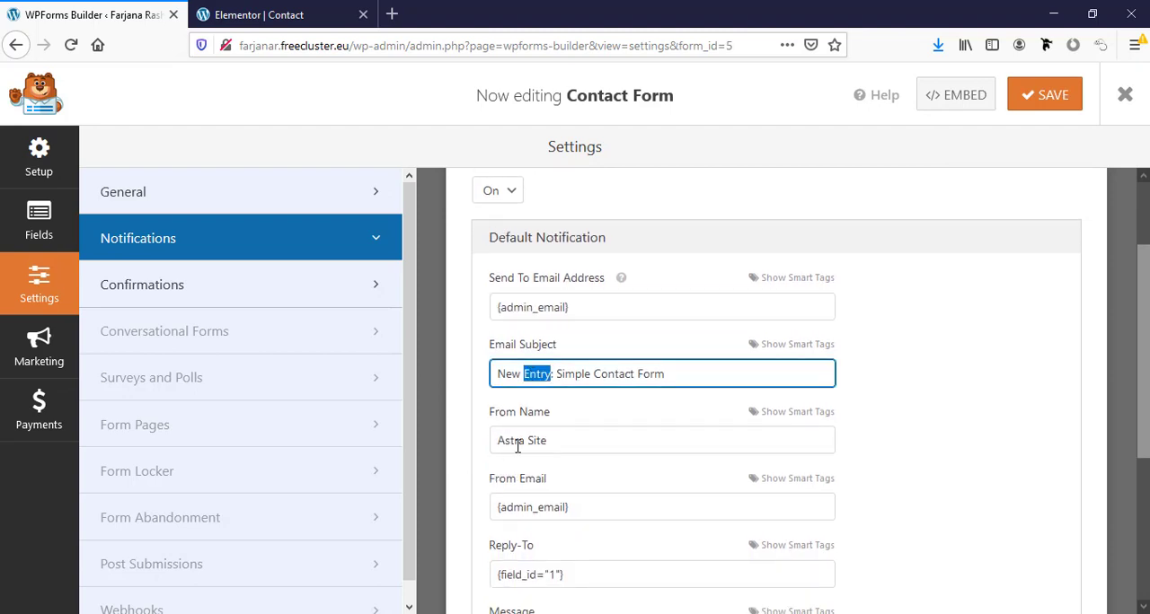
{"action": "scroll", "coordinate": [521, 440], "scroll_direction": "down", "scroll_amount": 2}
{"action": "scroll", "coordinate": [539, 449], "scroll_direction": "down", "scroll_amount": 2}
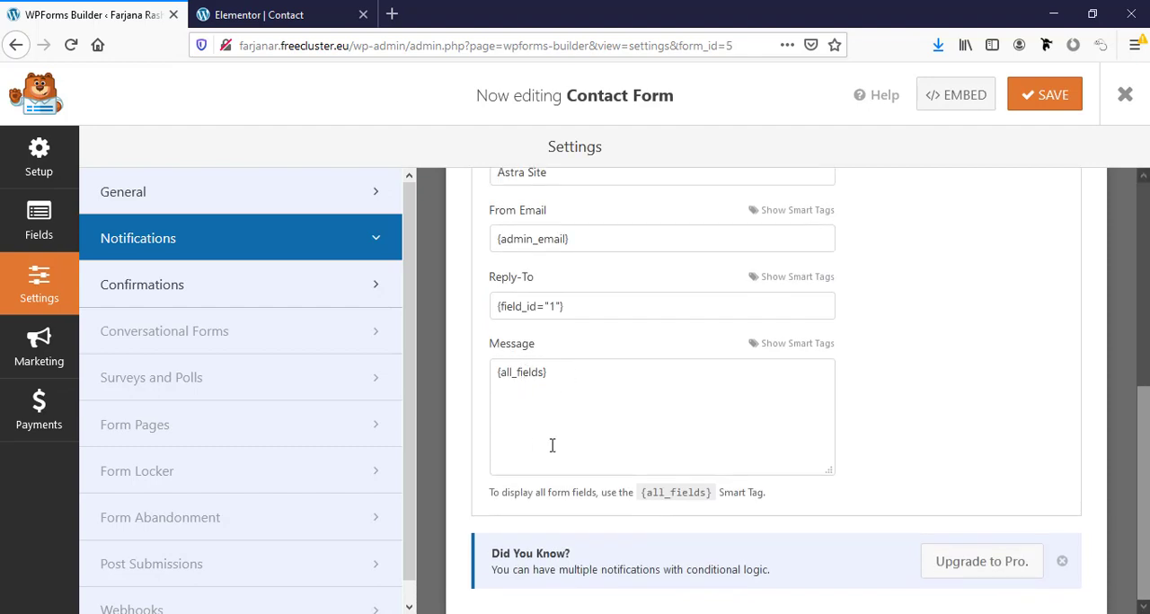
- View the form's confirmation message settings and return to the Contact page in Elementor
{"action": "left_click", "coordinate": [205, 296]}
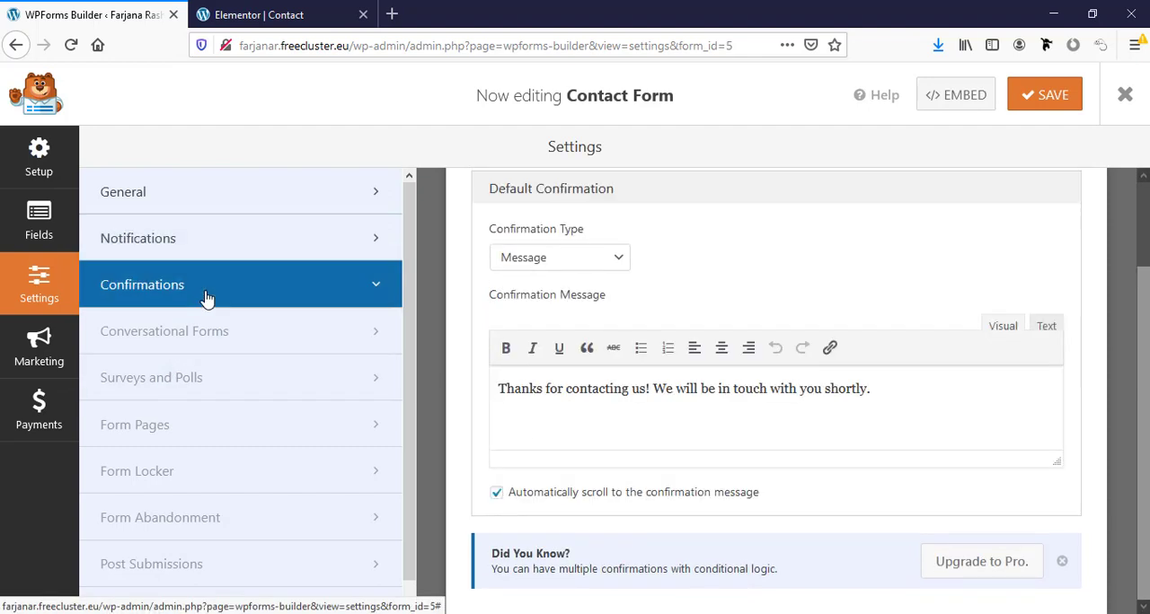
{"action": "left_click", "coordinate": [222, 7]}
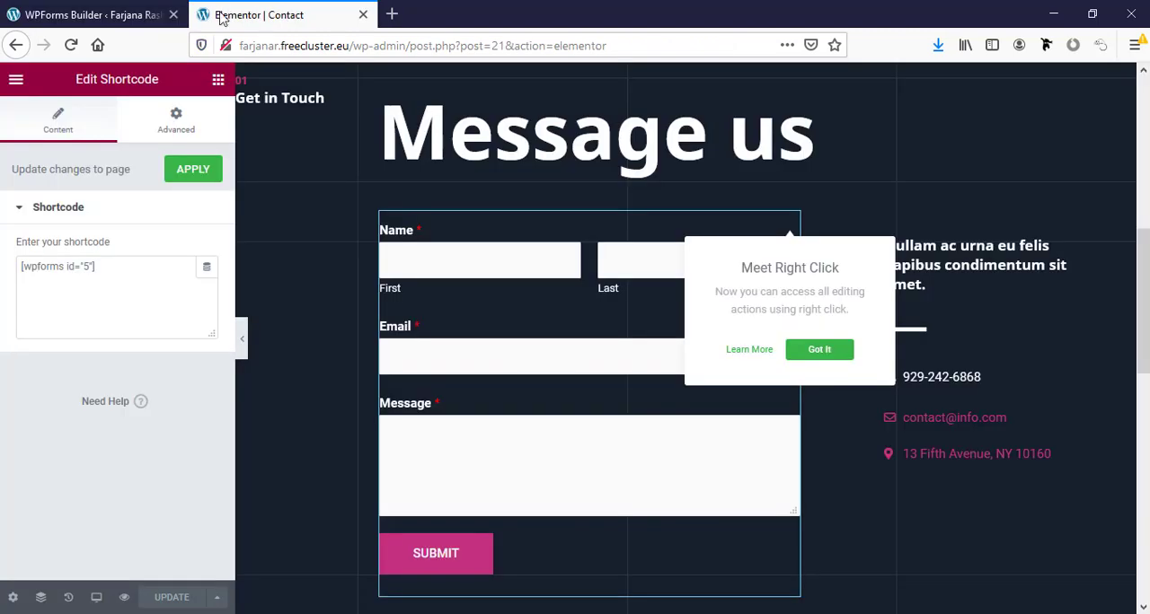
- Return to the WPForms builder and view the available confirmation types for the contact form
{"action": "left_click", "coordinate": [65, 11]}
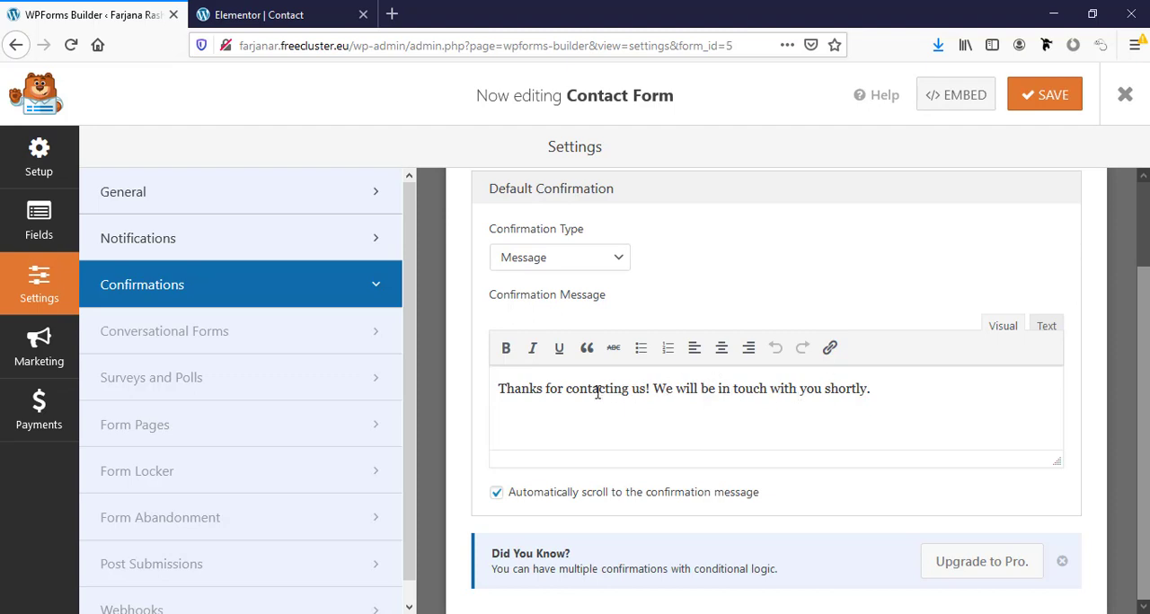
{"action": "left_click", "coordinate": [553, 259]}
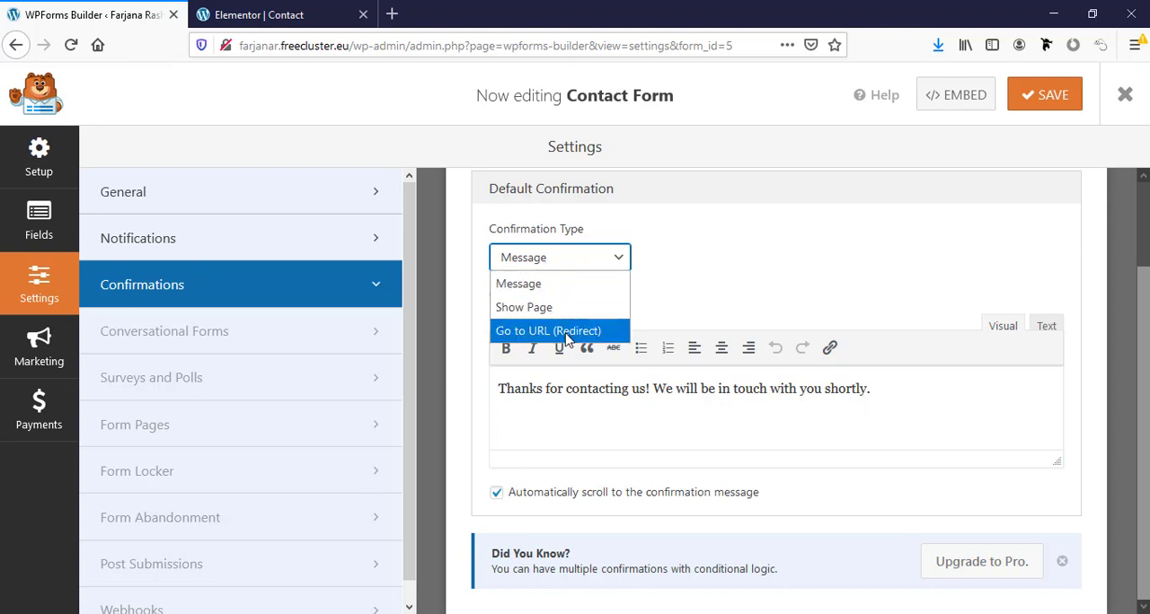
{"action": "left_click", "coordinate": [682, 274]}
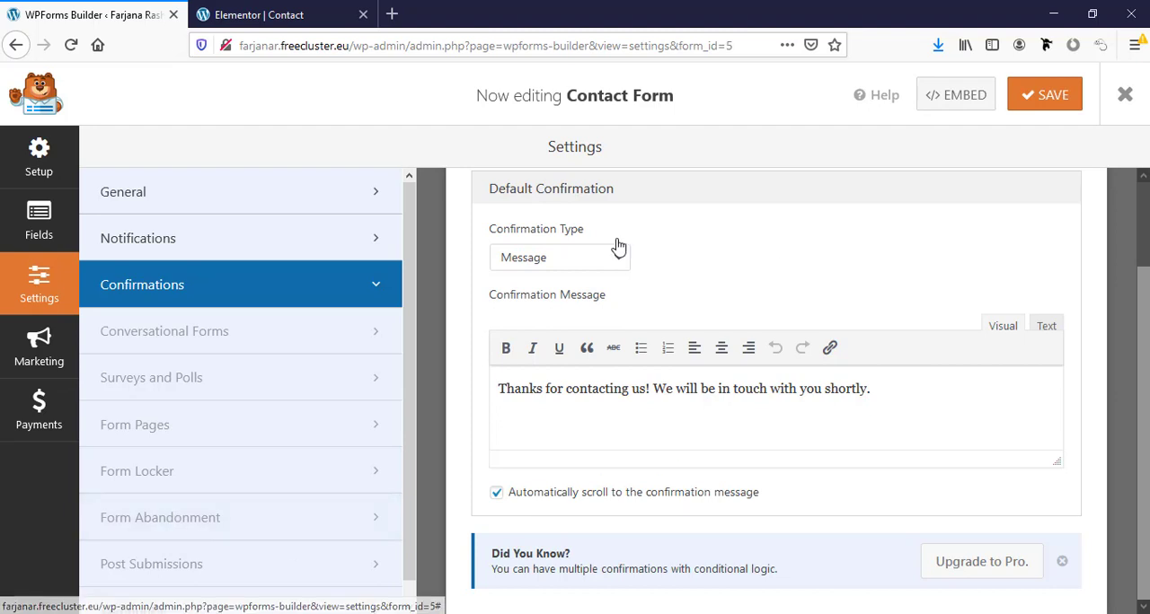
- Save the contact form and close the form builder
{"action": "scroll", "coordinate": [649, 418], "scroll_direction": "up", "scroll_amount": 2}
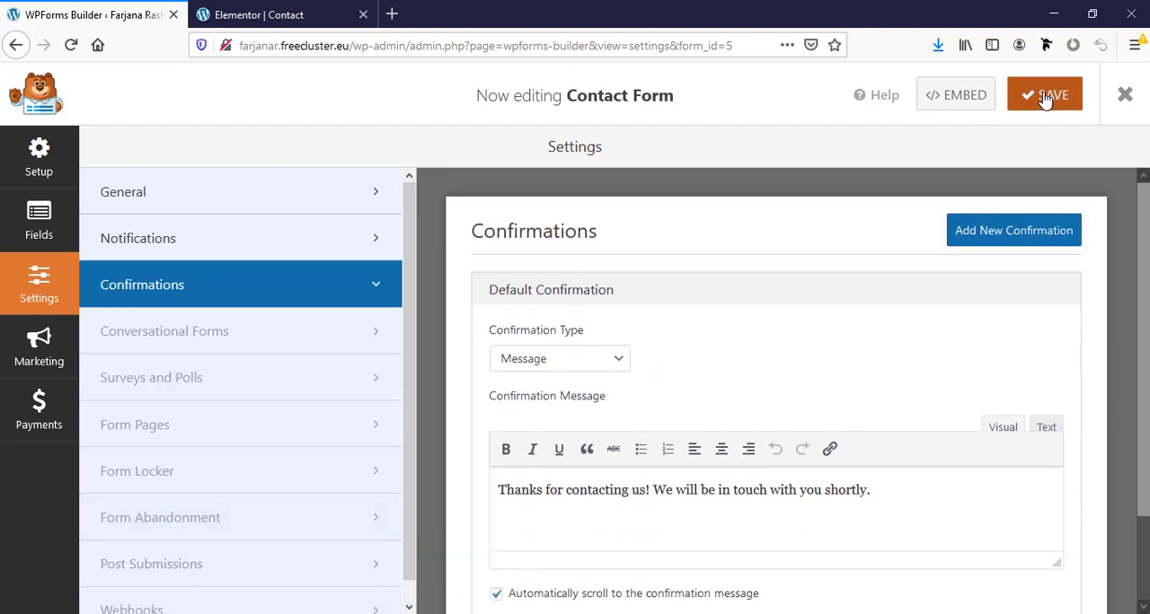
{"action": "left_click", "coordinate": [1045, 99]}
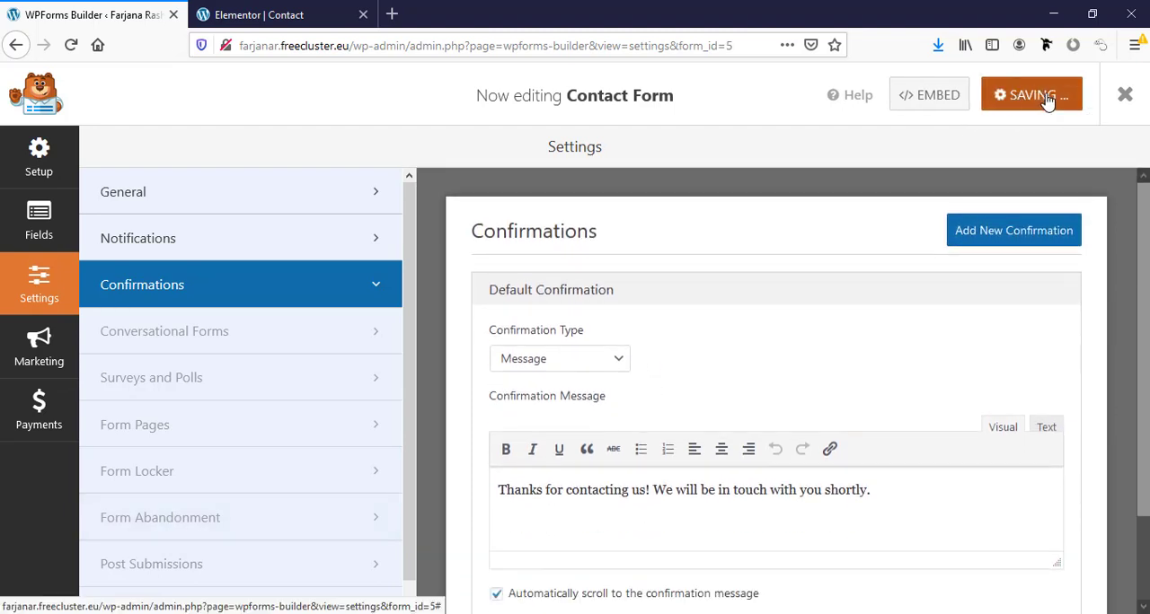
{"action": "left_click", "coordinate": [1124, 95]}
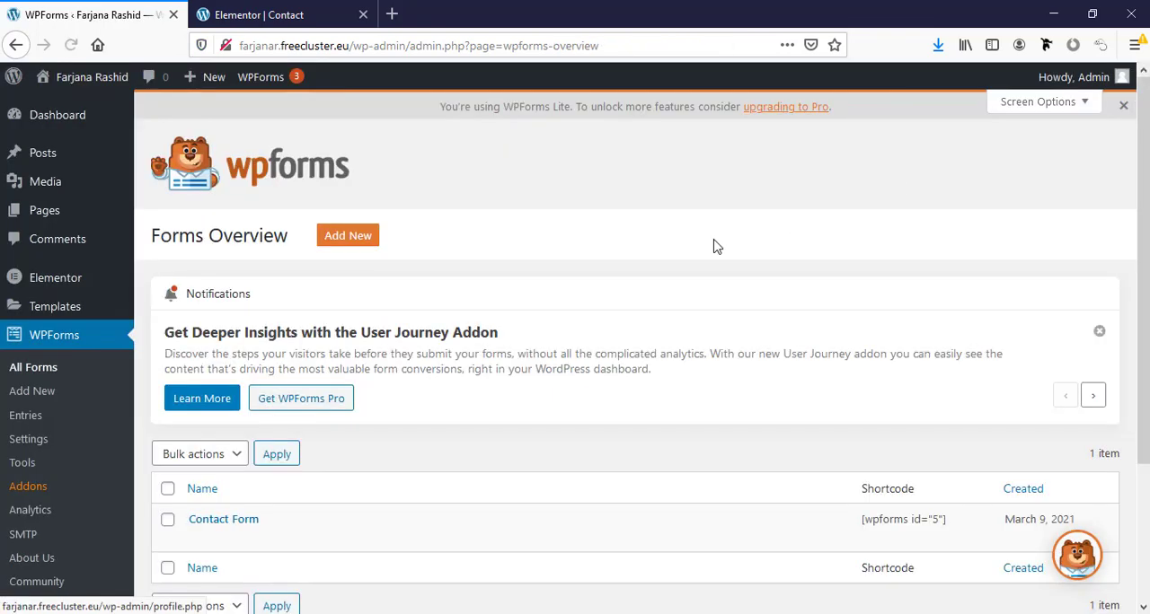
- Try smaller typography sizes on the "Contact Us" heading of the Contact page in Elementor, and clear the size again
{"action": "left_click", "coordinate": [265, 10]}
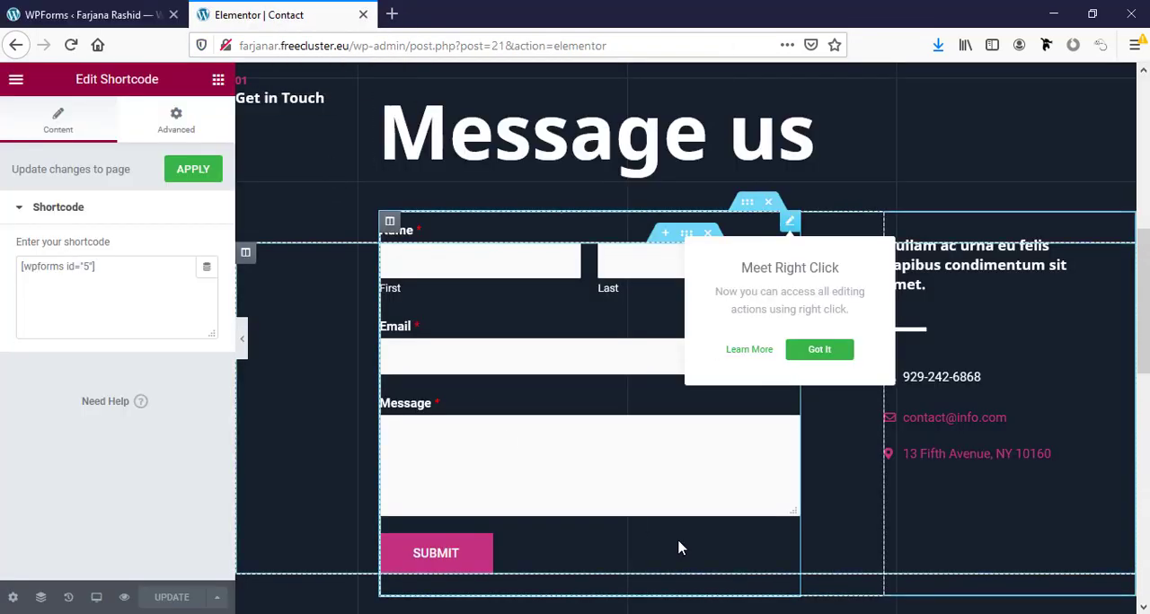
{"action": "scroll", "coordinate": [680, 542], "scroll_direction": "up", "scroll_amount": 2}
{"action": "scroll", "coordinate": [680, 542], "scroll_direction": "up", "scroll_amount": 5}
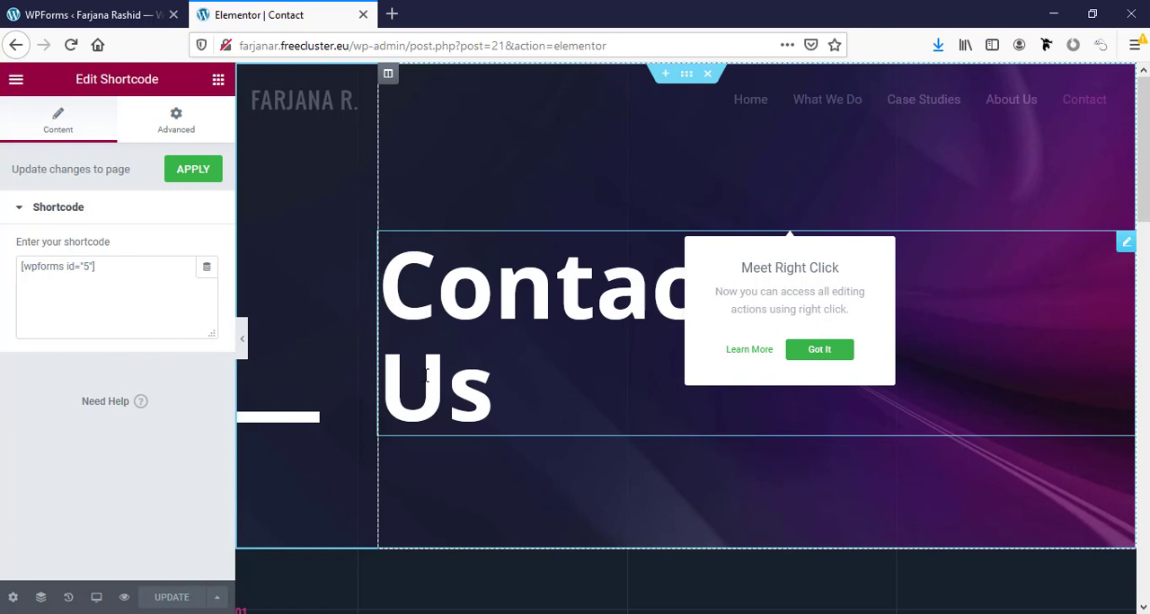
{"action": "left_click", "coordinate": [519, 325]}
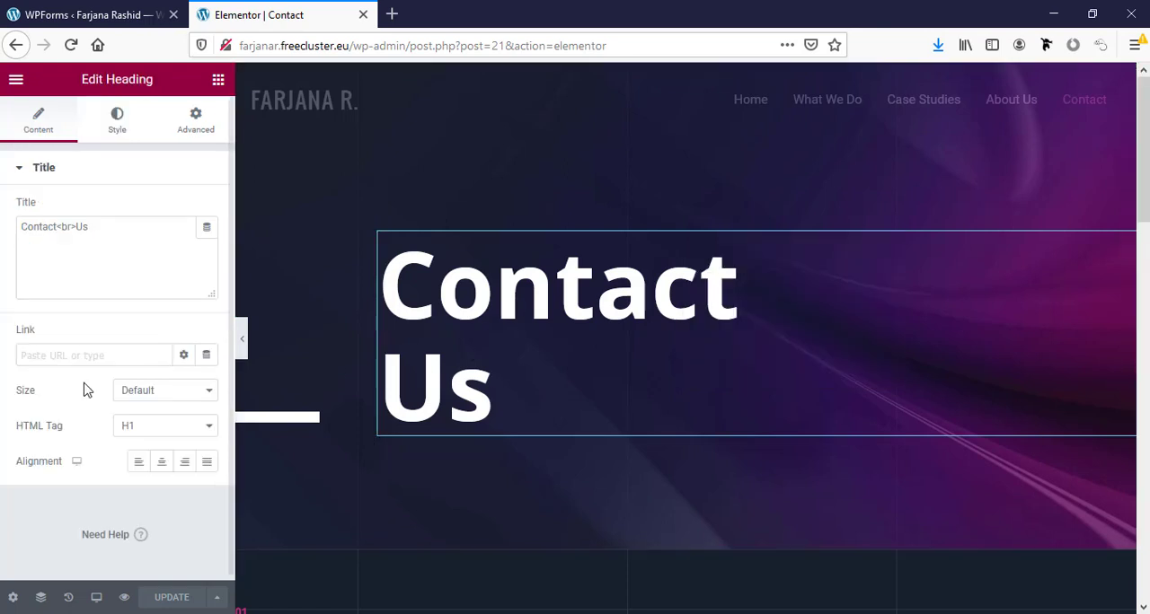
{"action": "left_click", "coordinate": [119, 131]}
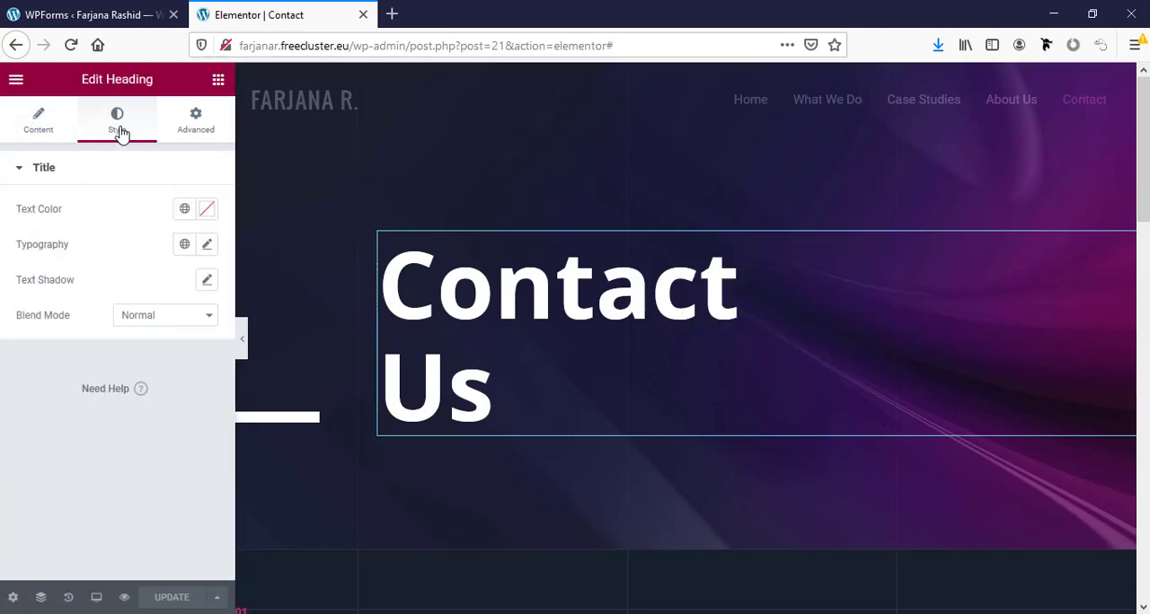
{"action": "left_click", "coordinate": [207, 246]}
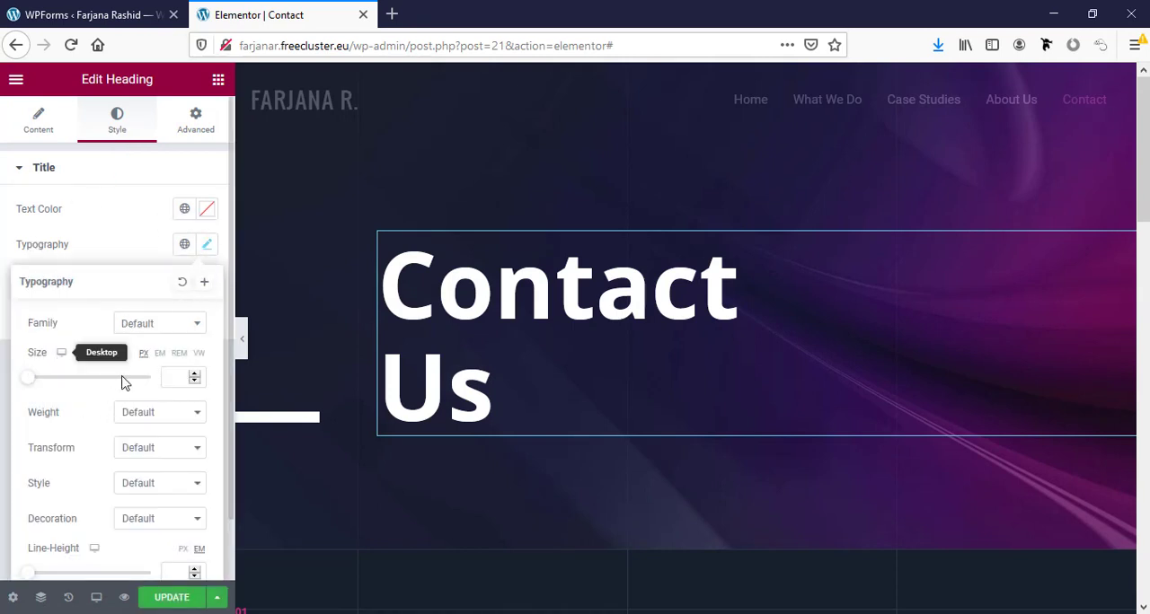
{"action": "left_click", "coordinate": [168, 379]}
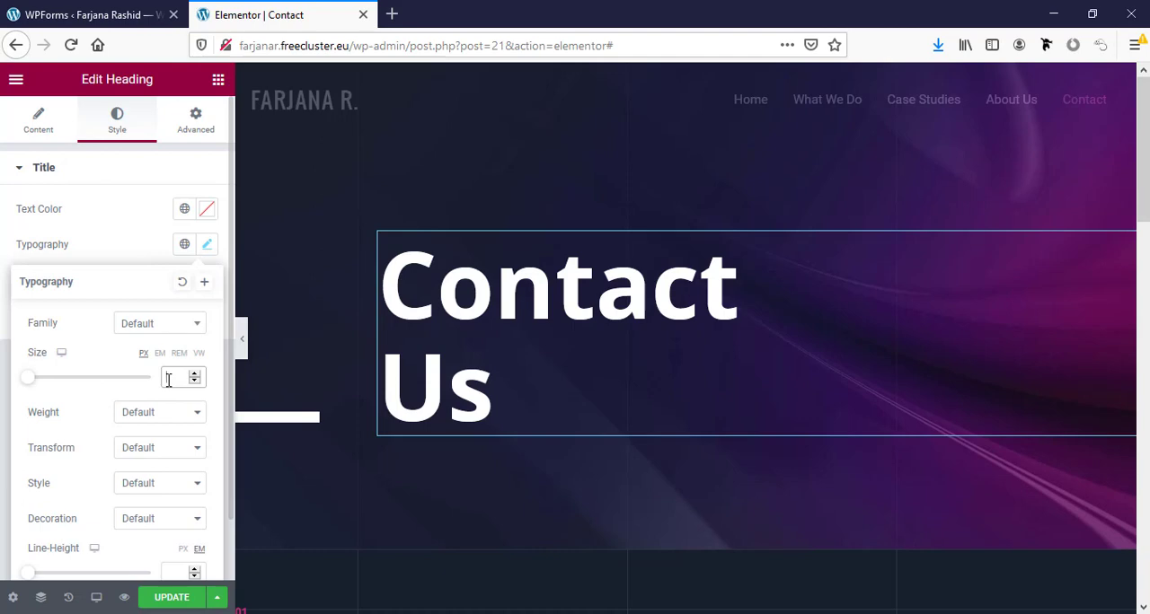
{"action": "type", "text": "12"}
{"action": "double_click", "coordinate": [169, 380]}
{"action": "type", "text": "20"}
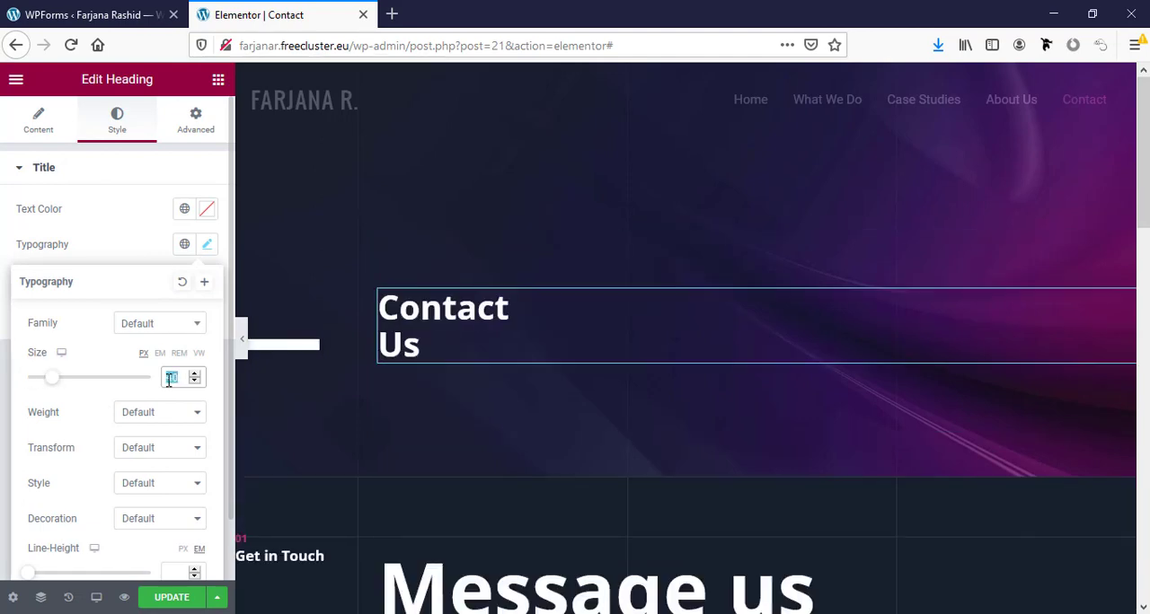
{"action": "type", "text": "30"}
{"action": "double_click", "coordinate": [169, 380]}
{"action": "key", "text": "BackSpace"}
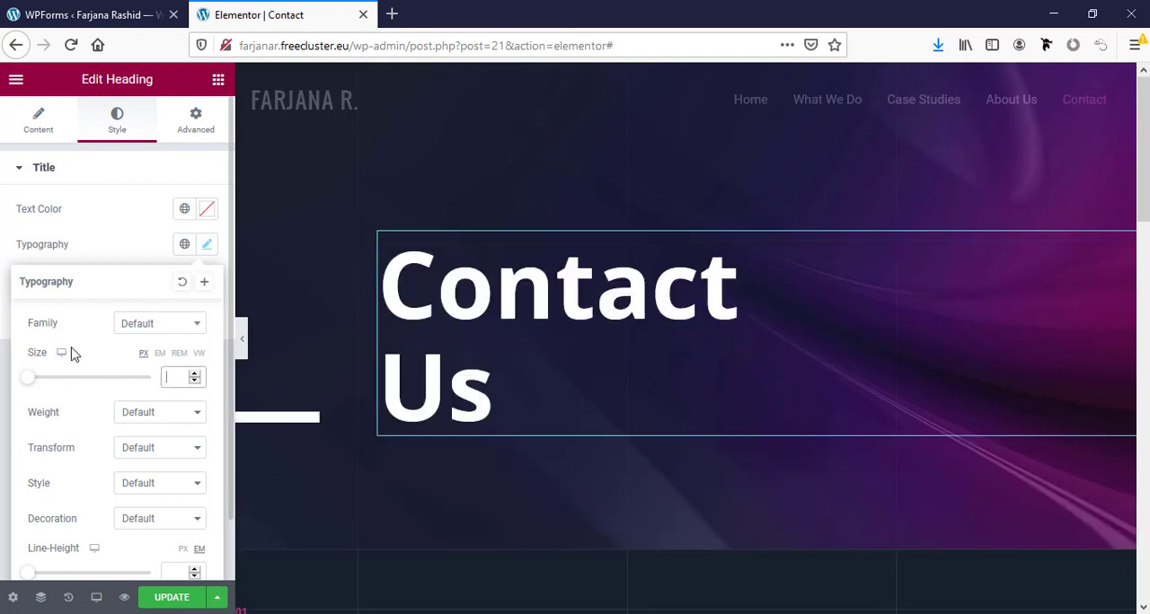
- Browse the font families offered for the "Contact Us" heading
{"action": "left_click", "coordinate": [152, 325]}
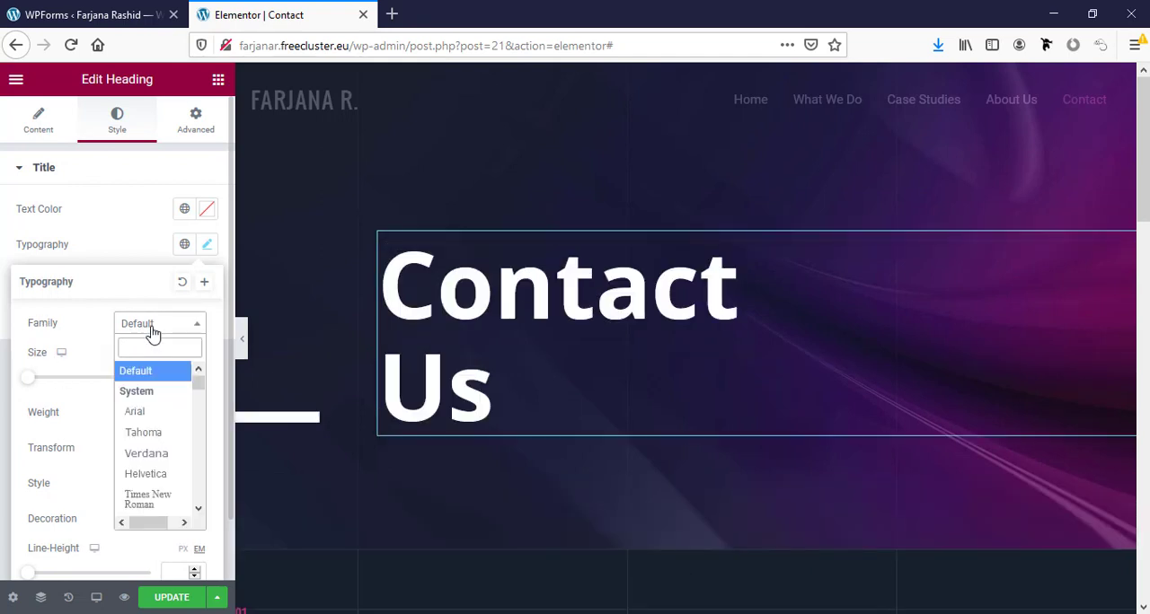
{"action": "scroll", "coordinate": [172, 494], "scroll_direction": "down", "scroll_amount": 3}
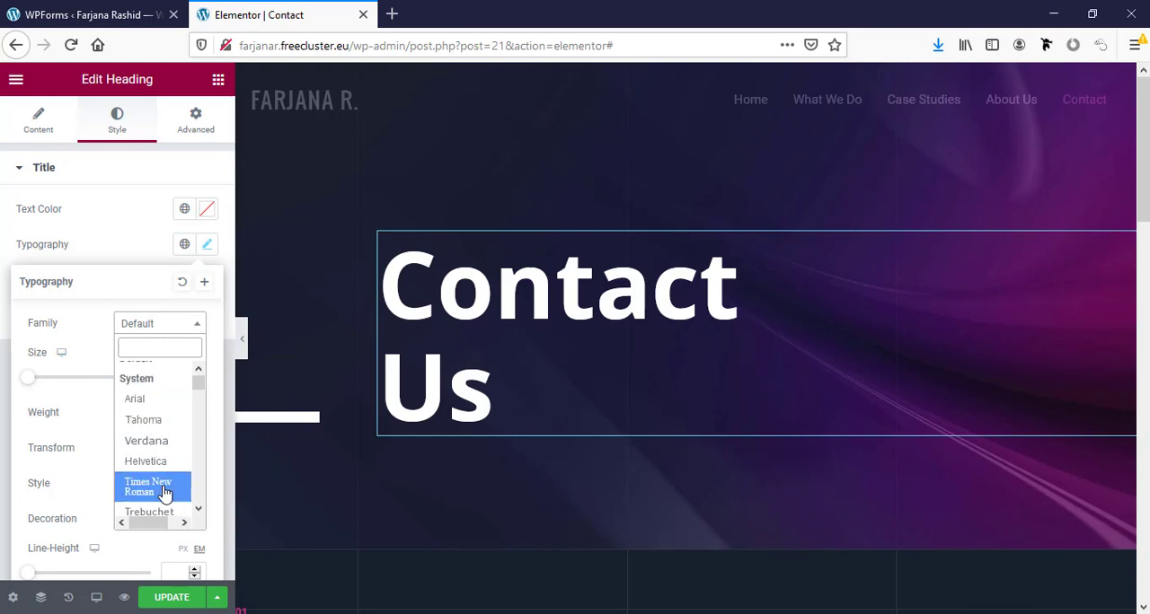
{"action": "left_click", "coordinate": [127, 330]}
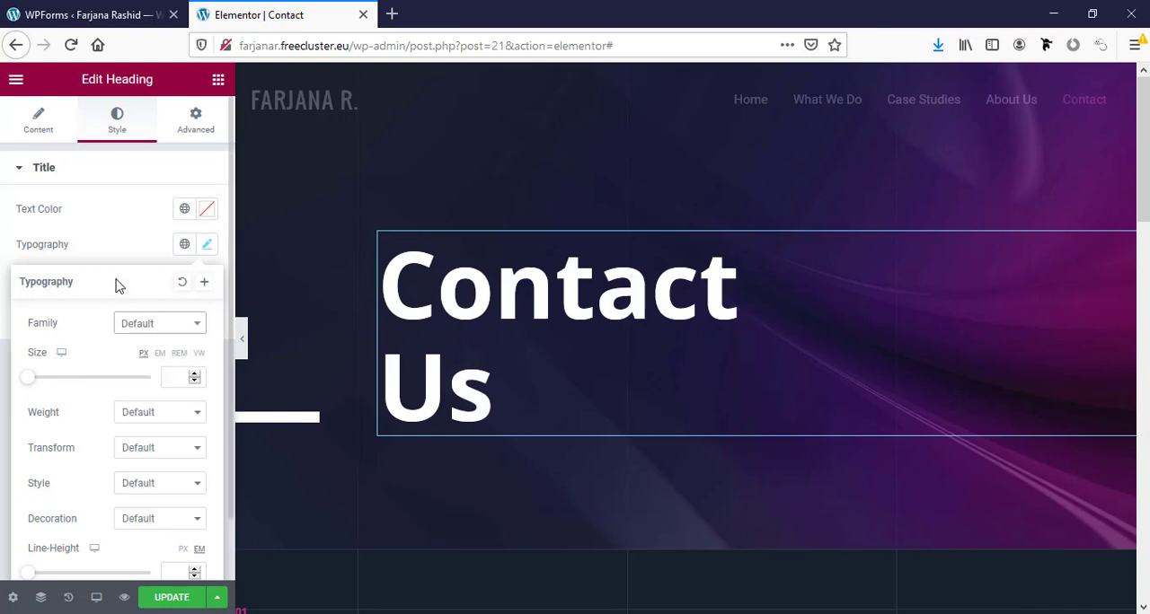
- Try the Uppercase text transform on the "Contact Us" heading and set it back to Default
{"action": "left_click", "coordinate": [143, 451]}
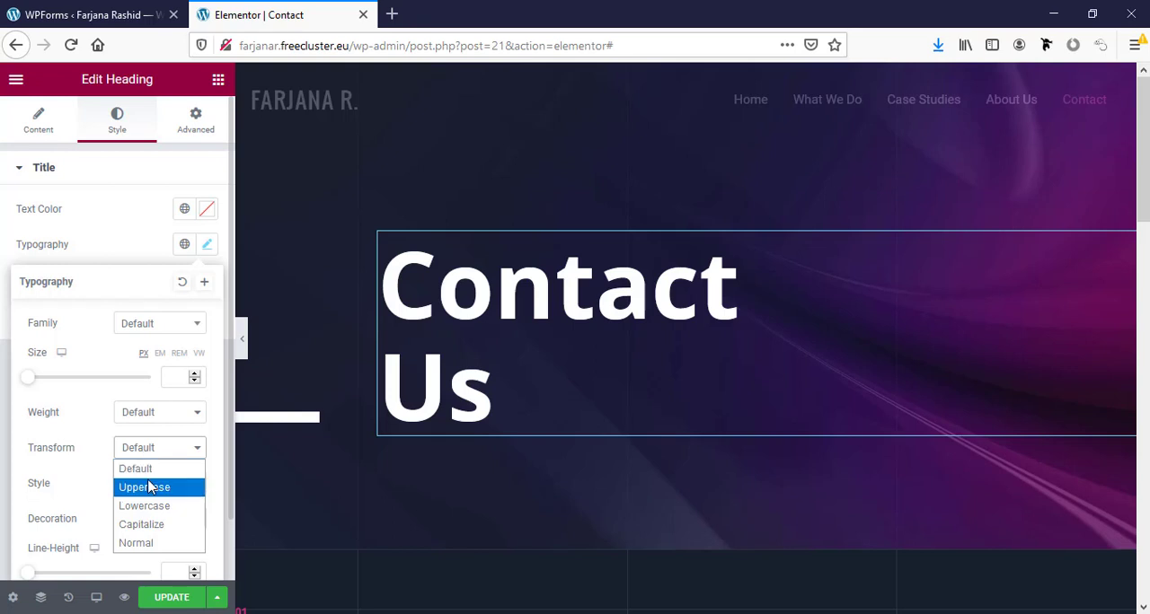
{"action": "left_click", "coordinate": [148, 487]}
{"action": "left_click", "coordinate": [154, 451]}
{"action": "left_click", "coordinate": [156, 469]}
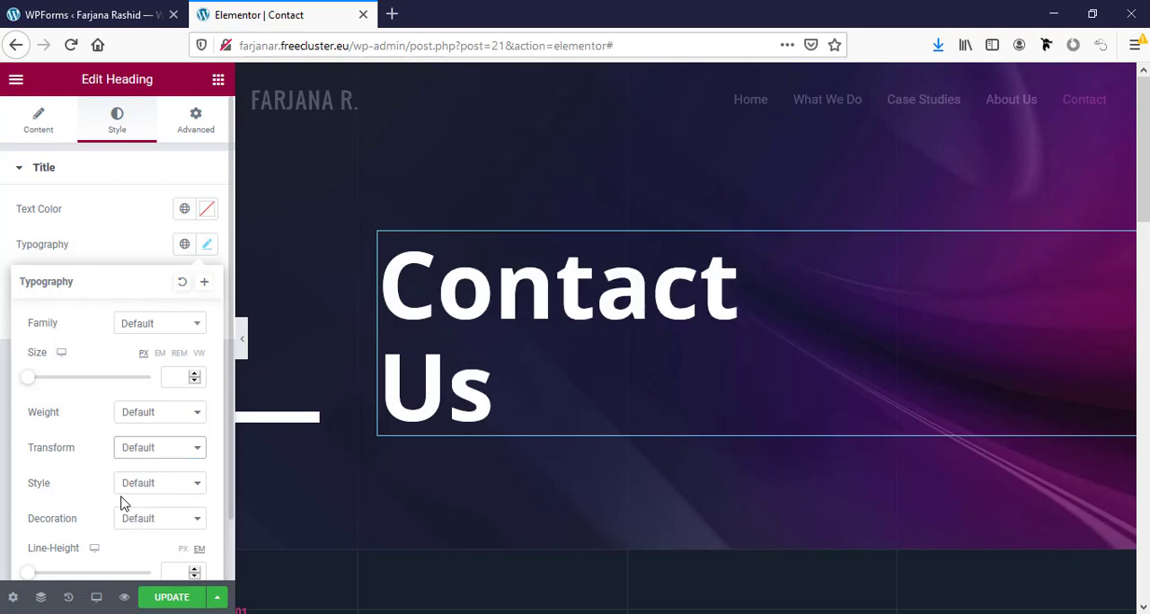
- View the font style options for the "Contact Us" heading, such as Italic and Oblique
{"action": "scroll", "coordinate": [127, 503], "scroll_direction": "down", "scroll_amount": 1}
{"action": "left_click", "coordinate": [136, 434]}
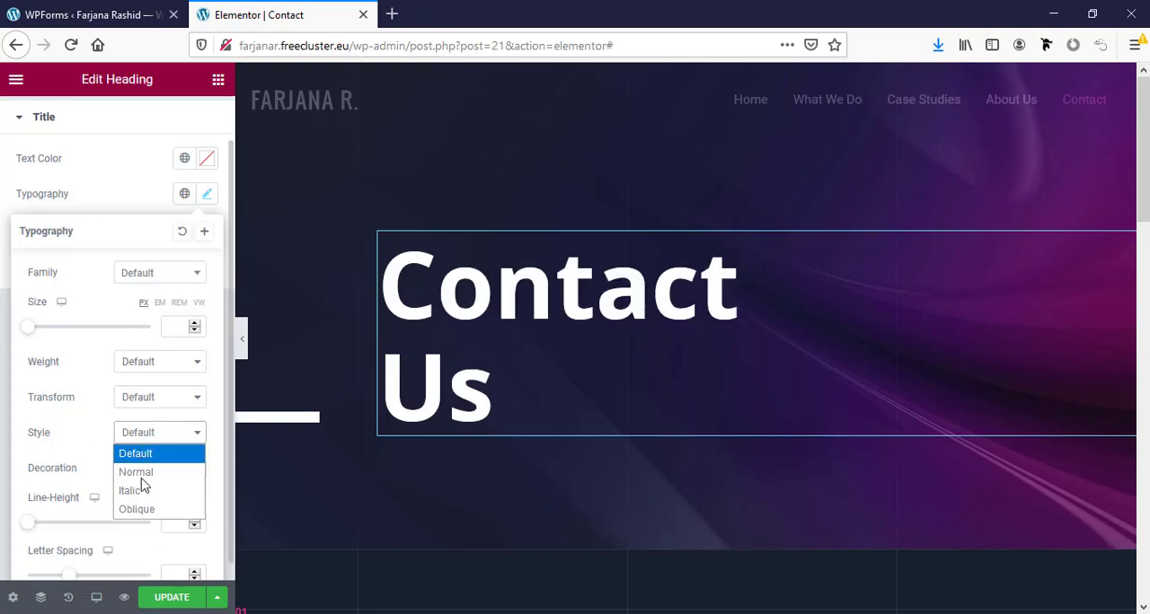
{"action": "left_click", "coordinate": [87, 444]}
- Try a letter spacing of 4.4 on the "Contact Us" heading, clear the value and close the typography settings
{"action": "scroll", "coordinate": [141, 472], "scroll_direction": "down", "scroll_amount": 1}
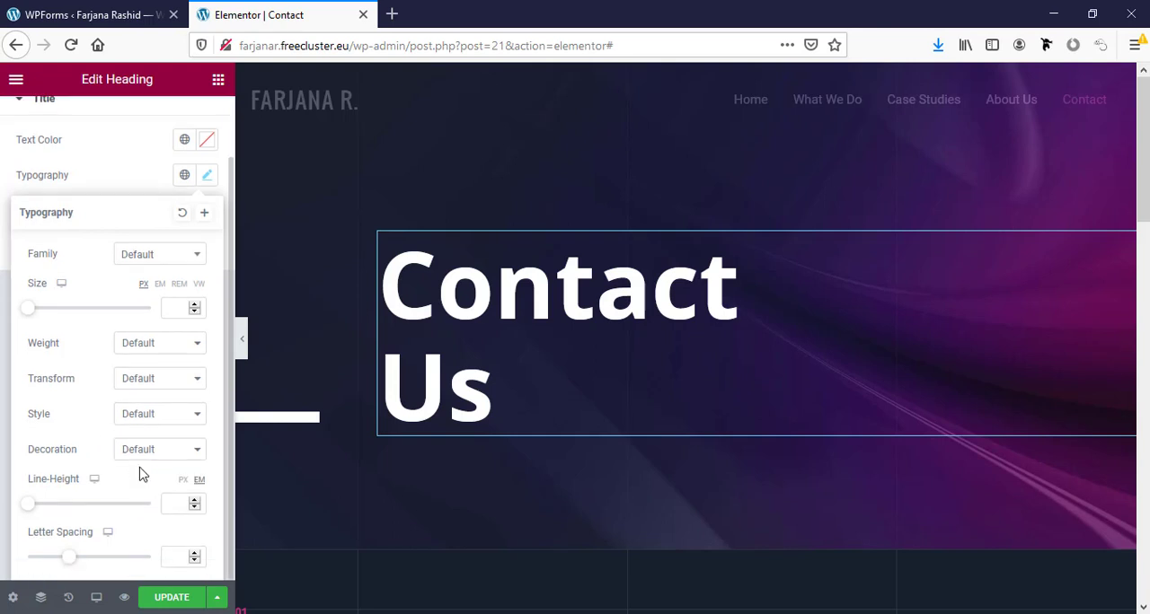
{"action": "left_click_drag", "start_coordinate": [67, 561], "coordinate": [105, 564]}
{"action": "double_click", "coordinate": [176, 550]}
{"action": "left_click_drag", "start_coordinate": [176, 548], "coordinate": [150, 569]}
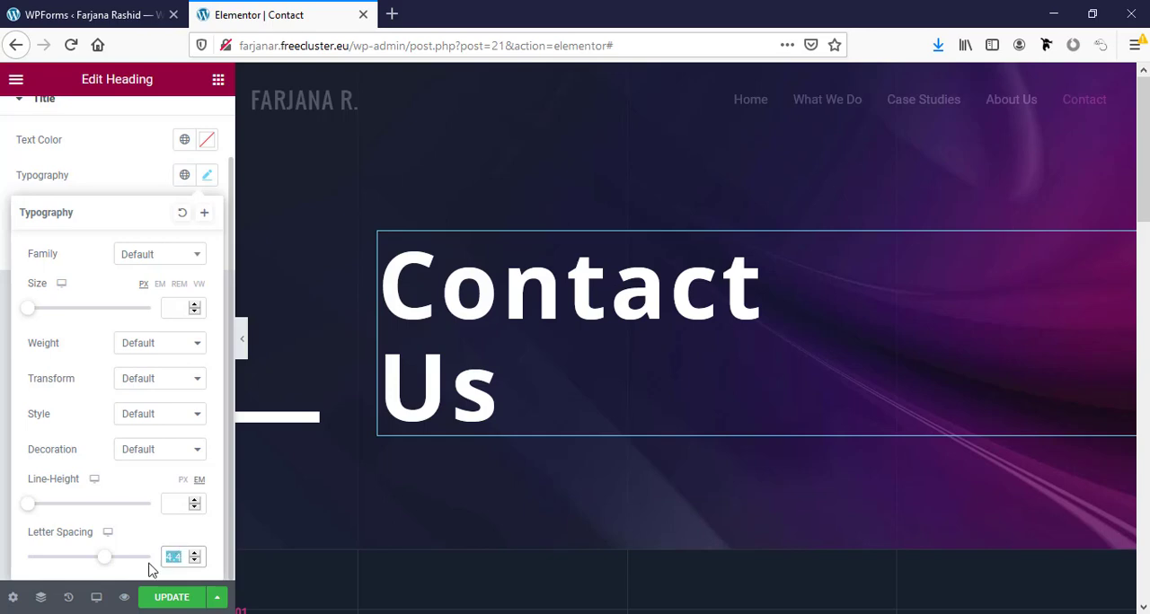
{"action": "key", "text": "BackSpace"}
{"action": "scroll", "coordinate": [491, 490], "scroll_direction": "down", "scroll_amount": 3}
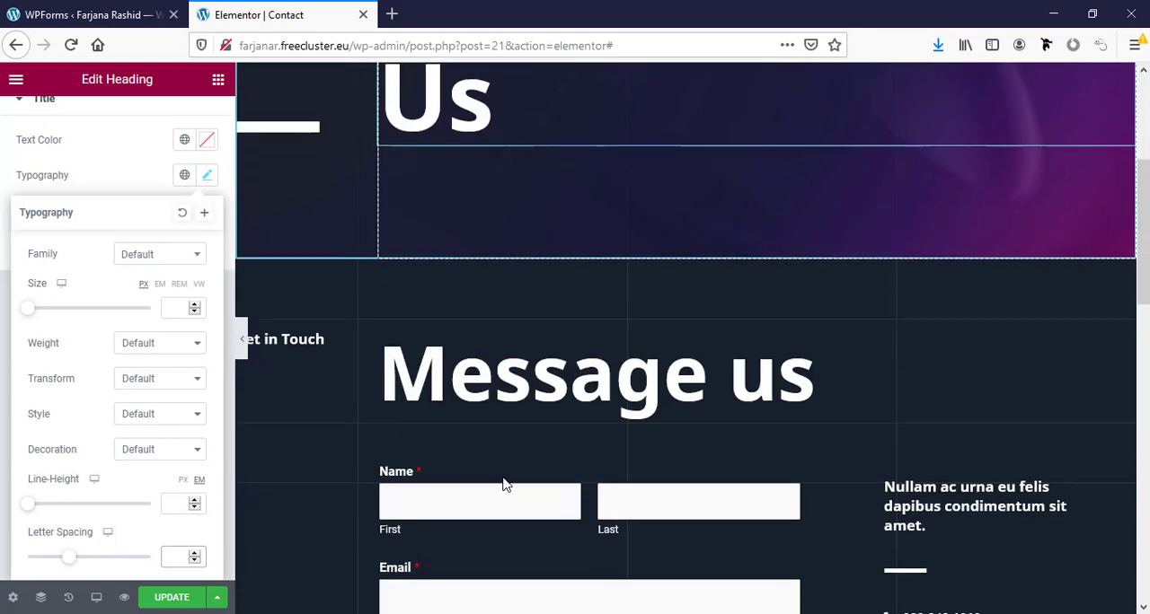
{"action": "scroll", "coordinate": [503, 485], "scroll_direction": "up", "scroll_amount": 1}
{"action": "left_click", "coordinate": [98, 156]}
- Update the Contact page and leave the Elementor editor to view the published page
{"action": "scroll", "coordinate": [103, 159], "scroll_direction": "up", "scroll_amount": 2}
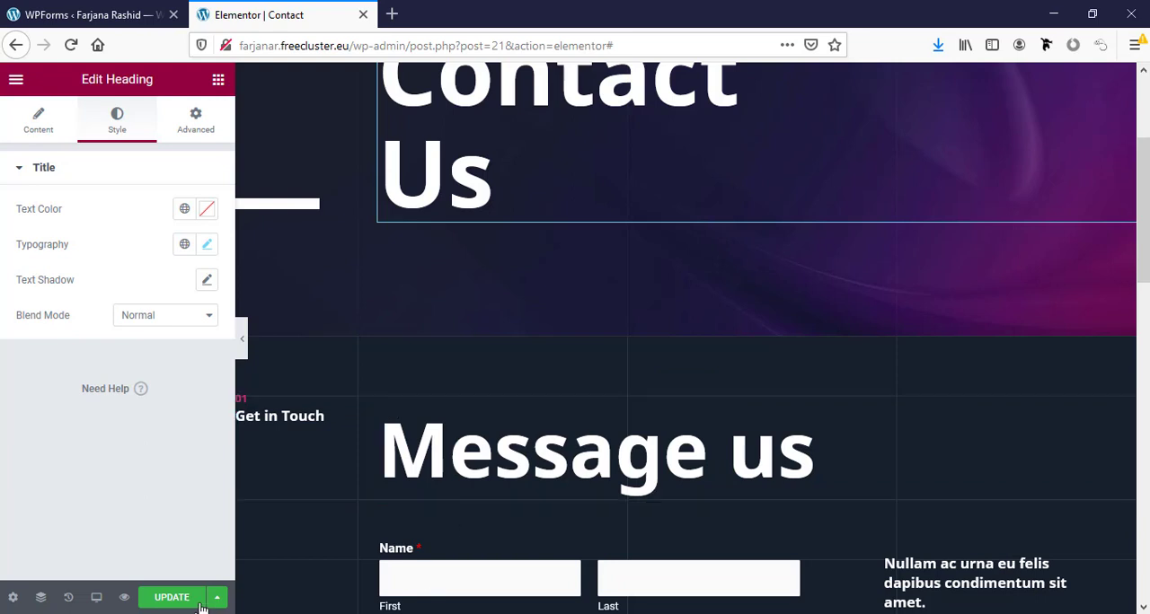
{"action": "left_click", "coordinate": [167, 599]}
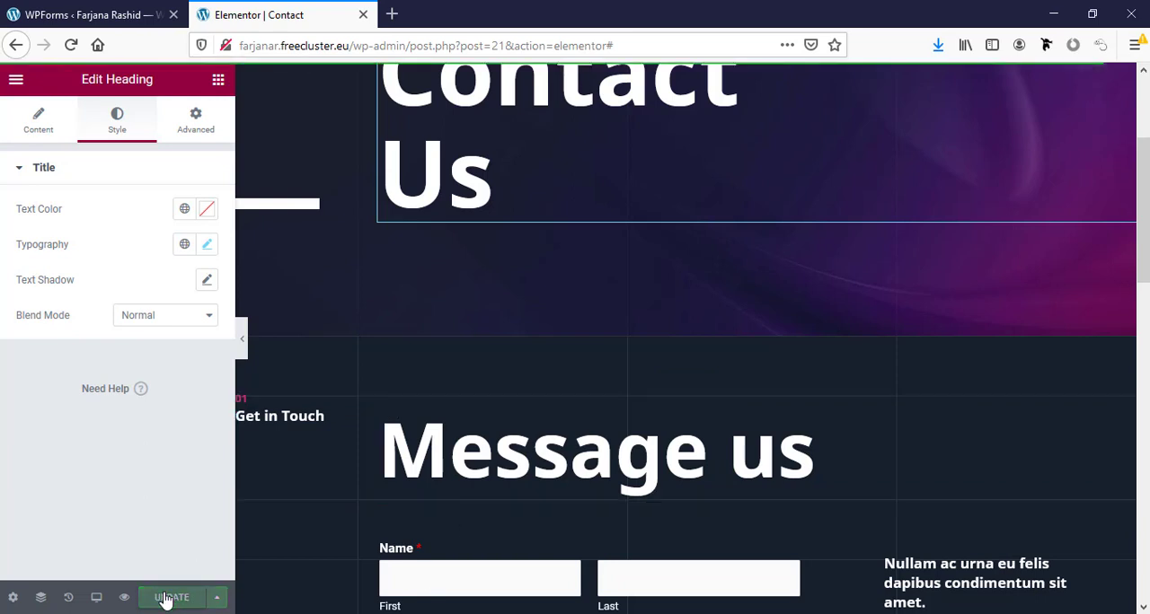
{"action": "left_click", "coordinate": [17, 81]}
{"action": "left_click", "coordinate": [80, 337]}
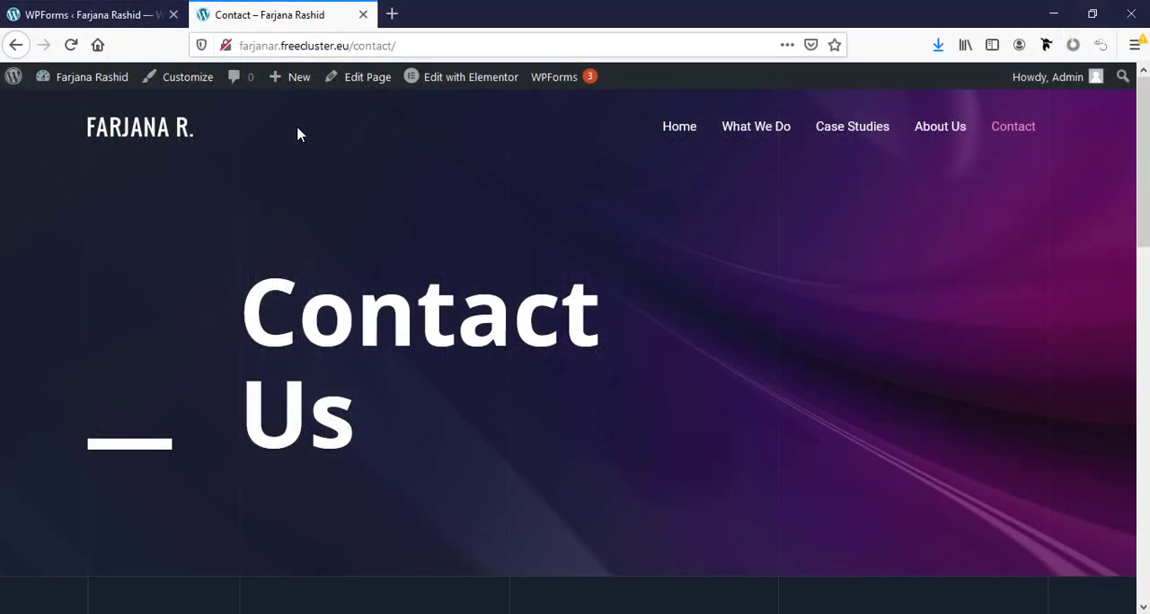
- Start a new WordPress page and turn off the block editor's Fullscreen mode
{"action": "mouse_move", "coordinate": [299, 79]}
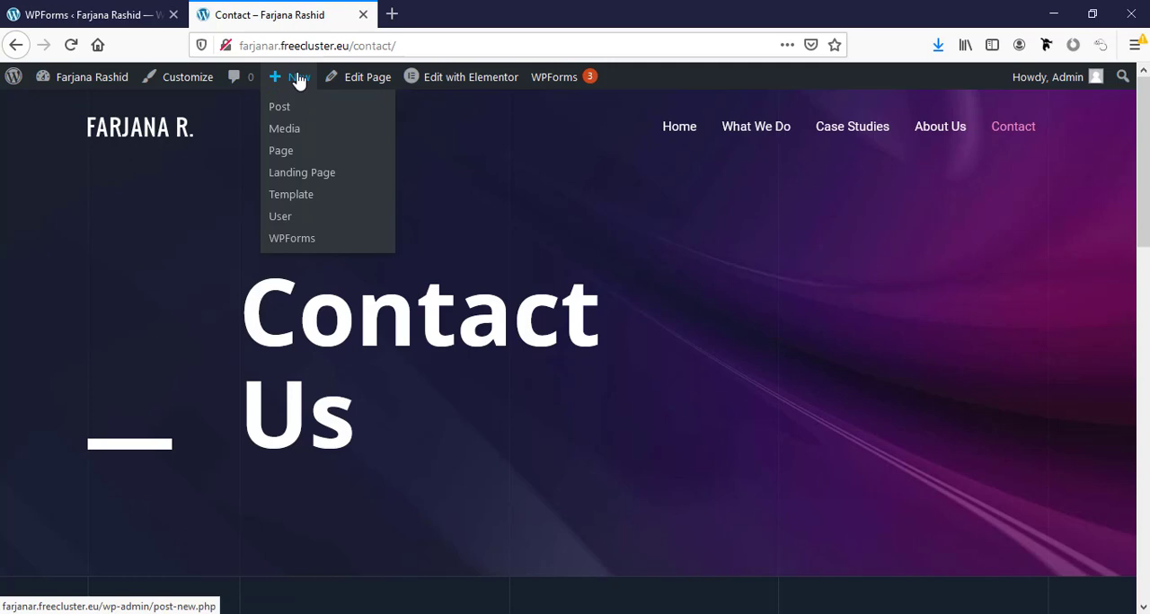
{"action": "left_click", "coordinate": [302, 149]}
{"action": "left_click", "coordinate": [685, 144]}
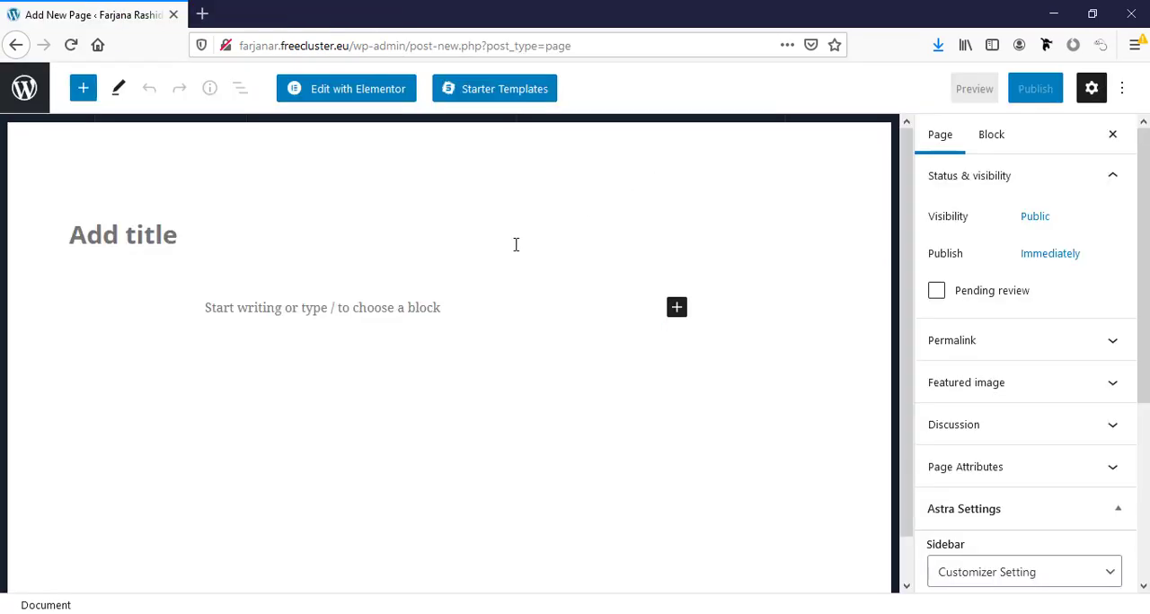
{"action": "left_click", "coordinate": [250, 307]}
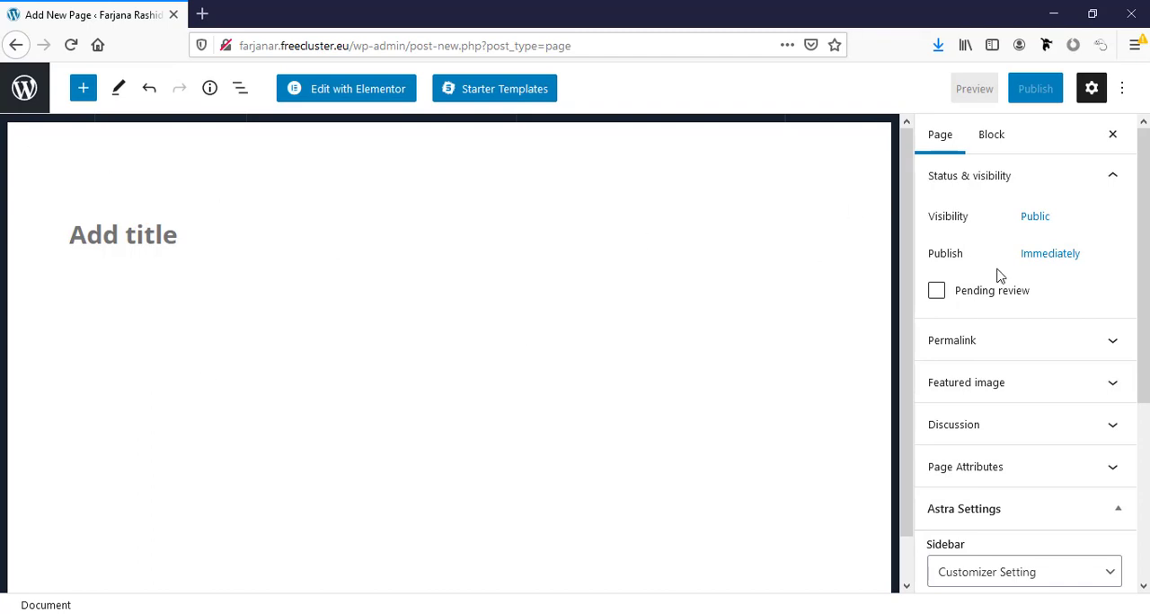
{"action": "left_click", "coordinate": [1121, 88]}
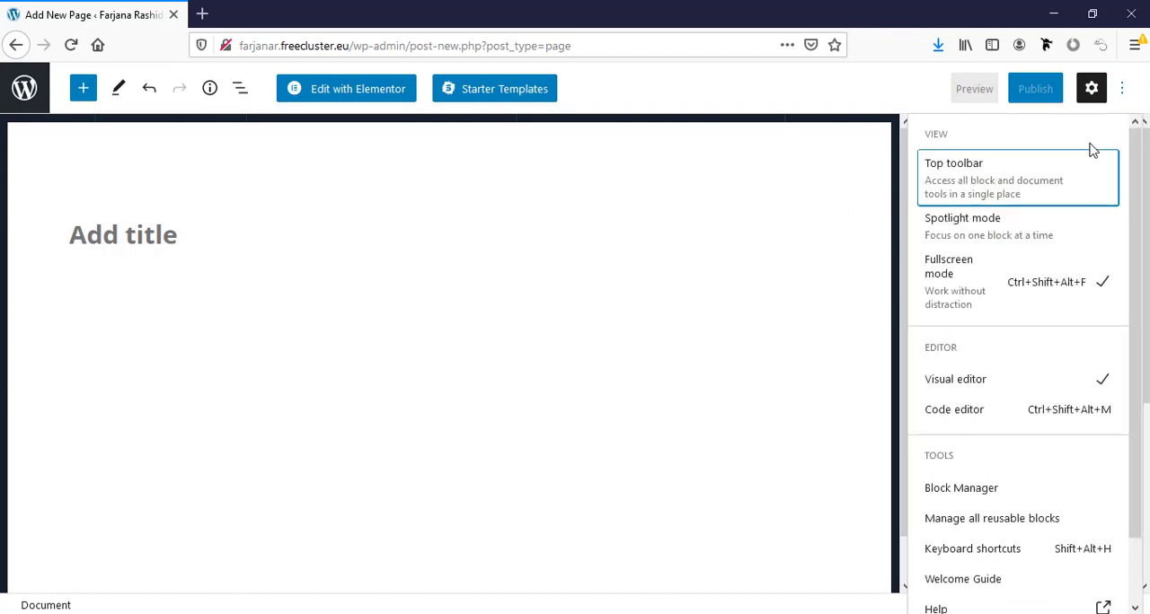
{"action": "left_click", "coordinate": [1010, 280]}
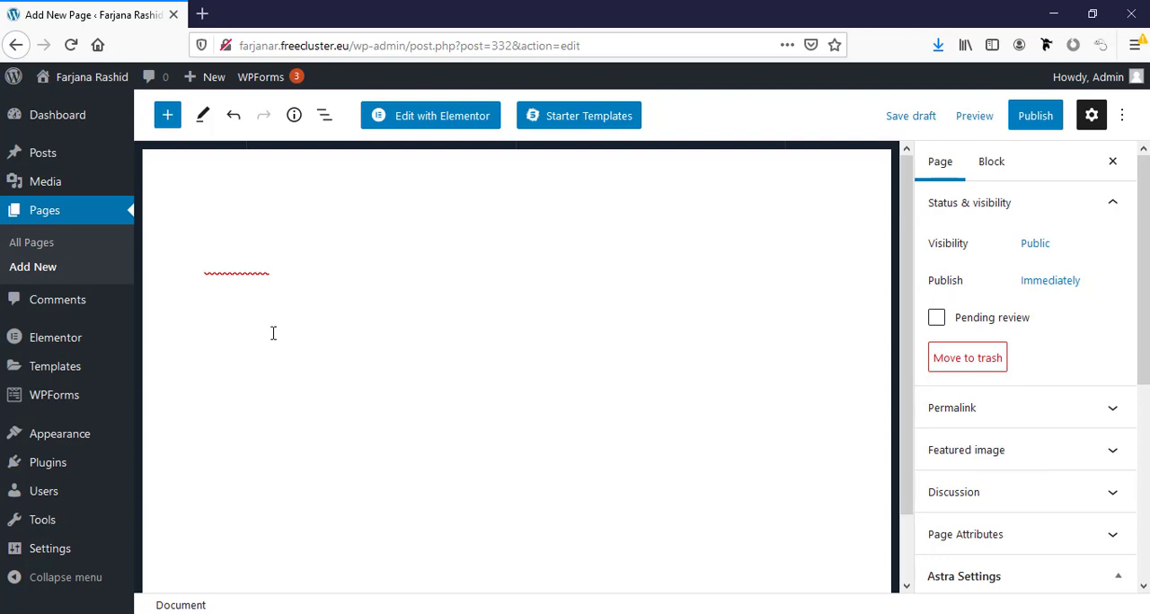
- Open the page for adding plugins in a separate tab and search for "gutenberg"
{"action": "mouse_move", "coordinate": [96, 476]}
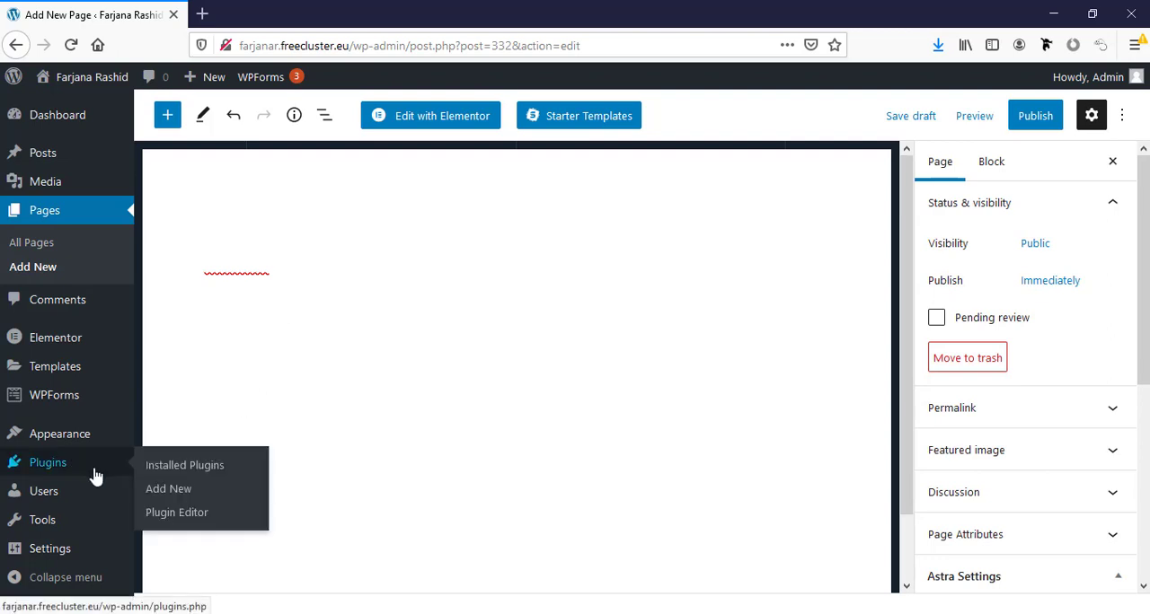
{"action": "middle_click", "coordinate": [169, 490]}
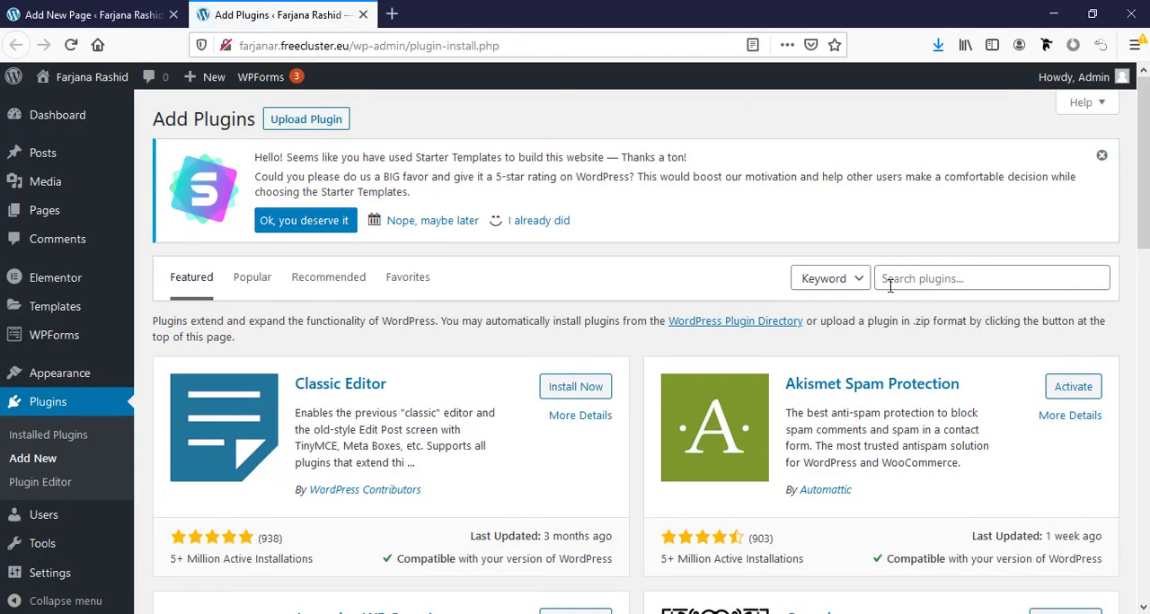
{"action": "left_click", "coordinate": [889, 282]}
{"action": "type", "text": "gutenberg"}
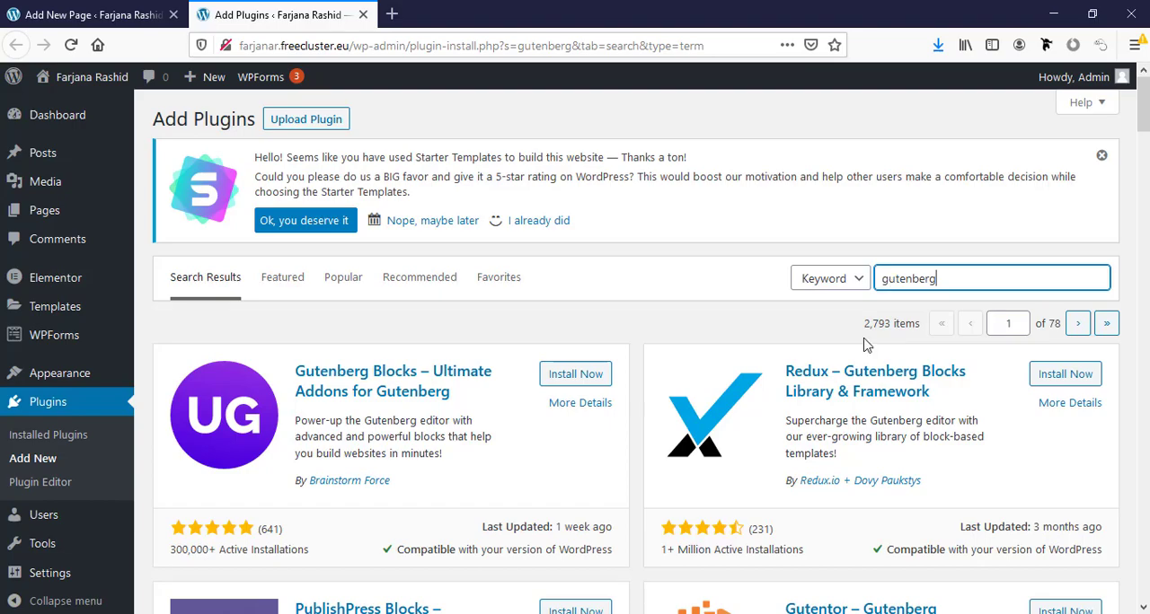
- Install and activate the Disable Gutenberg plugin from the search results
{"action": "scroll", "coordinate": [866, 332], "scroll_direction": "down", "scroll_amount": 6}
{"action": "scroll", "coordinate": [866, 345], "scroll_direction": "down", "scroll_amount": 4}
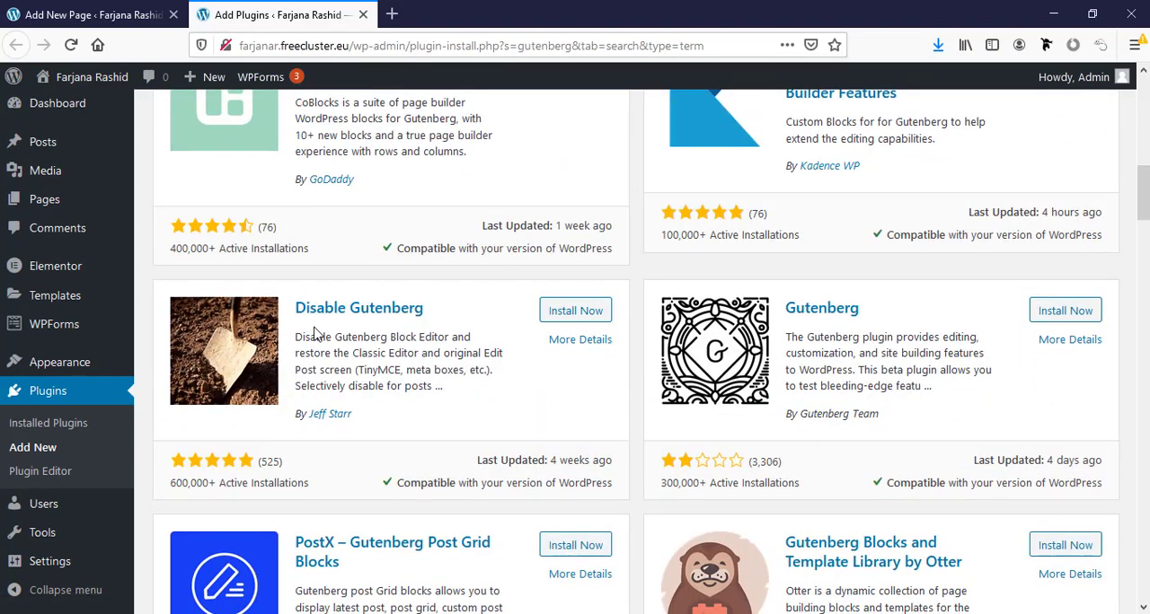
{"action": "left_click", "coordinate": [551, 312]}
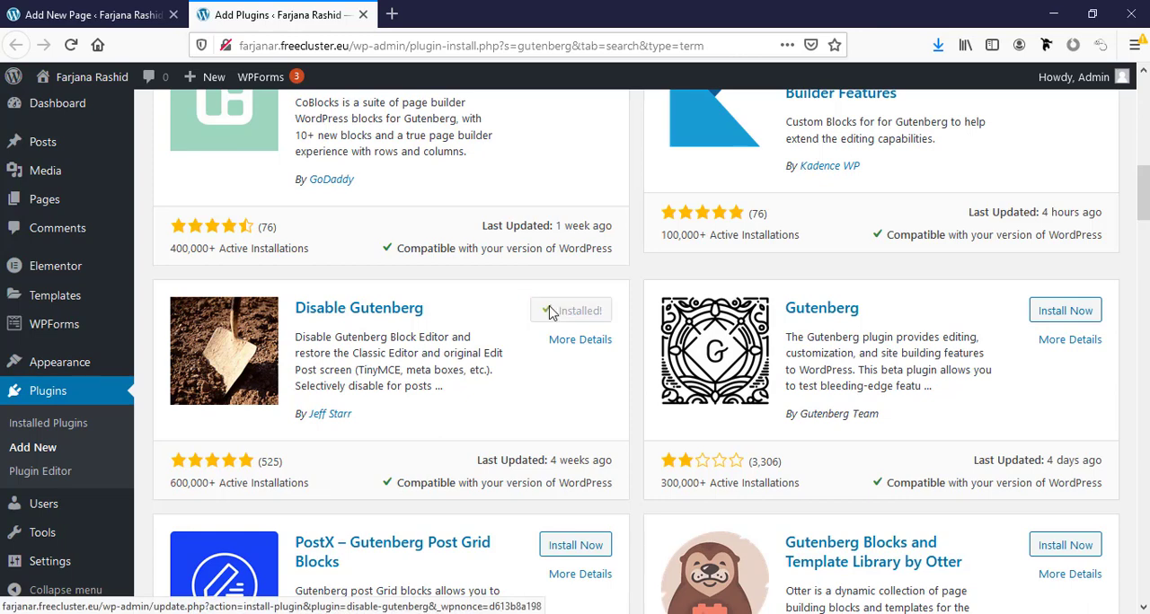
{"action": "left_click", "coordinate": [567, 318]}
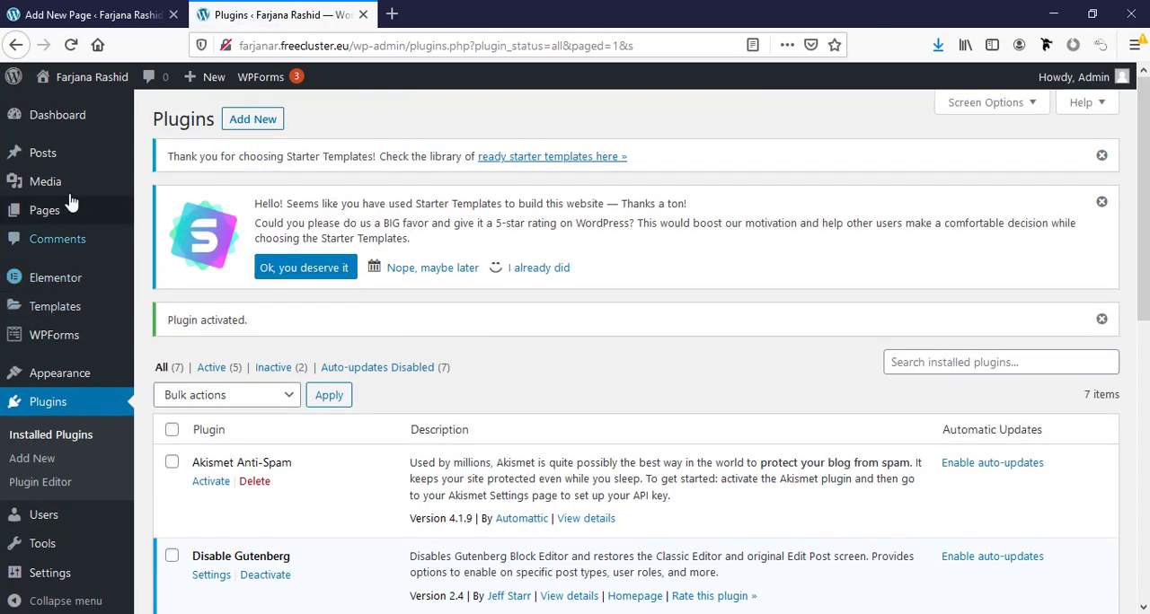
- Add and publish a page titled "New page" in the classic editor, and open it in Elementor
{"action": "mouse_move", "coordinate": [63, 220]}
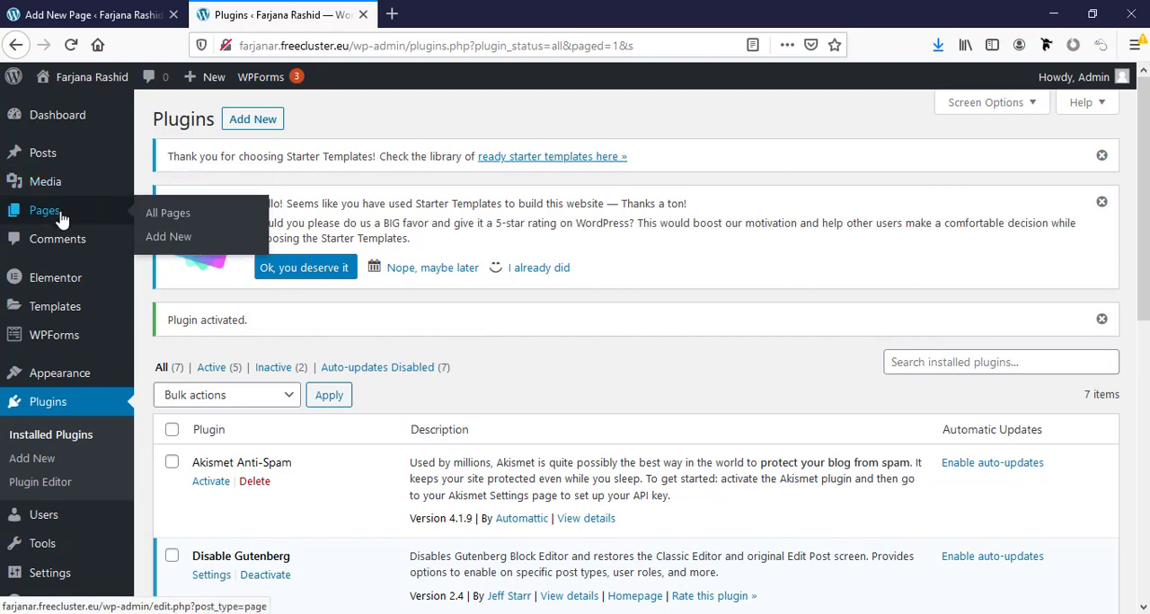
{"action": "left_click", "coordinate": [162, 237]}
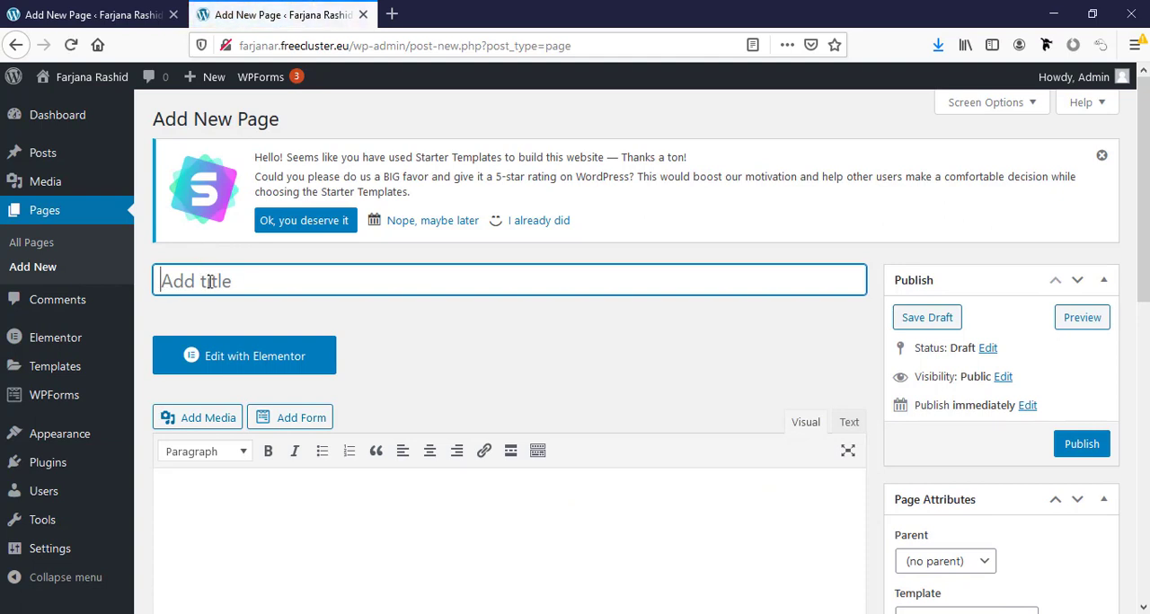
{"action": "type", "text": "New page"}
{"action": "left_click", "coordinate": [1075, 449]}
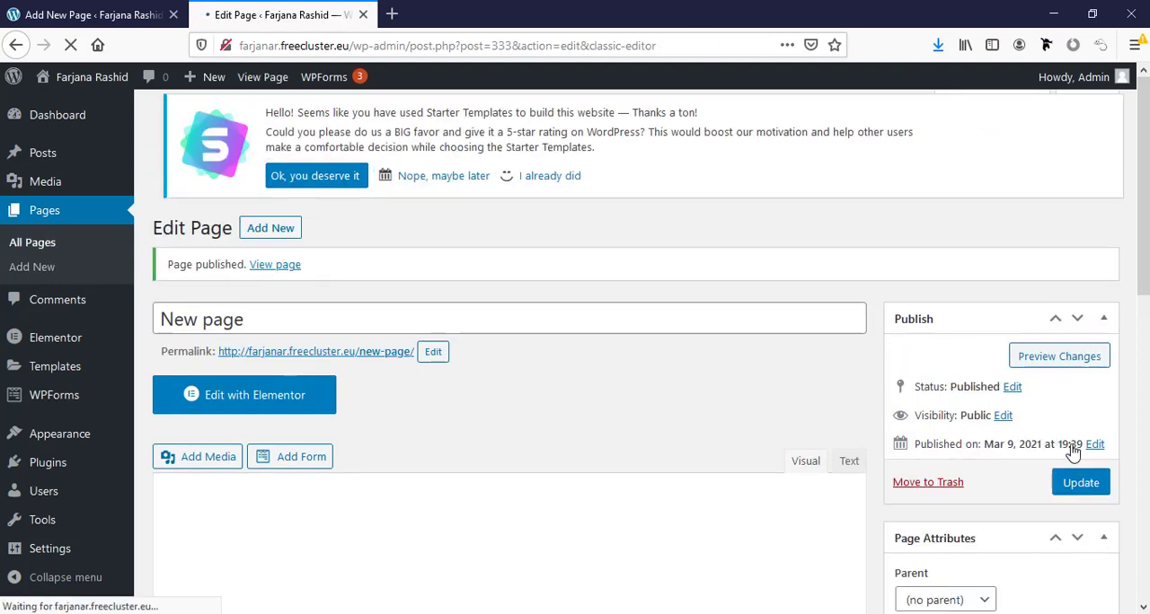
{"action": "scroll", "coordinate": [391, 398], "scroll_direction": "down", "scroll_amount": 3}
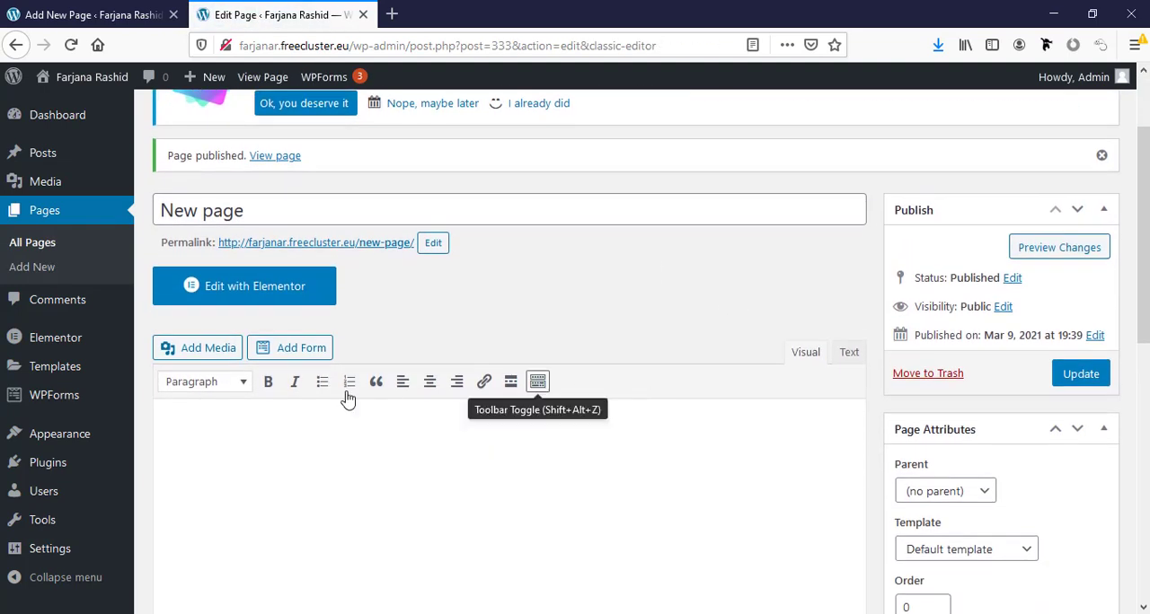
{"action": "left_click", "coordinate": [241, 298]}
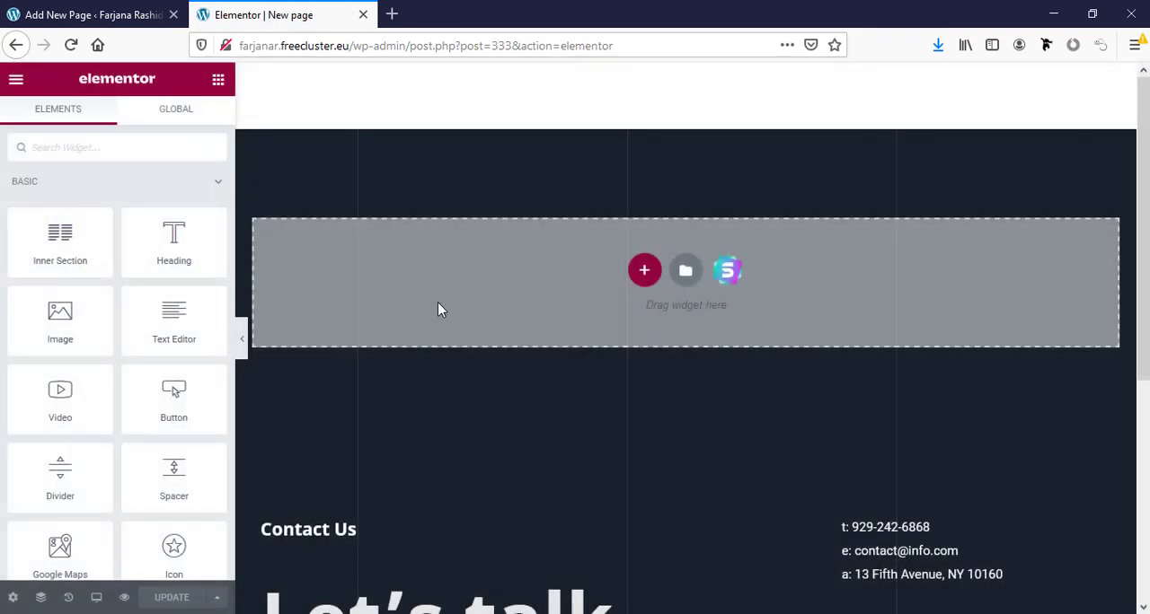
- View the section structure choices and the page templates in Elementor's own library, closing both without inserting anything
{"action": "left_click", "coordinate": [644, 271]}
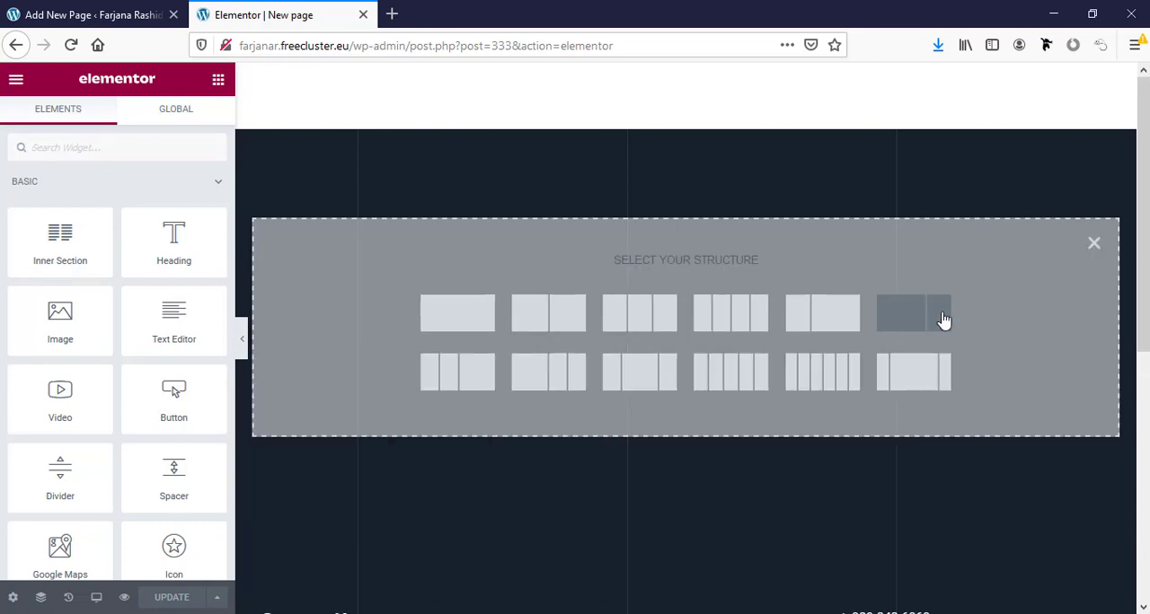
{"action": "left_click", "coordinate": [1094, 243]}
{"action": "left_click", "coordinate": [685, 272]}
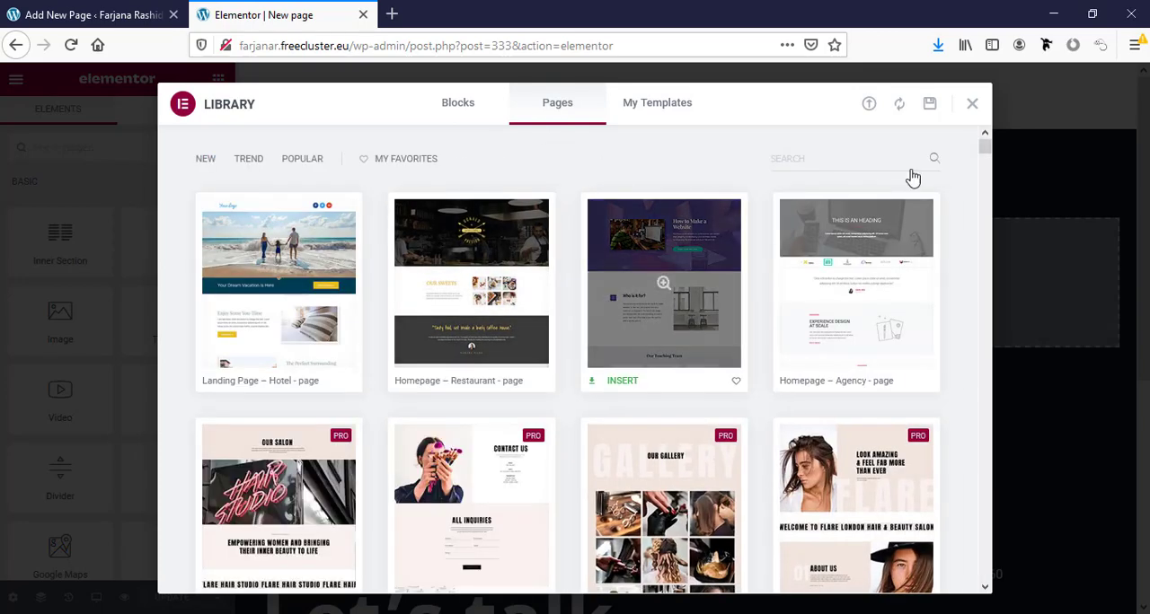
{"action": "left_click", "coordinate": [973, 106]}
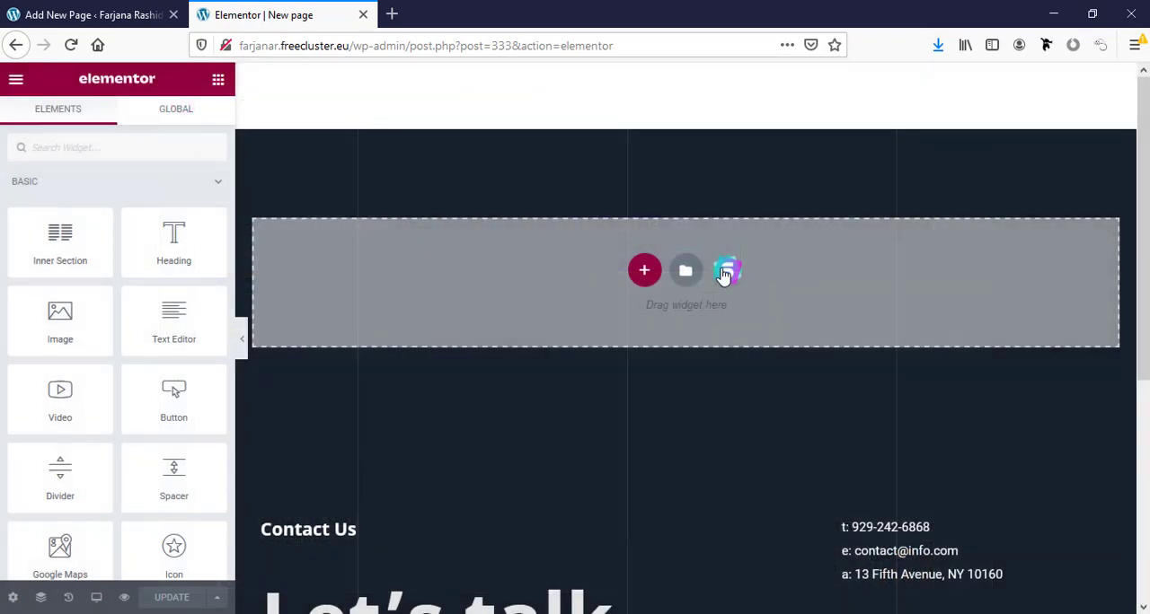
- Browse the Starter Templates page library and open the Online Programming Course template
{"action": "left_click", "coordinate": [726, 271]}
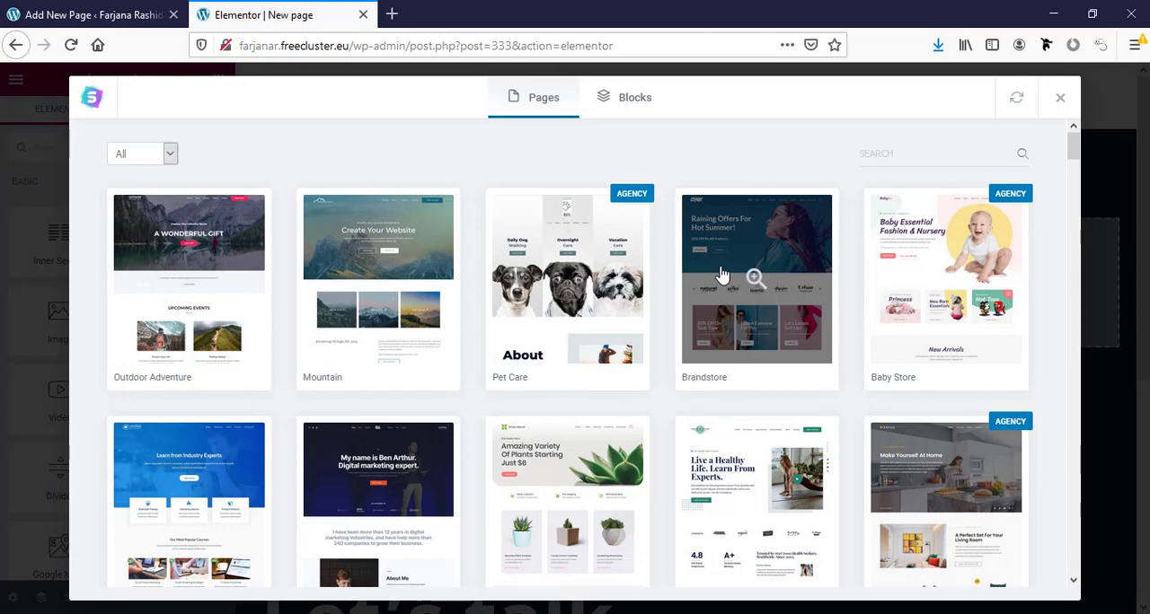
{"action": "scroll", "coordinate": [753, 244], "scroll_direction": "down", "scroll_amount": 7}
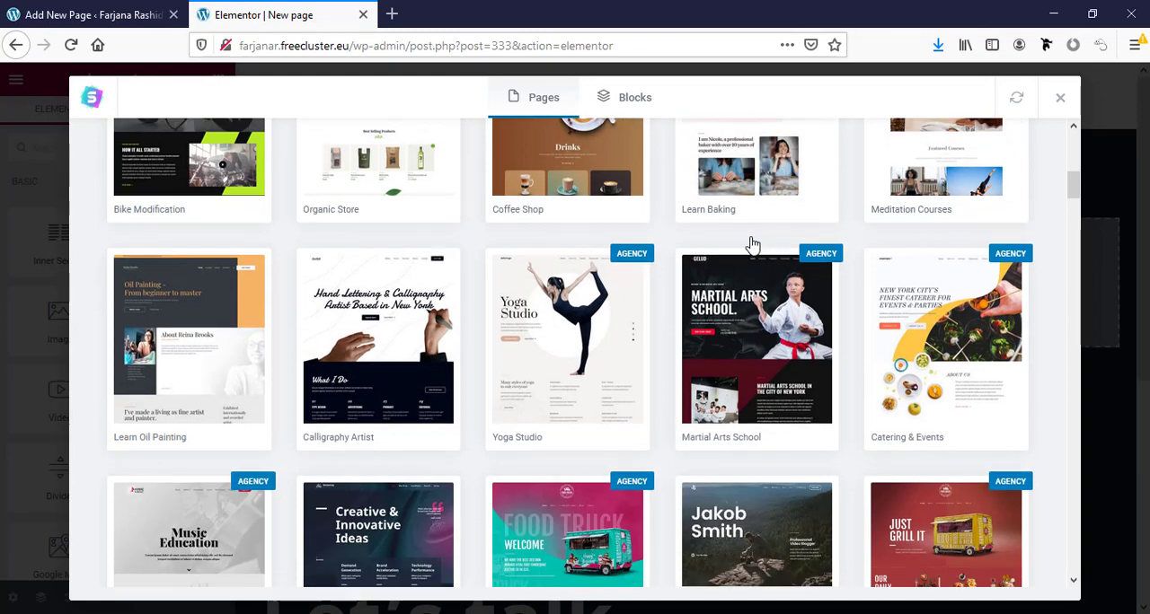
{"action": "scroll", "coordinate": [750, 244], "scroll_direction": "down", "scroll_amount": 3}
{"action": "scroll", "coordinate": [749, 244], "scroll_direction": "up", "scroll_amount": 5}
{"action": "scroll", "coordinate": [569, 245], "scroll_direction": "down", "scroll_amount": 8}
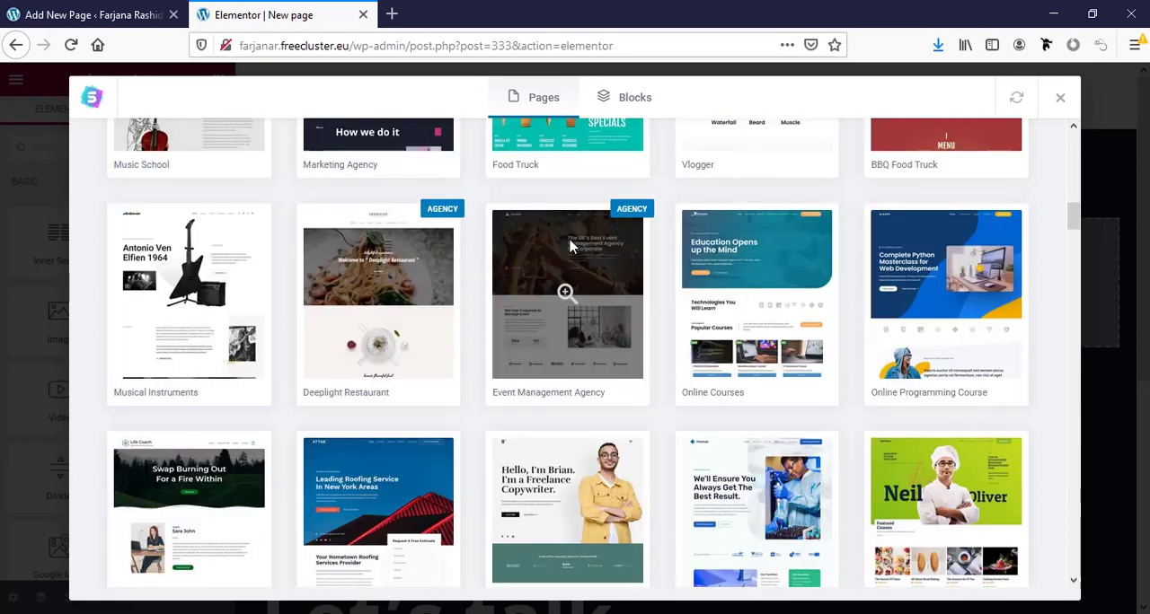
{"action": "left_click", "coordinate": [982, 303]}
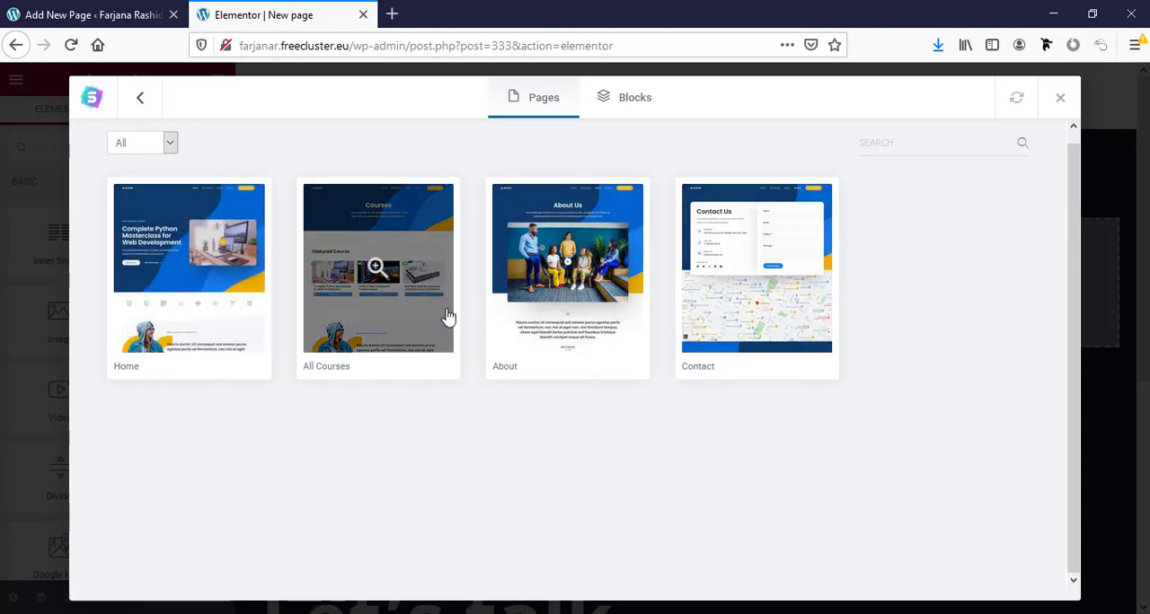
- Preview the About page of the Online Programming Course template and import it into the new page
{"action": "left_click", "coordinate": [555, 301]}
{"action": "scroll", "coordinate": [570, 360], "scroll_direction": "down", "scroll_amount": 6}
{"action": "scroll", "coordinate": [579, 390], "scroll_direction": "down", "scroll_amount": 10}
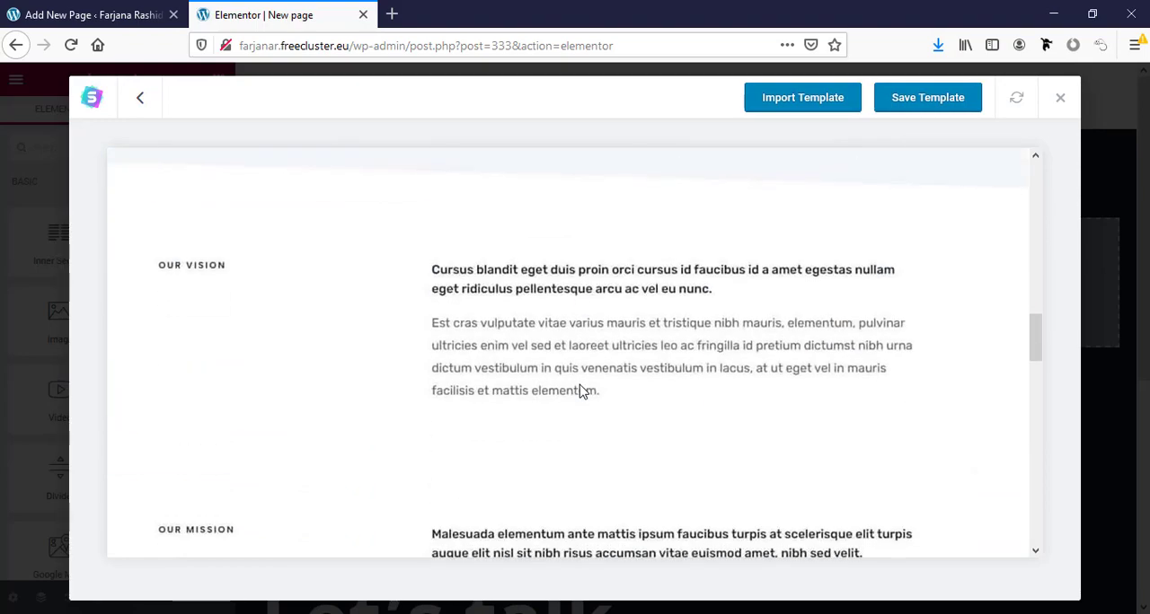
{"action": "scroll", "coordinate": [580, 390], "scroll_direction": "down", "scroll_amount": 5}
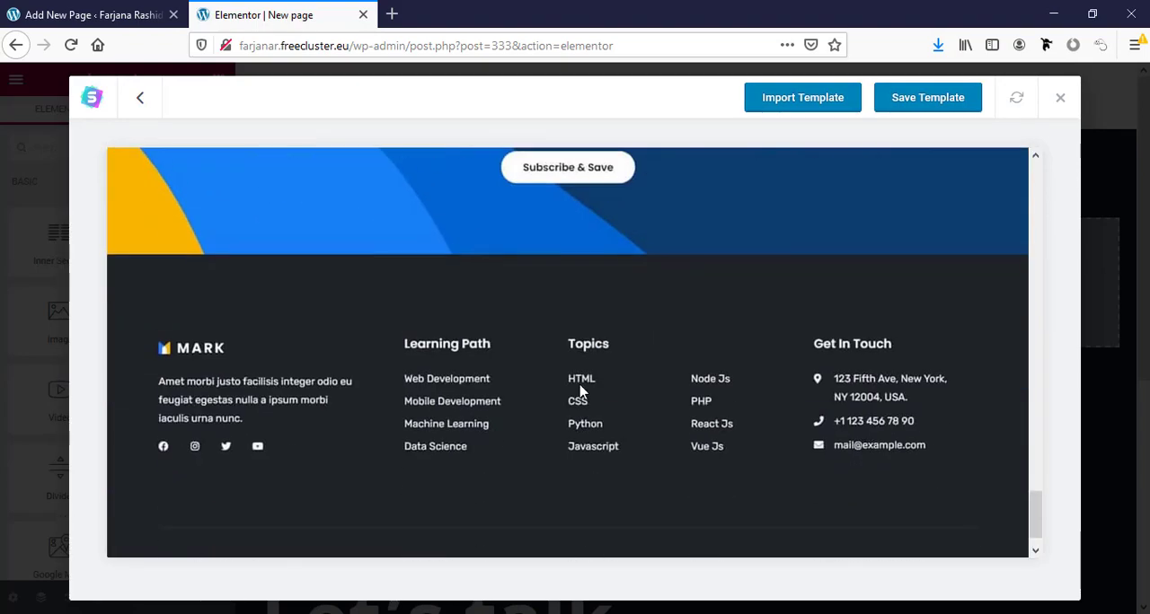
{"action": "scroll", "coordinate": [579, 391], "scroll_direction": "up", "scroll_amount": 8}
{"action": "scroll", "coordinate": [579, 390], "scroll_direction": "up", "scroll_amount": 10}
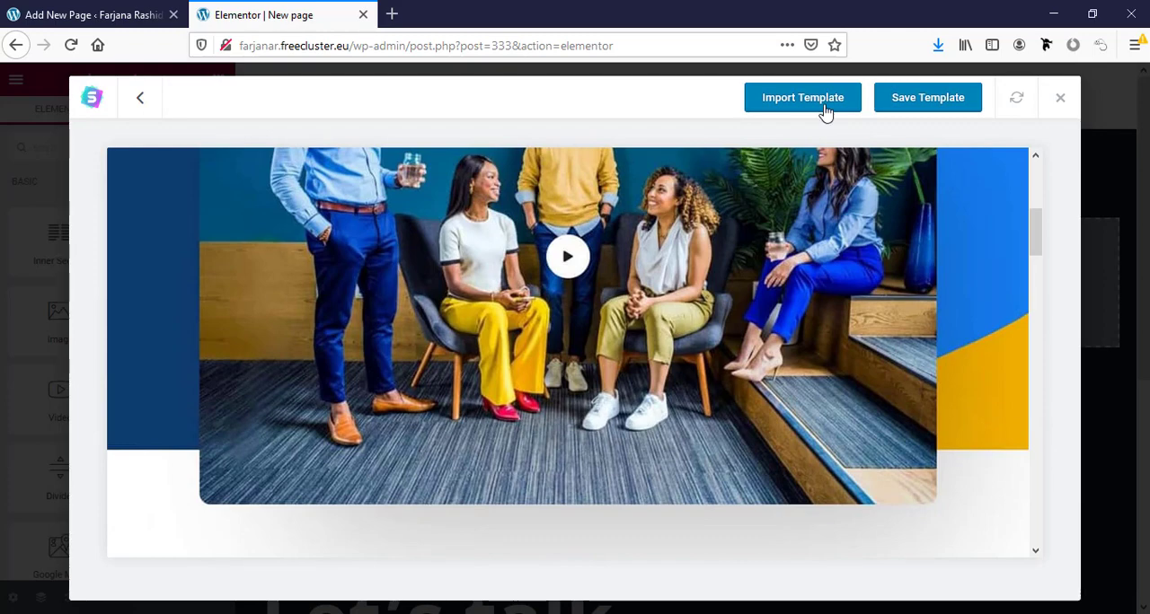
{"action": "left_click", "coordinate": [826, 106]}
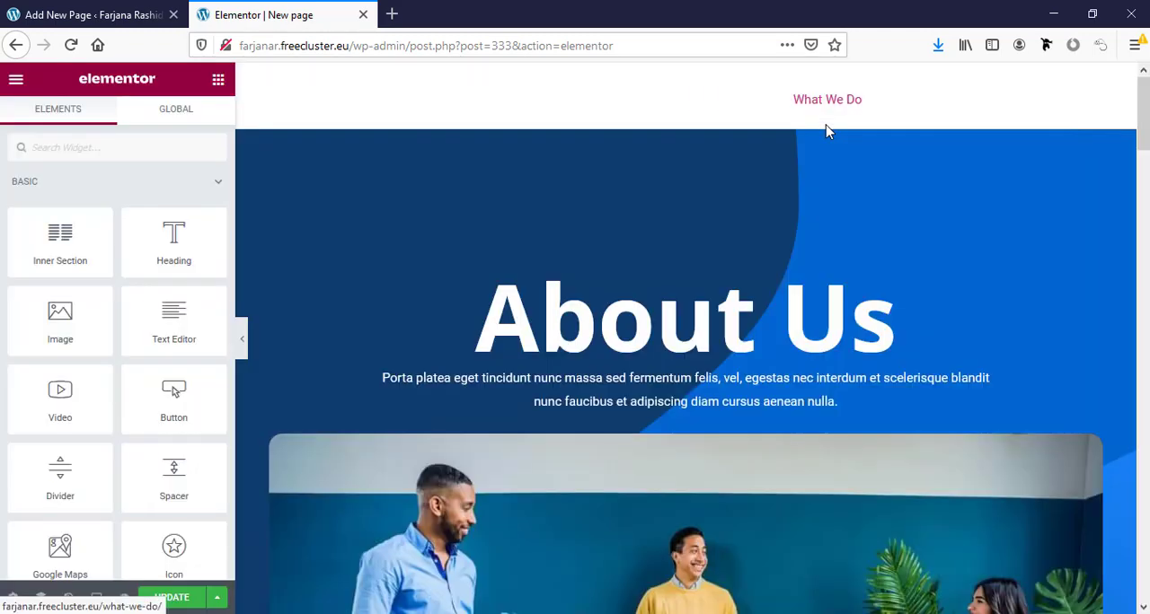
- Check the imported About Us layout and update the page
{"action": "scroll", "coordinate": [749, 427], "scroll_direction": "down", "scroll_amount": 4}
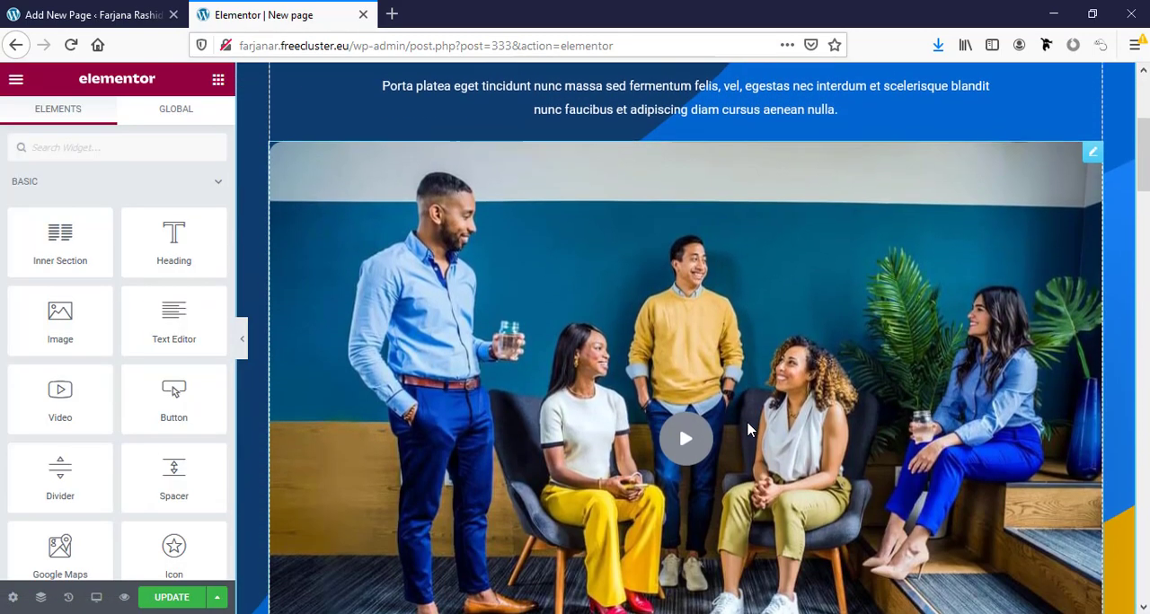
{"action": "scroll", "coordinate": [749, 430], "scroll_direction": "down", "scroll_amount": 10}
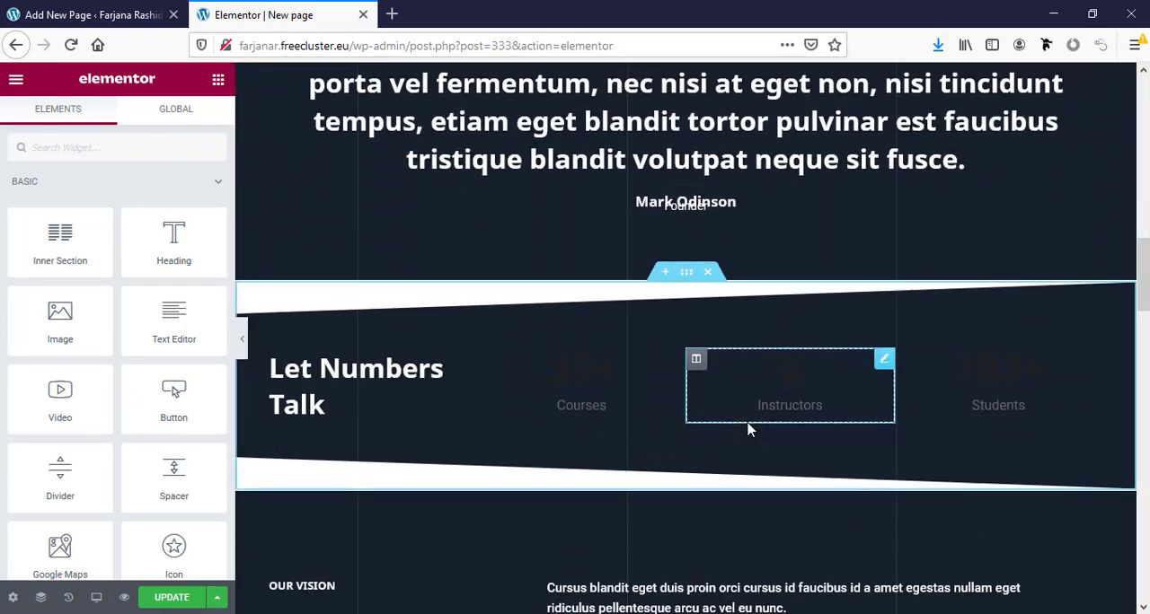
{"action": "scroll", "coordinate": [751, 429], "scroll_direction": "down", "scroll_amount": 1}
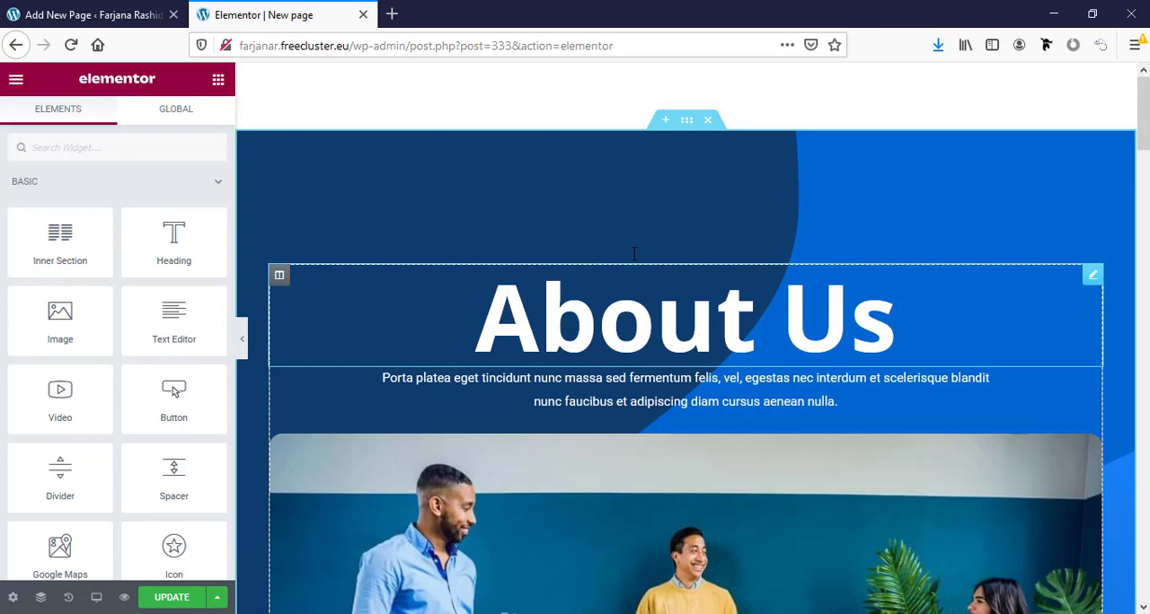
{"action": "scroll", "coordinate": [634, 254], "scroll_direction": "down", "scroll_amount": 5}
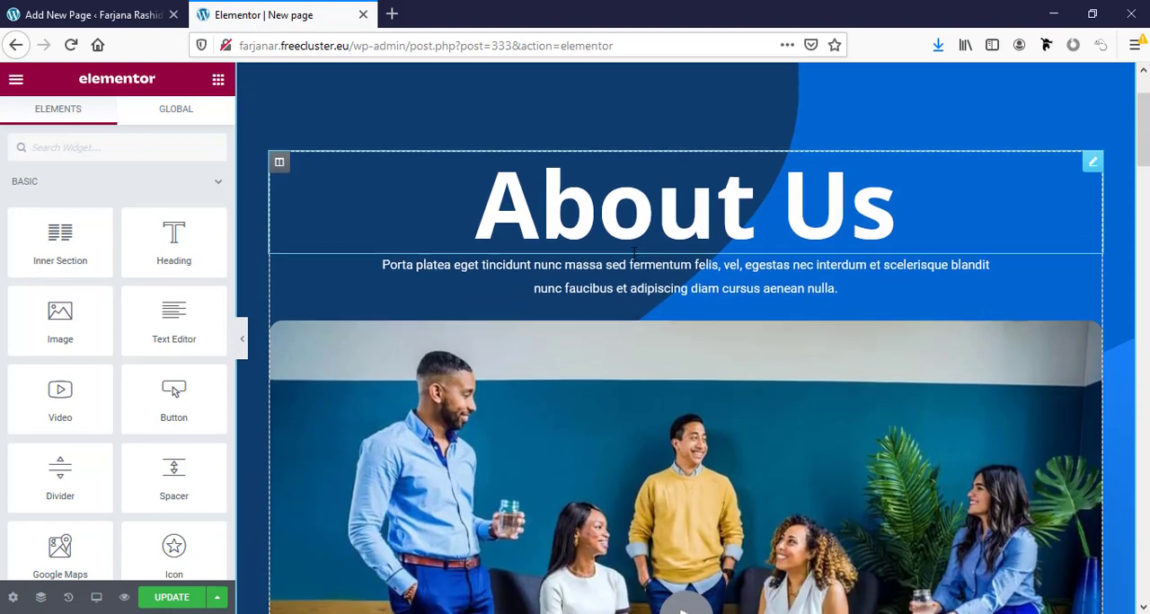
{"action": "scroll", "coordinate": [632, 253], "scroll_direction": "down", "scroll_amount": 5}
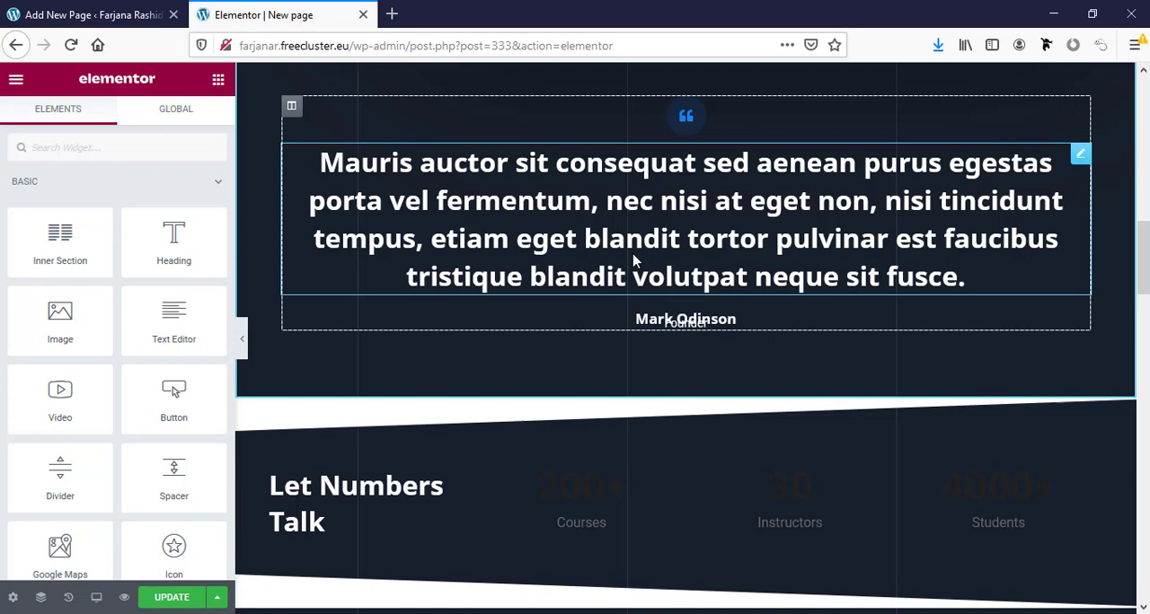
{"action": "left_click", "coordinate": [174, 599]}
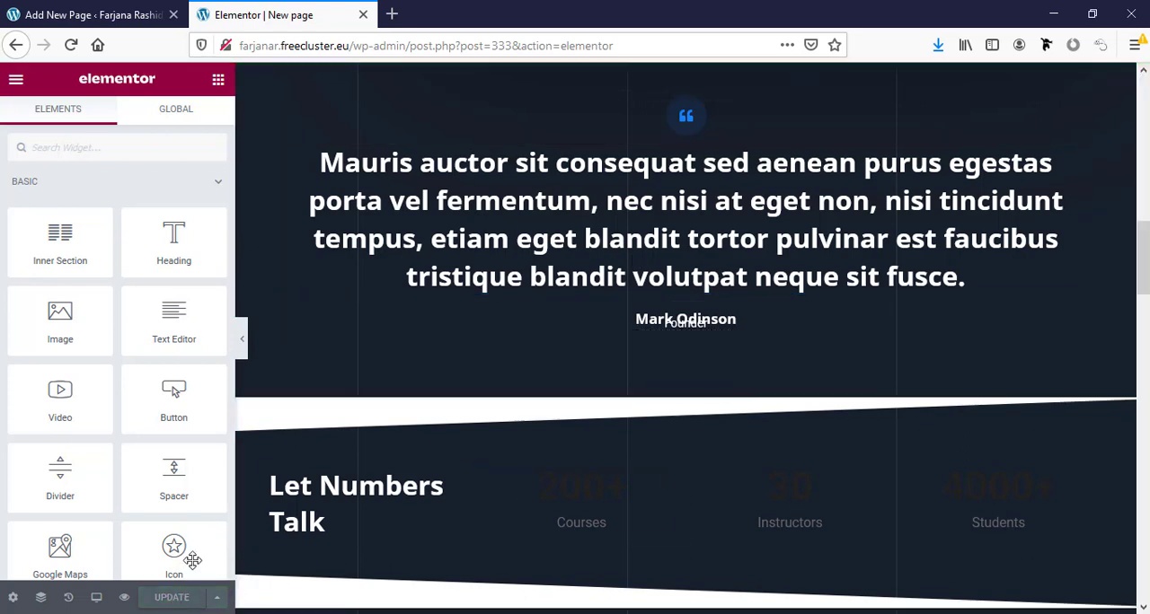
- Leave the unsaved page draft, open the page for adding plugins and search for duplicate
{"action": "left_click", "coordinate": [149, 13]}
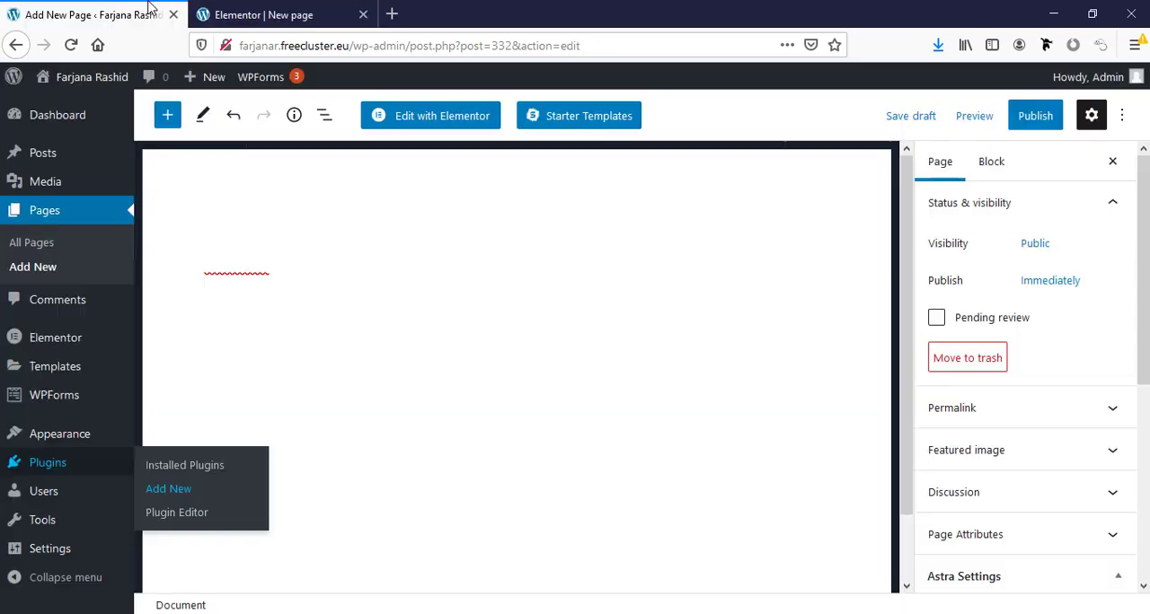
{"action": "left_click", "coordinate": [166, 490]}
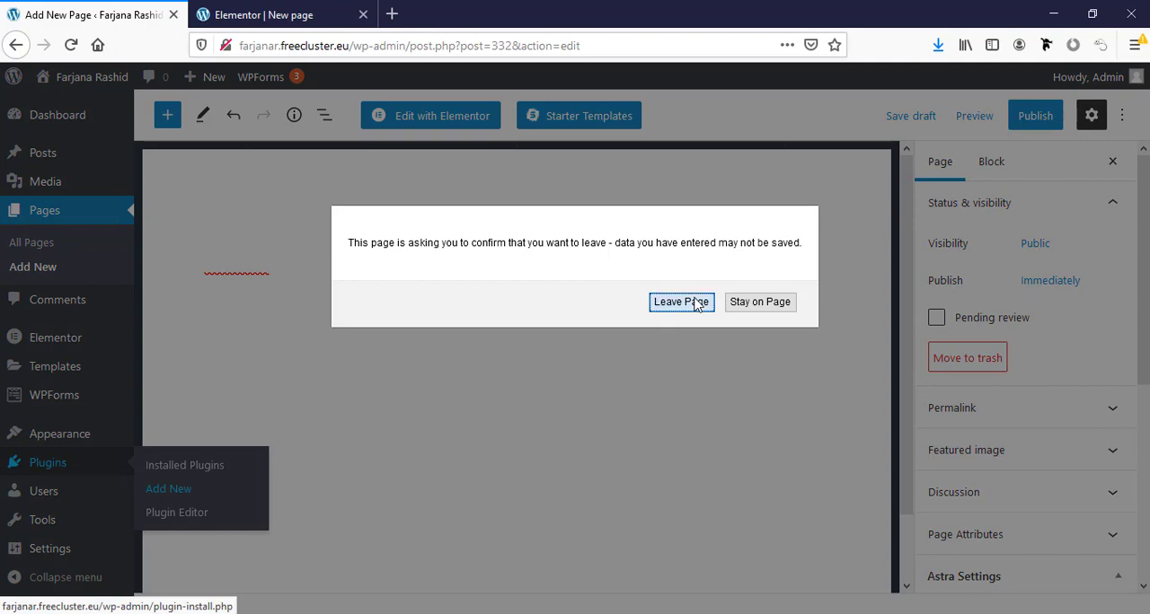
{"action": "left_click", "coordinate": [631, 303]}
{"action": "left_click", "coordinate": [898, 271]}
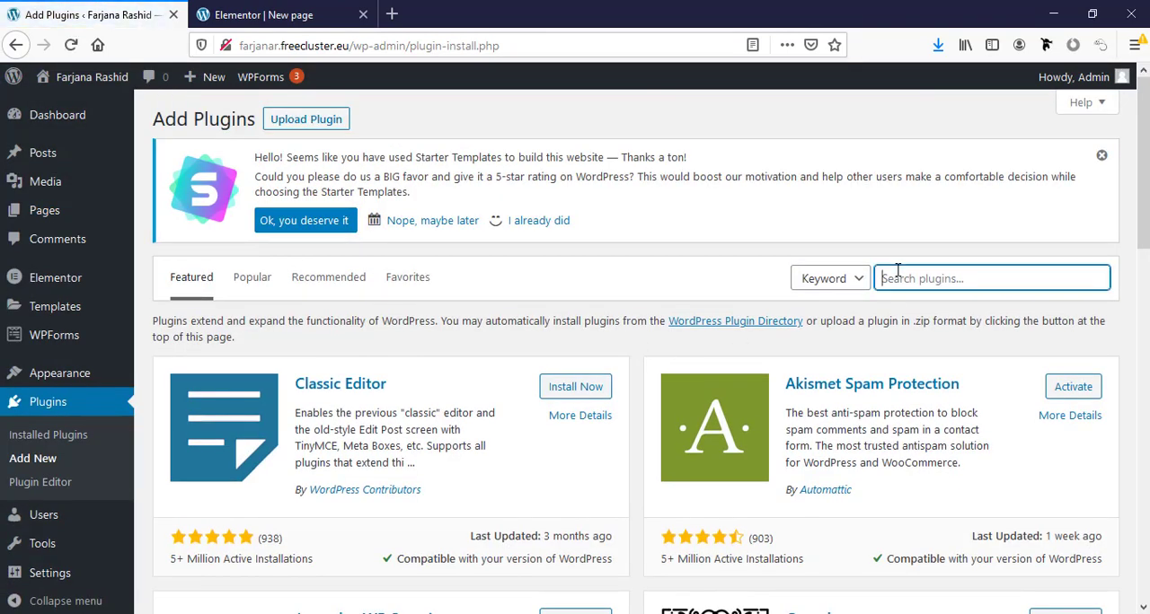
{"action": "type", "text": "d"}
{"action": "left_click", "coordinate": [915, 300]}
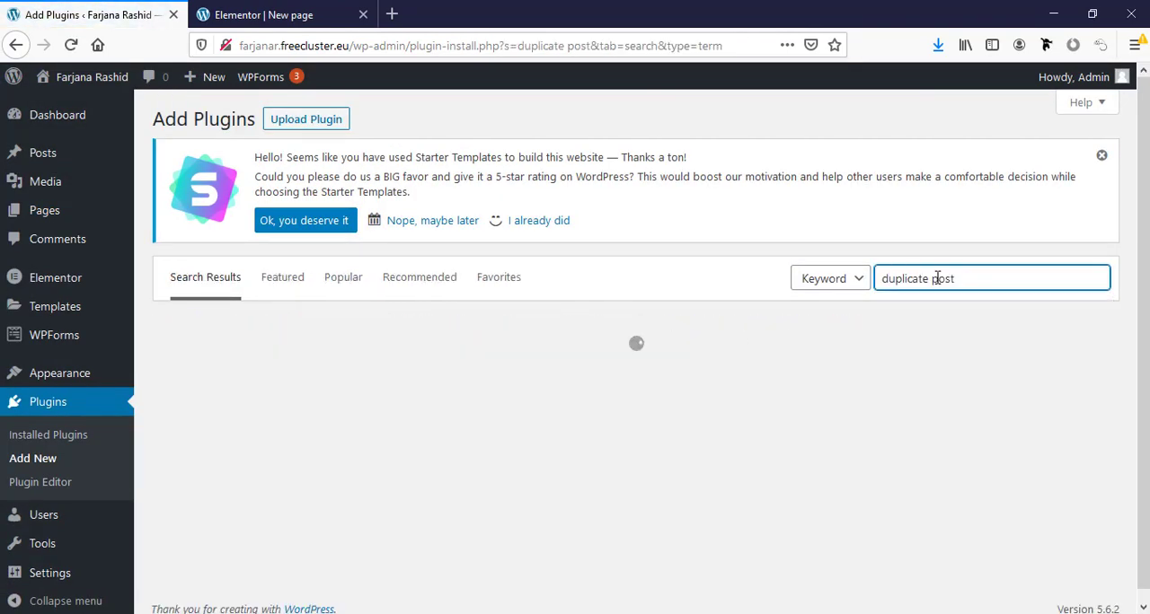
{"action": "double_click", "coordinate": [937, 278]}
{"action": "key", "text": "BackSpace"}
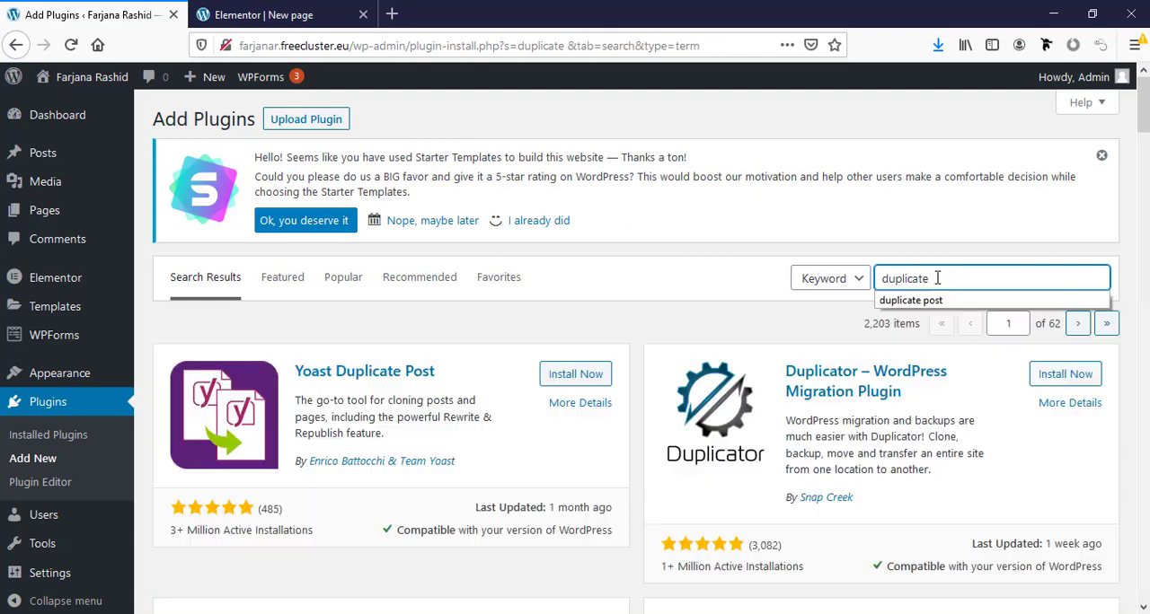
- Install and activate the Duplicate Page plugin
{"action": "scroll", "coordinate": [937, 278], "scroll_direction": "down", "scroll_amount": 3}
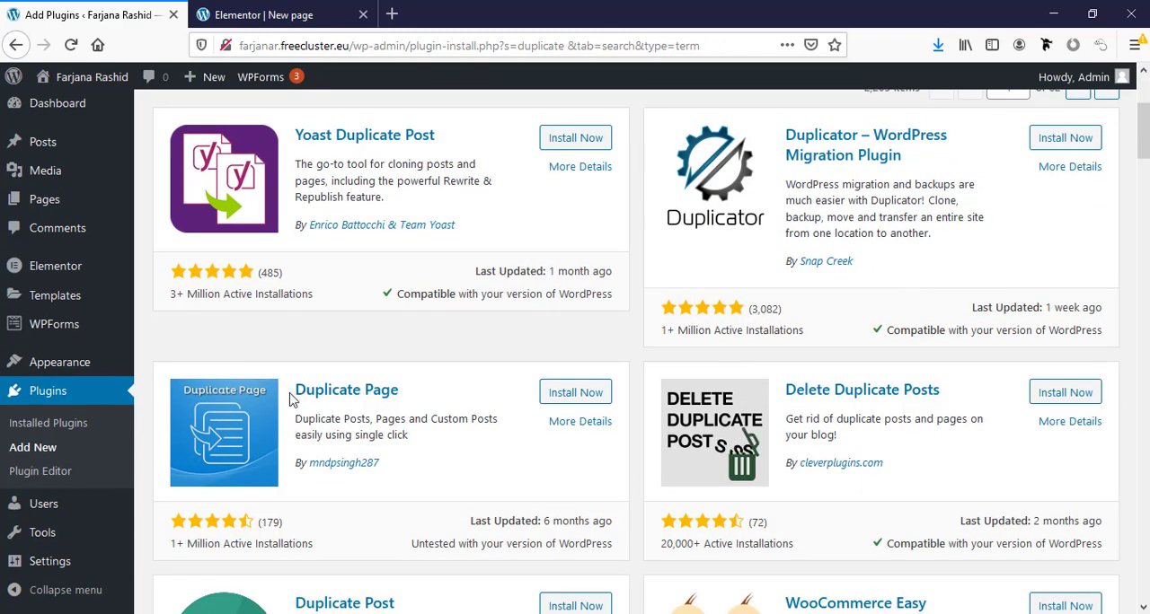
{"action": "left_click", "coordinate": [579, 394]}
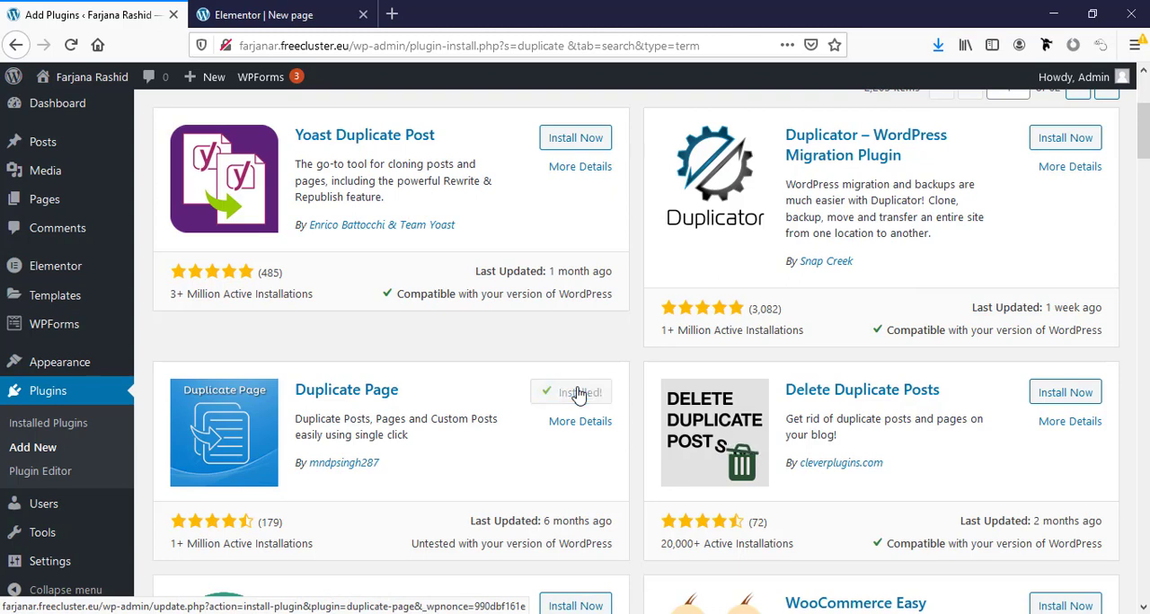
{"action": "left_click", "coordinate": [579, 396]}
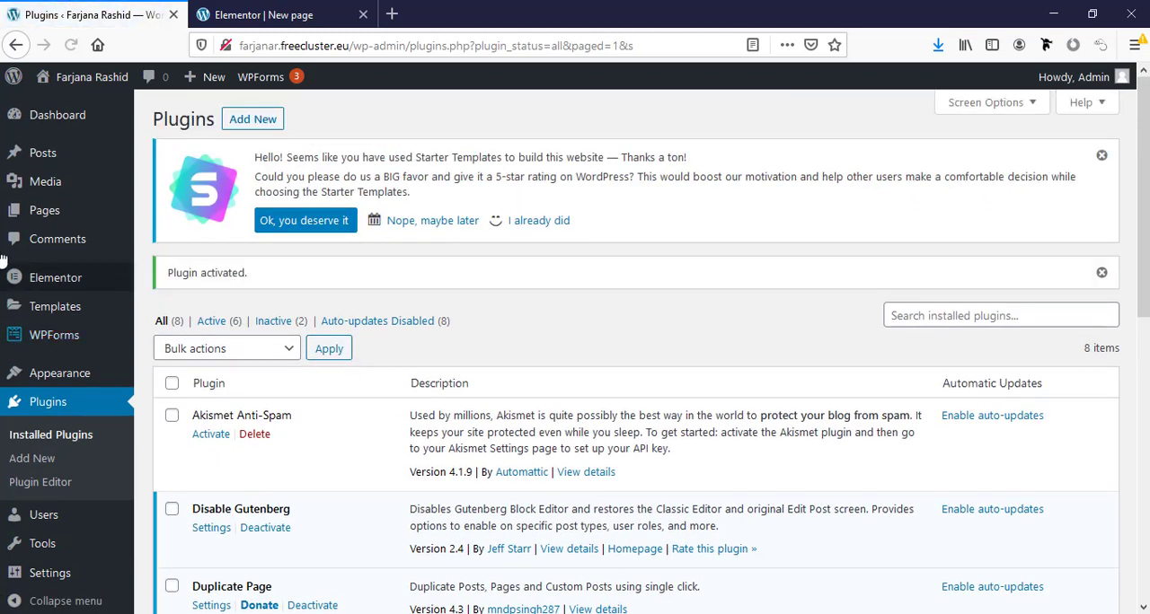
- Duplicate the About Us page from the list of pages and open the copy for editing
{"action": "left_click", "coordinate": [62, 214]}
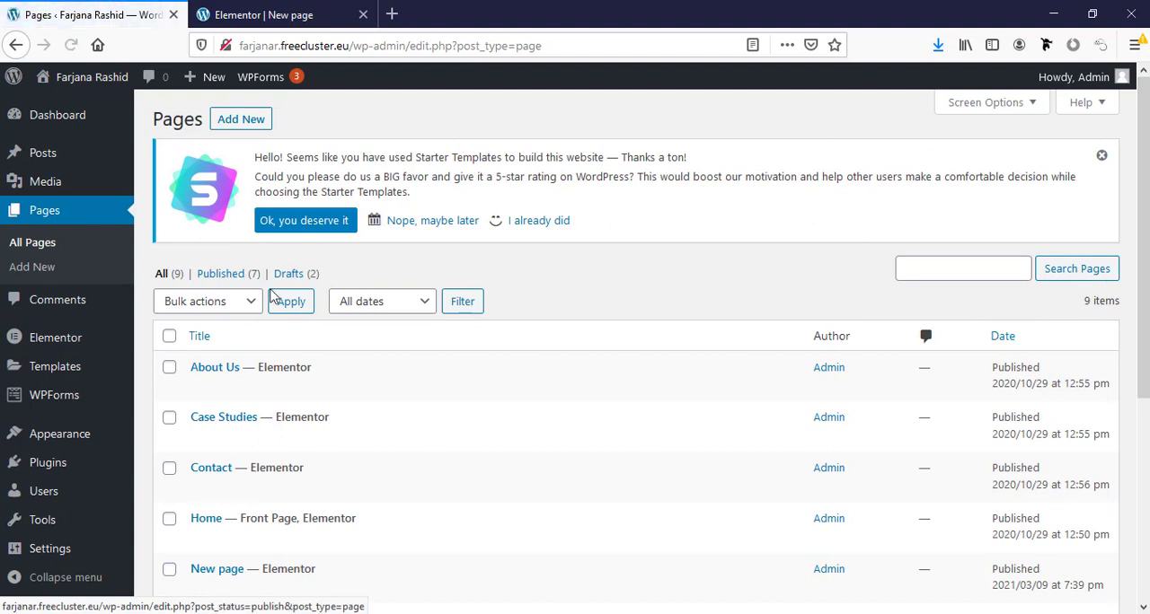
{"action": "scroll", "coordinate": [289, 289], "scroll_direction": "down", "scroll_amount": 3}
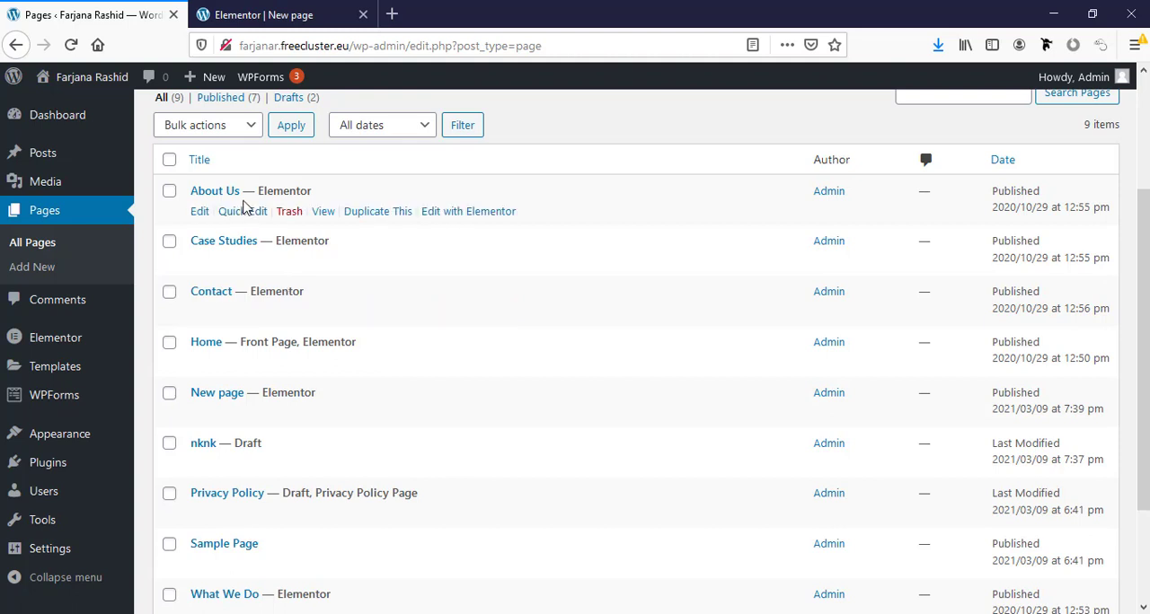
{"action": "left_click", "coordinate": [354, 215]}
{"action": "scroll", "coordinate": [264, 392], "scroll_direction": "down", "scroll_amount": 3}
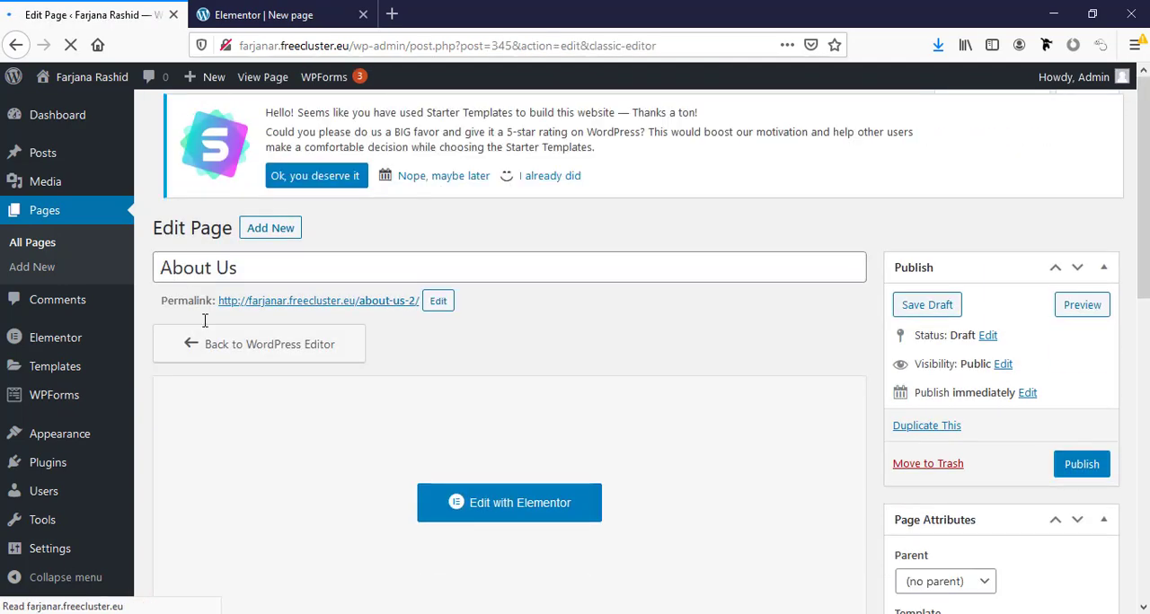
- Title the copied page Portfolio, set its permalink slug to portfolio and publish it
{"action": "triple_click", "coordinate": [206, 280]}
{"action": "type", "text": "P"}
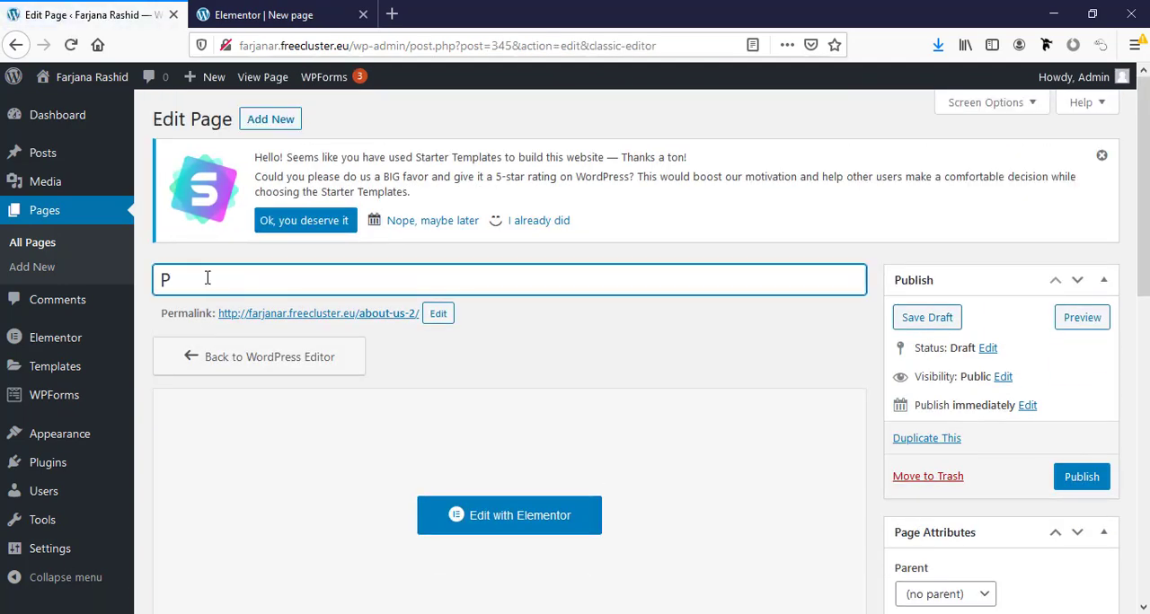
{"action": "type", "text": "ortfolio"}
{"action": "left_click", "coordinate": [437, 313]}
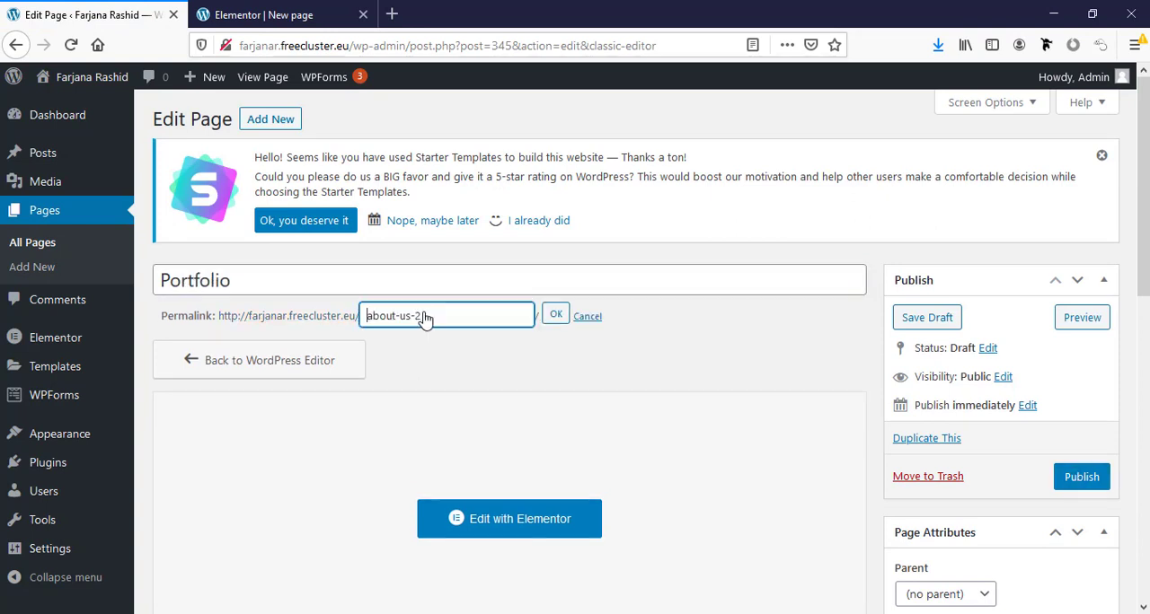
{"action": "triple_click", "coordinate": [456, 326]}
{"action": "key", "text": "BackSpace"}
{"action": "left_click", "coordinate": [566, 314]}
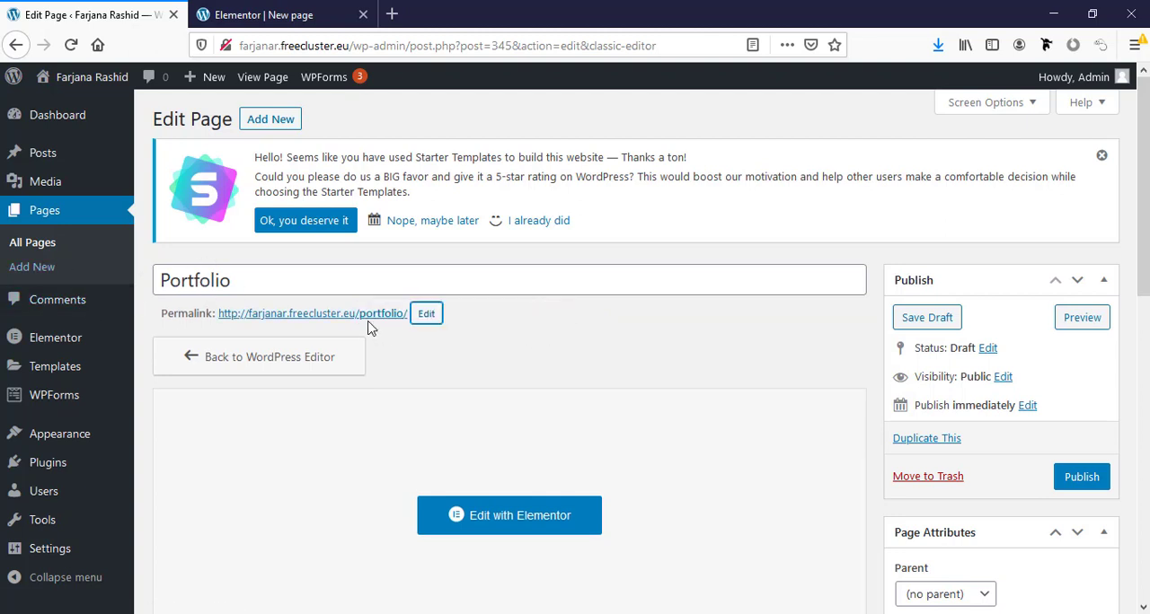
{"action": "left_click", "coordinate": [1089, 479]}
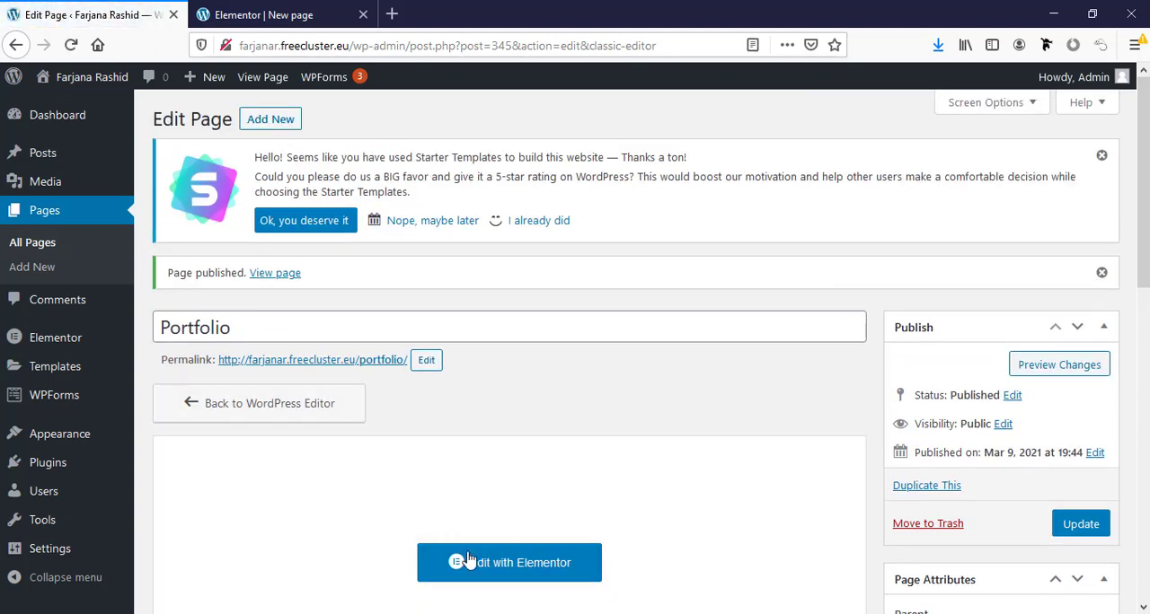
- Open the Portfolio page in Elementor and change the About Us banner heading to Portfolio
{"action": "left_click", "coordinate": [480, 567]}
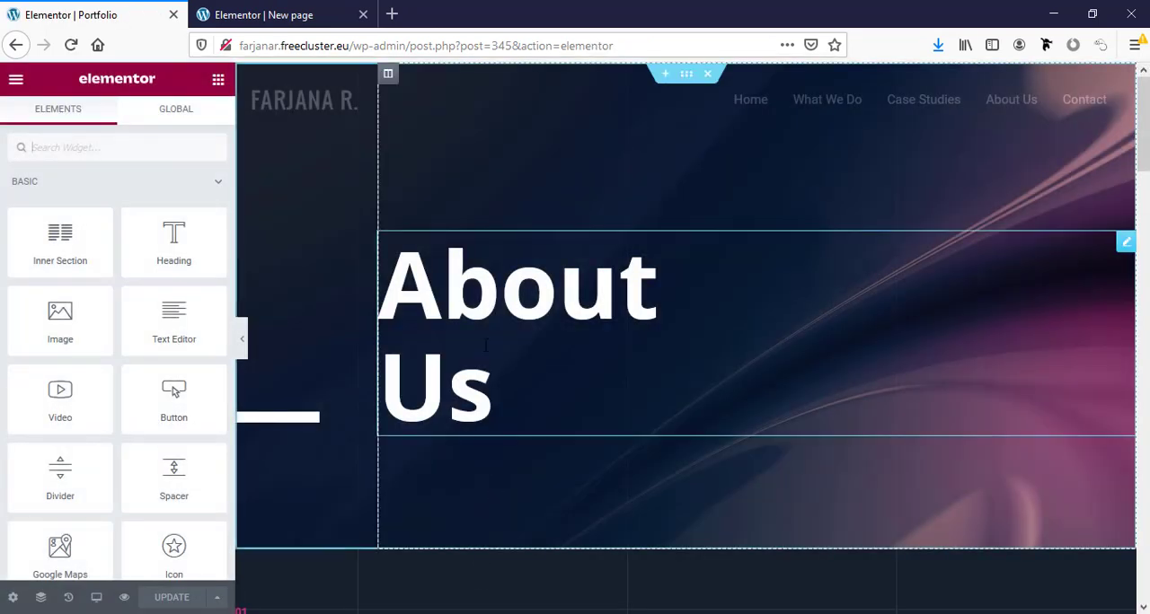
{"action": "double_click", "coordinate": [470, 295]}
{"action": "left_click_drag", "start_coordinate": [499, 390], "coordinate": [361, 310]}
{"action": "triple_click", "coordinate": [95, 245]}
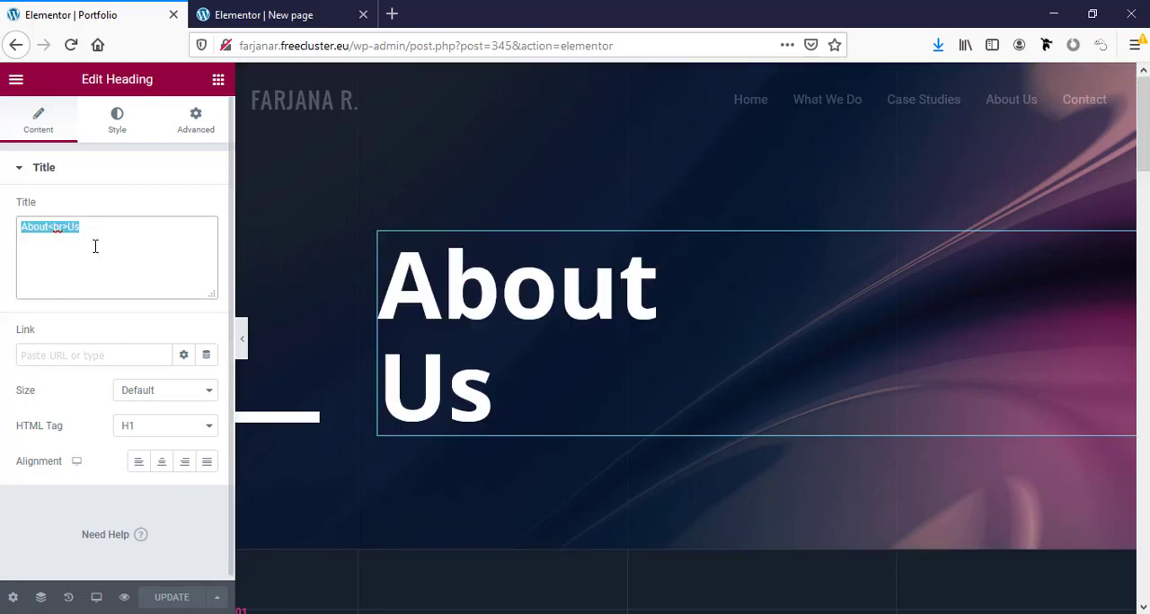
{"action": "type", "text": "Portfolio"}
- Look through the copied page's sections and examine the image and link options of the first team photo
{"action": "scroll", "coordinate": [608, 438], "scroll_direction": "down", "scroll_amount": 5}
{"action": "scroll", "coordinate": [608, 439], "scroll_direction": "up", "scroll_amount": 3}
{"action": "scroll", "coordinate": [608, 438], "scroll_direction": "down", "scroll_amount": 4}
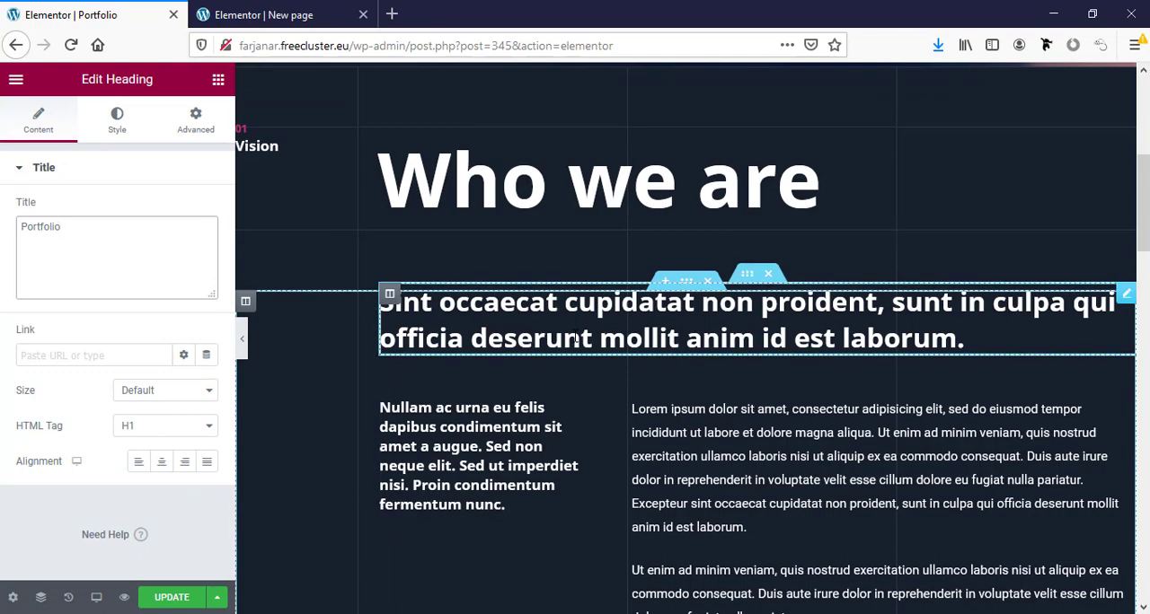
{"action": "scroll", "coordinate": [575, 336], "scroll_direction": "down", "scroll_amount": 4}
{"action": "scroll", "coordinate": [575, 336], "scroll_direction": "down", "scroll_amount": 15}
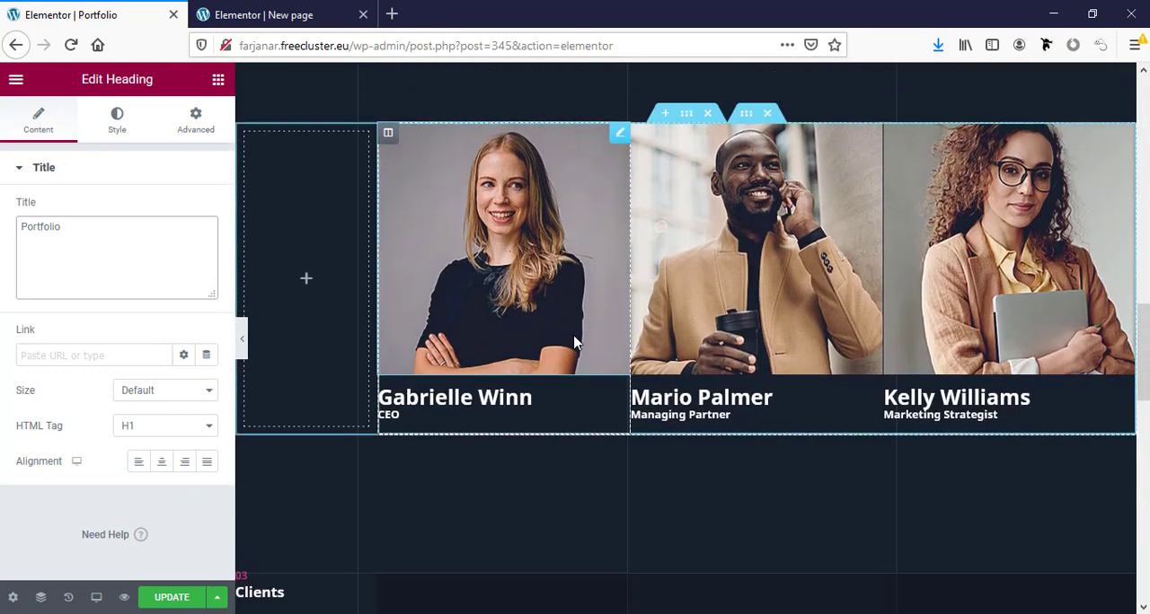
{"action": "scroll", "coordinate": [575, 344], "scroll_direction": "down", "scroll_amount": 4}
{"action": "scroll", "coordinate": [570, 346], "scroll_direction": "up", "scroll_amount": 13}
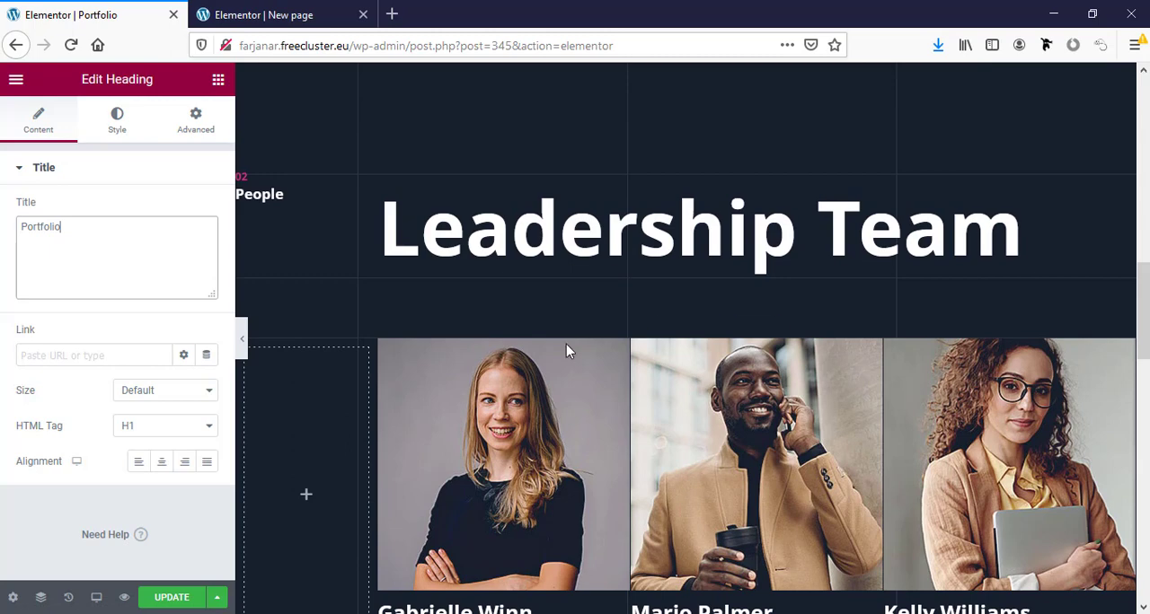
{"action": "left_click", "coordinate": [506, 454]}
{"action": "mouse_move", "coordinate": [115, 263]}
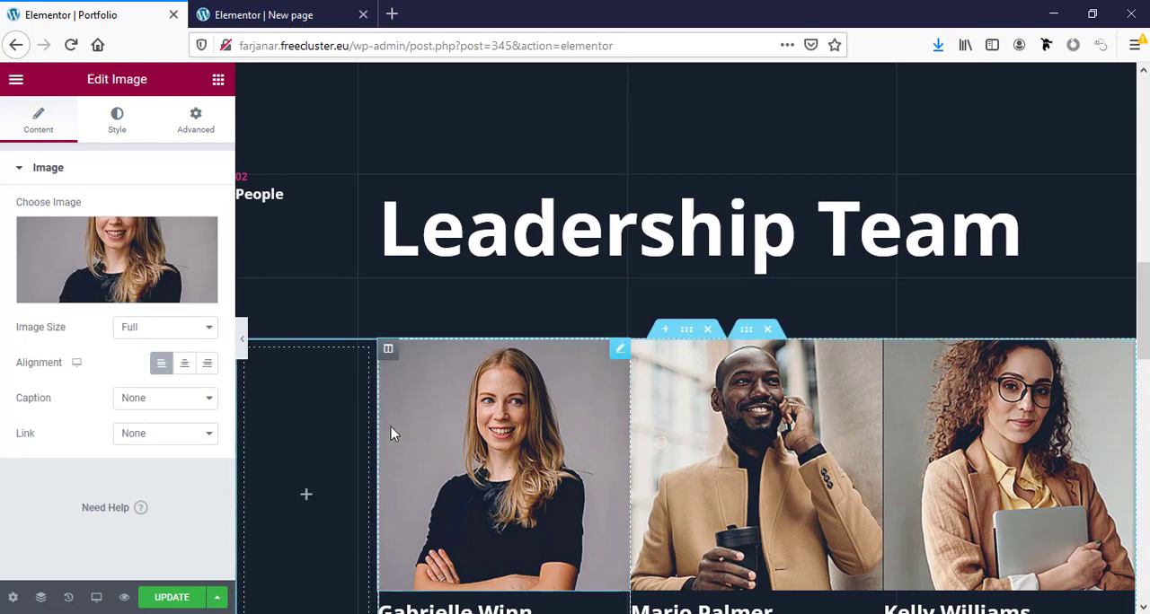
{"action": "left_click", "coordinate": [151, 440]}
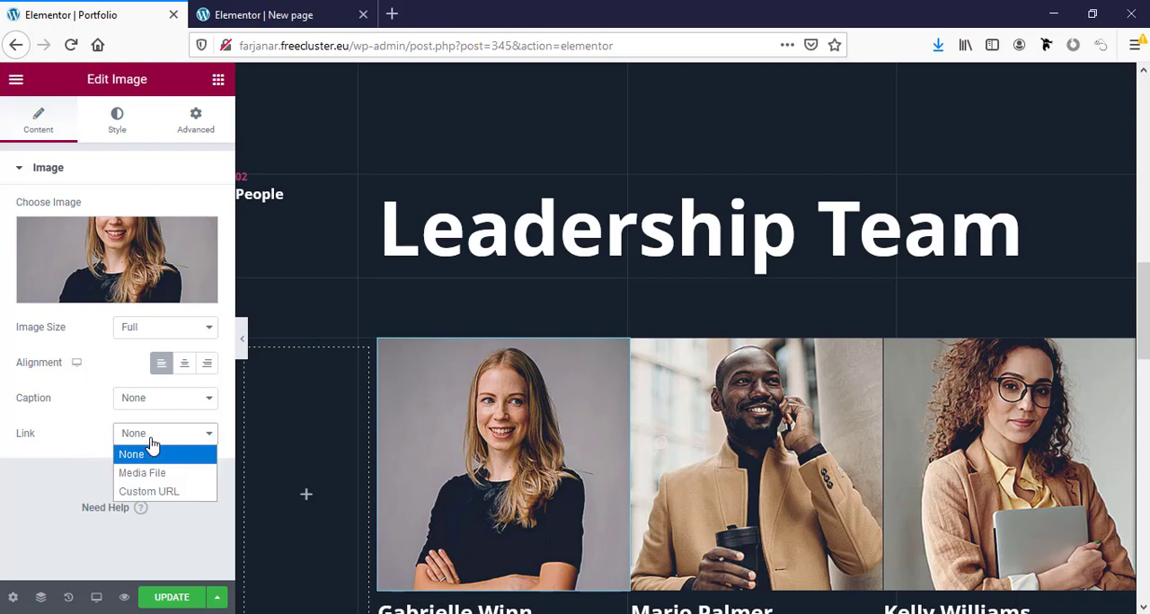
{"action": "left_click", "coordinate": [147, 443]}
- Delete the client logos and the whole Clients section beneath the team photos
{"action": "scroll", "coordinate": [585, 493], "scroll_direction": "down", "scroll_amount": 7}
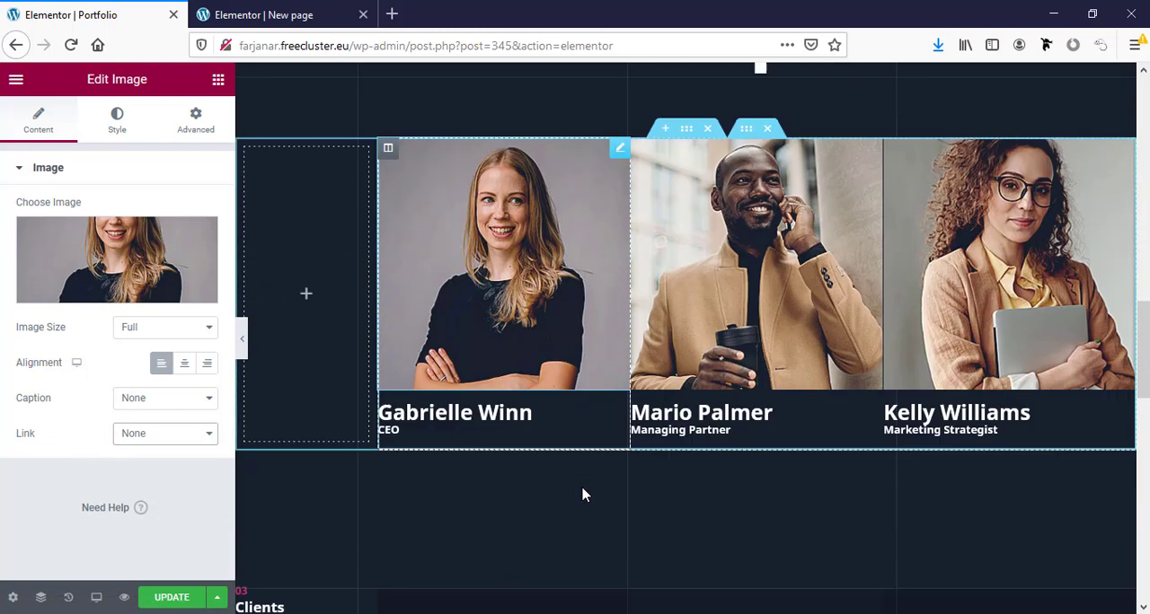
{"action": "scroll", "coordinate": [582, 495], "scroll_direction": "up", "scroll_amount": 2}
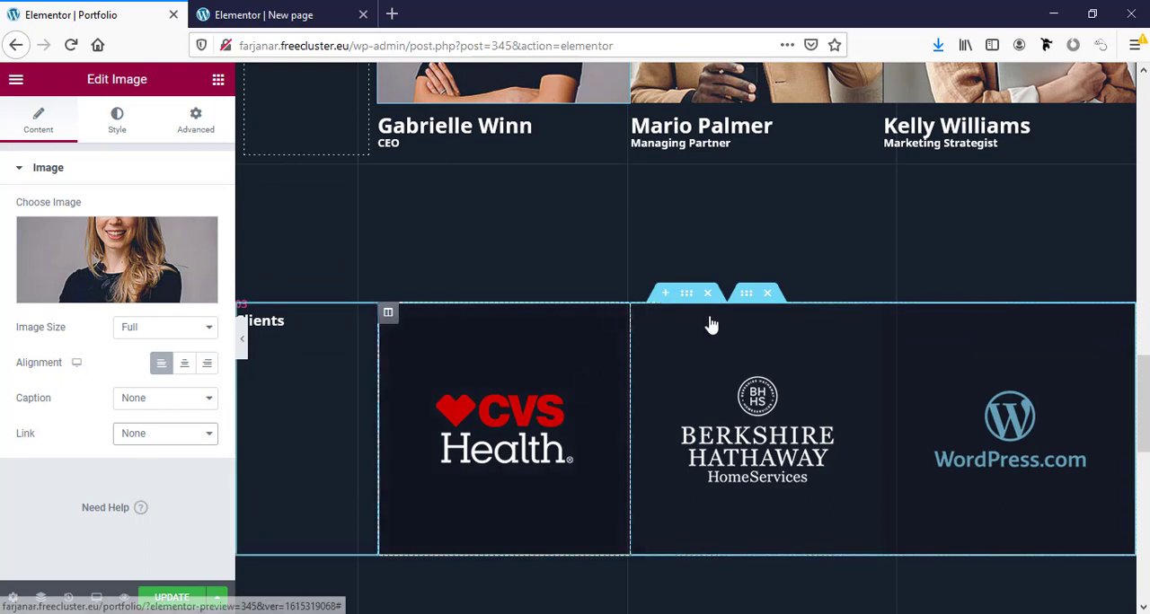
{"action": "left_click", "coordinate": [770, 298]}
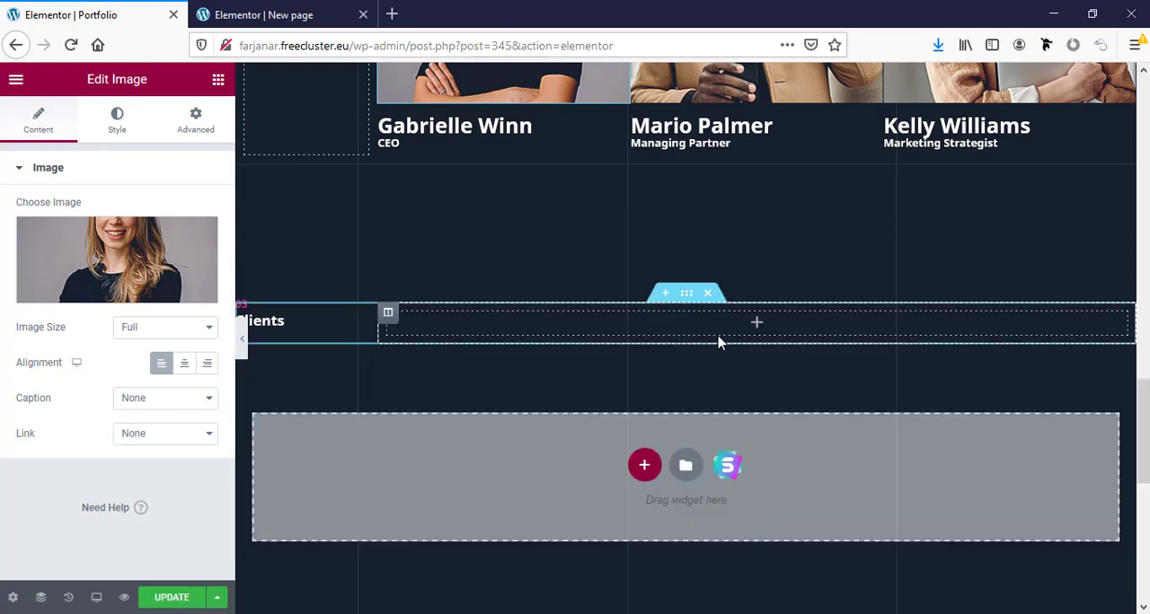
{"action": "scroll", "coordinate": [719, 338], "scroll_direction": "up", "scroll_amount": 2}
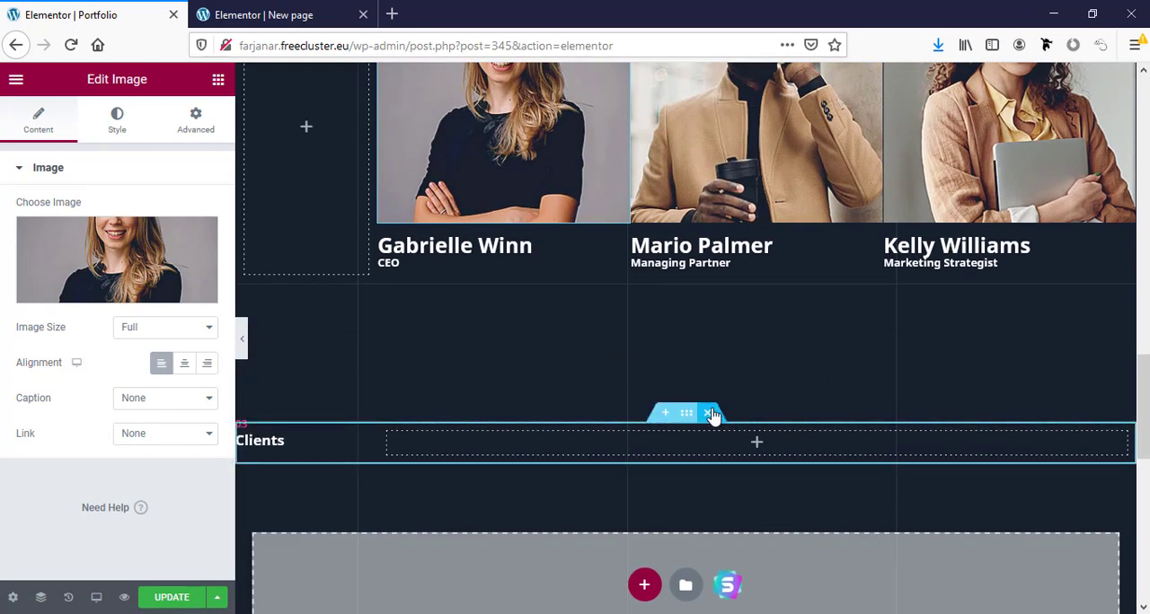
{"action": "left_click", "coordinate": [713, 415]}
- Delete the Who we are heading section and the text section that follows it
{"action": "scroll", "coordinate": [687, 383], "scroll_direction": "up", "scroll_amount": 15}
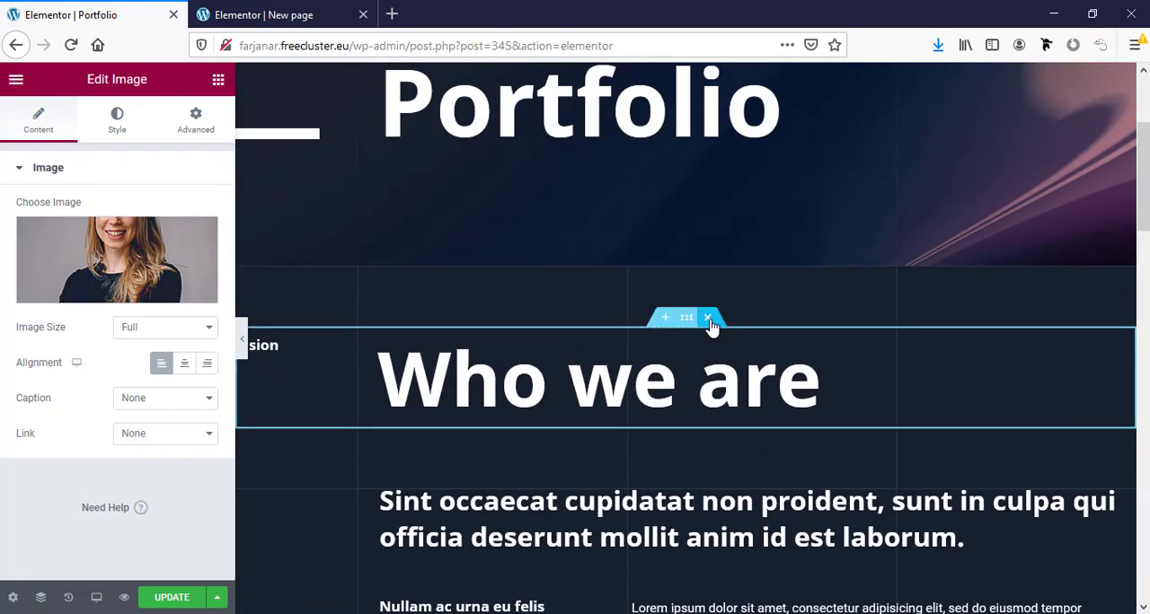
{"action": "left_click", "coordinate": [706, 317]}
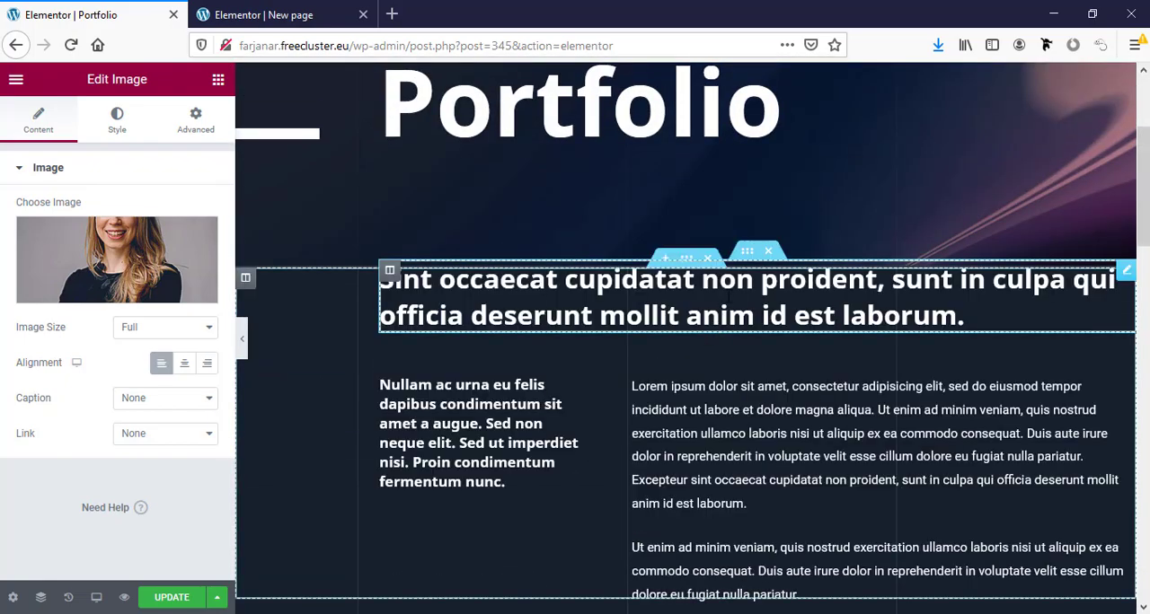
{"action": "left_click", "coordinate": [708, 258]}
- Change the Leadership Team heading to Our Work and the People label beside it to Popular
{"action": "triple_click", "coordinate": [539, 397]}
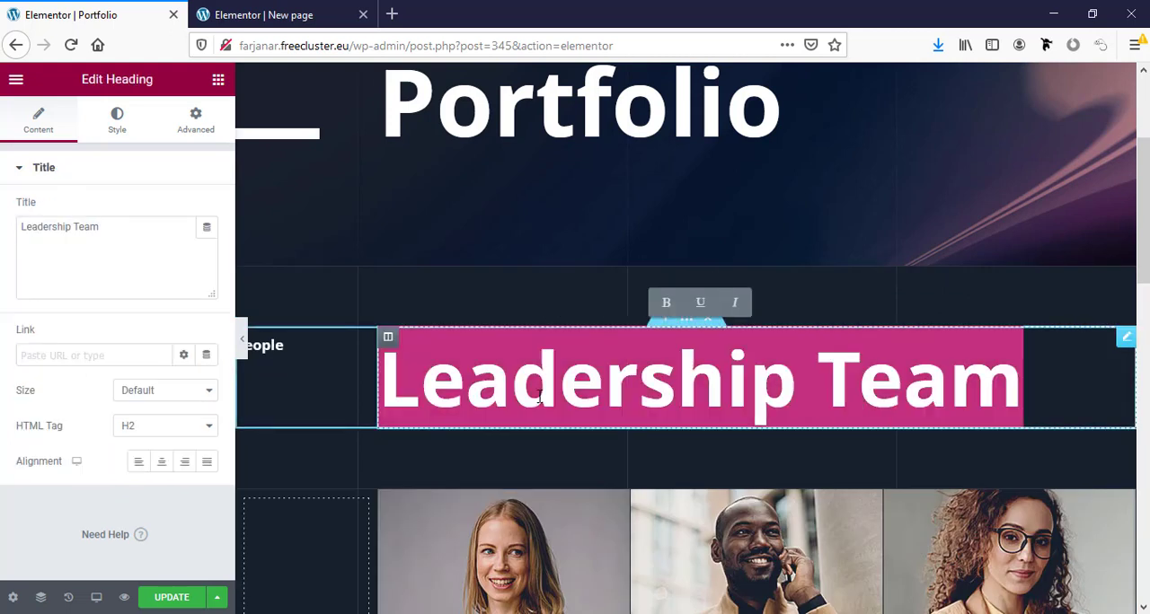
{"action": "type", "text": "Our Work"}
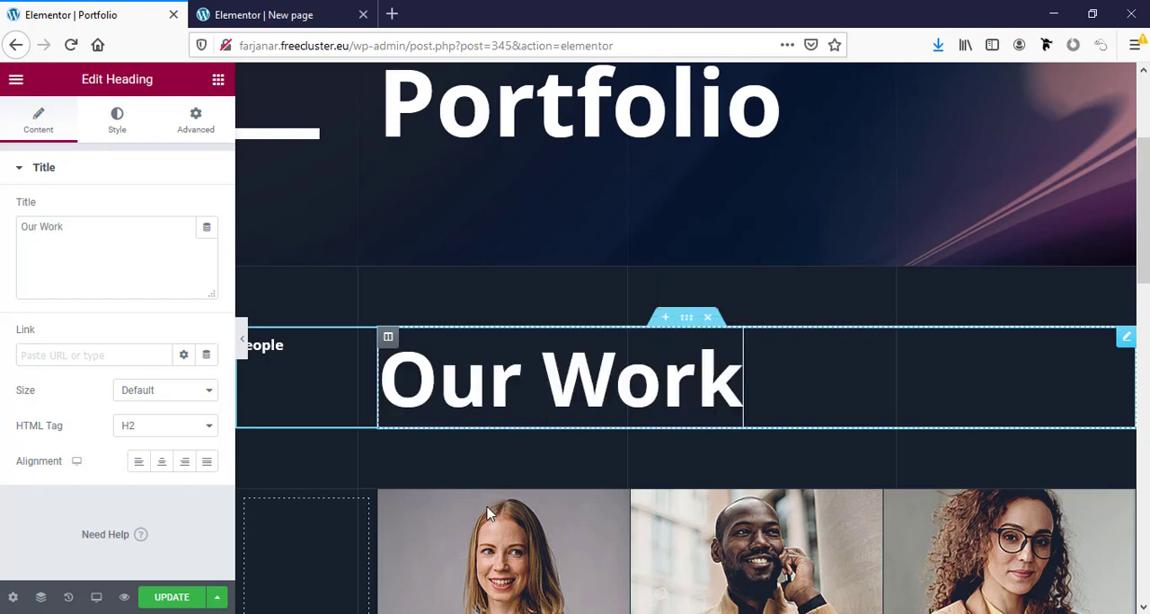
{"action": "left_click", "coordinate": [270, 346]}
{"action": "double_click", "coordinate": [58, 229]}
{"action": "type", "text": "Popular"}
- Delete the job title and name headings beneath the three team photos
{"action": "scroll", "coordinate": [562, 334], "scroll_direction": "down", "scroll_amount": 4}
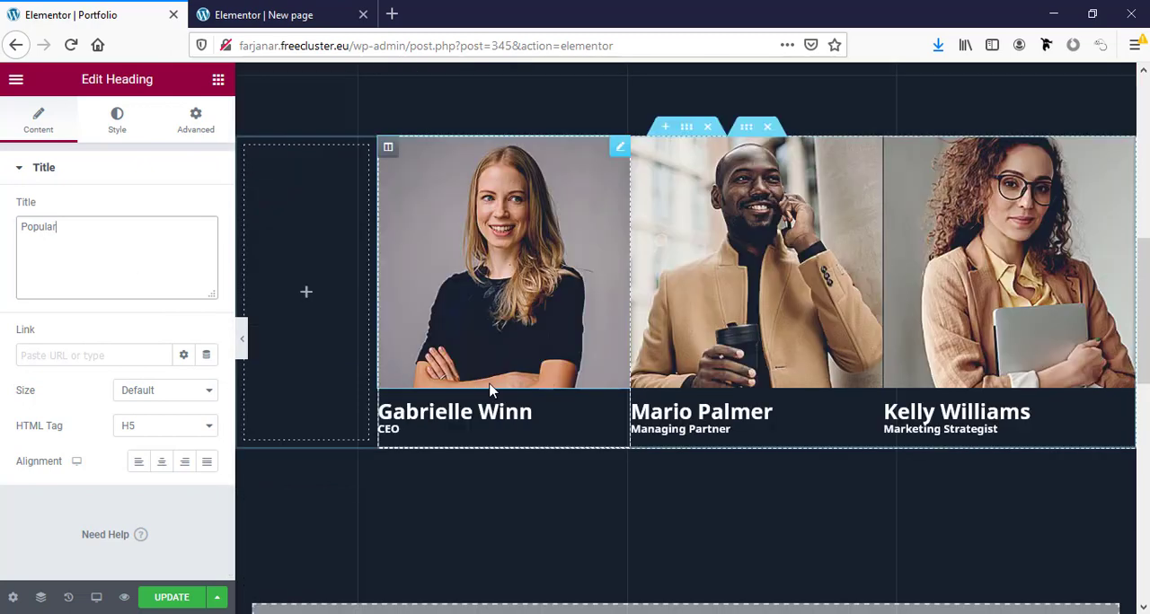
{"action": "left_click", "coordinate": [541, 274]}
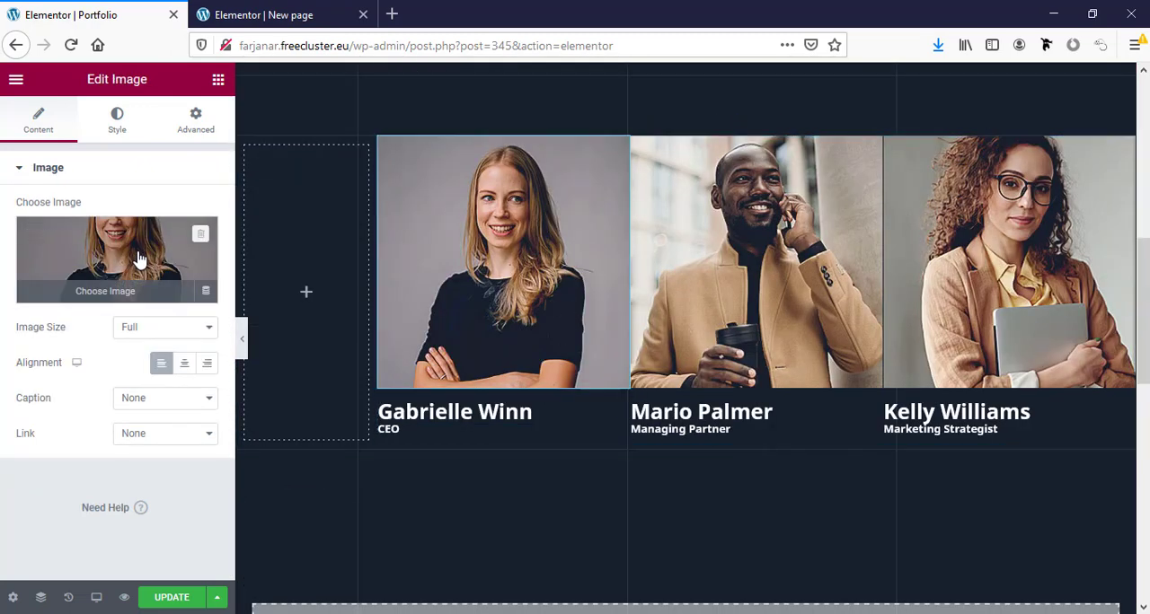
{"action": "left_click", "coordinate": [475, 431]}
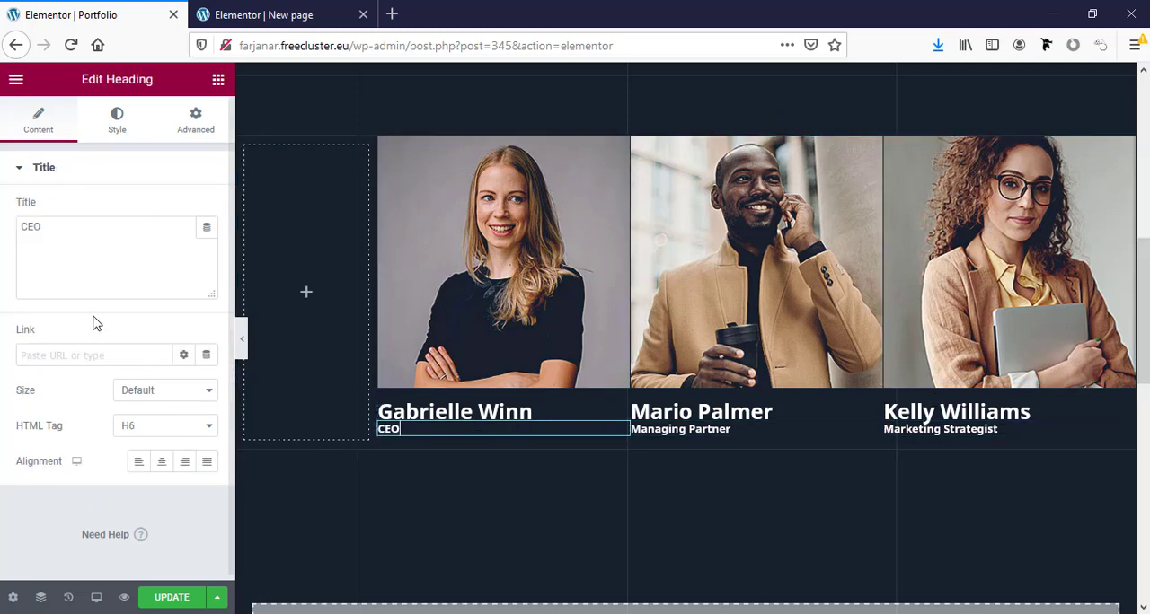
{"action": "right_click", "coordinate": [415, 430]}
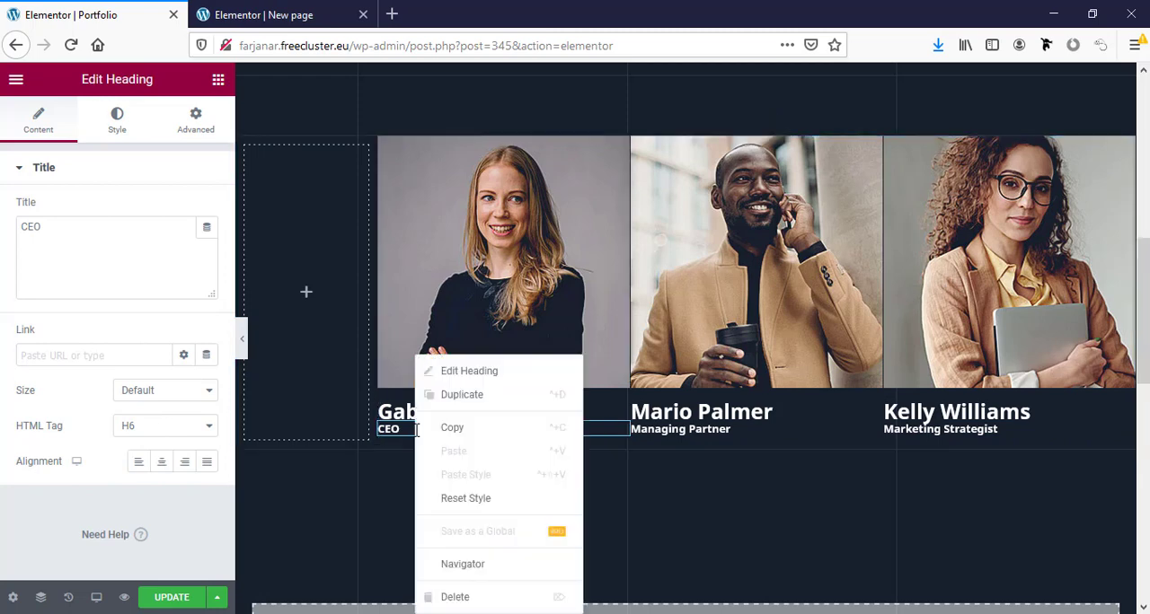
{"action": "left_click", "coordinate": [455, 597]}
{"action": "right_click", "coordinate": [418, 412]}
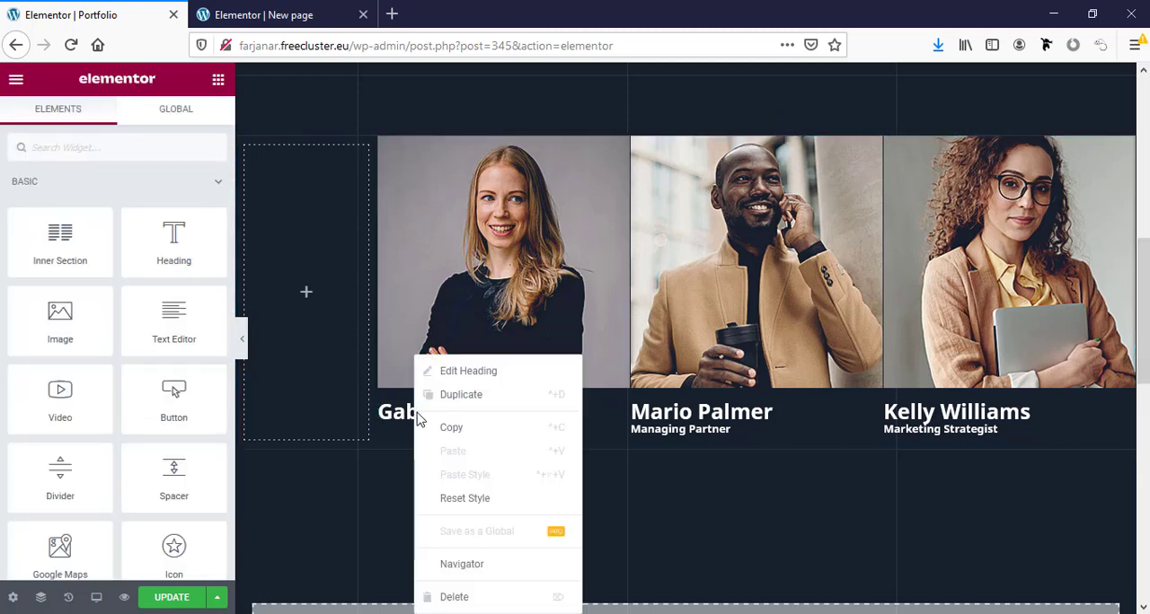
{"action": "left_click", "coordinate": [454, 597]}
{"action": "scroll", "coordinate": [442, 399], "scroll_direction": "up", "scroll_amount": 2}
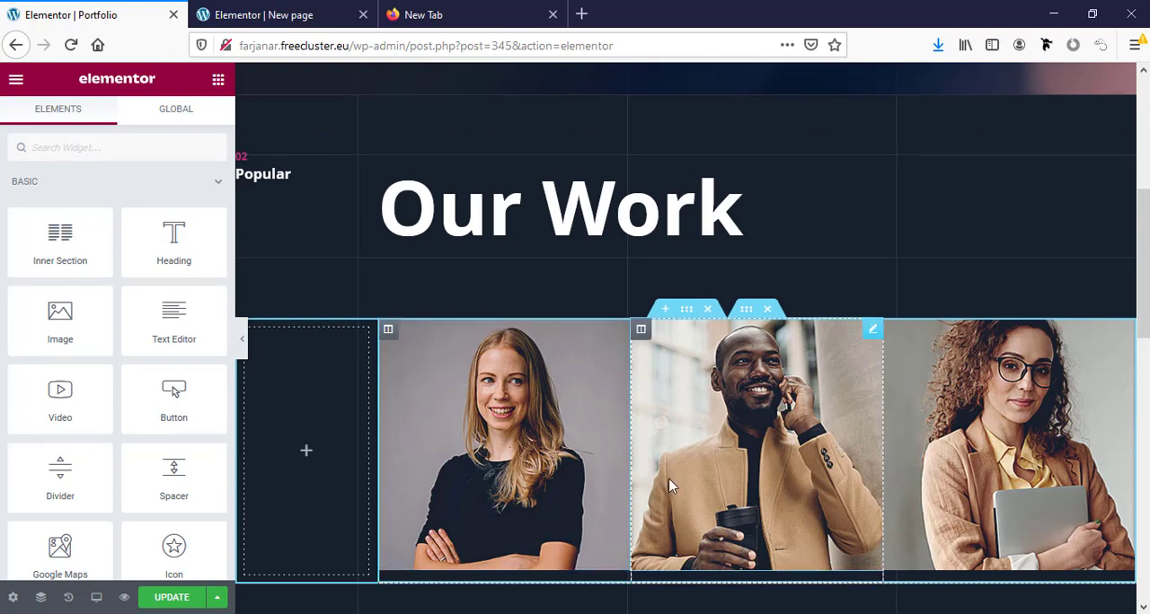
- Open the first team photo's image chooser and look at the local files available for upload, without uploading any
{"action": "left_click", "coordinate": [504, 382]}
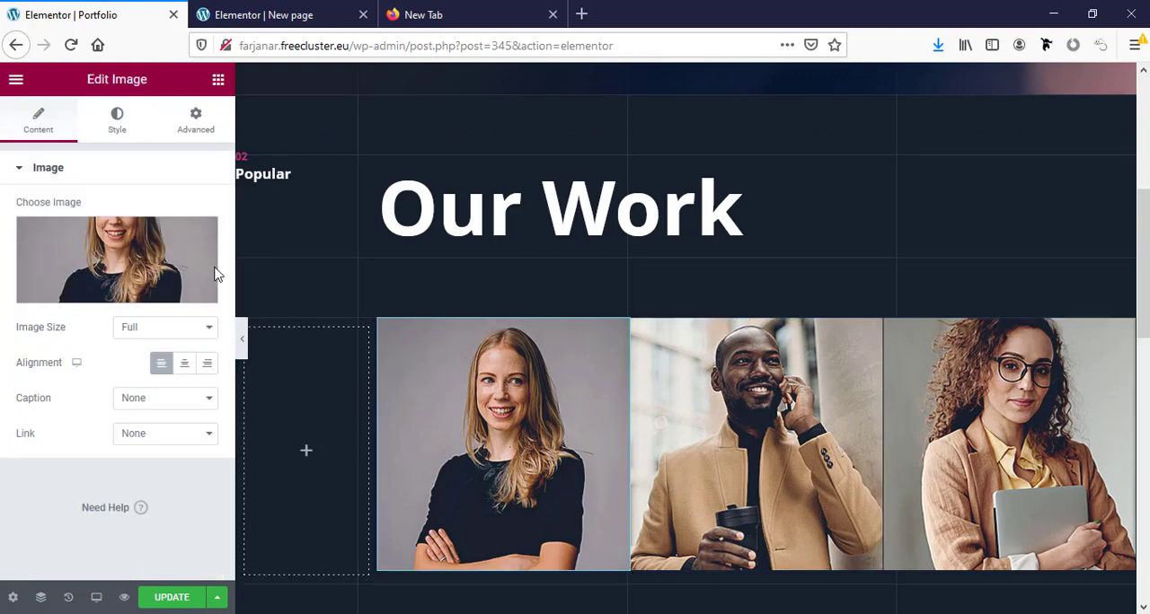
{"action": "left_click", "coordinate": [157, 261]}
{"action": "left_click", "coordinate": [67, 148]}
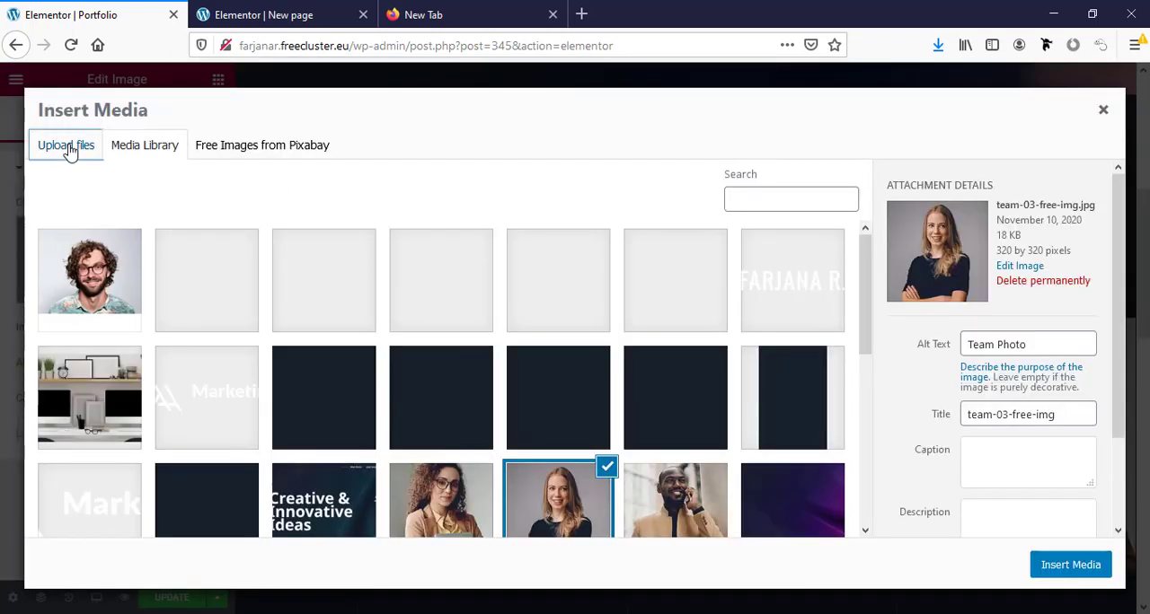
{"action": "left_click", "coordinate": [556, 358]}
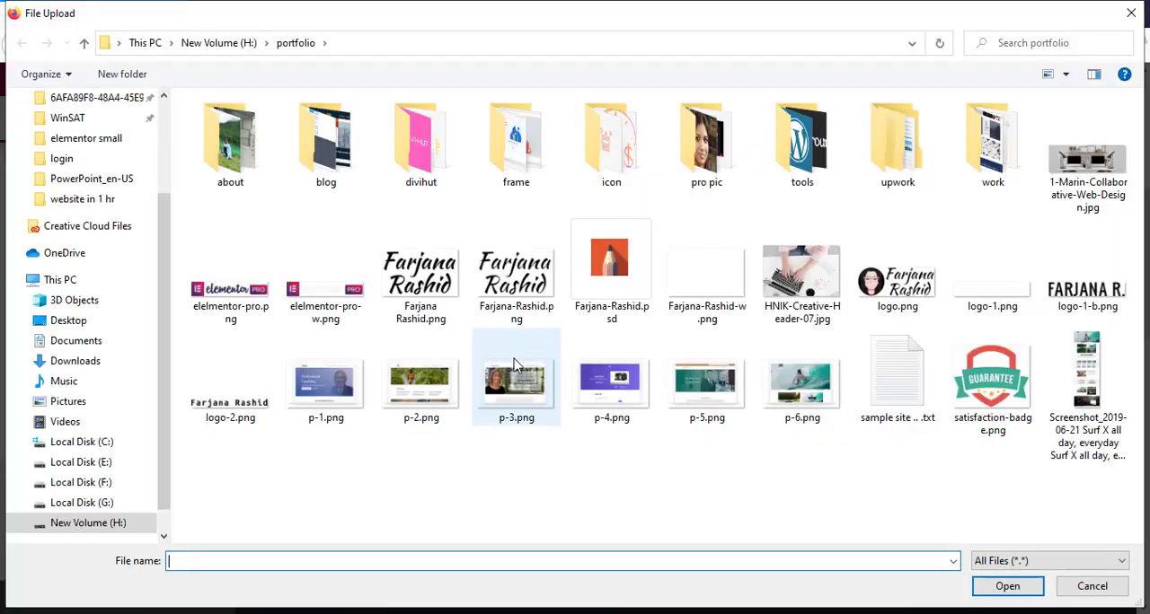
{"action": "left_click", "coordinate": [1092, 585]}
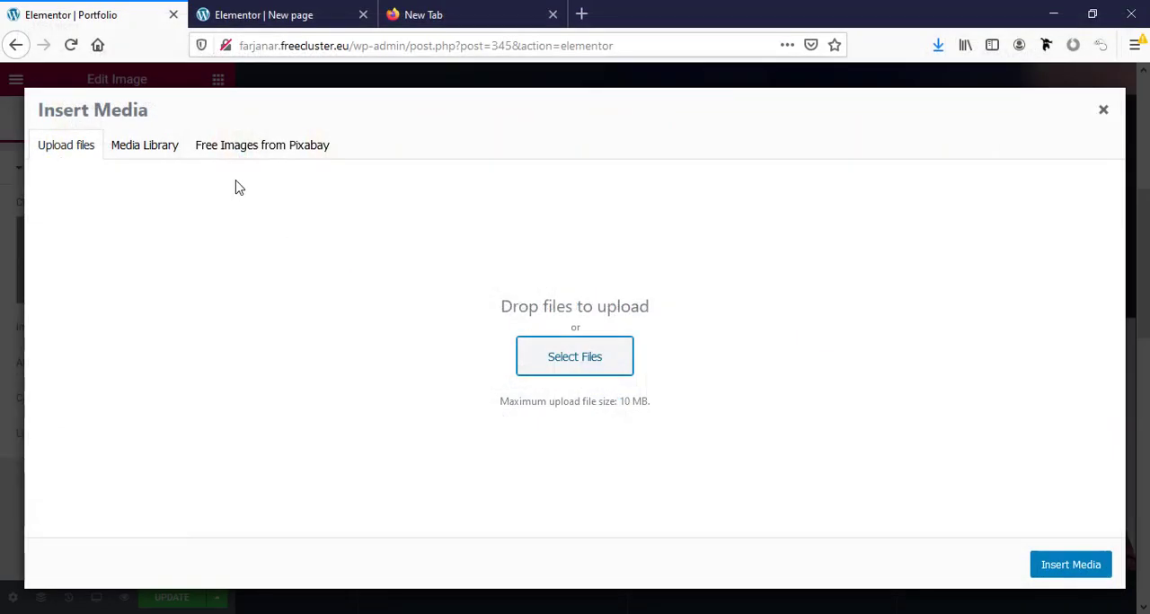
- Replace the first team photo with pic-03-free-img.jpg, the pink keyboard picture from the media library
{"action": "left_click", "coordinate": [145, 144]}
{"action": "scroll", "coordinate": [301, 386], "scroll_direction": "down", "scroll_amount": 2}
{"action": "scroll", "coordinate": [302, 388], "scroll_direction": "down", "scroll_amount": 3}
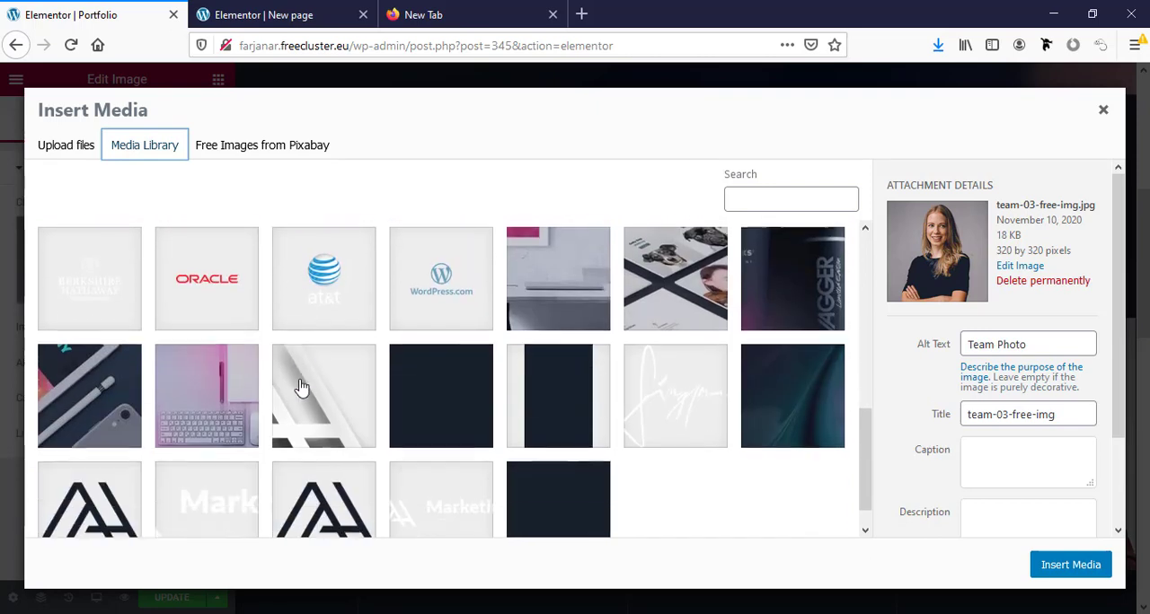
{"action": "left_click", "coordinate": [225, 397]}
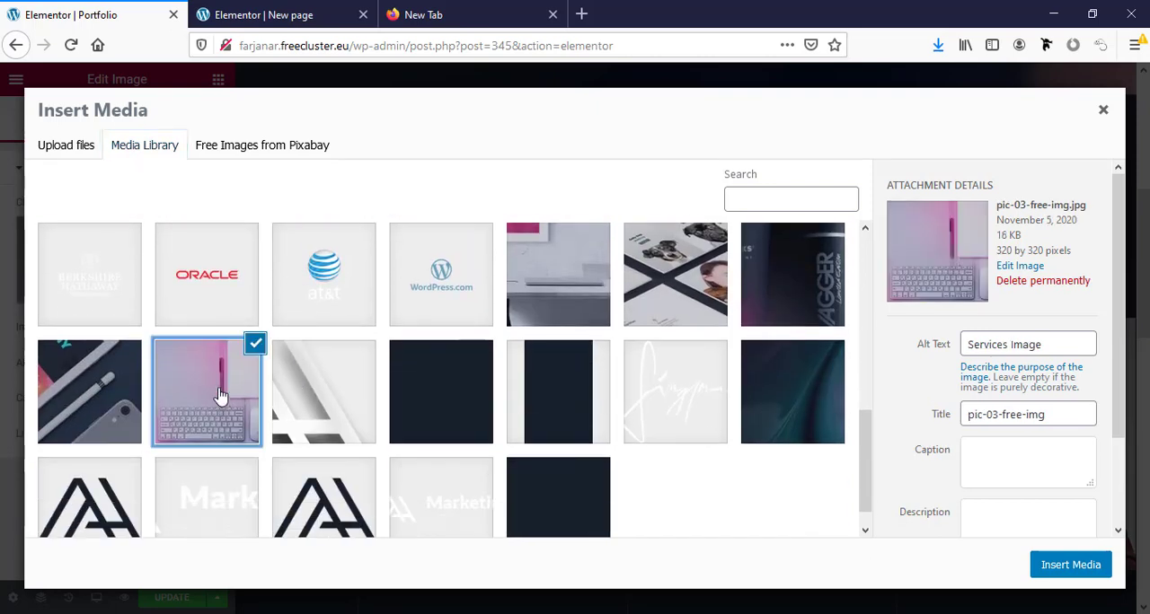
{"action": "left_click", "coordinate": [1069, 565]}
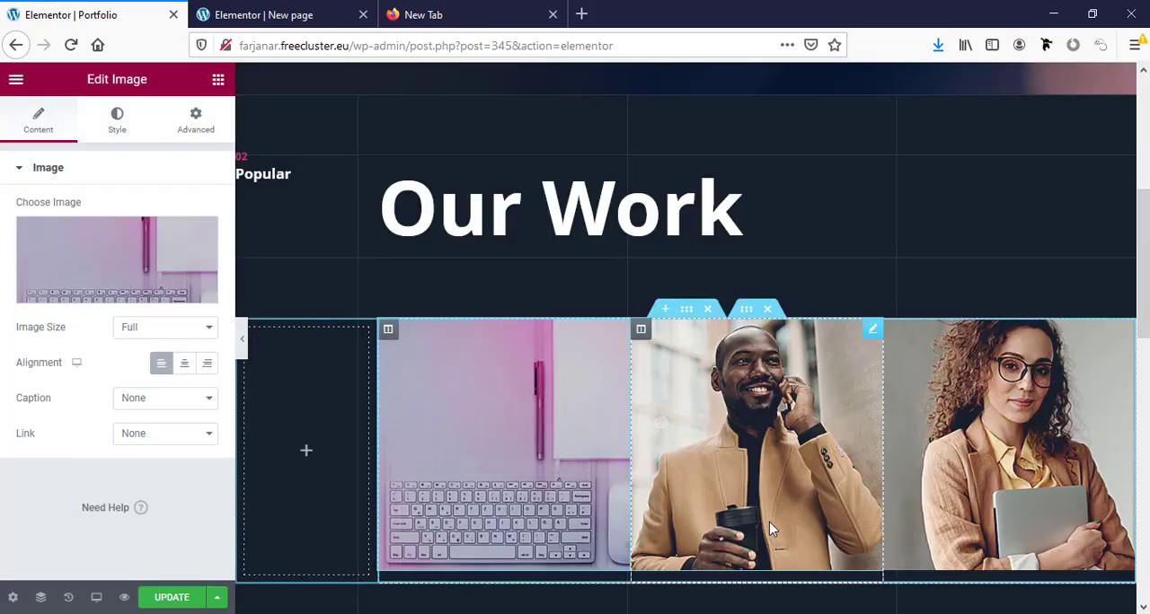
- Replace the second team photo with the white desk picture and the third with pic-001-free-img.jpg from the media library
{"action": "left_click", "coordinate": [797, 487]}
{"action": "scroll", "coordinate": [224, 491], "scroll_direction": "down", "scroll_amount": 3}
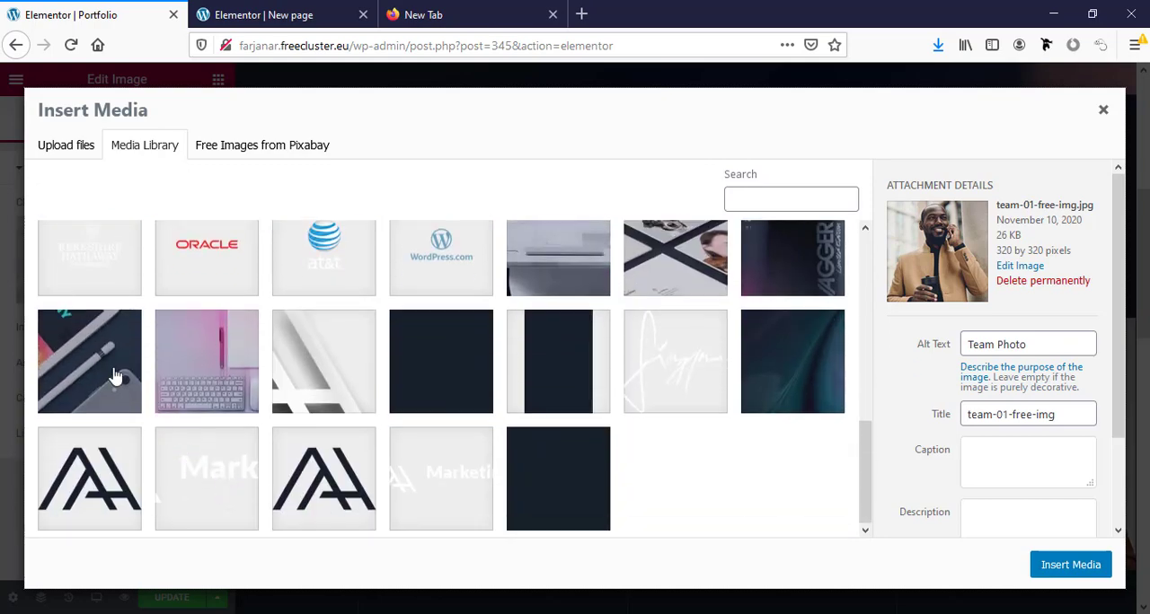
{"action": "left_click", "coordinate": [115, 375]}
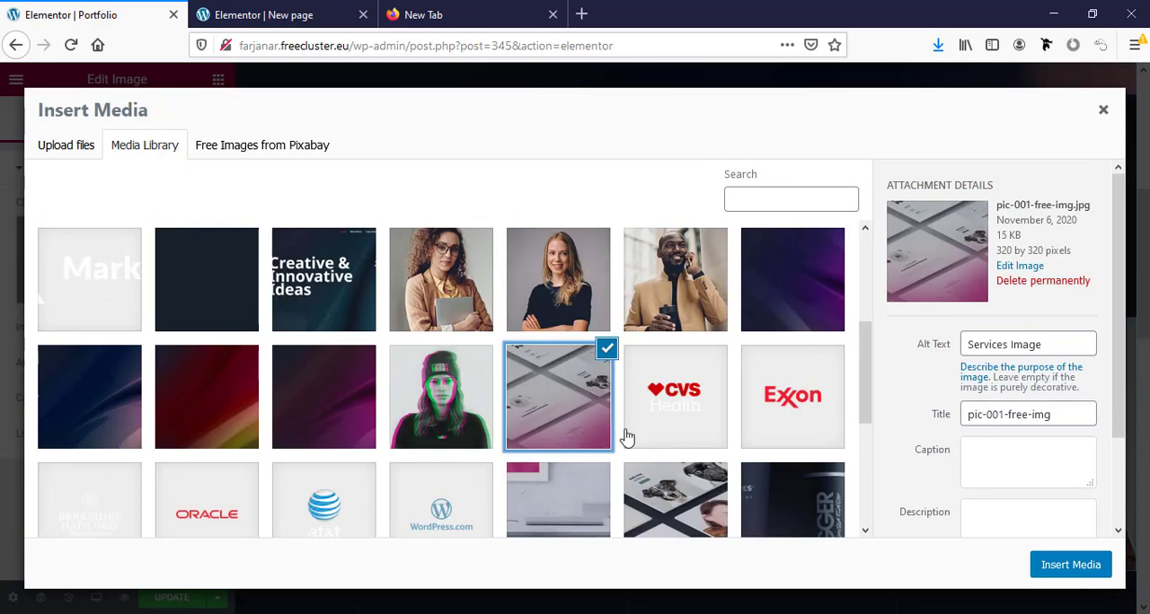
{"action": "left_click", "coordinate": [1070, 565]}
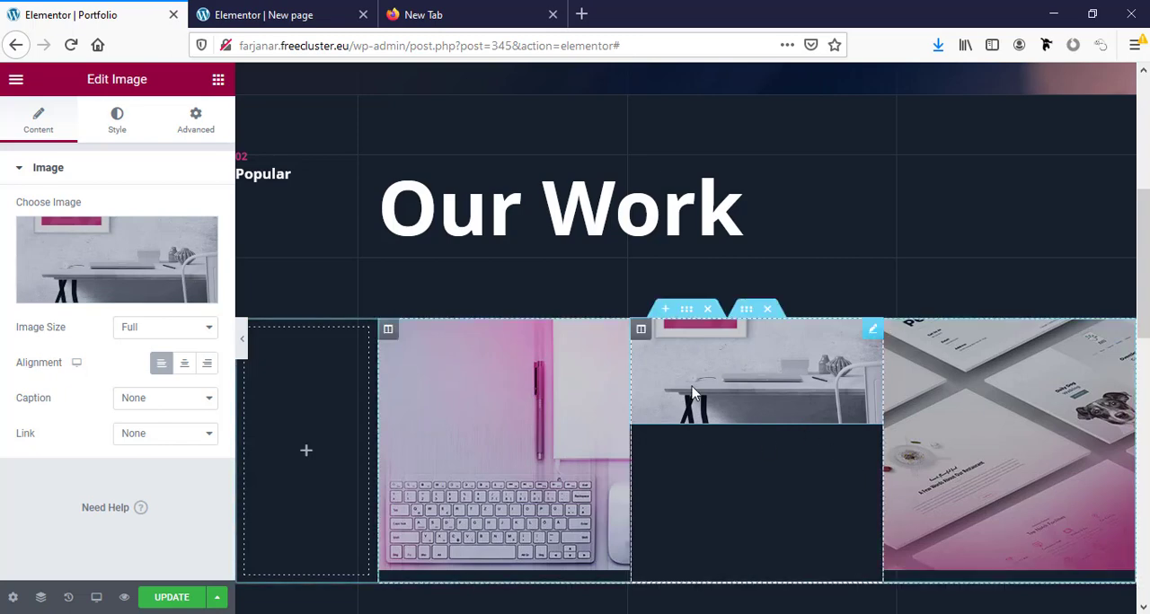
- Set the desk image's height to 298 px with its object fit set to Cover
{"action": "left_click", "coordinate": [115, 131]}
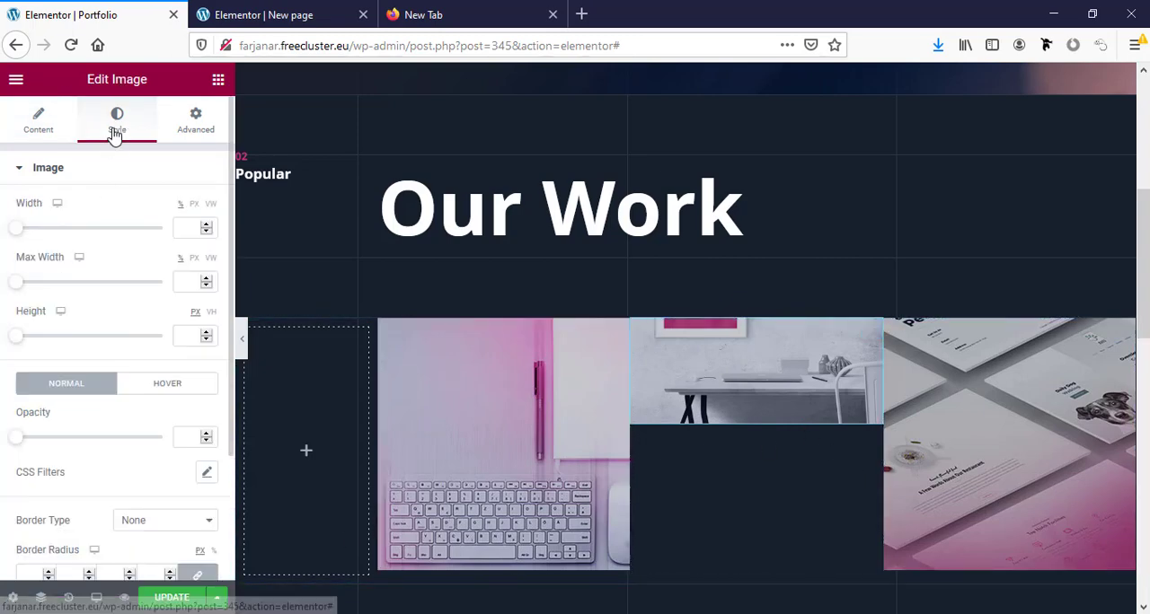
{"action": "left_click", "coordinate": [18, 335]}
{"action": "left_click_drag", "start_coordinate": [29, 343], "coordinate": [103, 353]}
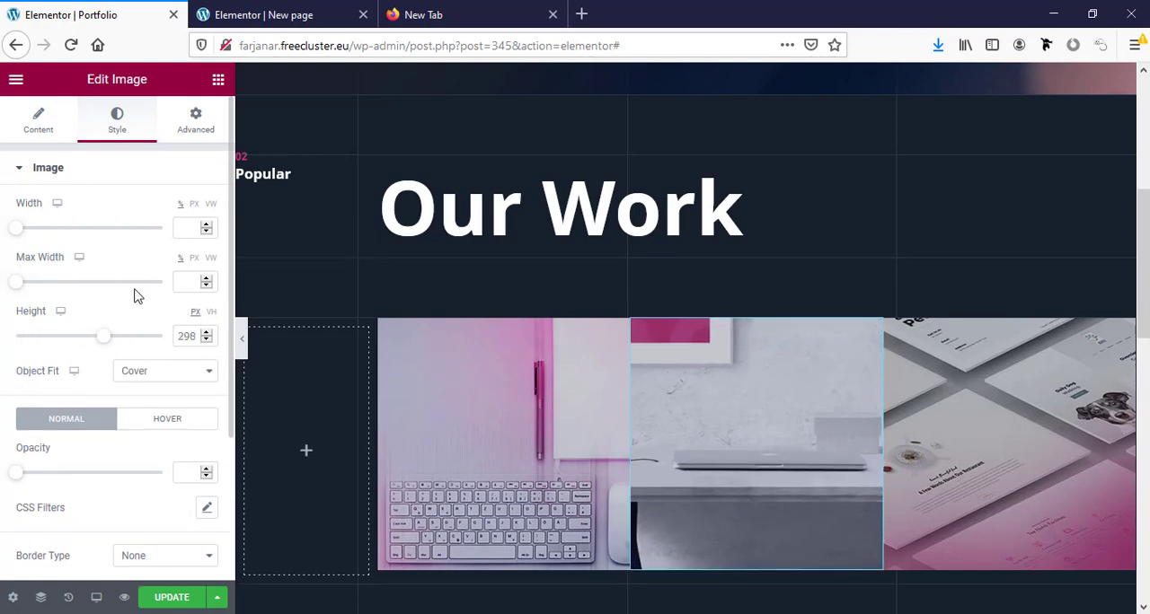
{"action": "left_click", "coordinate": [152, 370]}
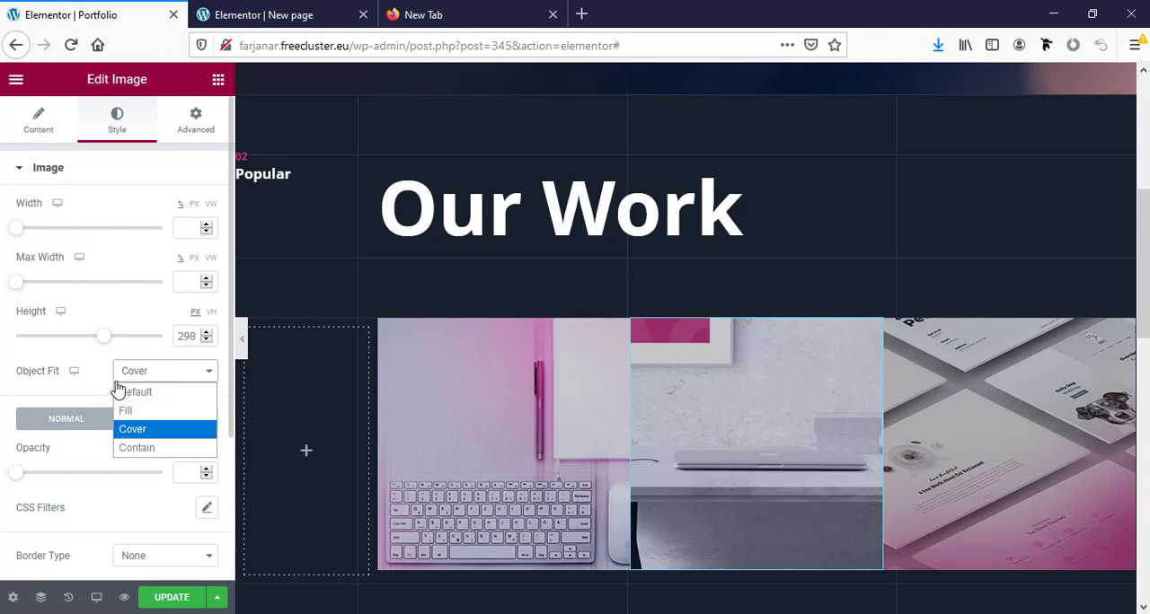
{"action": "left_click", "coordinate": [158, 430]}
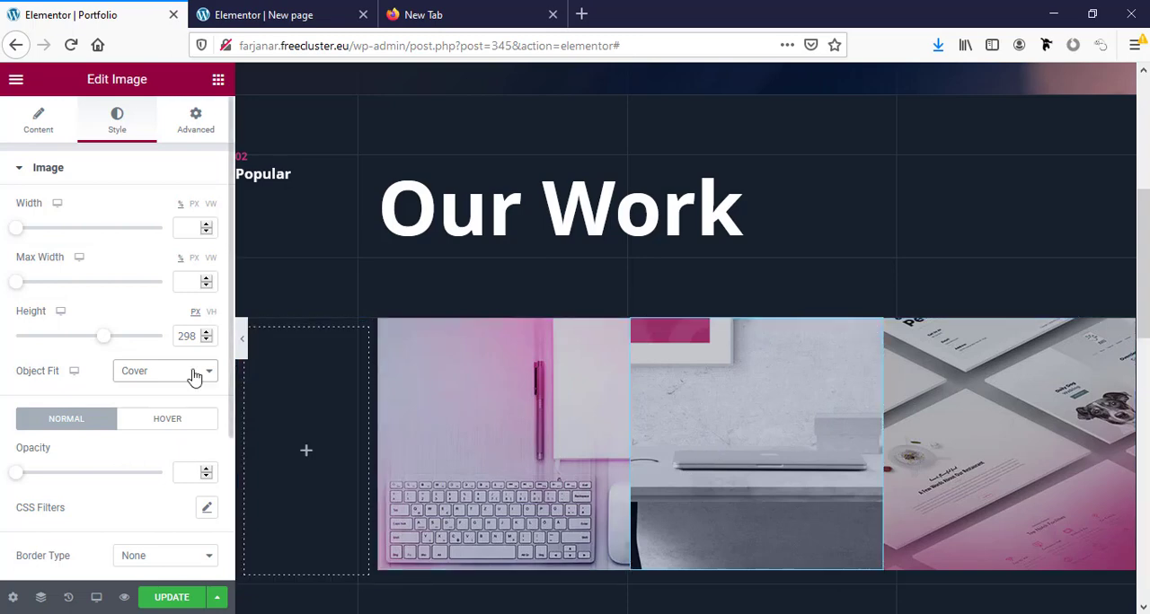
- Set the desk image's link type to Custom URL
{"action": "left_click", "coordinate": [40, 122]}
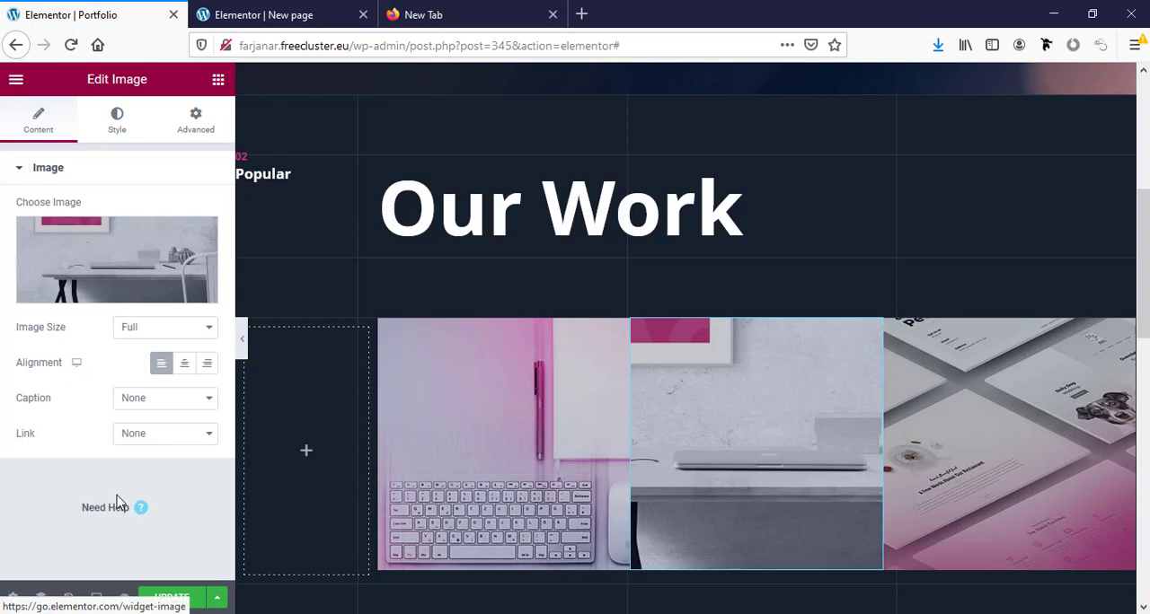
{"action": "left_click", "coordinate": [163, 440]}
{"action": "left_click", "coordinate": [159, 493]}
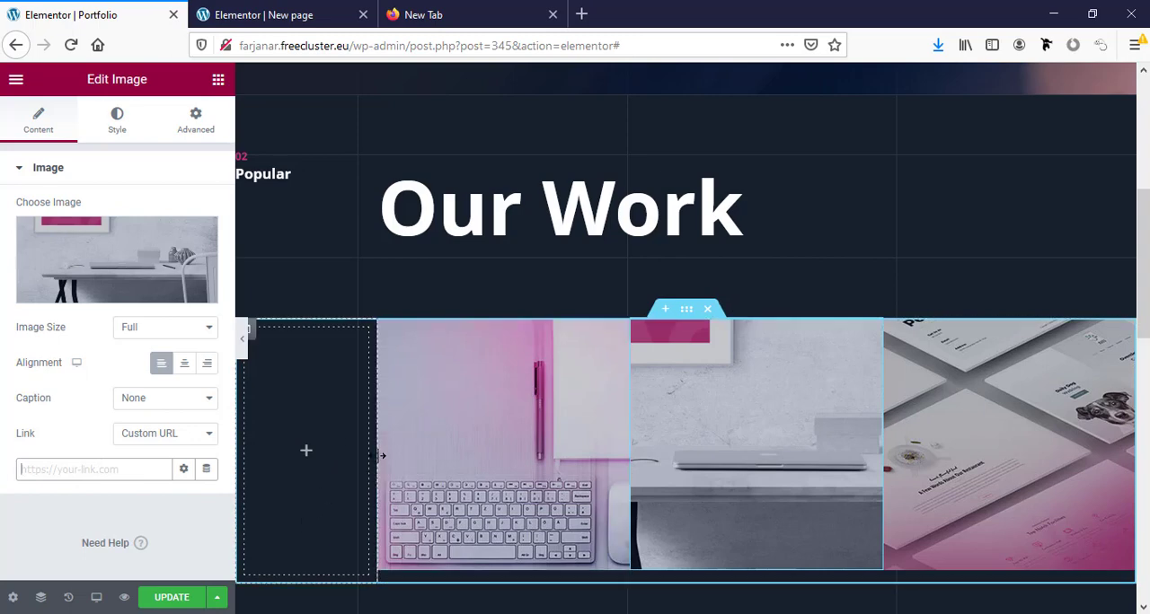
- Try widening the empty column and the desk image's column in the Our Work image row
{"action": "left_click_drag", "start_coordinate": [382, 455], "coordinate": [426, 454]}
{"action": "mouse_move", "coordinate": [664, 436]}
{"action": "left_mouse_down"}
{"action": "mouse_move", "coordinate": [707, 452]}
{"action": "mouse_move", "coordinate": [659, 452]}
{"action": "left_mouse_up"}
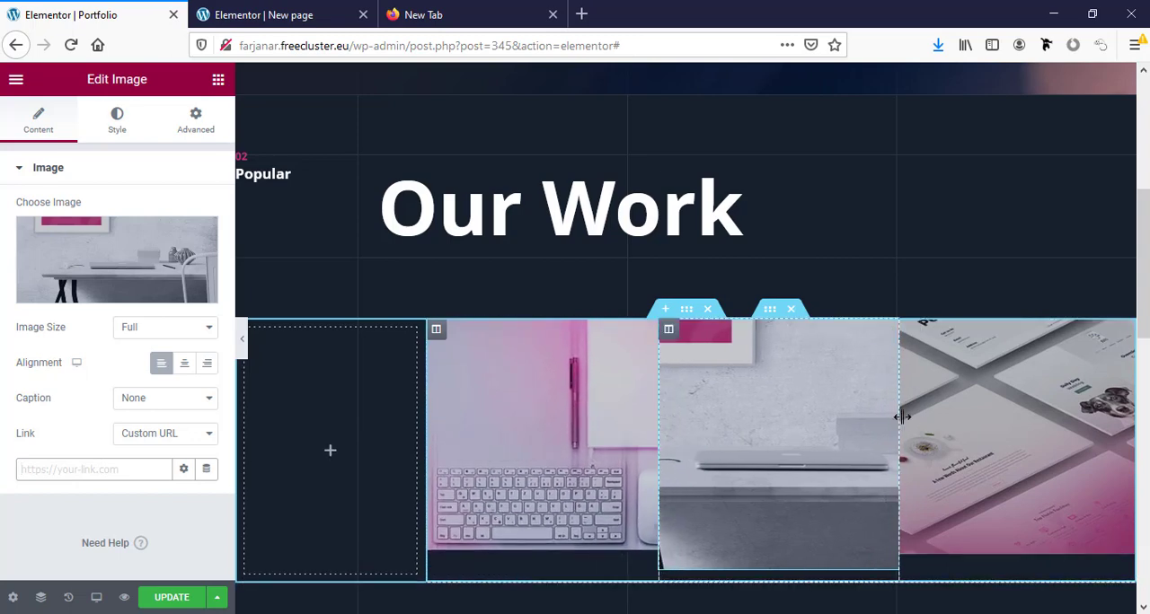
{"action": "left_click_drag", "start_coordinate": [901, 417], "coordinate": [927, 419]}
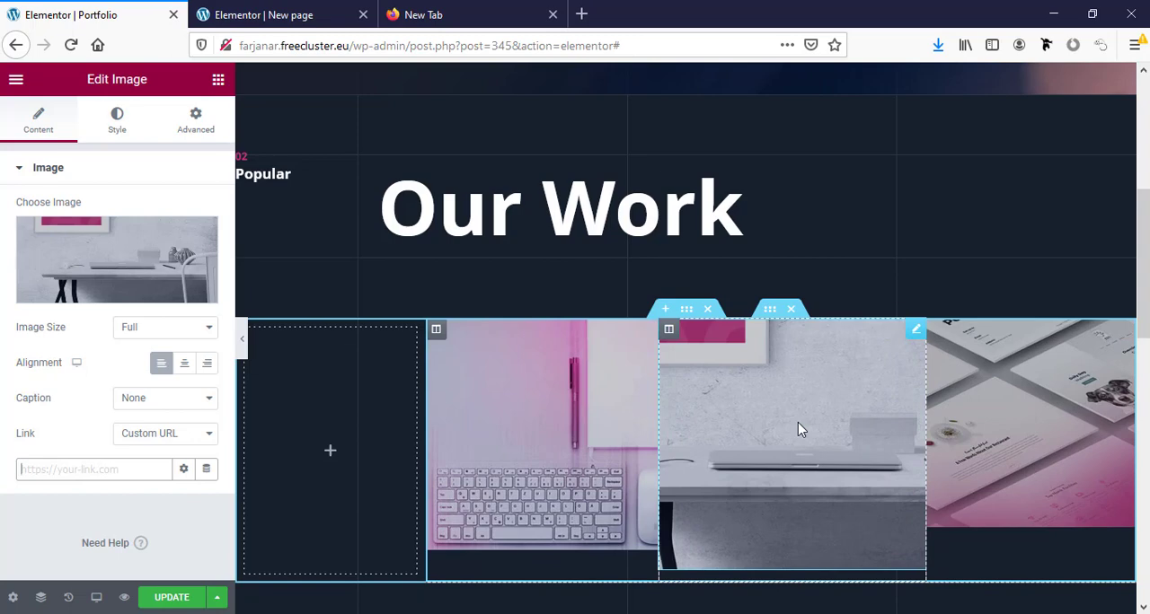
- Undo the column width changes by returning the page history to the Image Link edit
{"action": "left_click", "coordinate": [69, 598]}
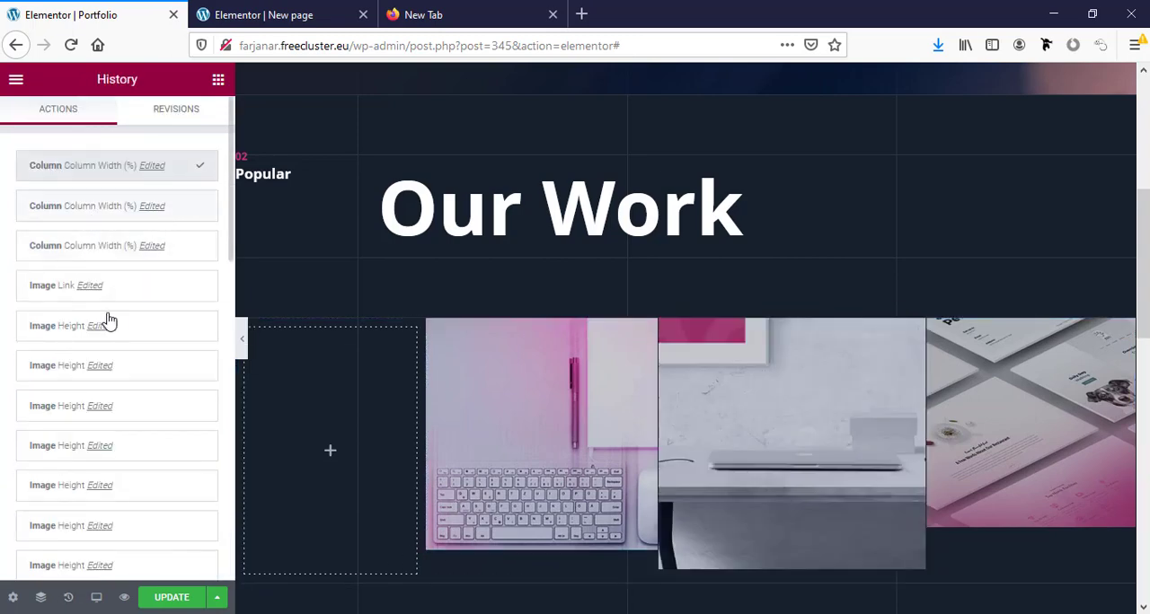
{"action": "left_click", "coordinate": [146, 217]}
{"action": "left_click", "coordinate": [154, 246]}
{"action": "left_click", "coordinate": [117, 285]}
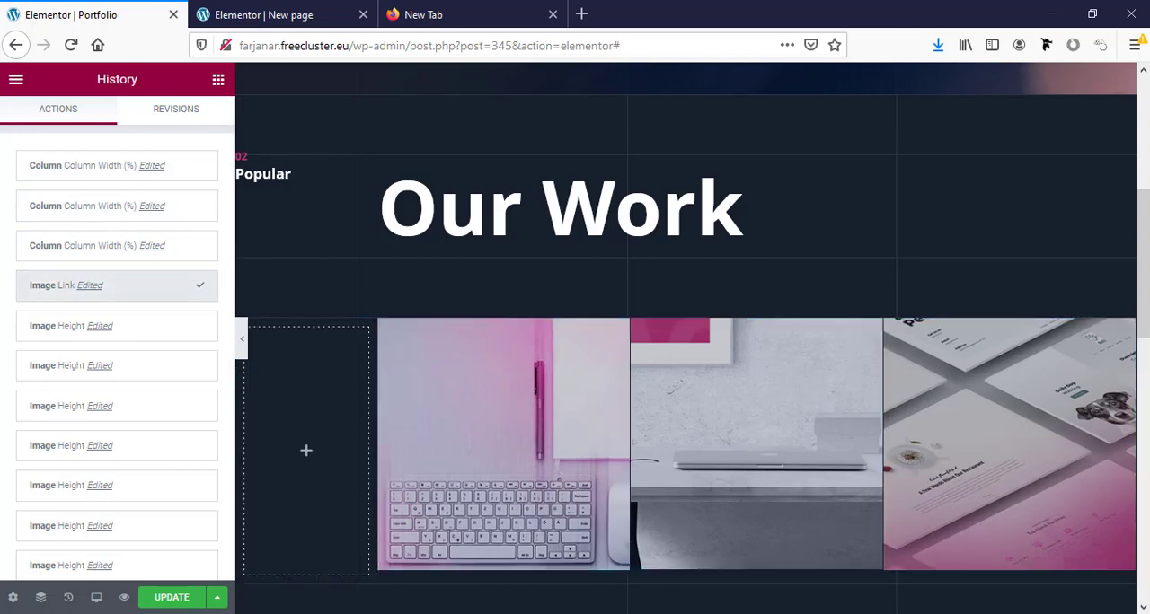
- Save the Portfolio page's changes and view the live page
{"action": "left_click", "coordinate": [163, 607]}
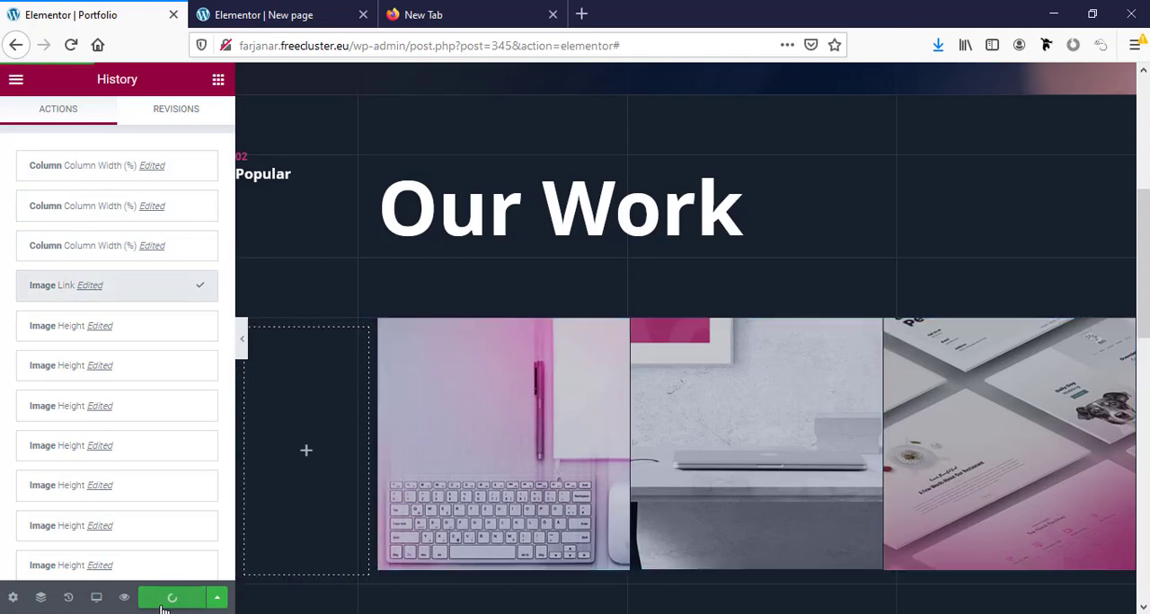
{"action": "scroll", "coordinate": [530, 569], "scroll_direction": "up", "scroll_amount": 3}
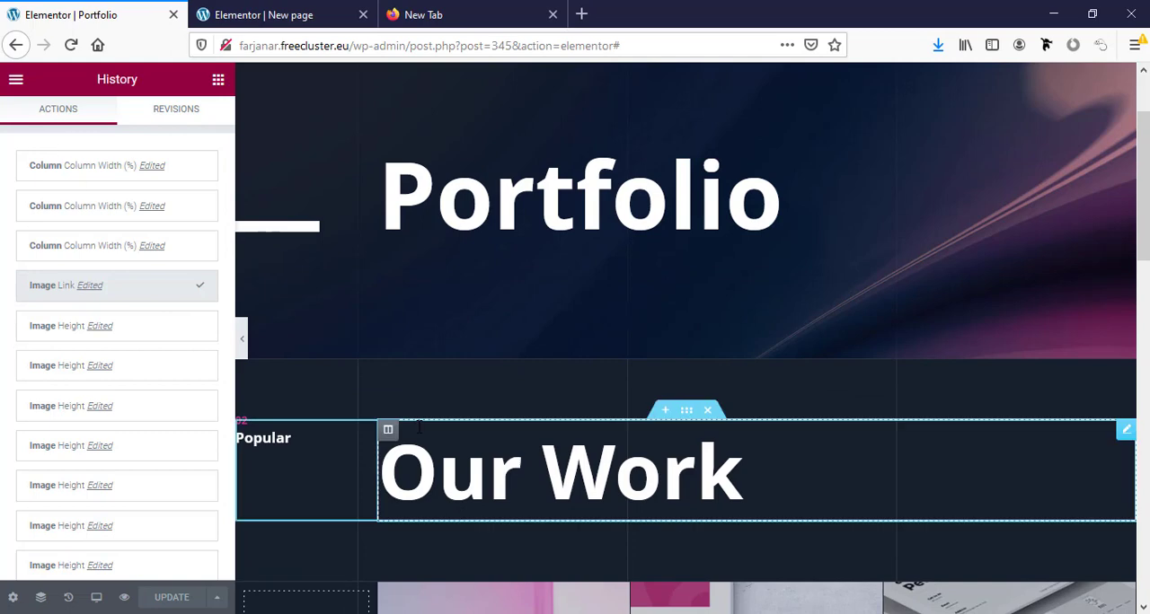
{"action": "left_click", "coordinate": [15, 79]}
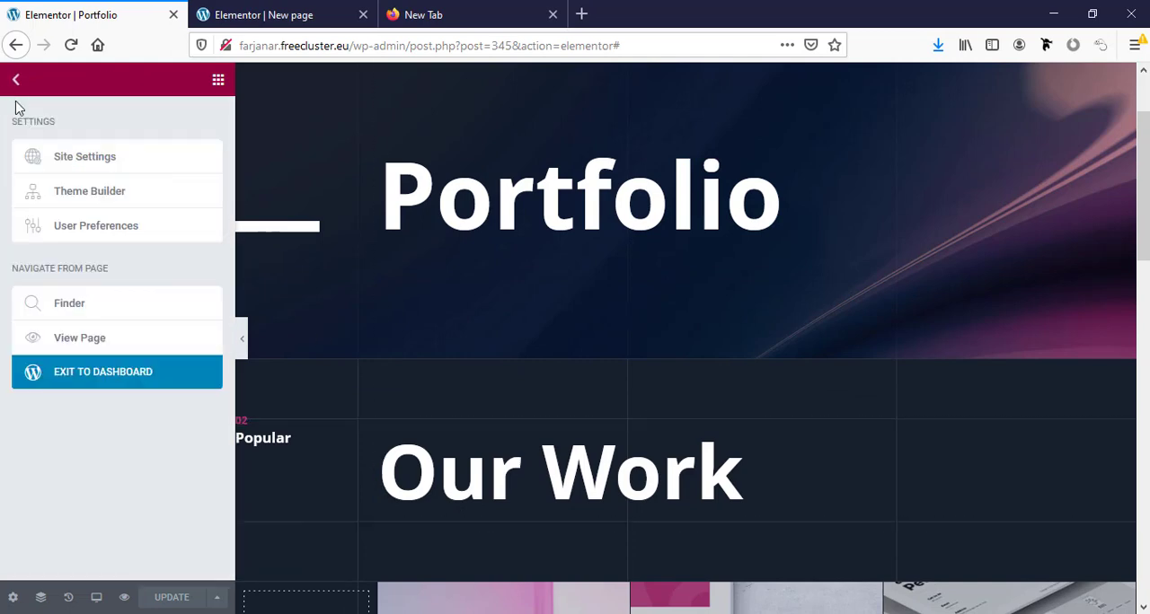
{"action": "left_click", "coordinate": [79, 341]}
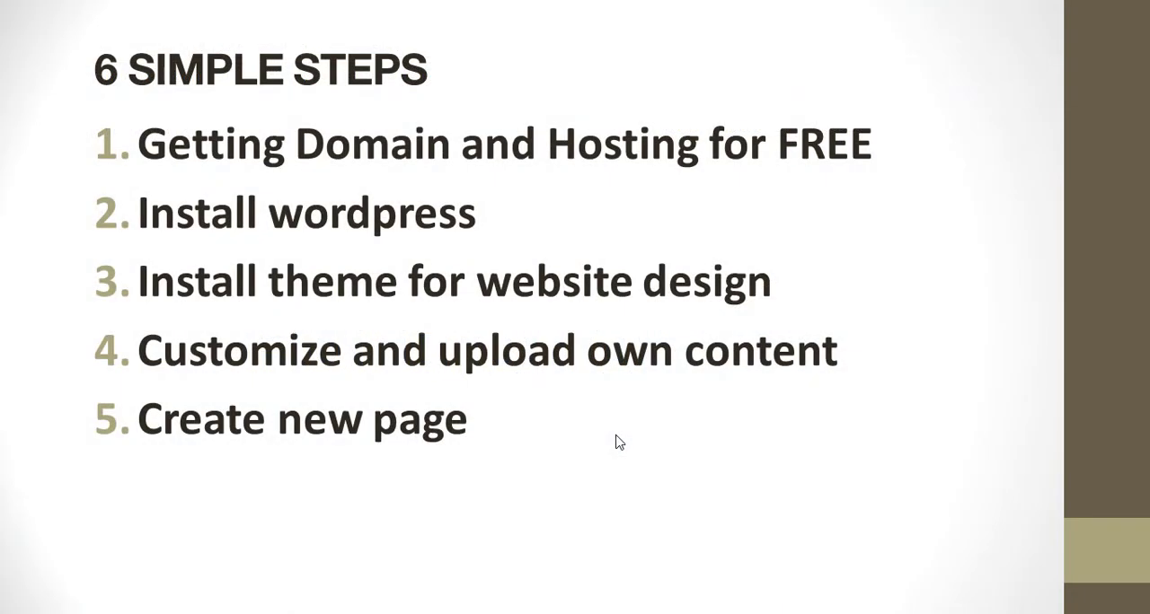
{"action": "left_click", "coordinate": [616, 436]}
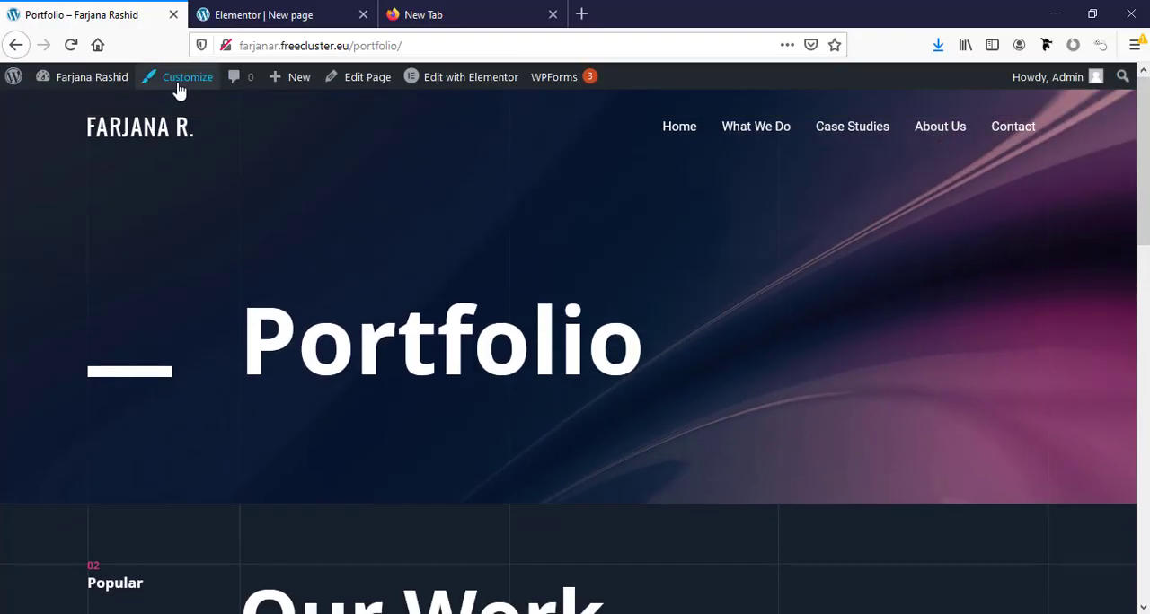
- Add the Portfolio page to the site's navigation menu and place it between Case Studies and About Us
{"action": "mouse_move", "coordinate": [79, 86]}
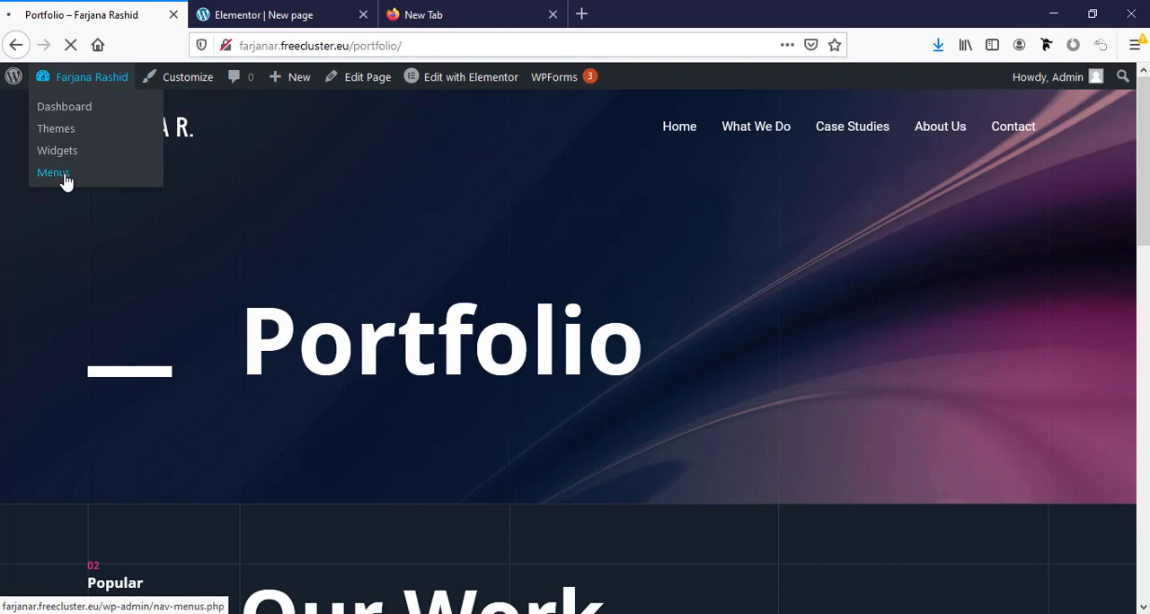
{"action": "left_click", "coordinate": [59, 173]}
{"action": "scroll", "coordinate": [539, 336], "scroll_direction": "down", "scroll_amount": 4}
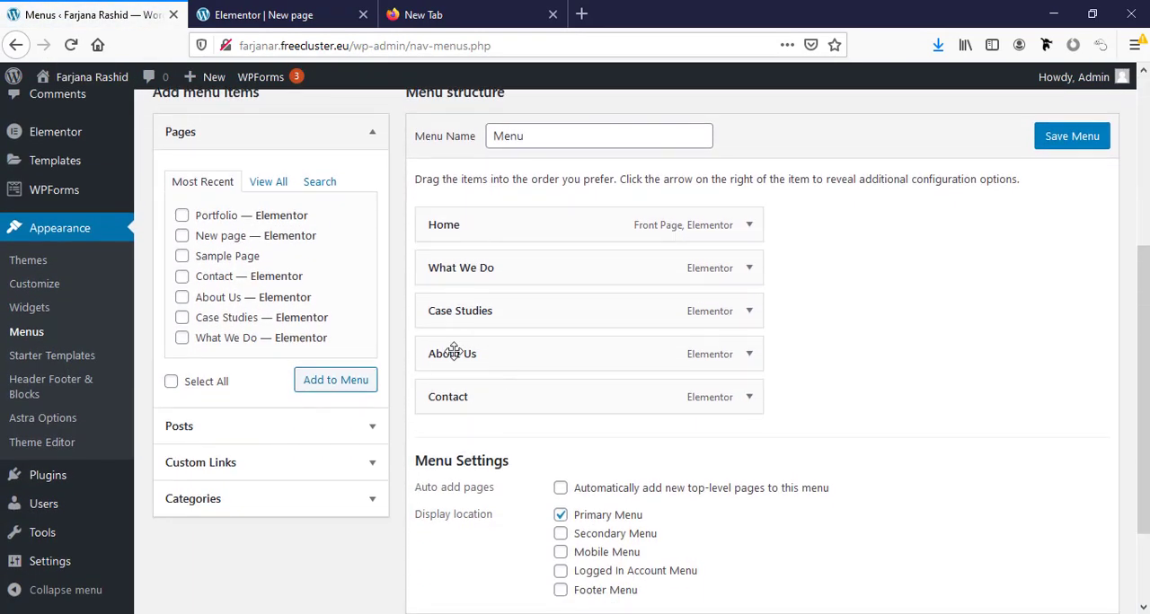
{"action": "left_click", "coordinate": [183, 218]}
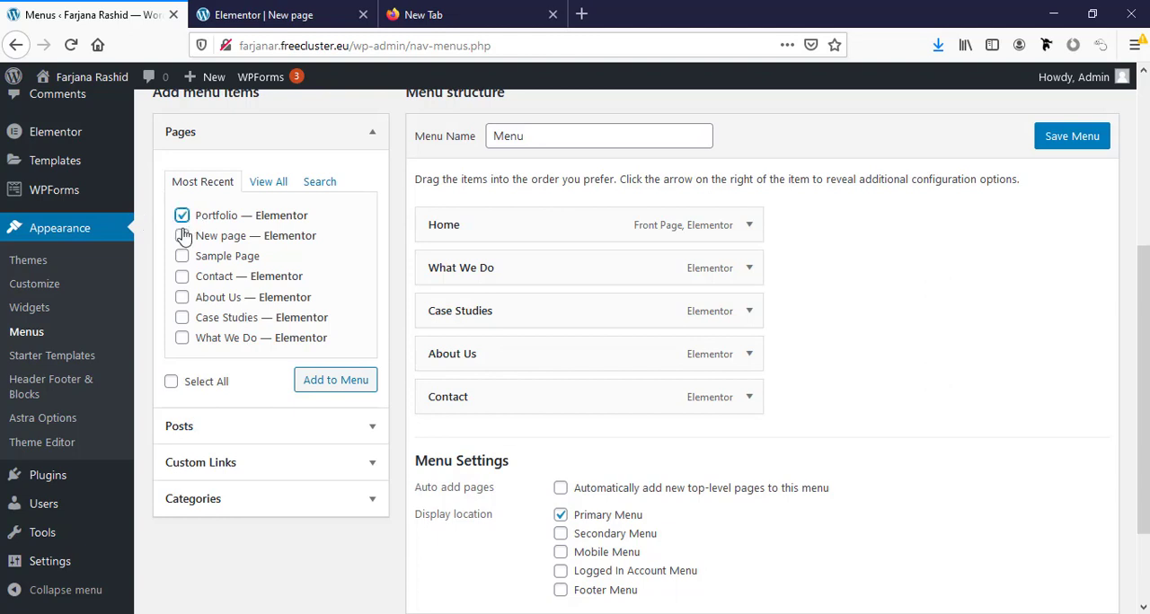
{"action": "left_click", "coordinate": [332, 386]}
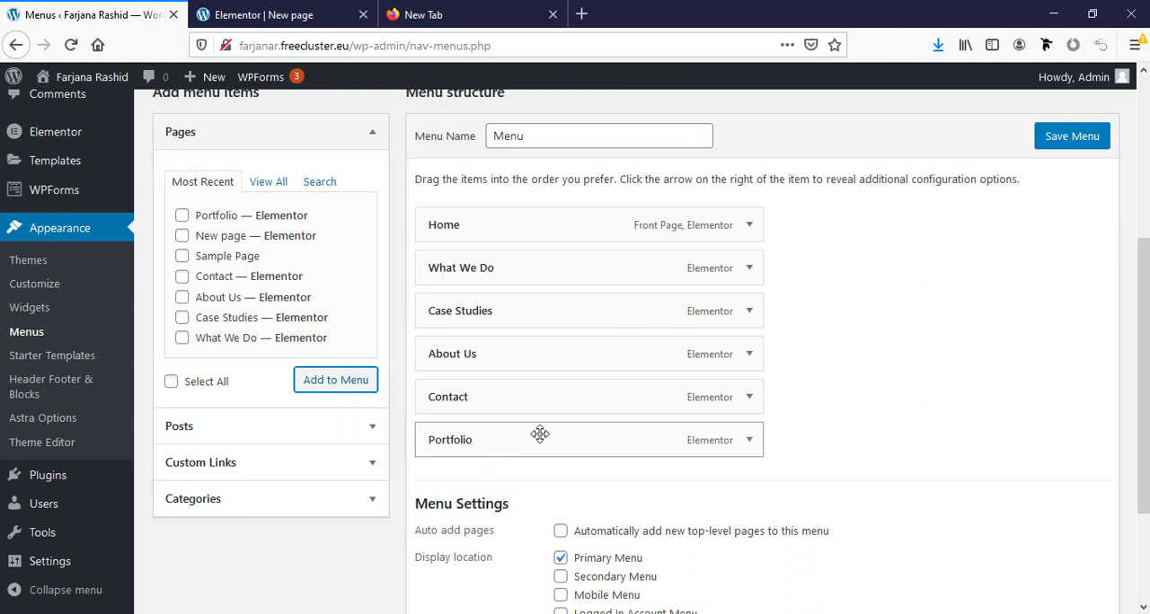
{"action": "left_click_drag", "start_coordinate": [554, 438], "coordinate": [559, 352]}
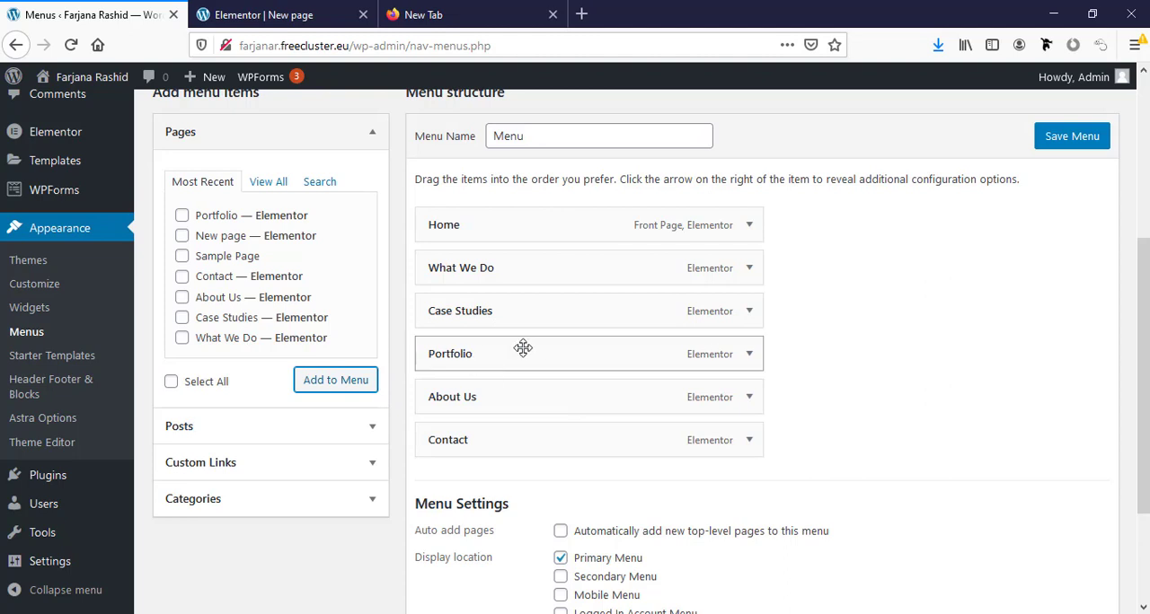
- Save the navigation menu with the Portfolio item and open the live site's home page
{"action": "left_click", "coordinate": [1069, 142]}
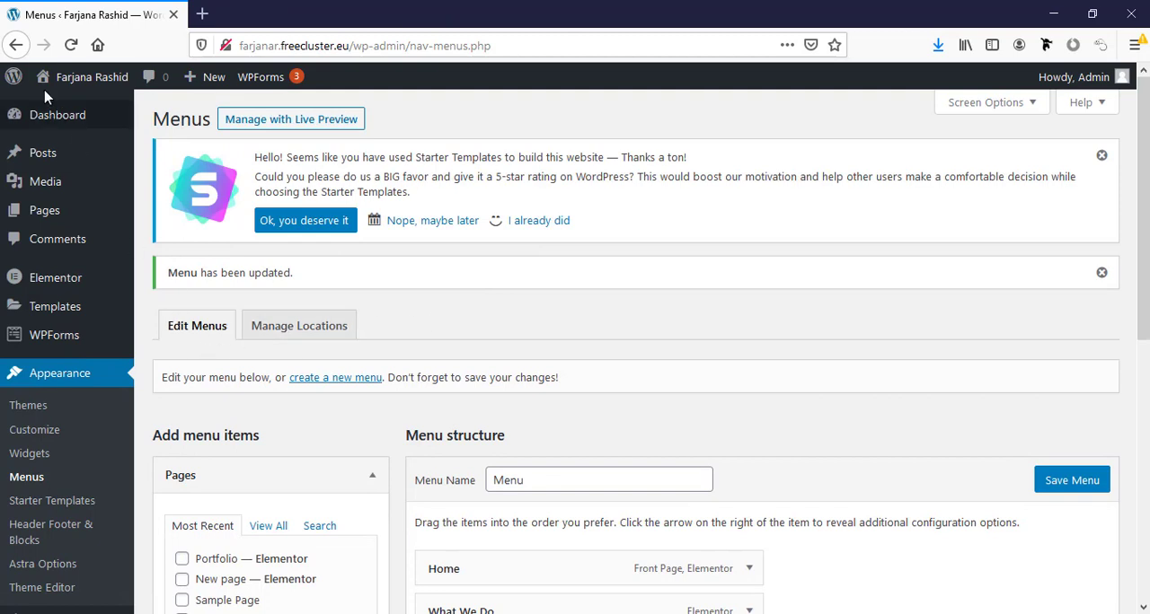
{"action": "left_click", "coordinate": [92, 77]}
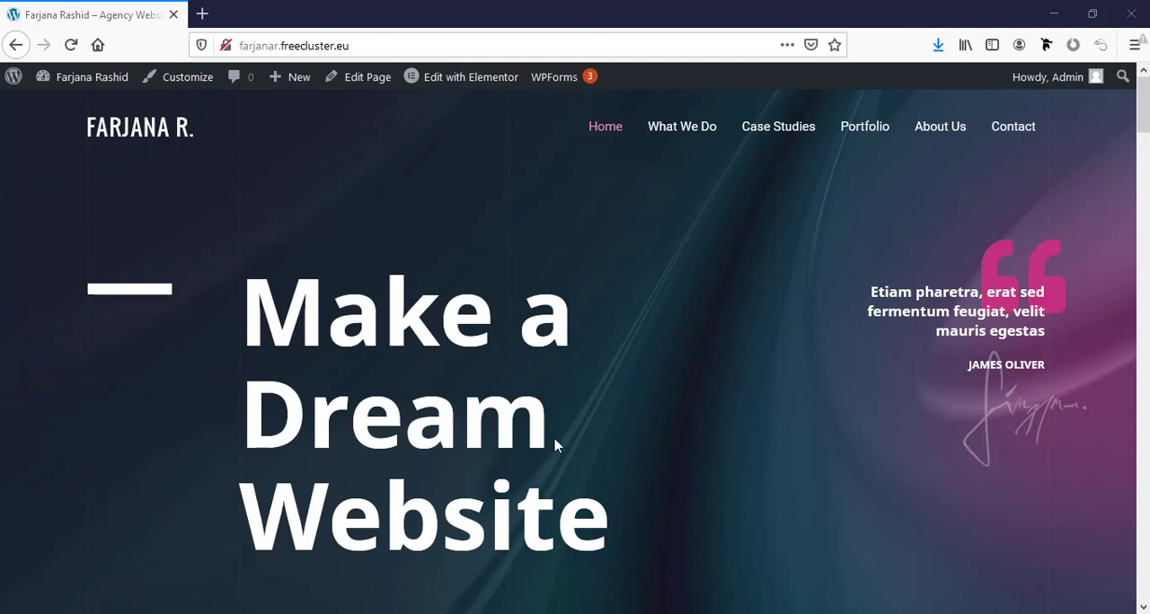
- Preview the home page in responsive design mode at iPad size and look through its sections down to the contact area
{"action": "key", "text": "ctrl+shift+m"}
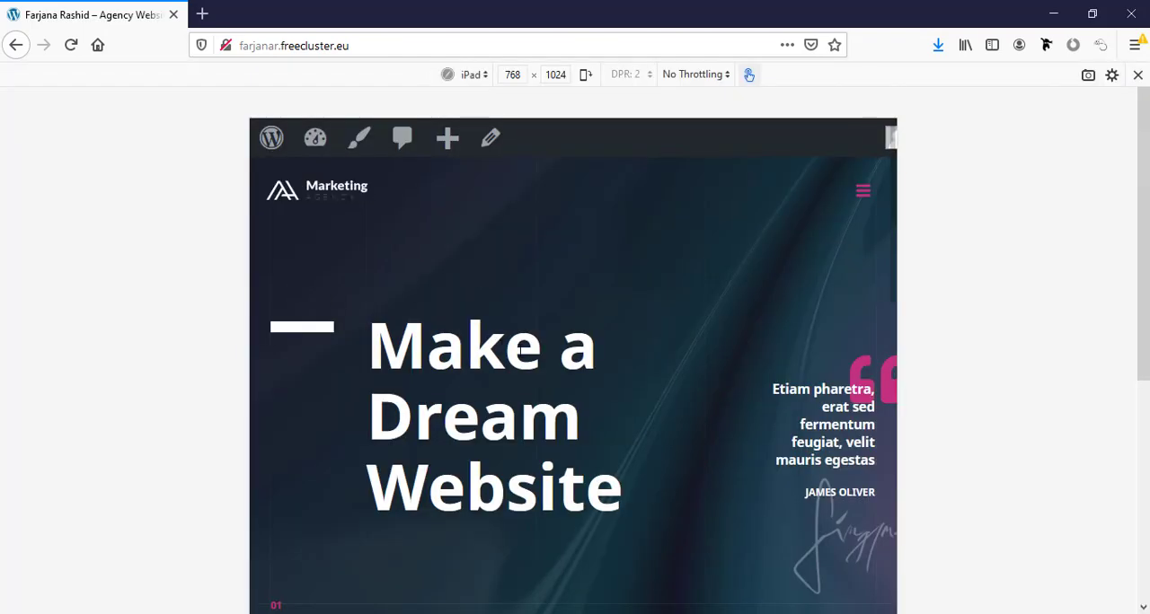
{"action": "scroll", "coordinate": [521, 353], "scroll_direction": "down", "scroll_amount": 10}
{"action": "scroll", "coordinate": [520, 352], "scroll_direction": "down", "scroll_amount": 10}
{"action": "scroll", "coordinate": [520, 352], "scroll_direction": "down", "scroll_amount": 5}
- Switch the responsive preview to iPhone 6/7/8 iOS 11 and examine the home page's mobile layout from the hero heading to the client logos
{"action": "left_click", "coordinate": [473, 75]}
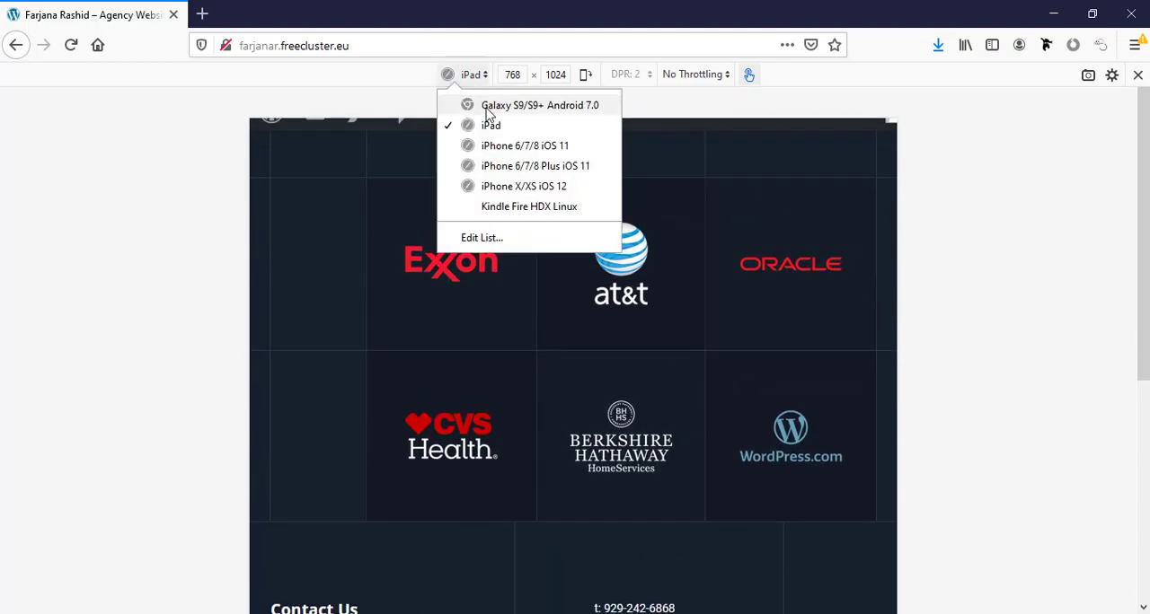
{"action": "left_click", "coordinate": [509, 154]}
{"action": "scroll", "coordinate": [581, 326], "scroll_direction": "up", "scroll_amount": 10}
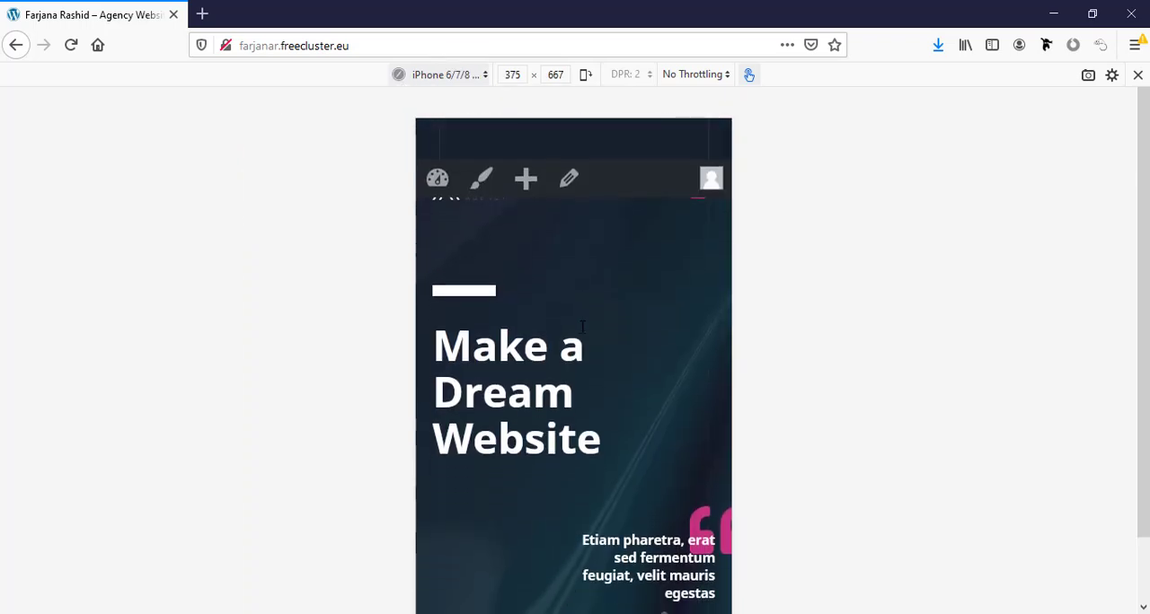
{"action": "scroll", "coordinate": [682, 407], "scroll_direction": "down", "scroll_amount": 10}
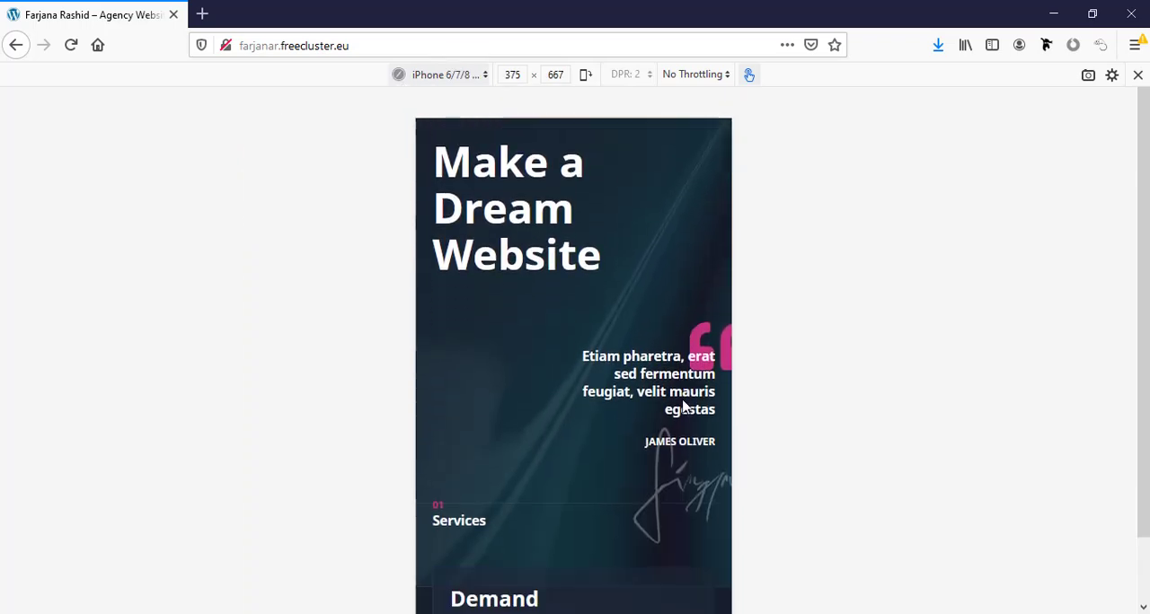
{"action": "scroll", "coordinate": [682, 407], "scroll_direction": "down", "scroll_amount": 10}
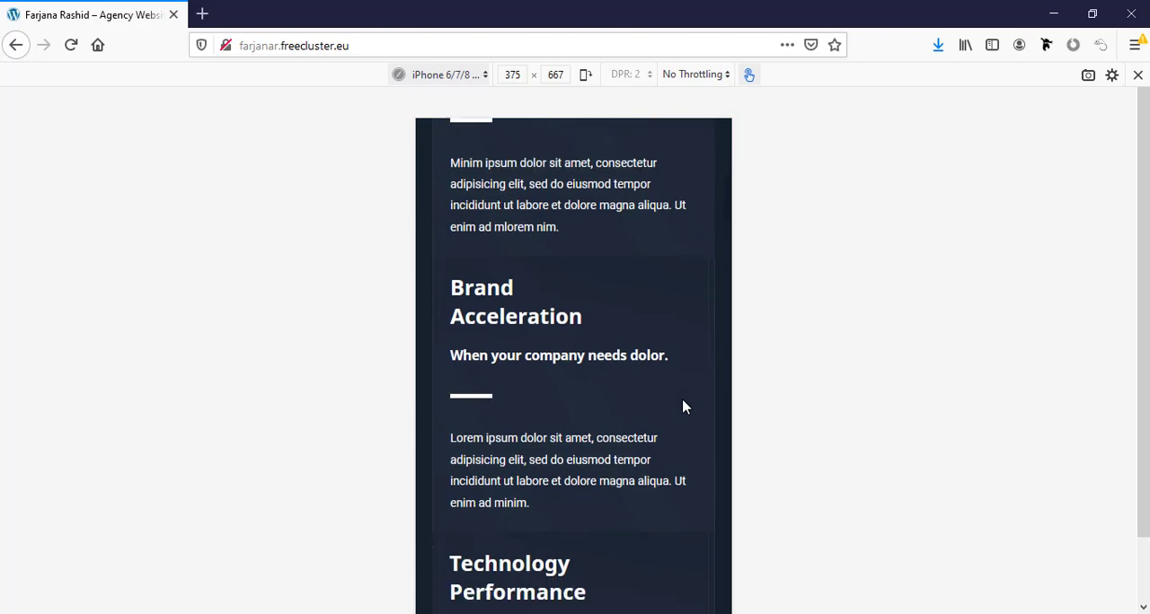
{"action": "scroll", "coordinate": [683, 407], "scroll_direction": "down", "scroll_amount": 10}
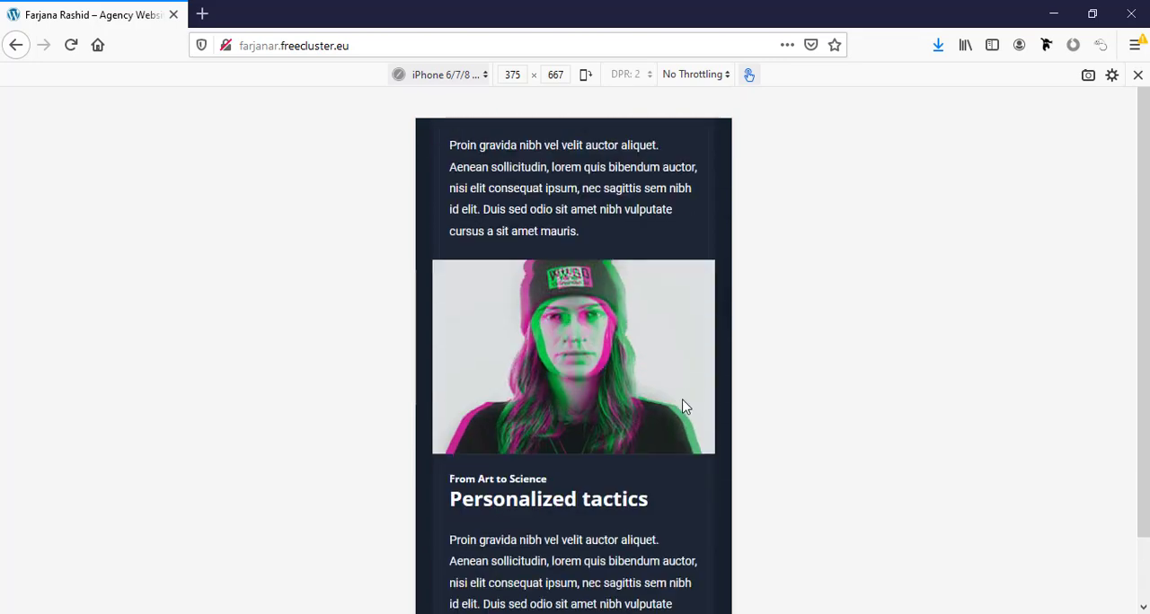
{"action": "scroll", "coordinate": [682, 406], "scroll_direction": "down", "scroll_amount": 10}
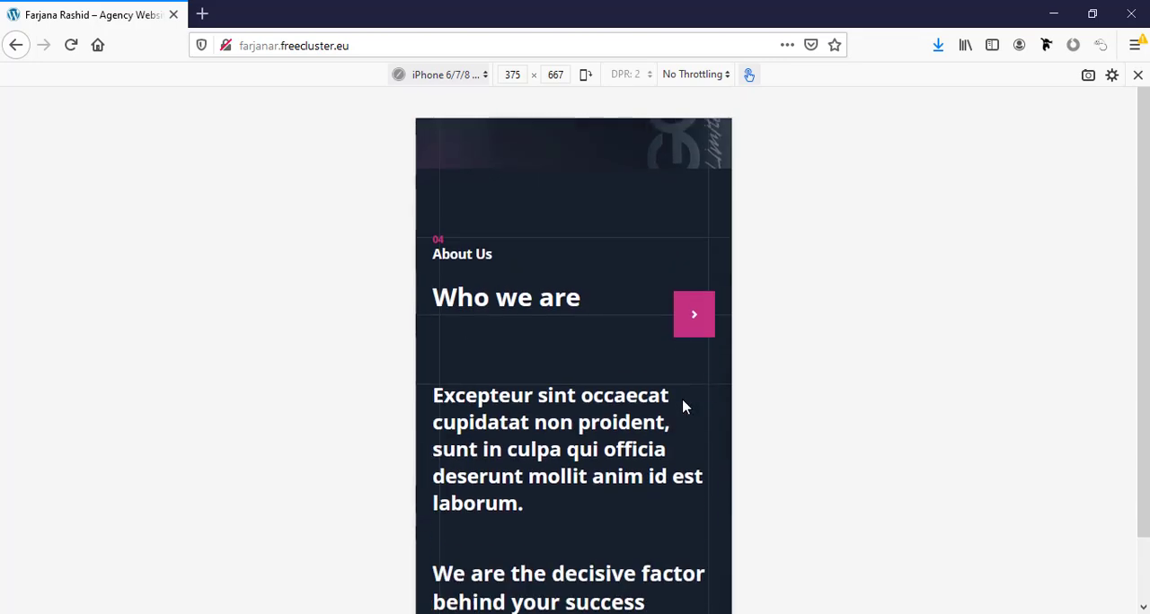
{"action": "scroll", "coordinate": [683, 407], "scroll_direction": "down", "scroll_amount": 3}
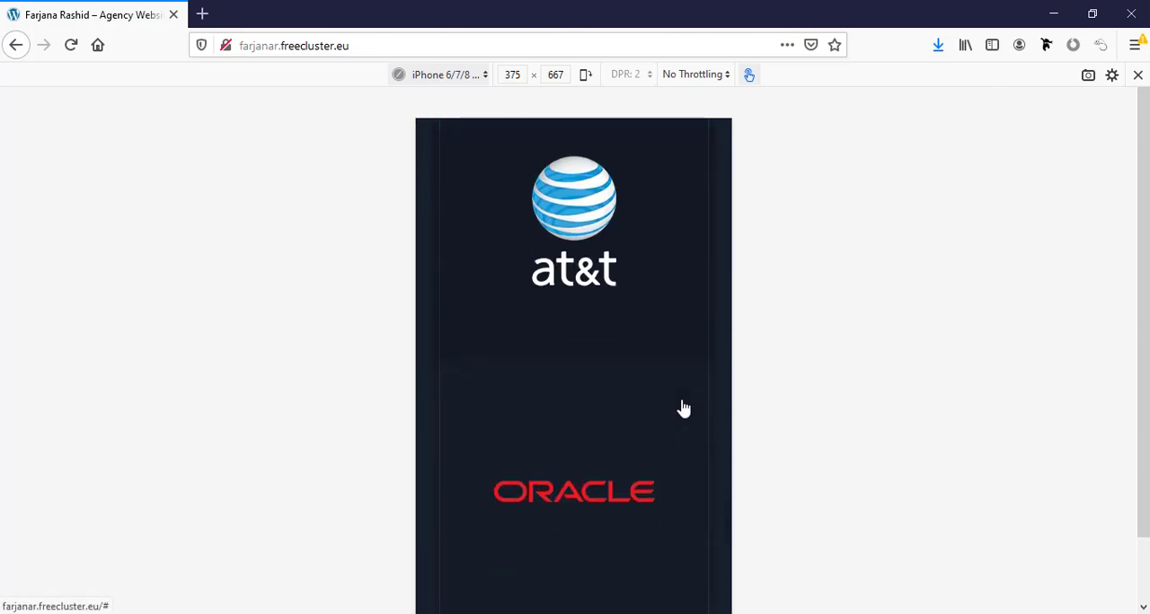
{"action": "scroll", "coordinate": [683, 407], "scroll_direction": "up", "scroll_amount": 10}
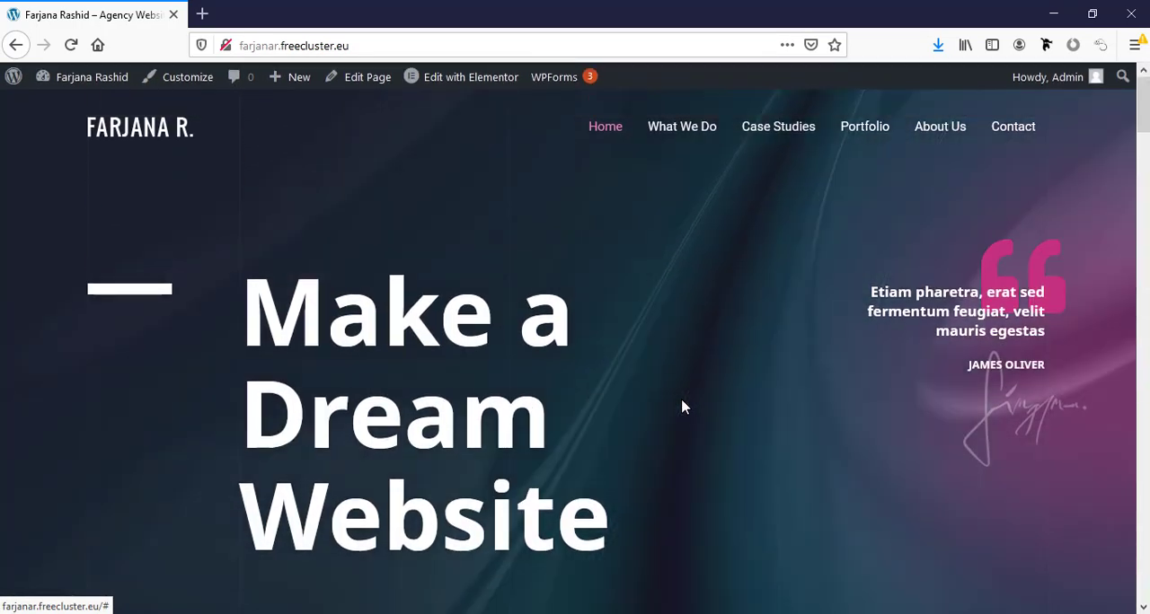